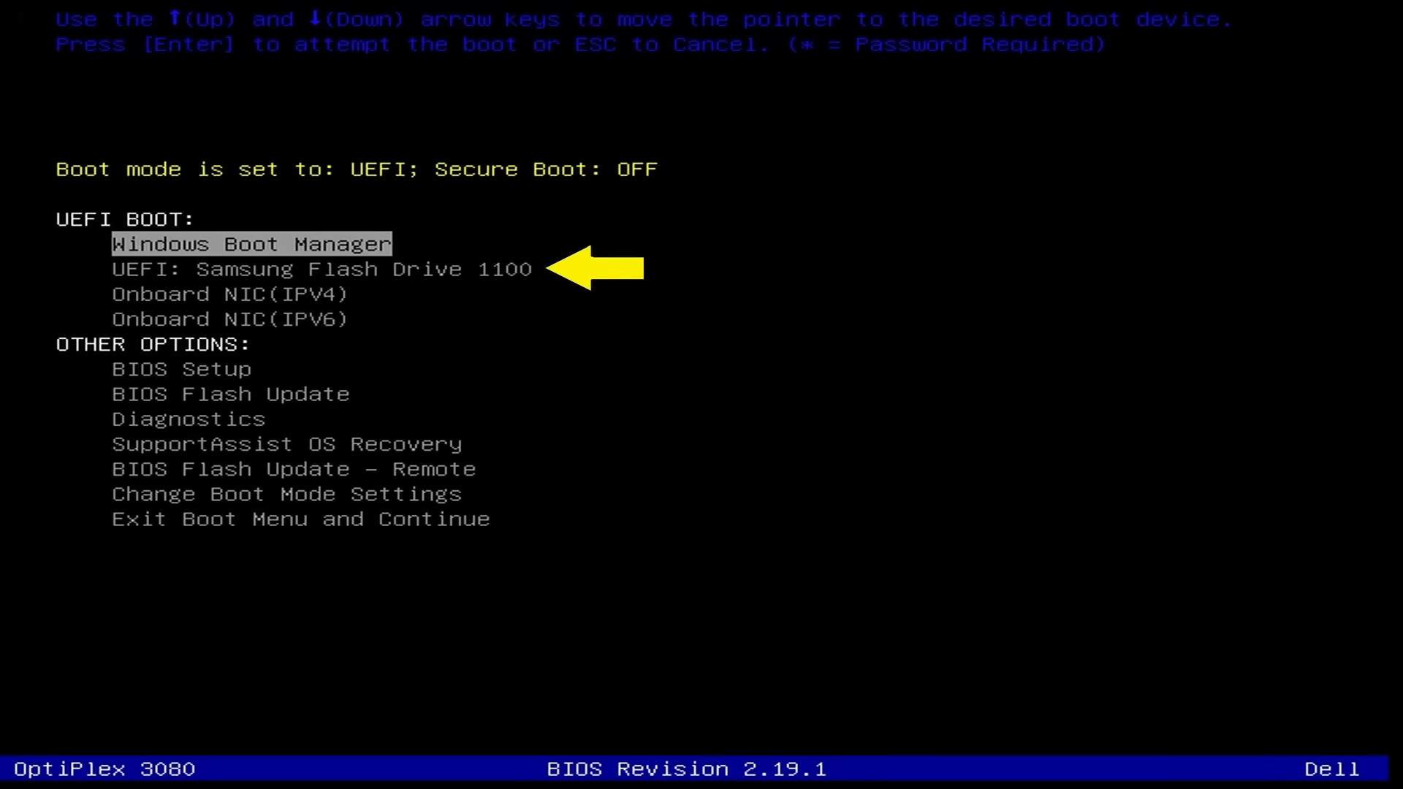
# Boot from the UEFI Samsung Flash Drive 1100 and list the disks with diskpart in a command prompt
pyautogui.press('Down')
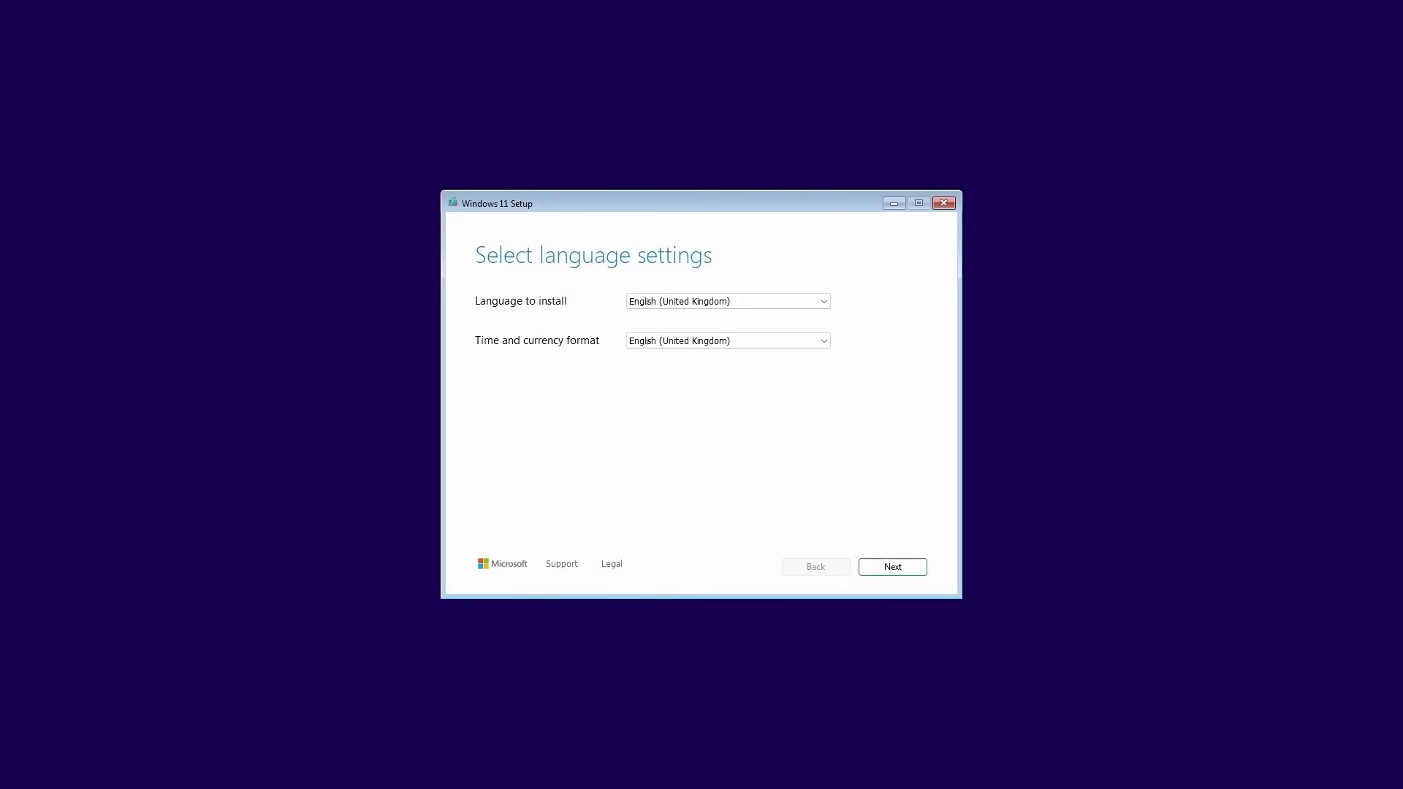
pyautogui.hotkey('shift', 'F10')
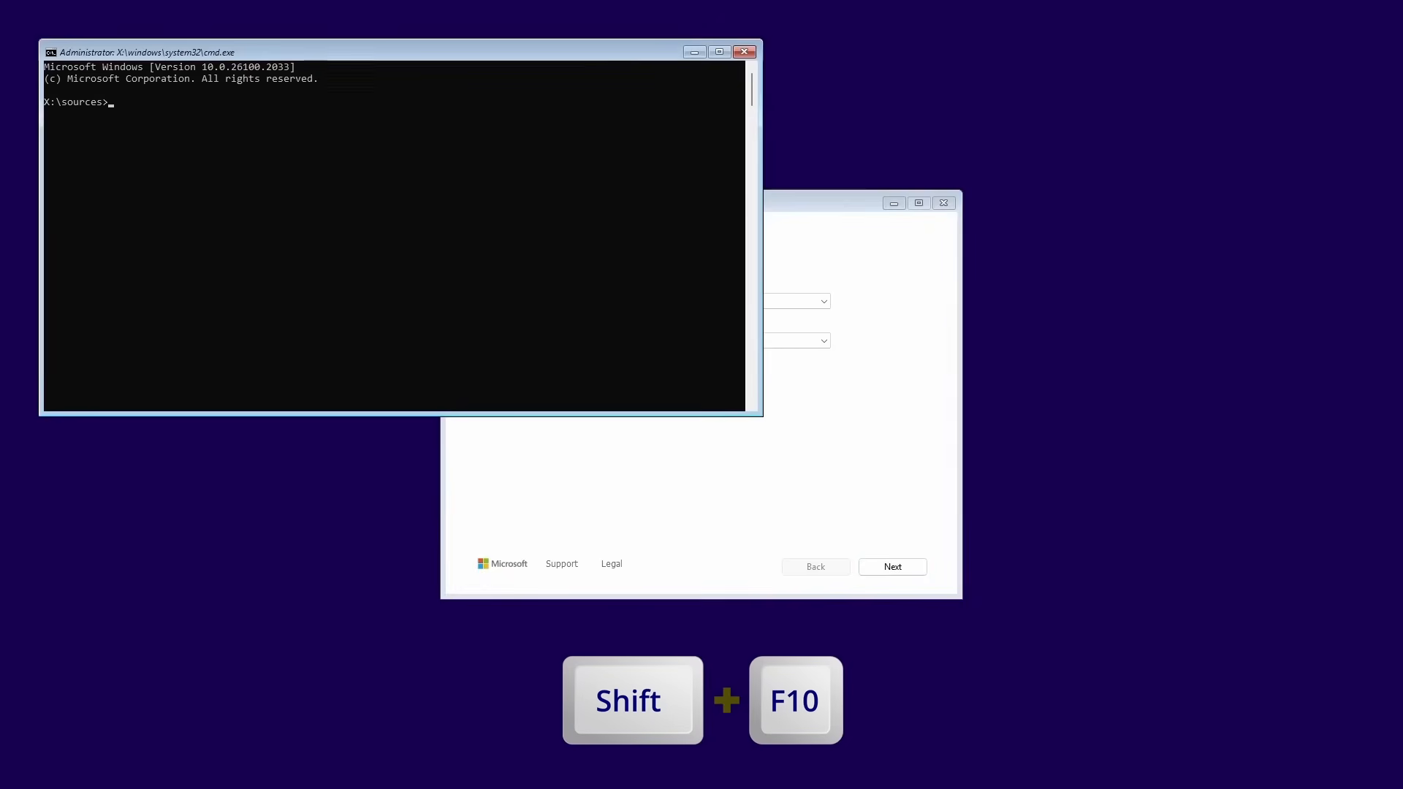
pyautogui.write('diskpart')
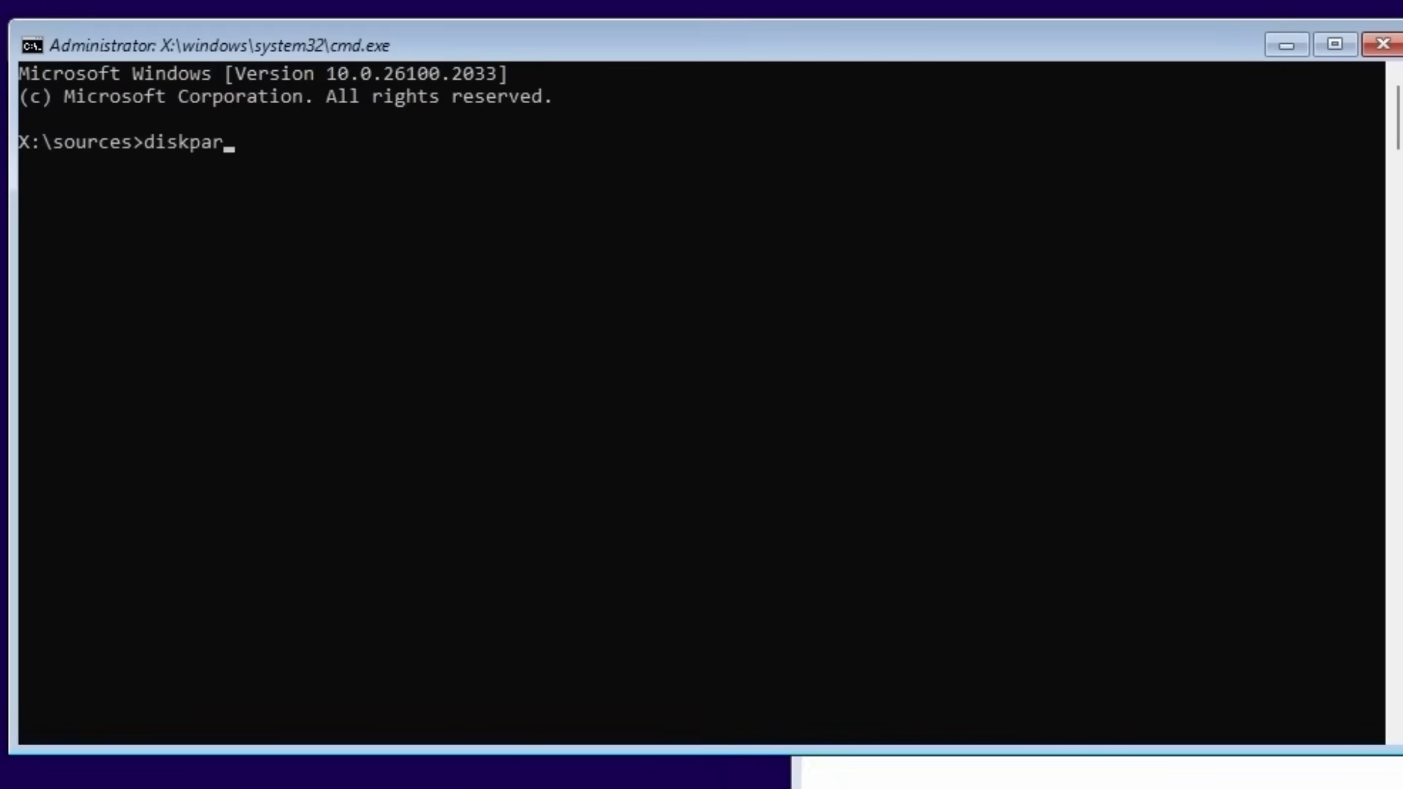
pyautogui.press('Return')
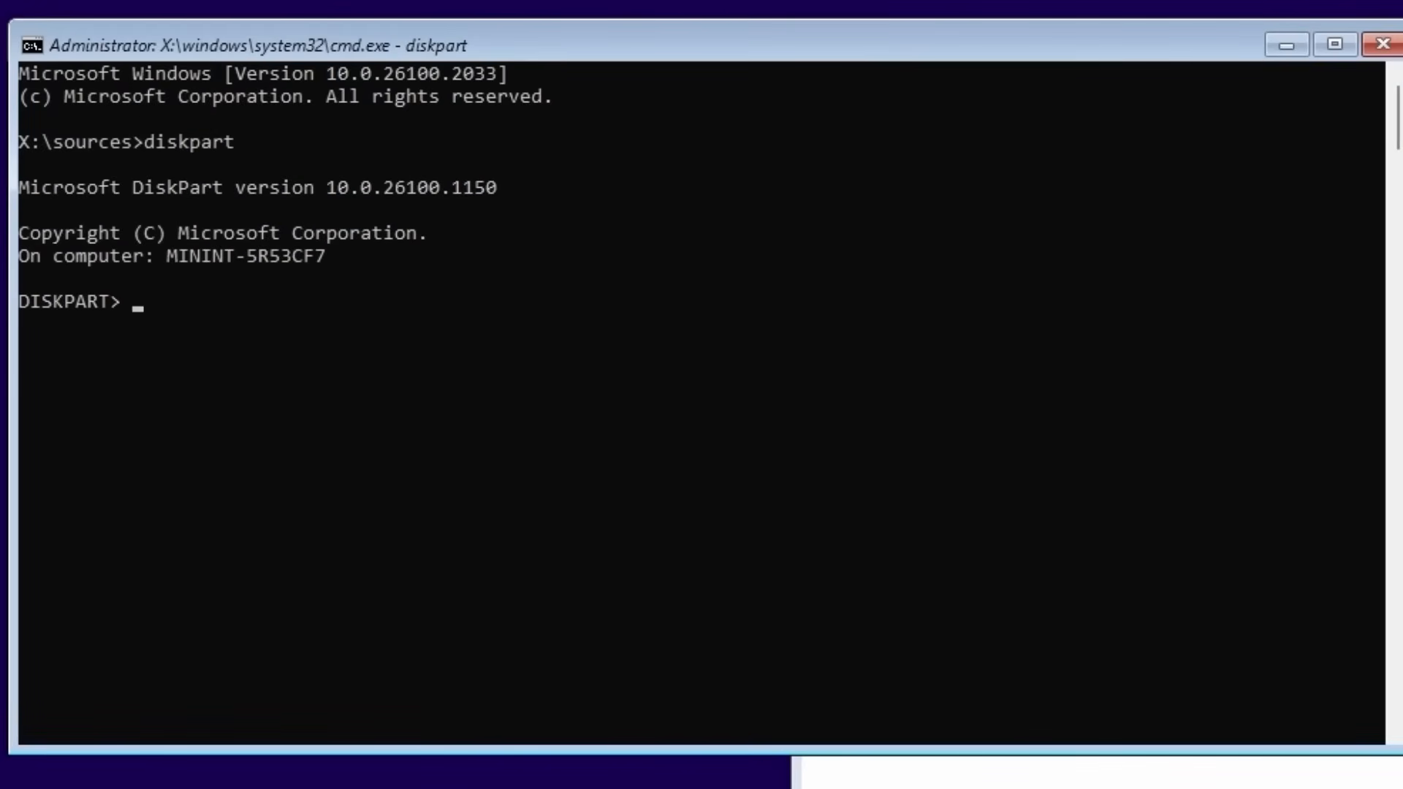
pyautogui.write('list disk')
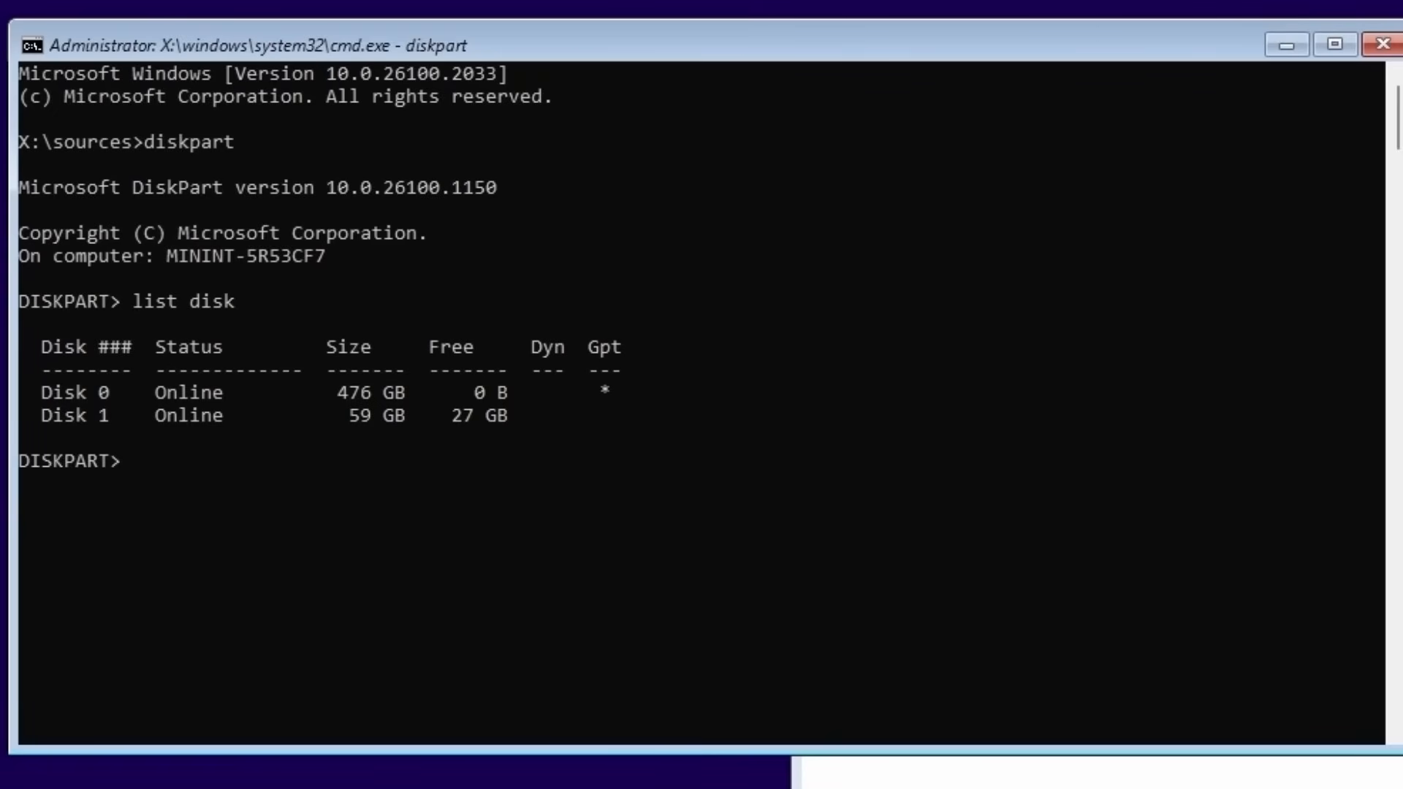
# Select disk 0 in diskpart, wipe it with clean, and convert it to GPT
pyautogui.write('select disk 0')
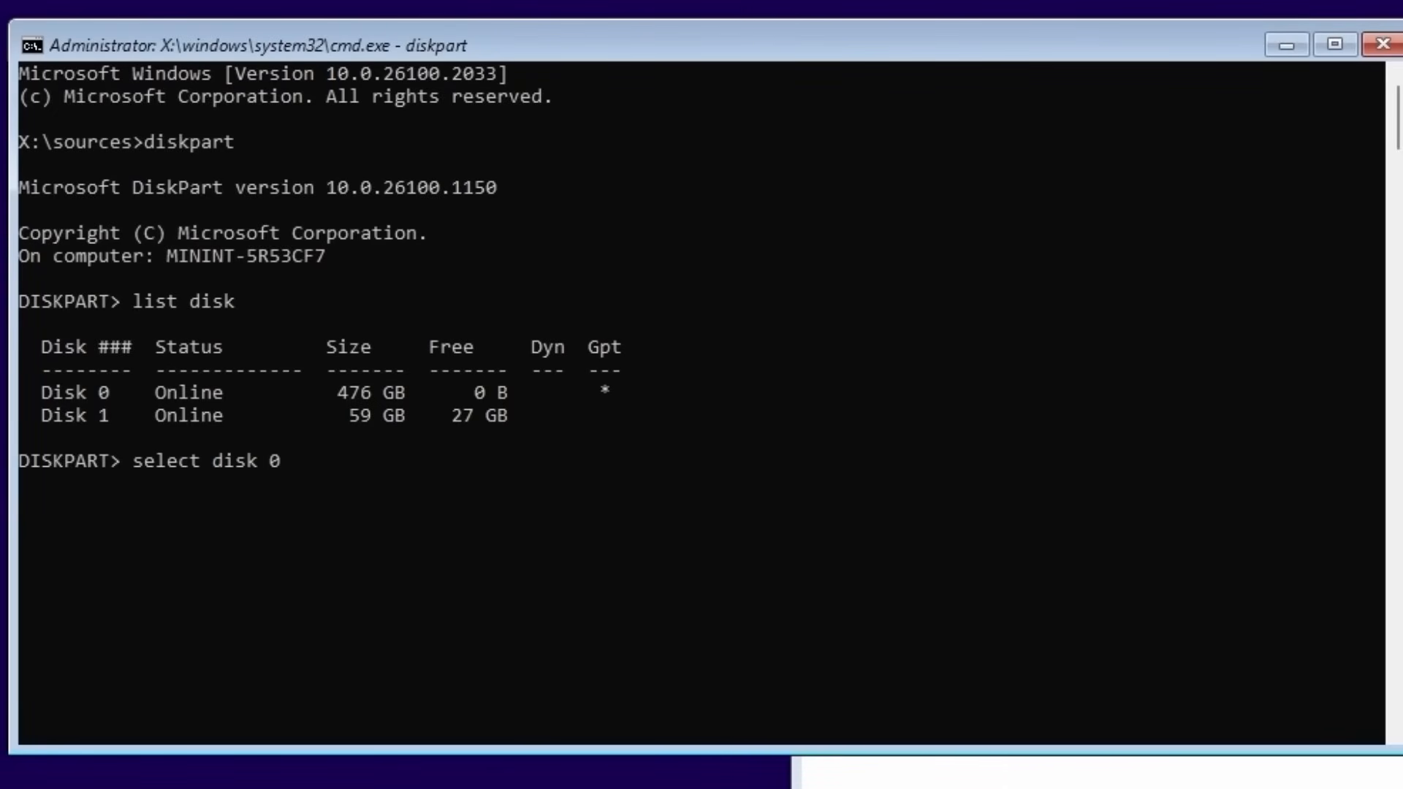
pyautogui.press('Return')
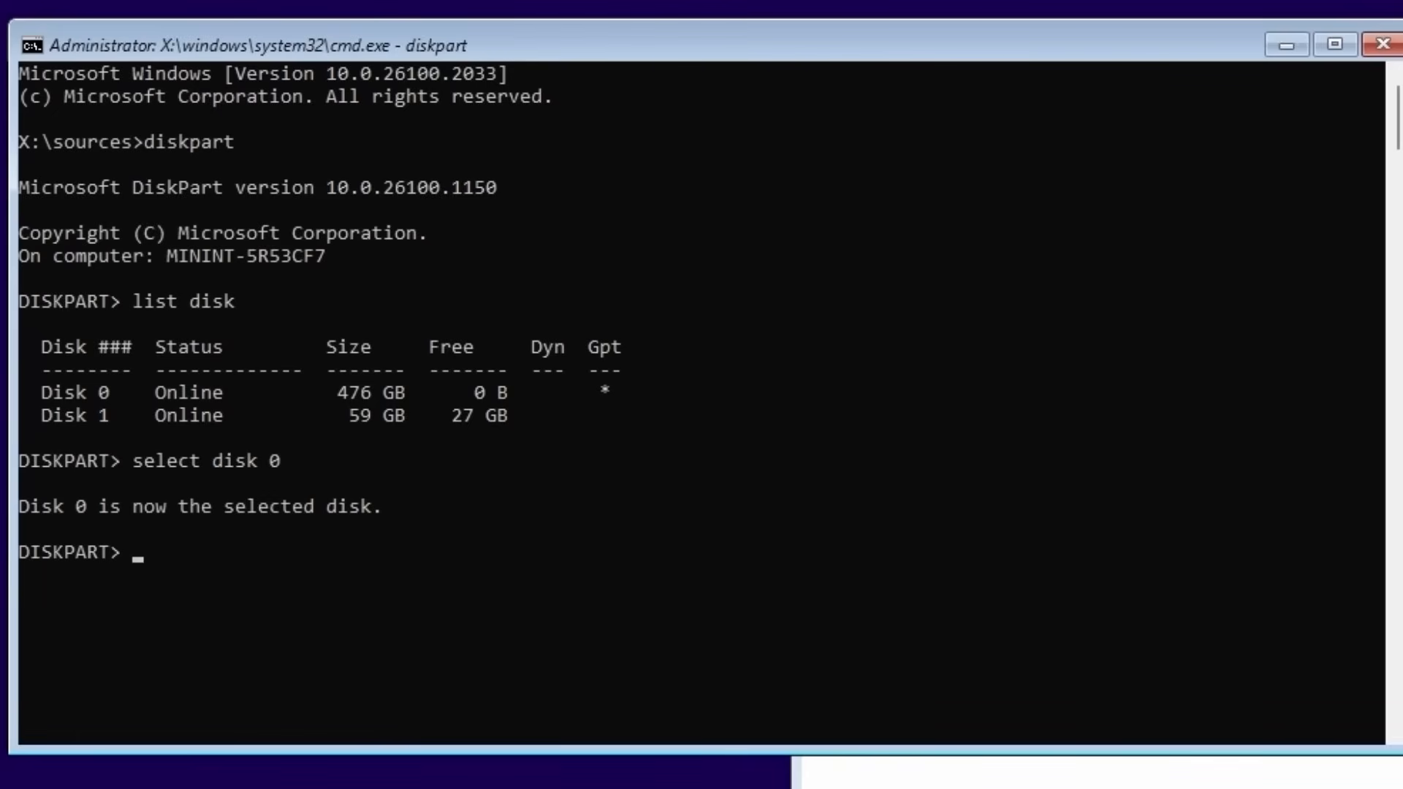
pyautogui.write('clean')
pyautogui.press('Return')
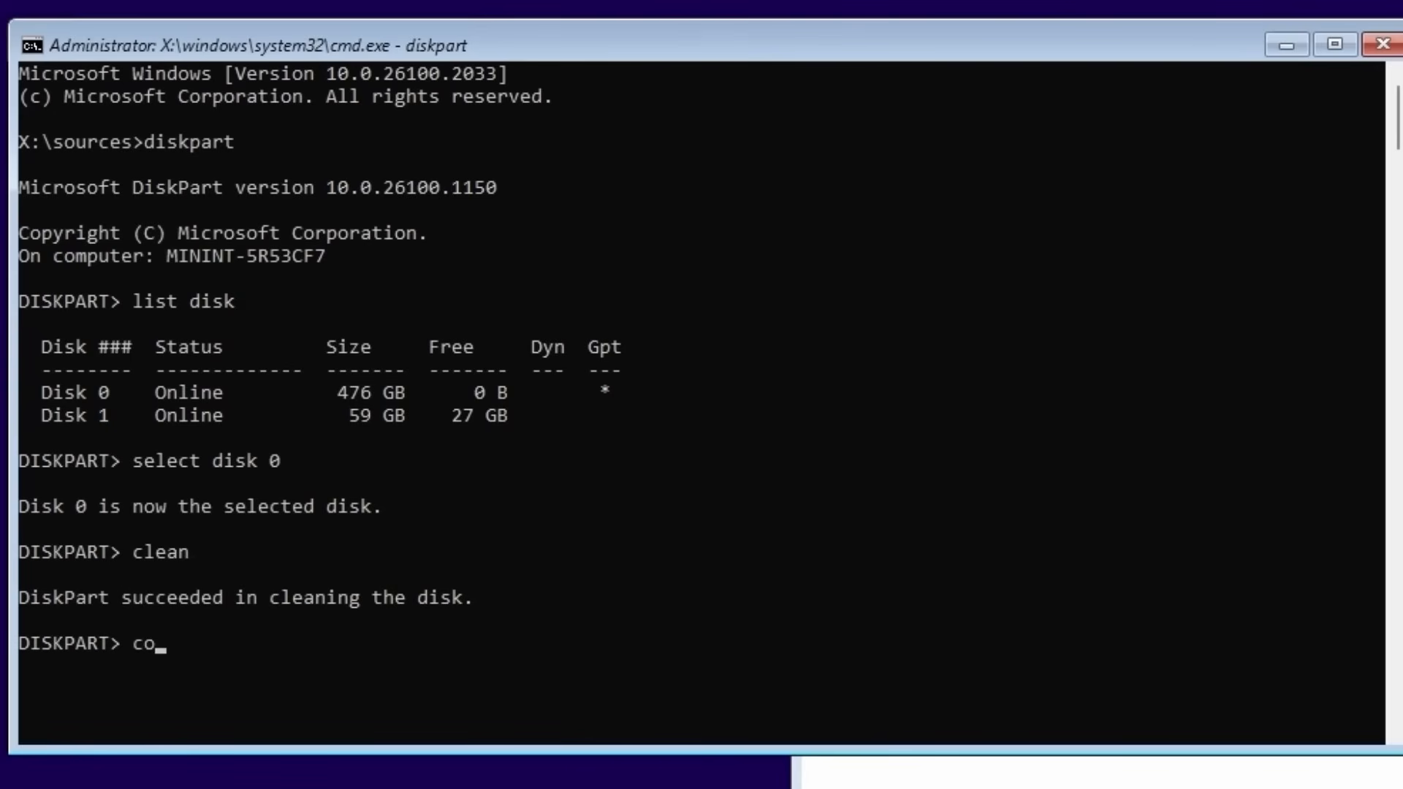
pyautogui.write('convert gpt')
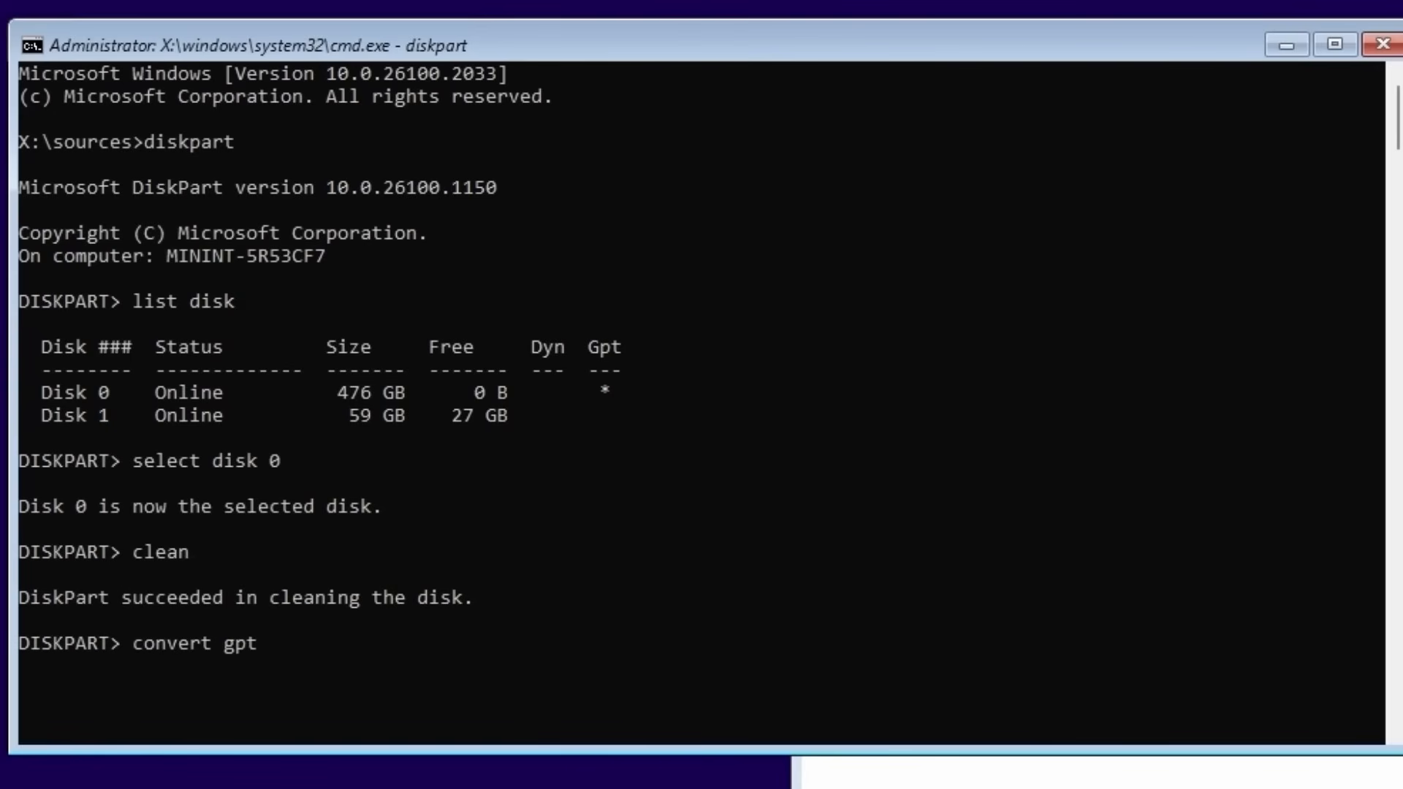
pyautogui.press('Return')
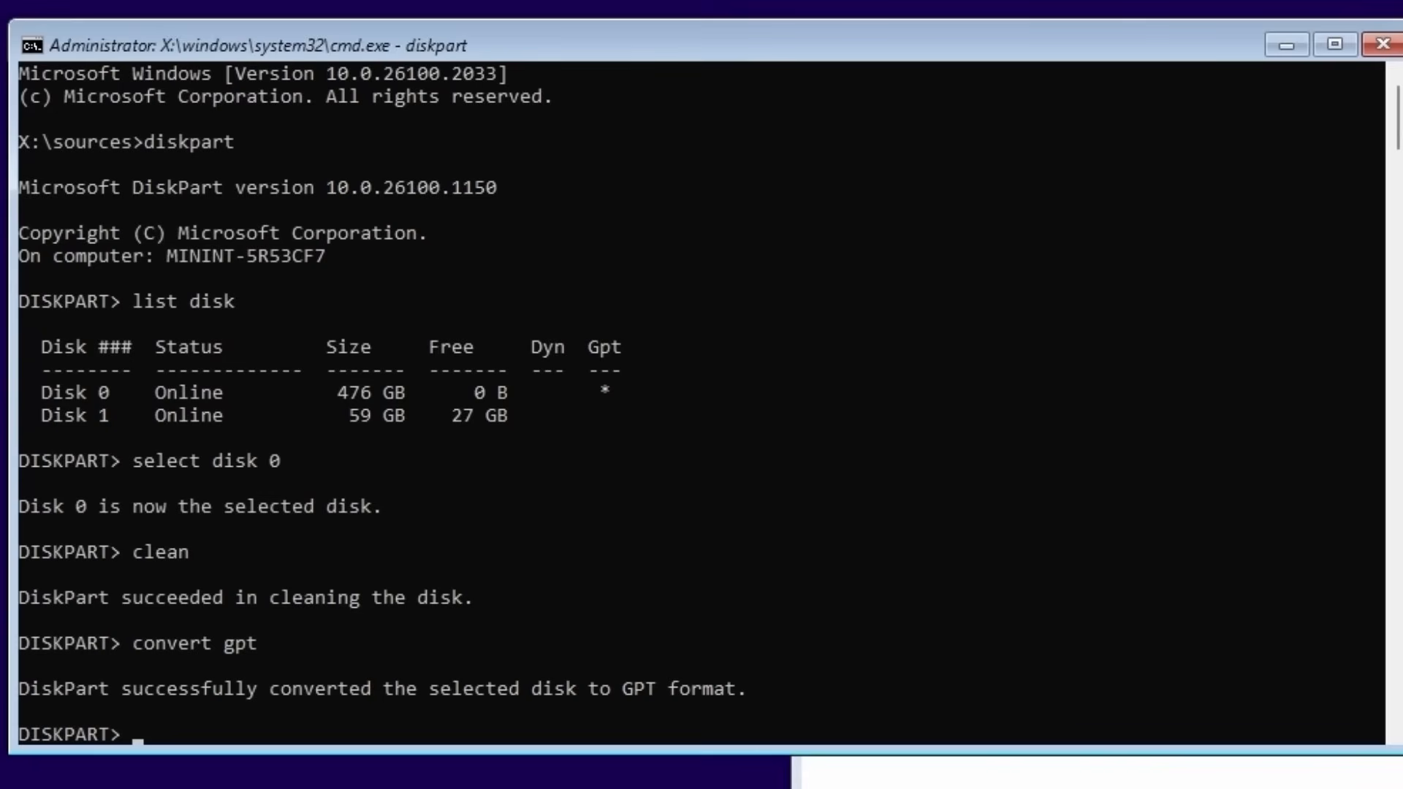
# Create an EFI partition of size 200 and quick-format it as FAT32 with the label "System"
pyautogui.write('create partition efi size=200')
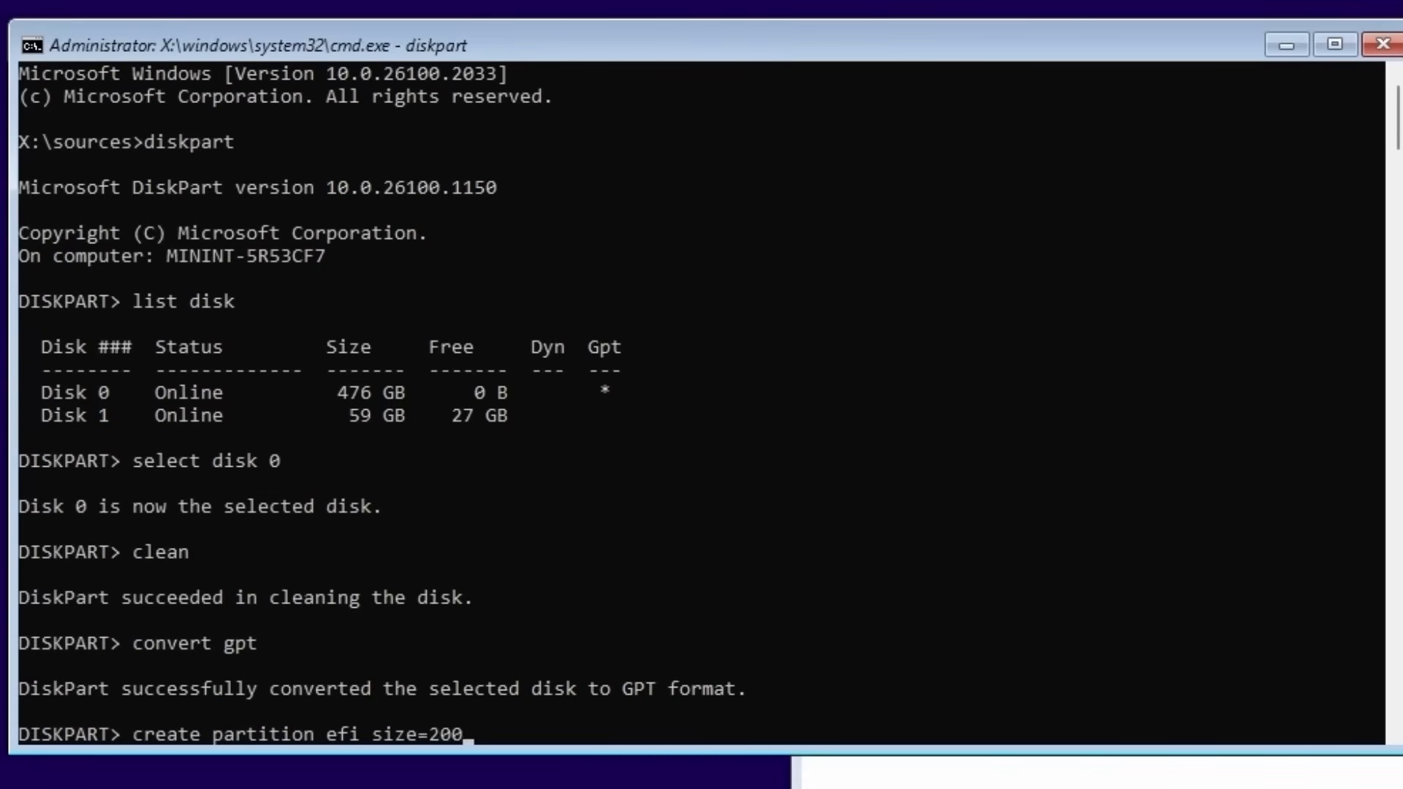
pyautogui.press('Return')
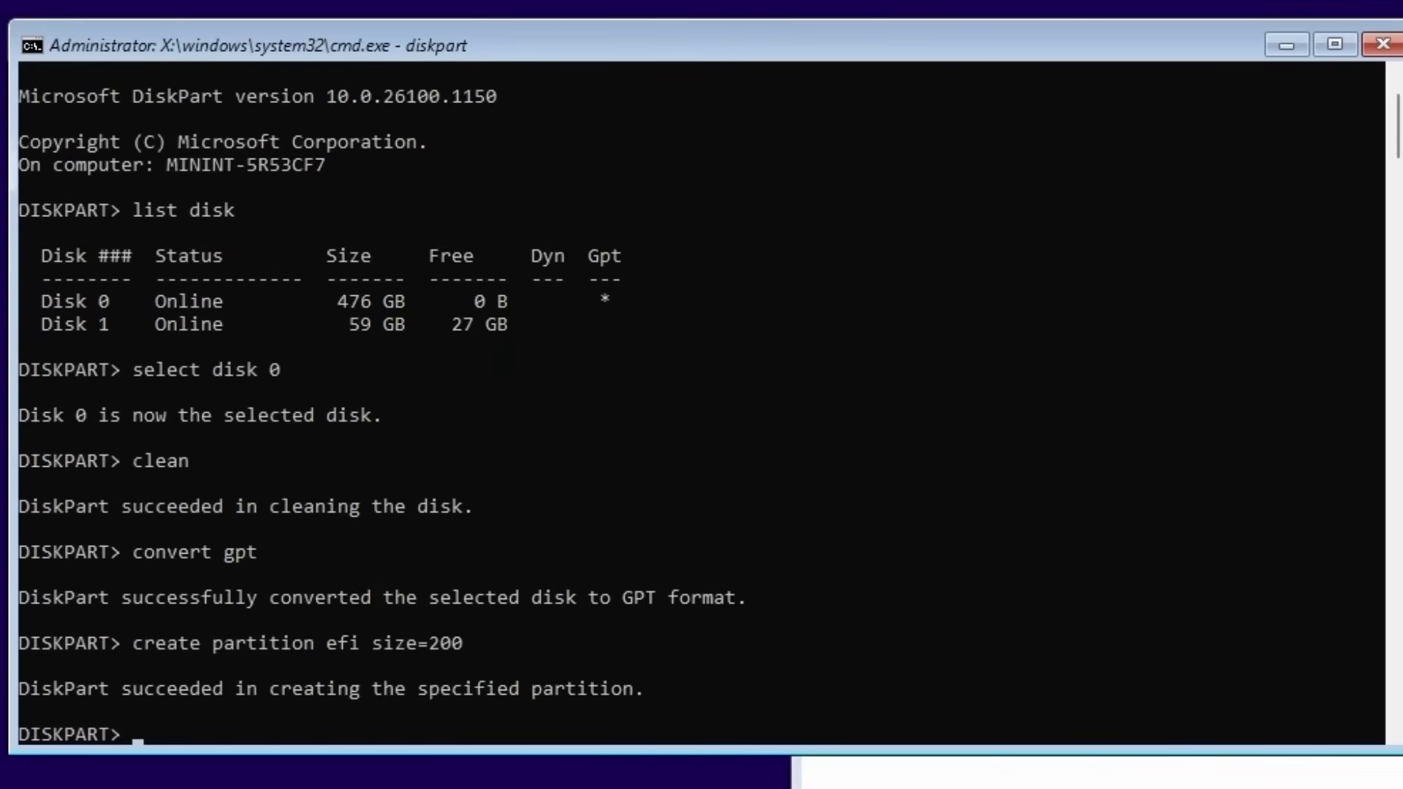
pyautogui.write('format fs=fat32')
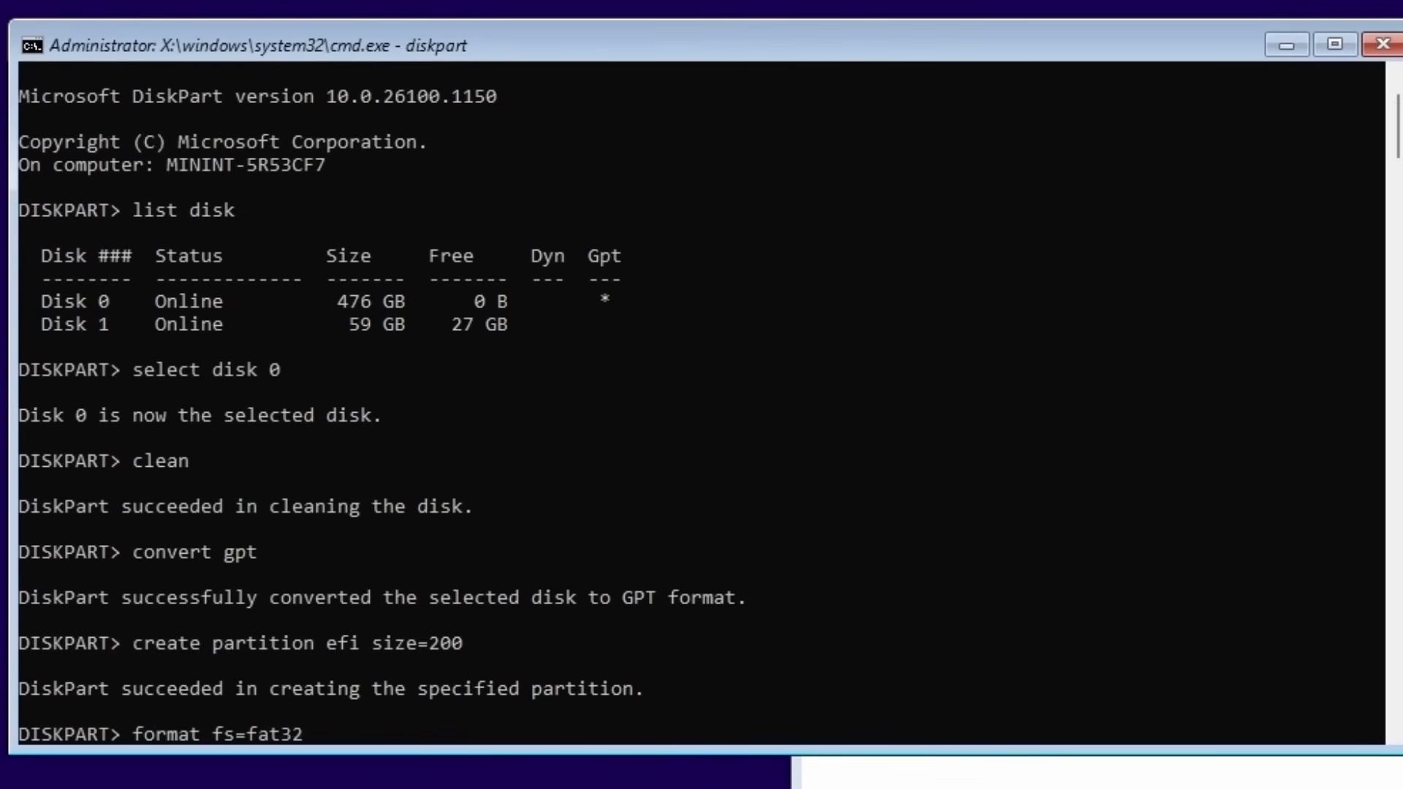
pyautogui.write(' quick label "System"')
pyautogui.press('Return')
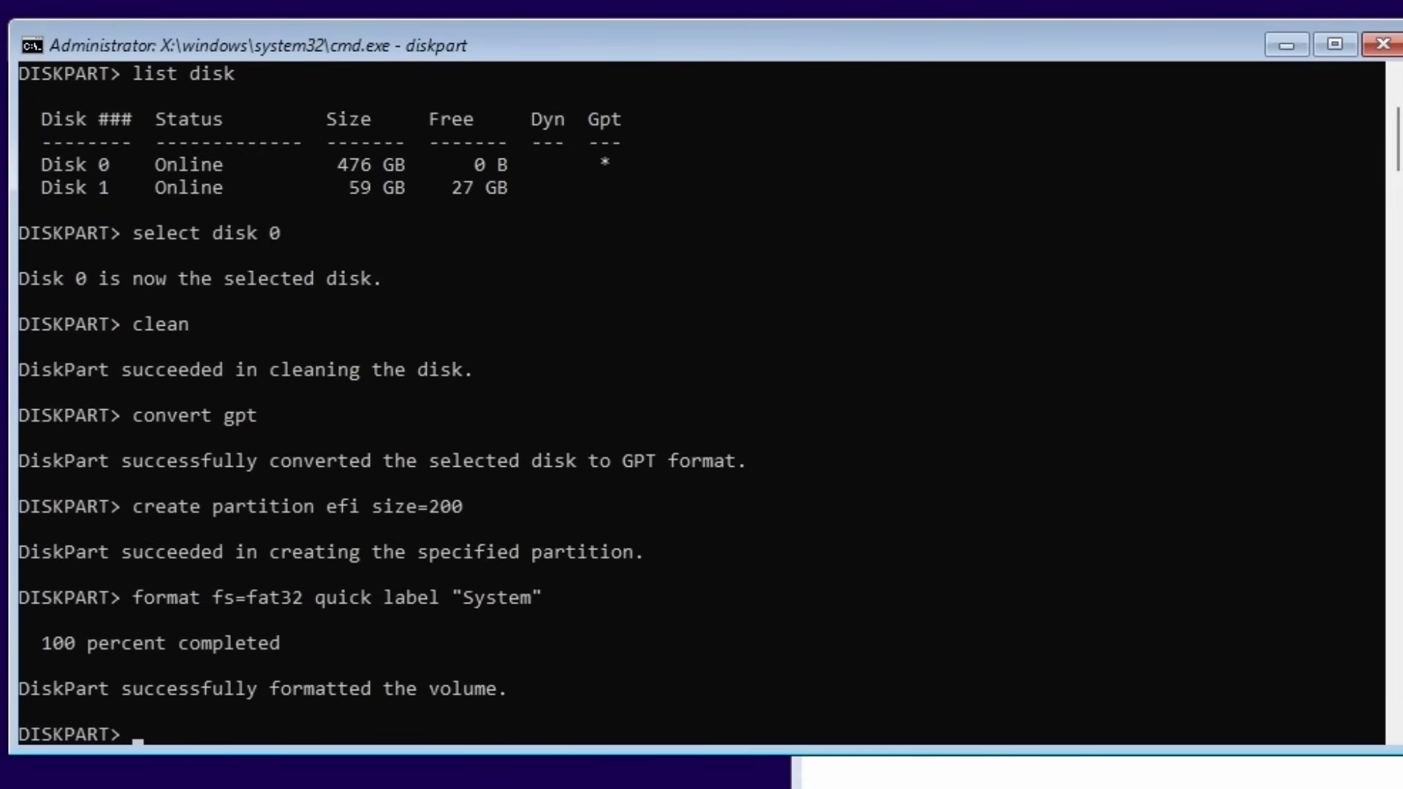
# Create an MSR partition of size 128 and a primary partition on the remaining space of disk 0
pyautogui.write('create partition msr size=128')
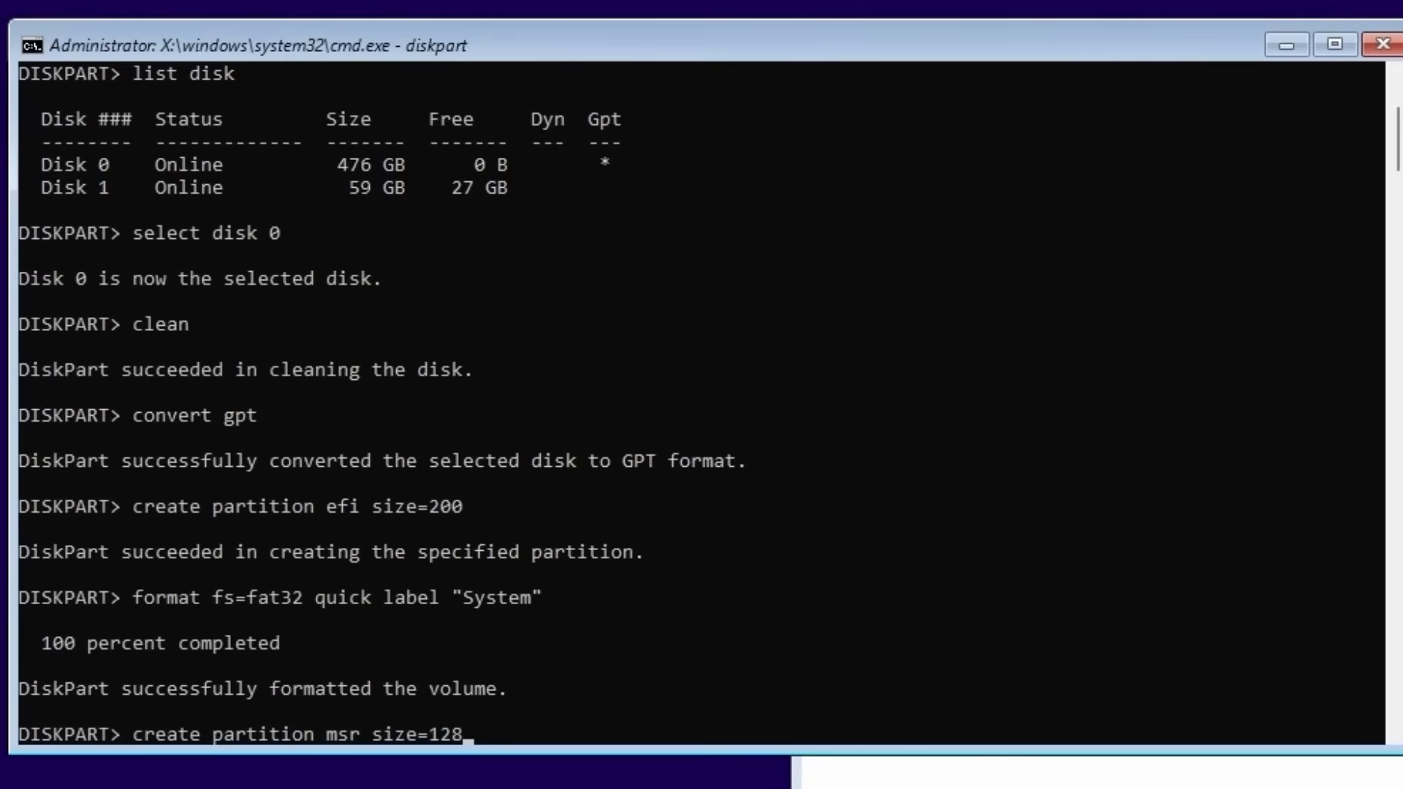
pyautogui.press('Return')
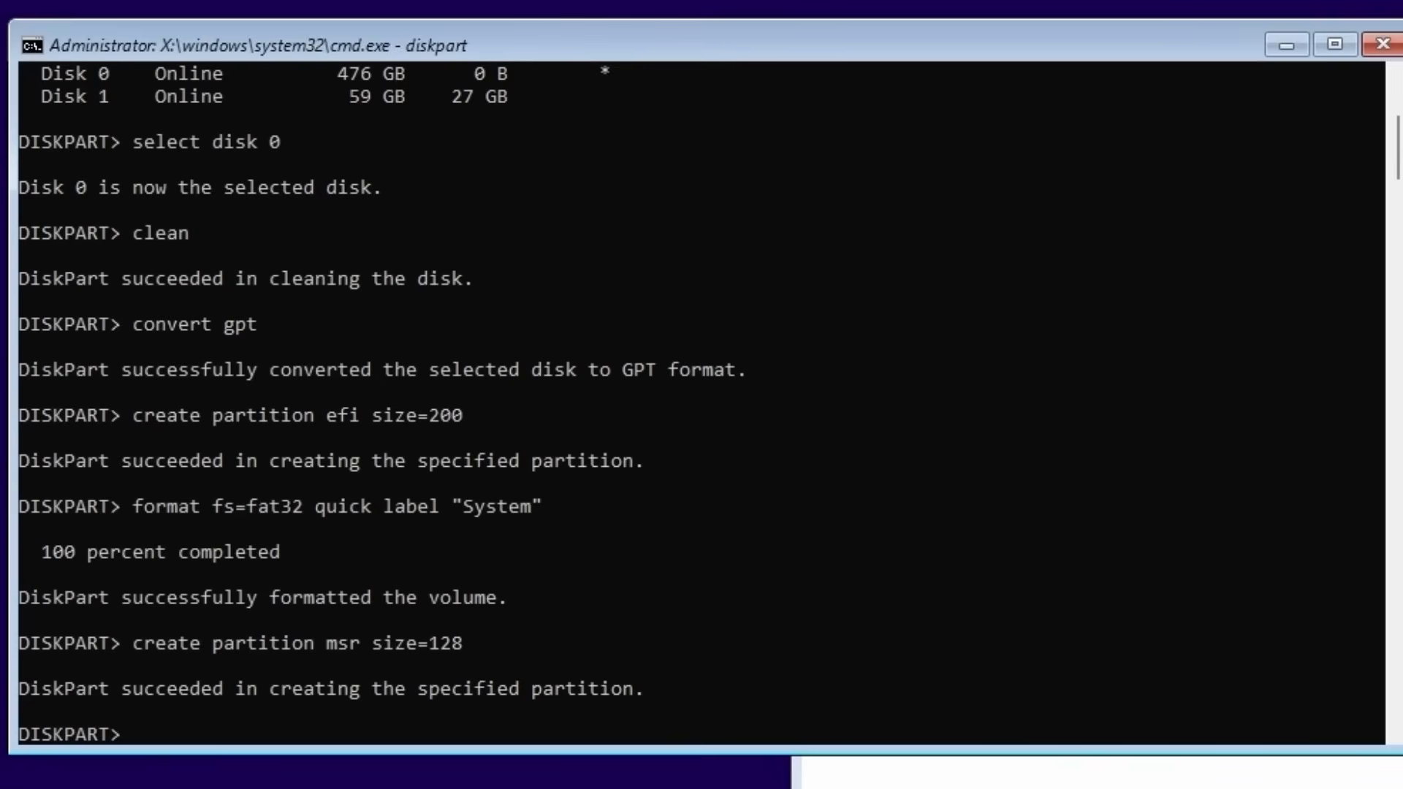
pyautogui.write('create partitio')
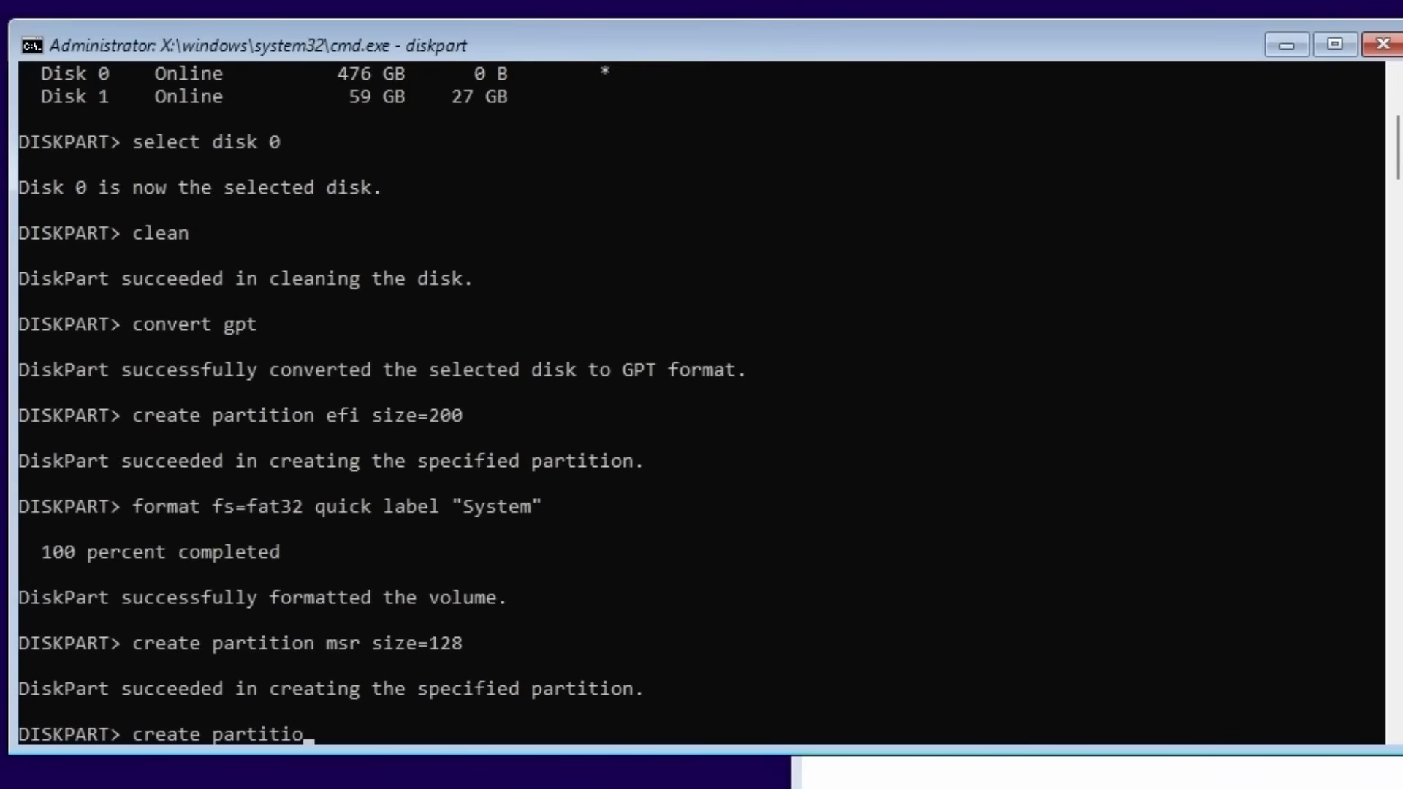
pyautogui.write('n primary')
pyautogui.press('Return')
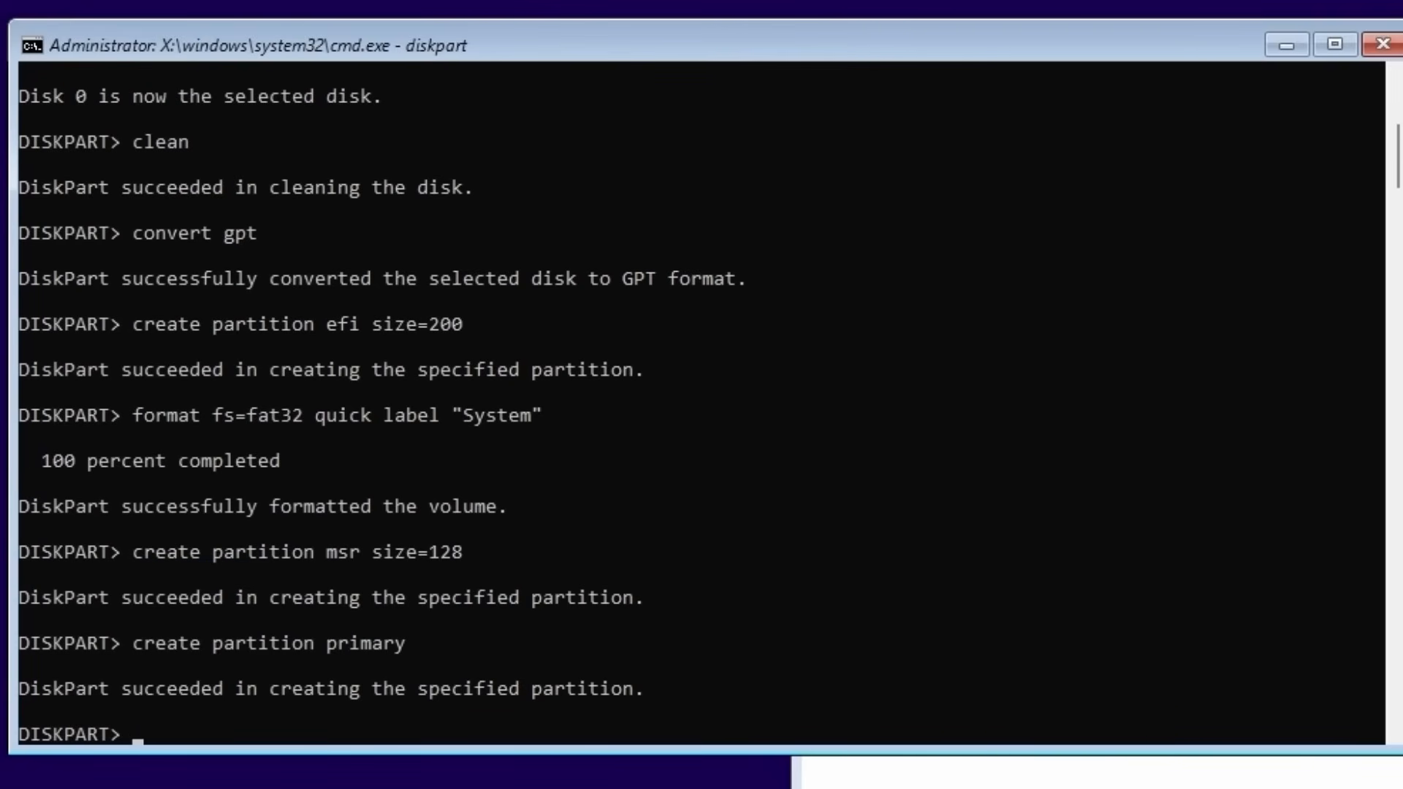
# Quick-format the primary partition as NTFS with the label "Host-Disk" and assign it a drive letter
pyautogui.write('format fs=ntfs quick')
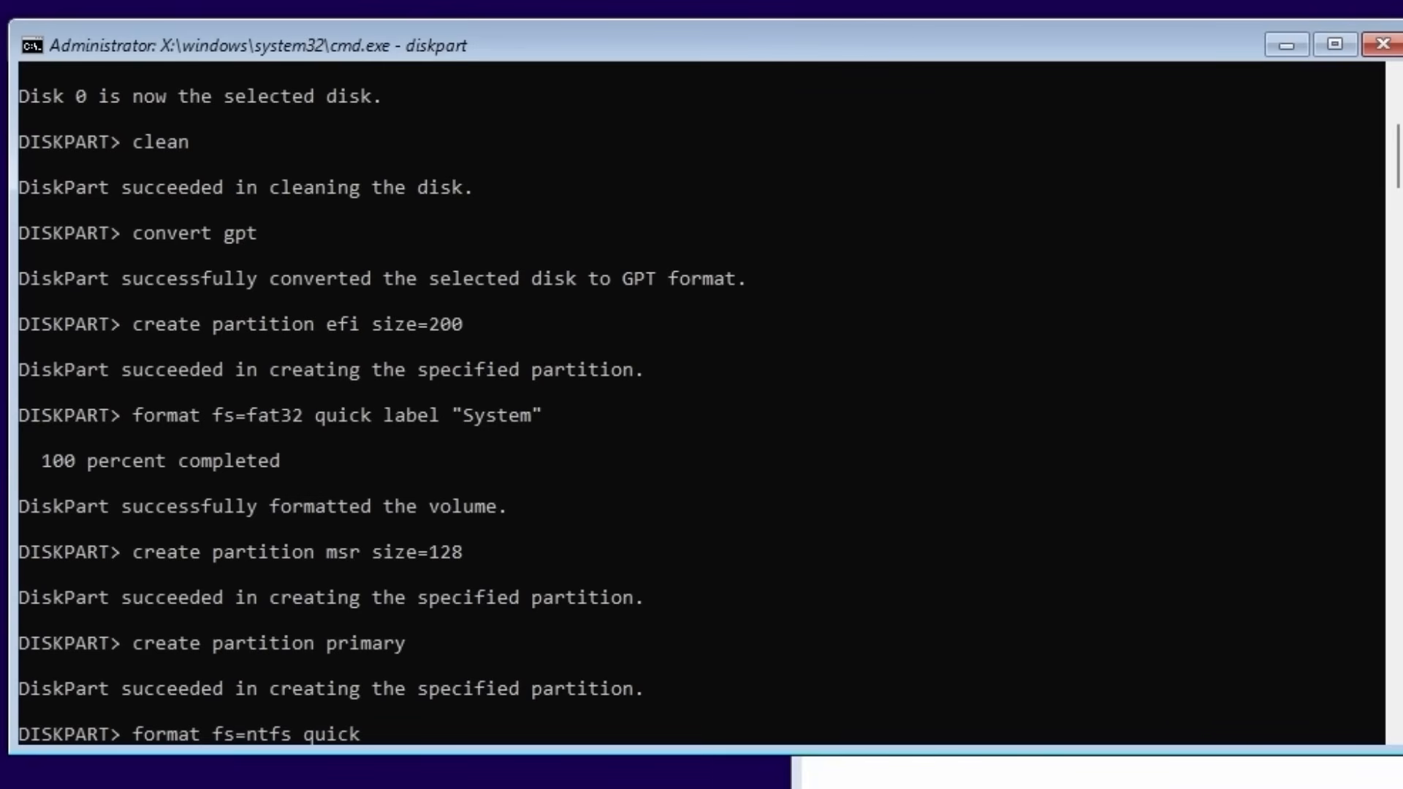
pyautogui.write(' label "Host-Disk"')
pyautogui.press('Return')
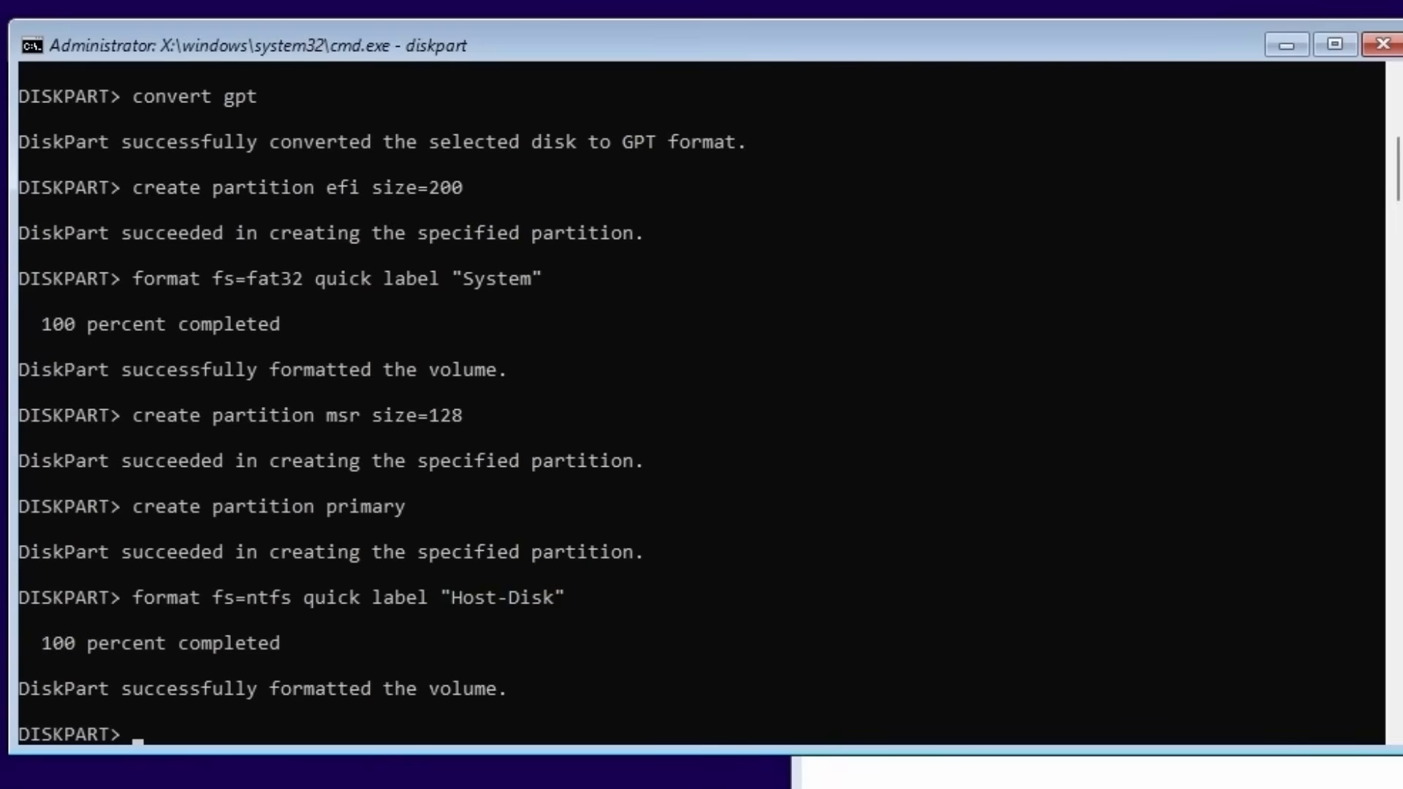
pyautogui.write('assign')
pyautogui.press('Return')
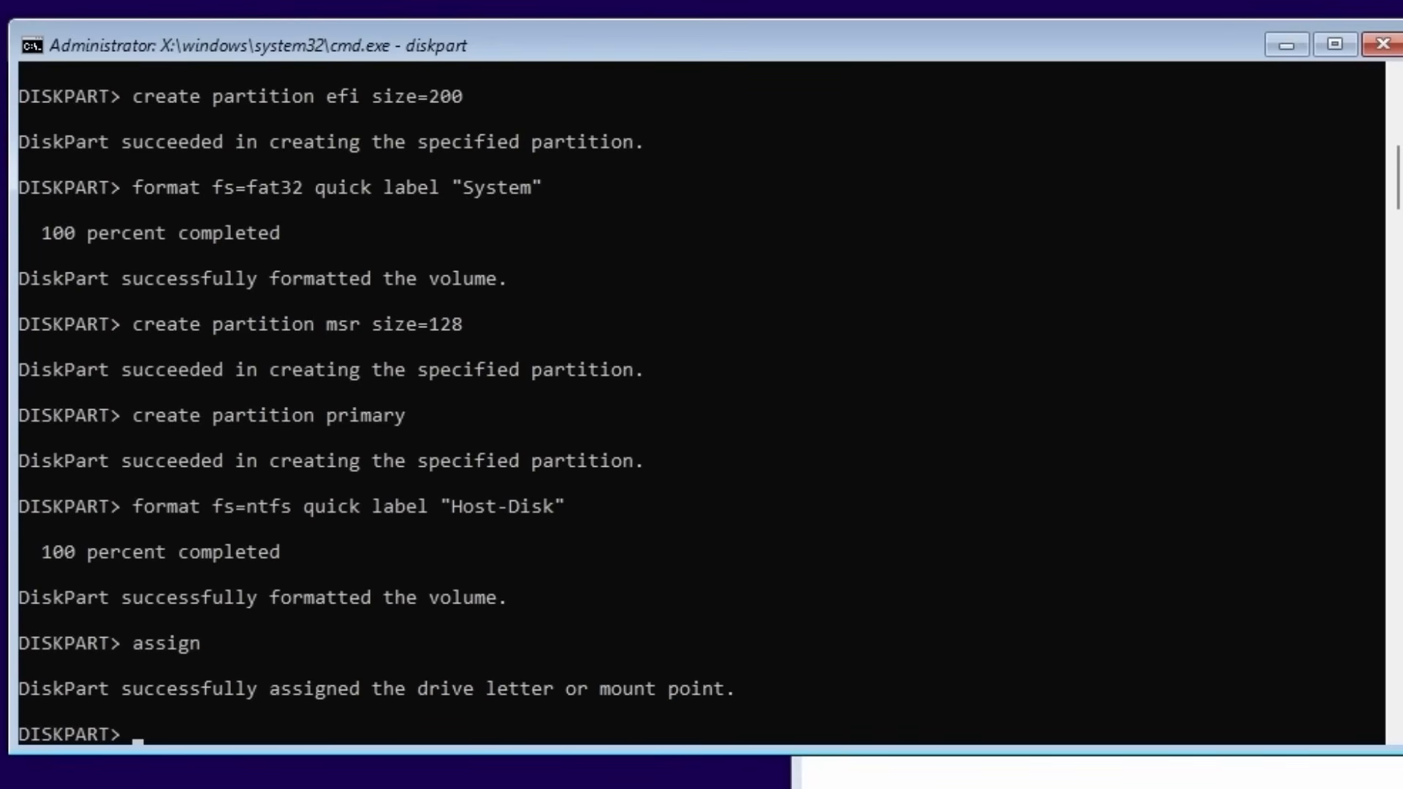
# List the volumes and create the virtual disk file C:\Win11Work.vhdx with a maximum size of 81920
pyautogui.write('list volume')
pyautogui.press('Return')
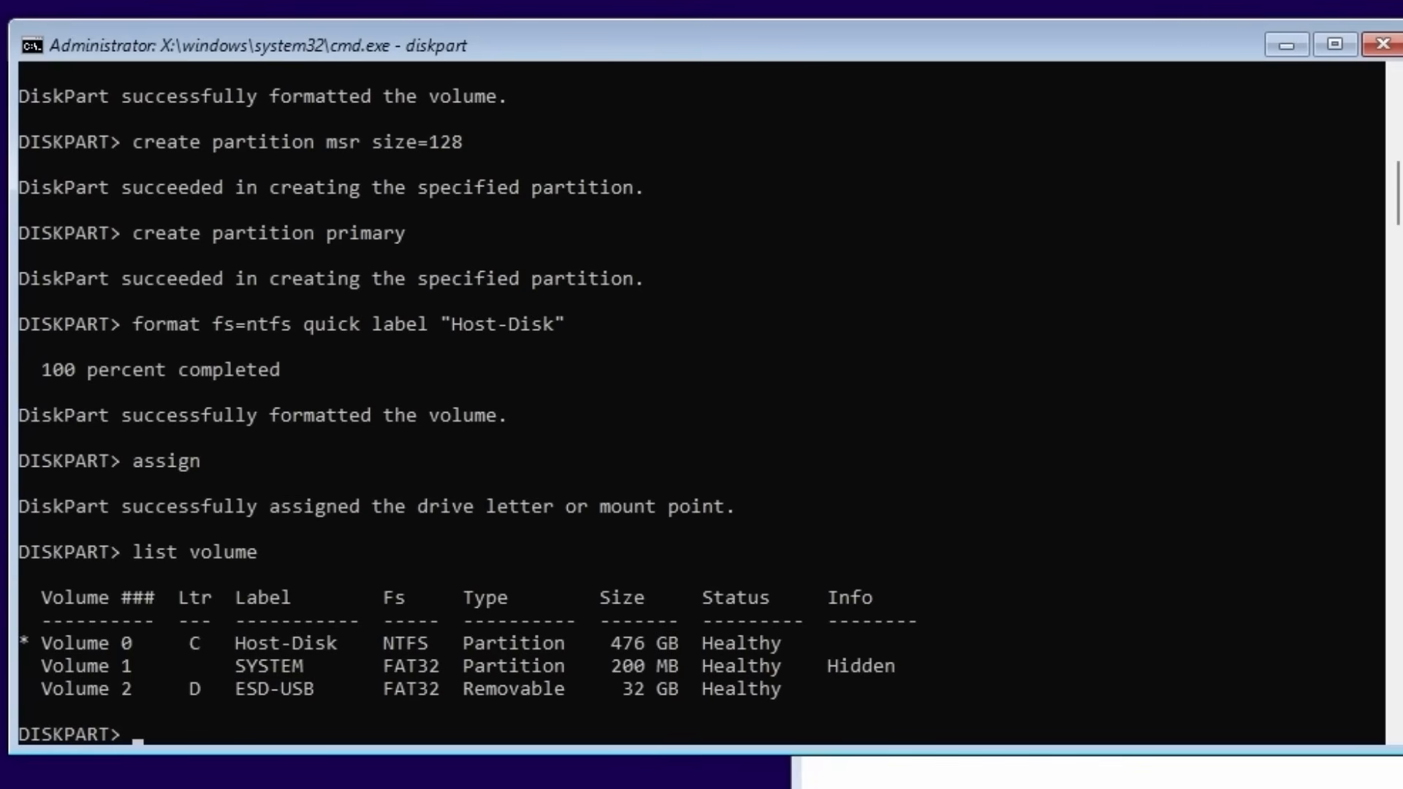
pyautogui.write('create vdisk f')
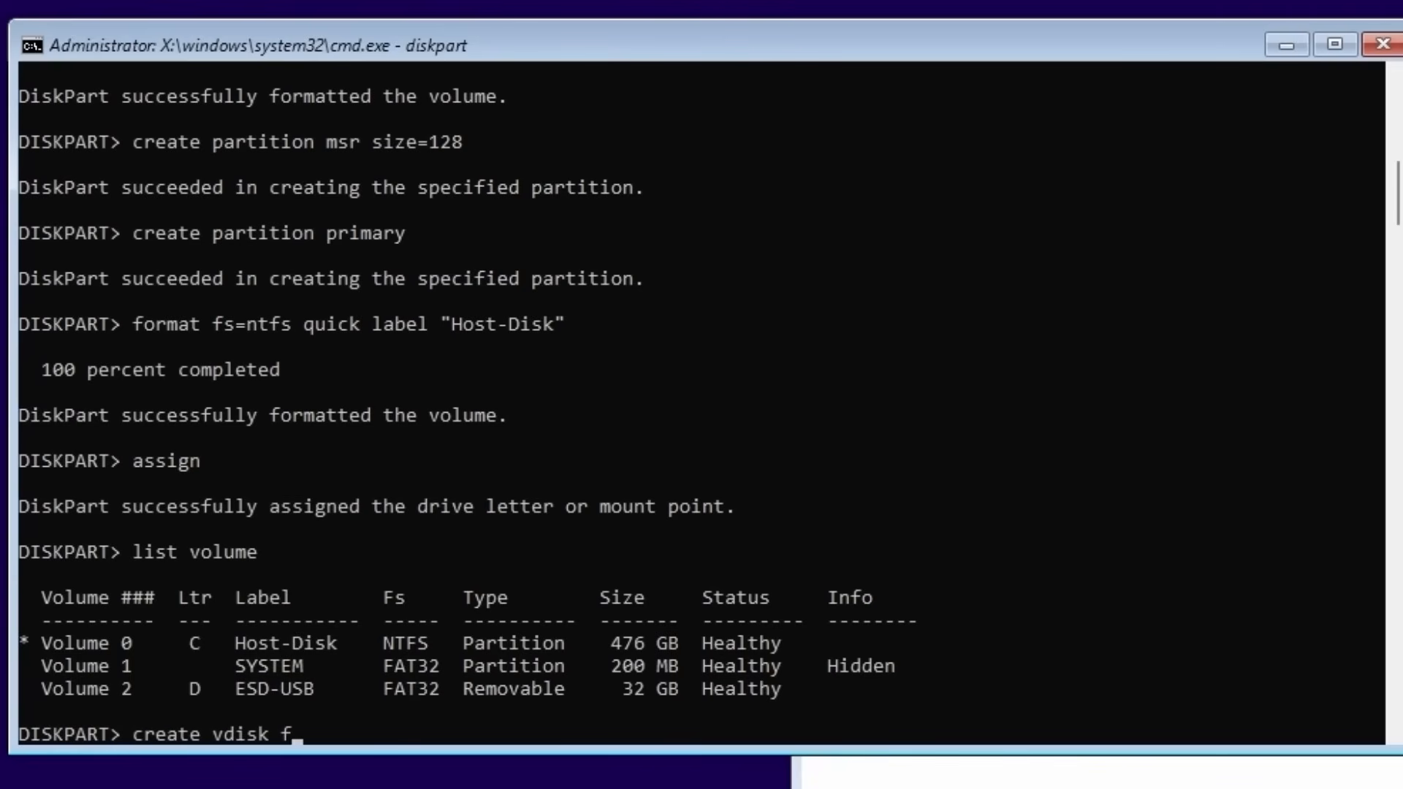
pyautogui.write('ile=C:\\Win11Work.')
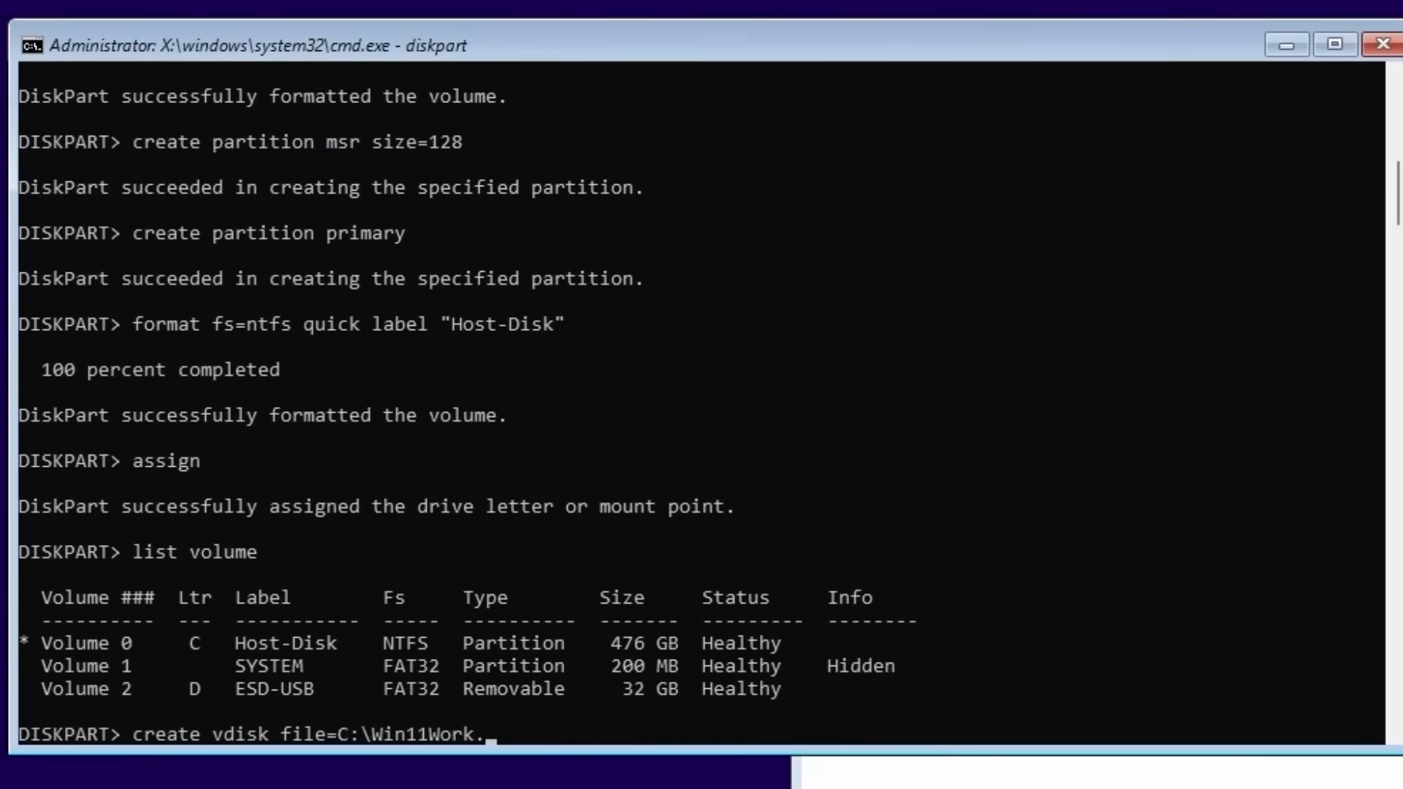
pyautogui.write('vhdx maximum')
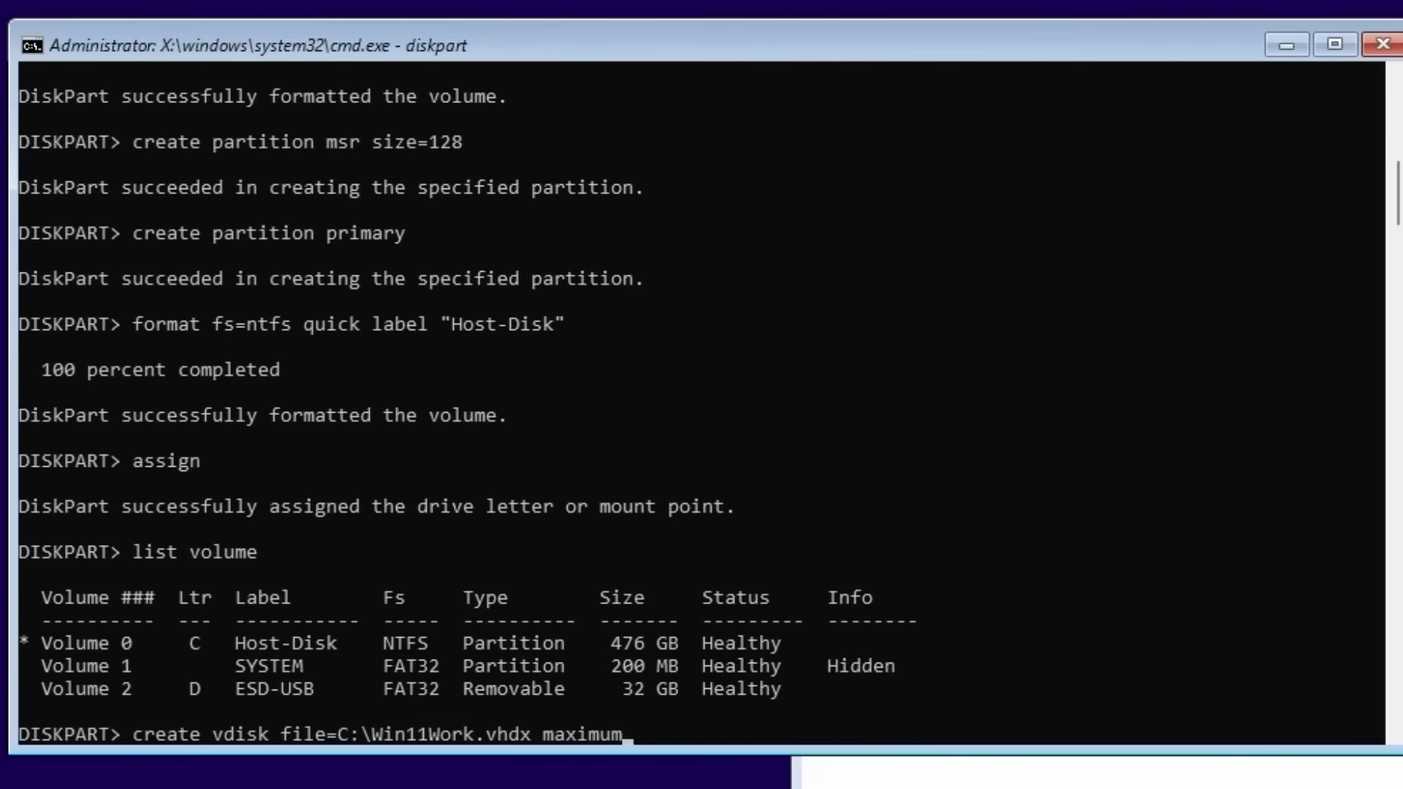
pyautogui.write('=81920')
pyautogui.press('Return')
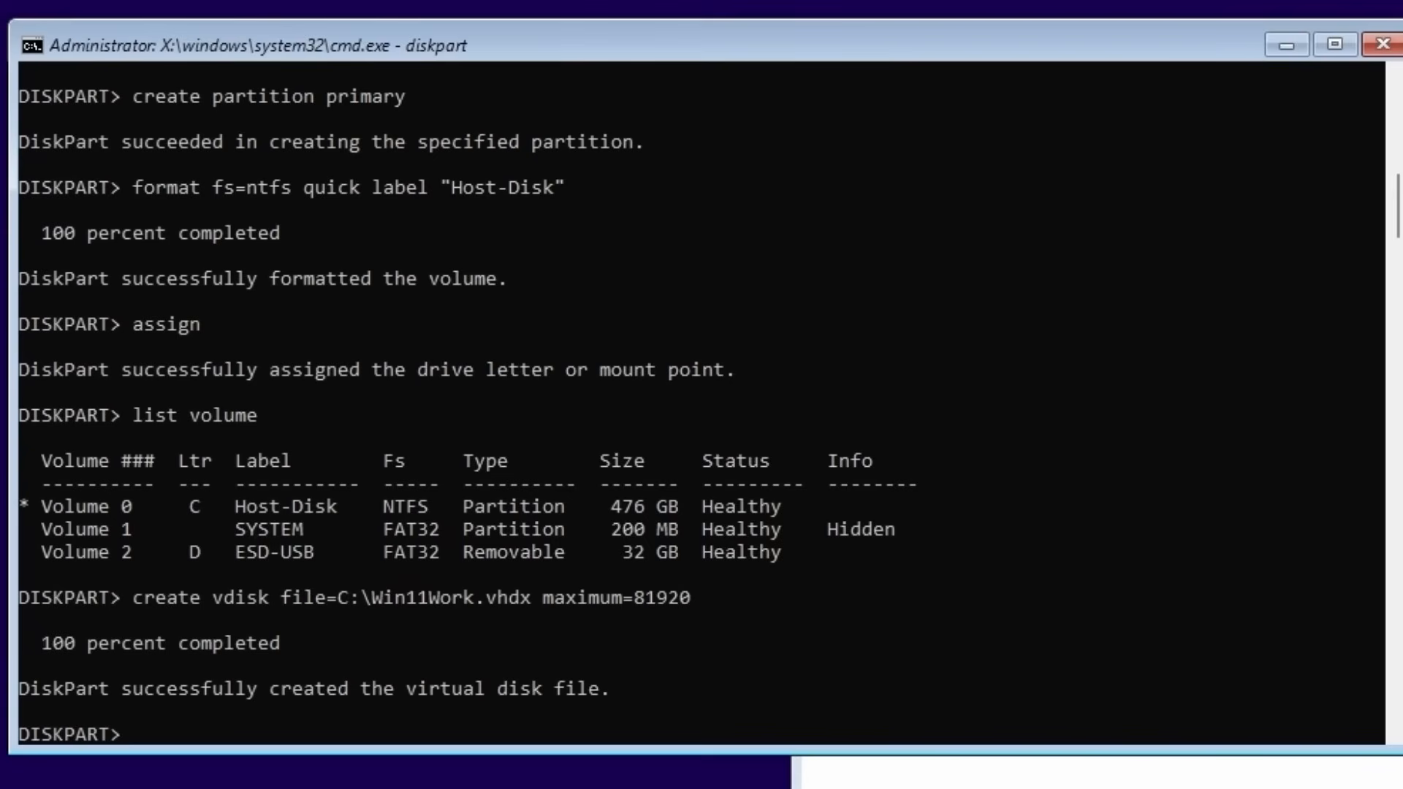
# Select and attach the virtual disk C:\Win11Work.vhdx, and close the command prompt
pyautogui.write('select vdisk ')
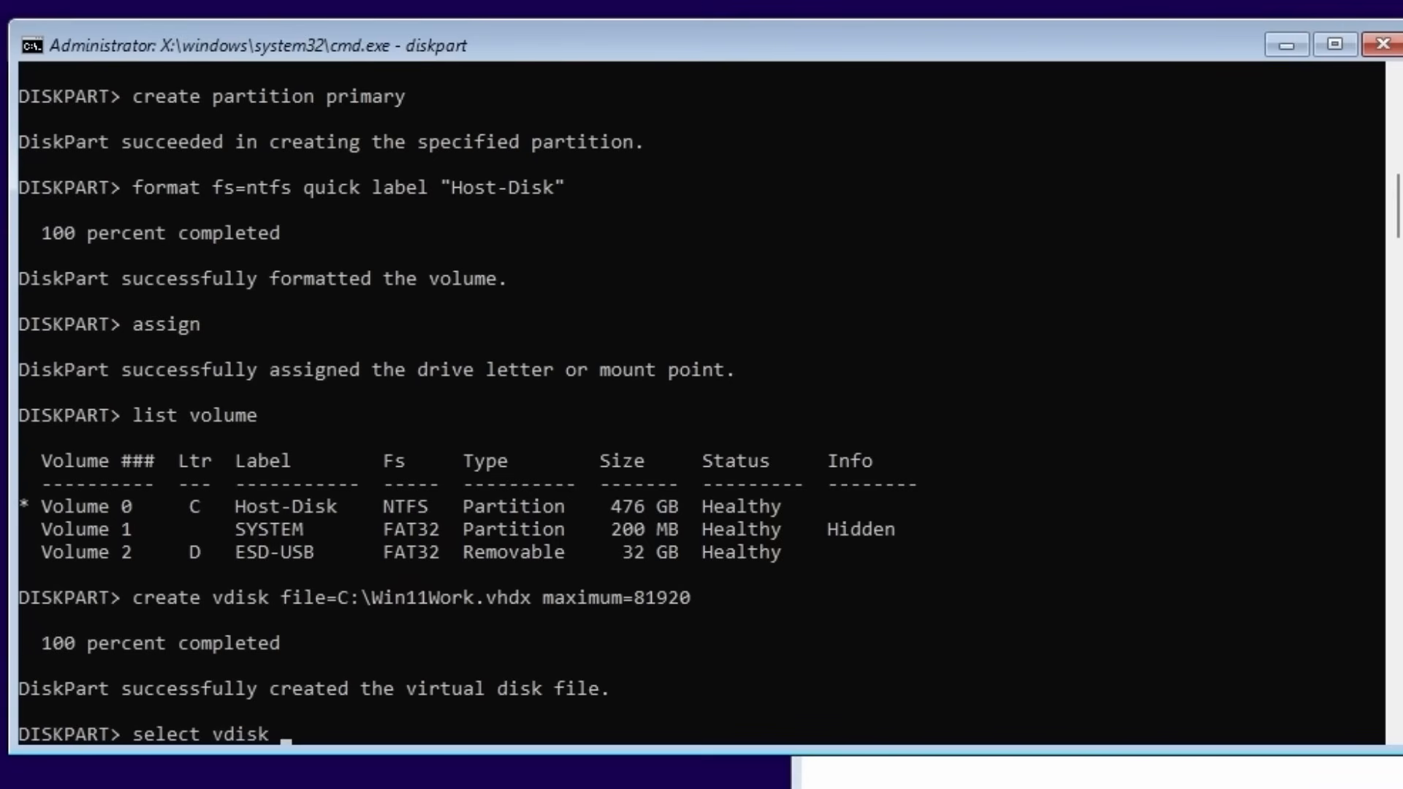
pyautogui.write('file=C:\\Win1')
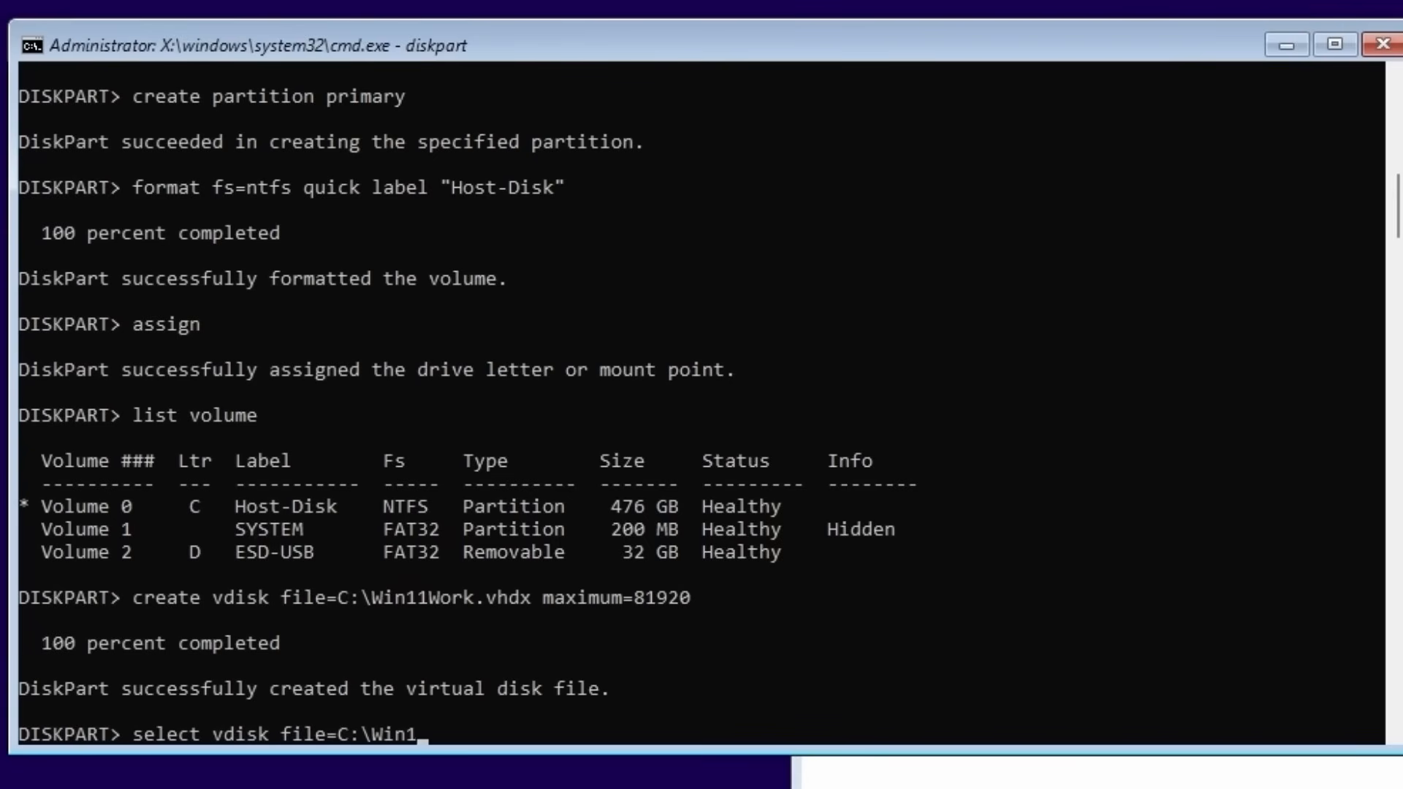
pyautogui.write('1Work.vhdx')
pyautogui.press('Return')
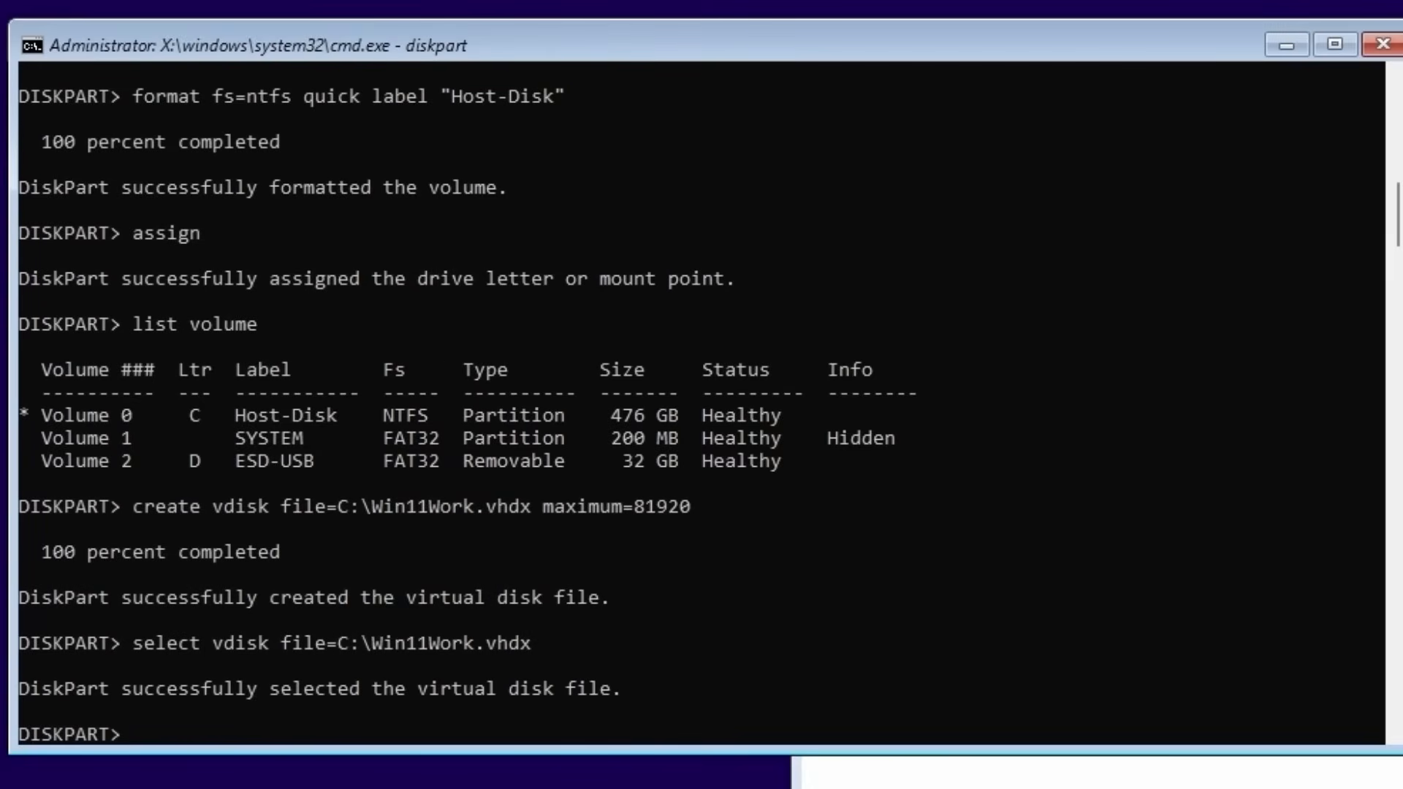
pyautogui.write('attach vdisk')
pyautogui.press('Return')
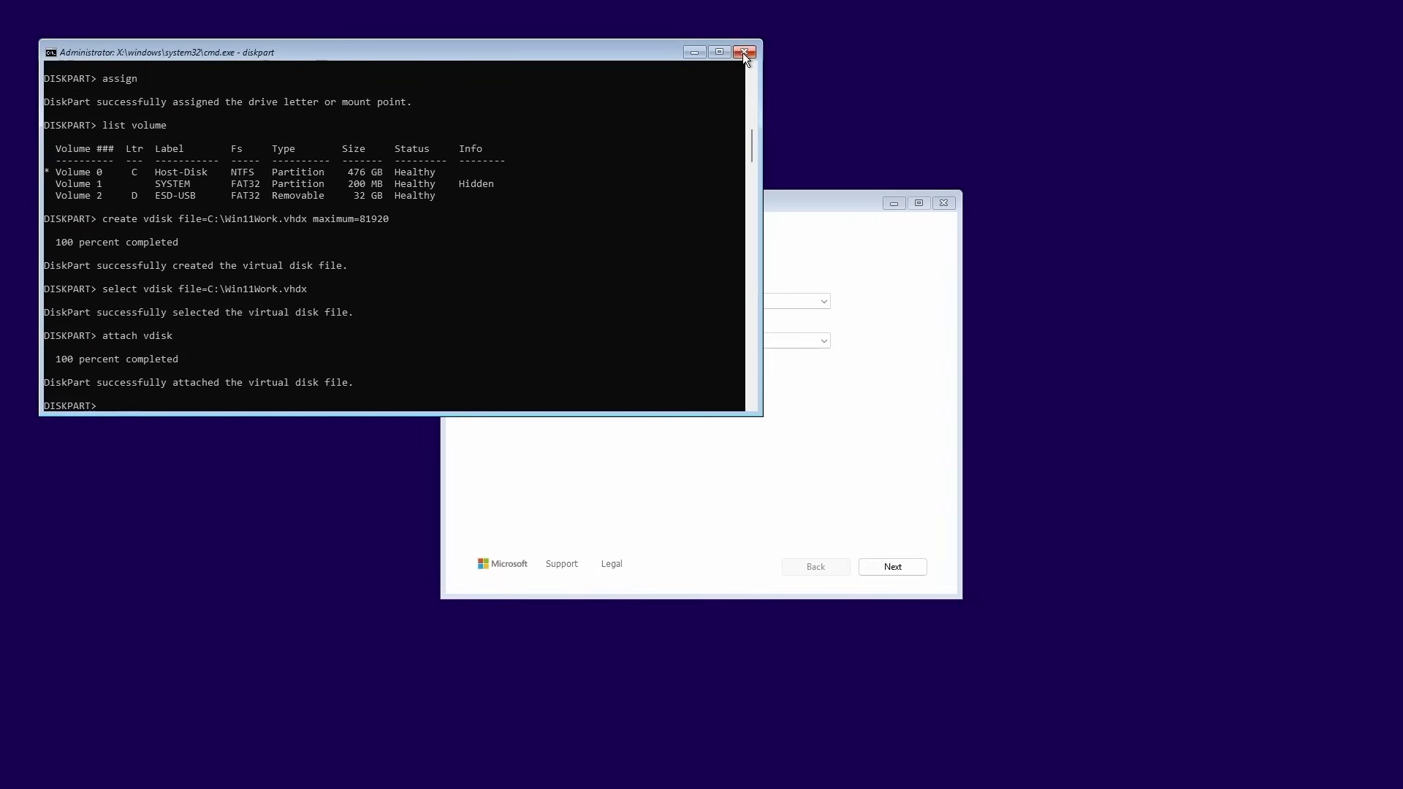
pyautogui.click(1377, 44)
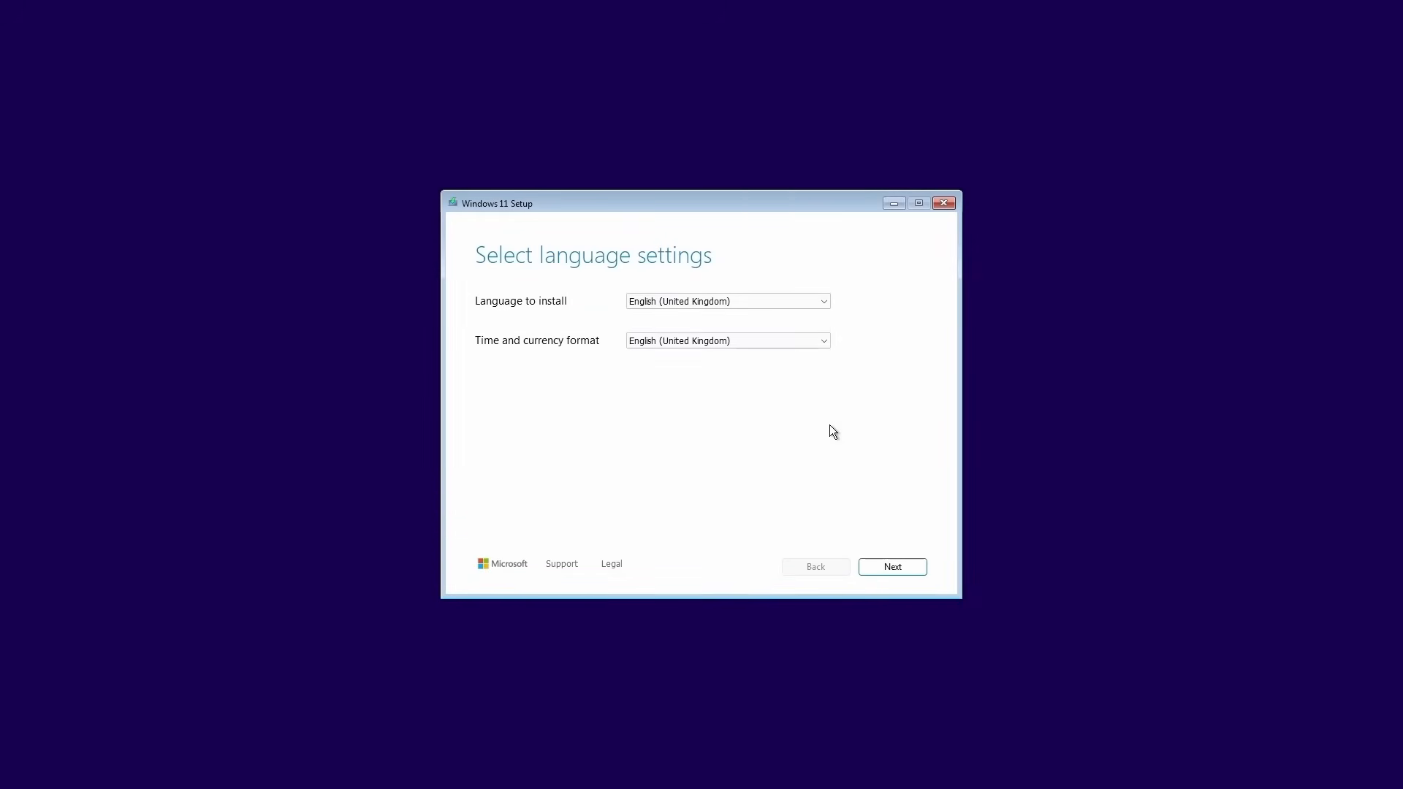
# Accept the United Kingdom language and keyboard settings, switch to the previous version of Setup, and accept its language preferences
pyautogui.click(890, 566)
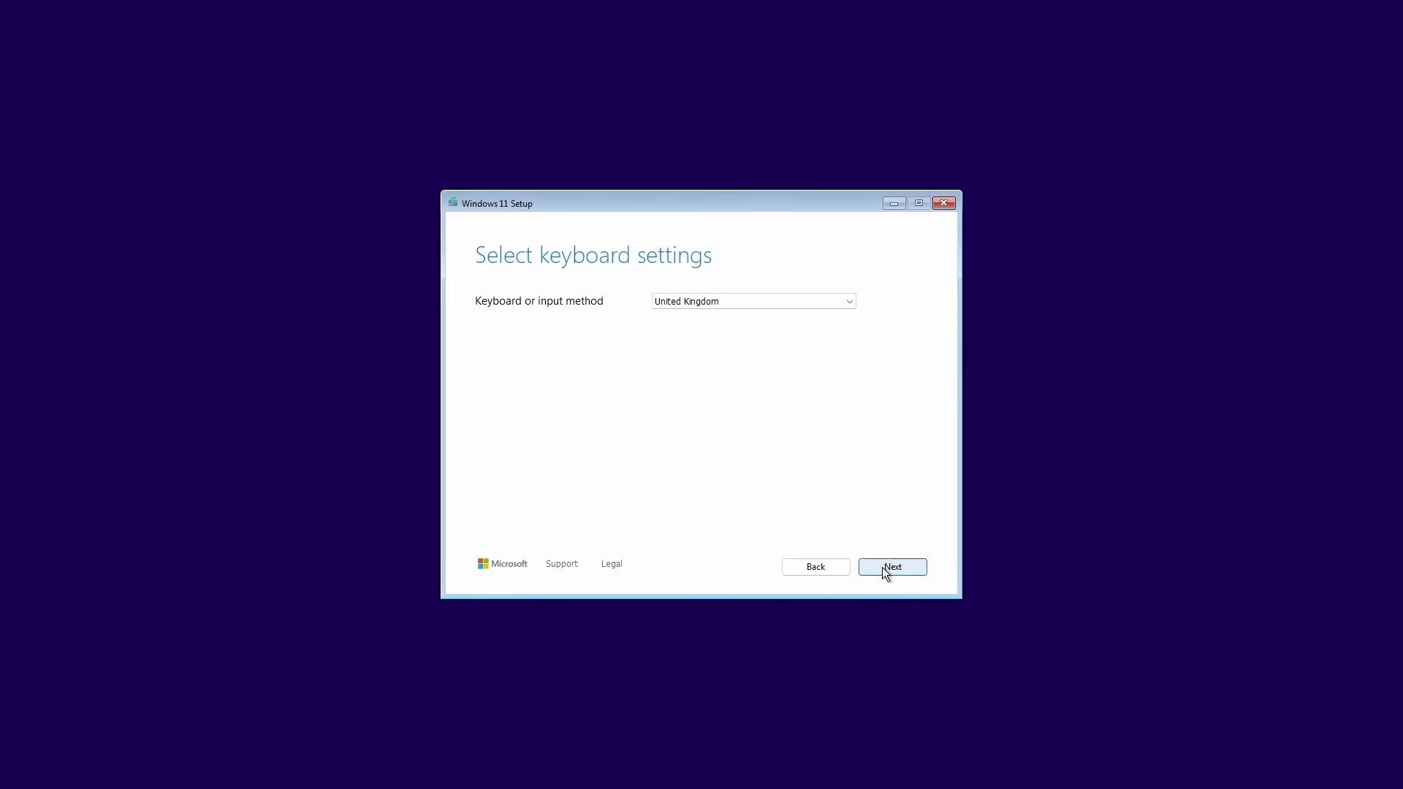
pyautogui.click(882, 567)
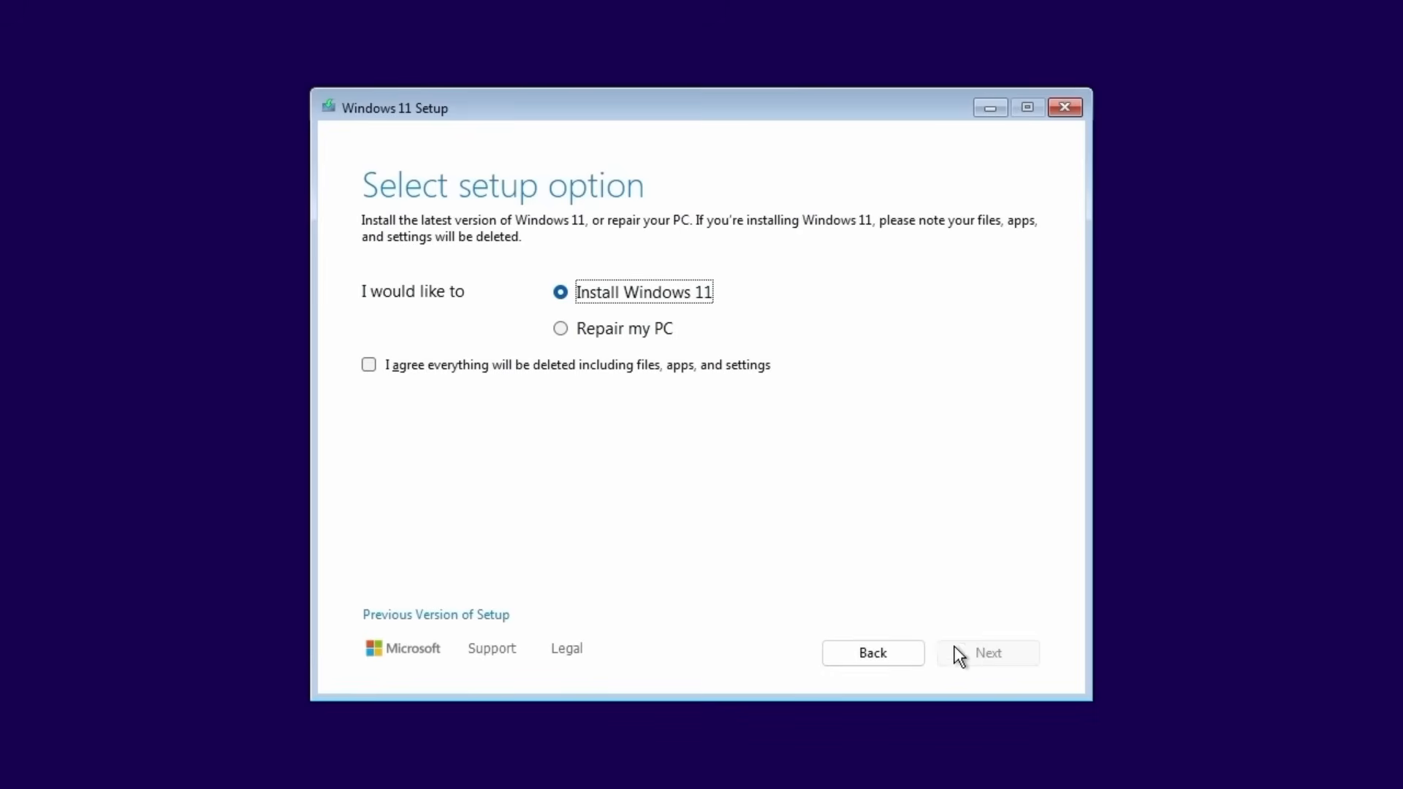
pyautogui.click(504, 614)
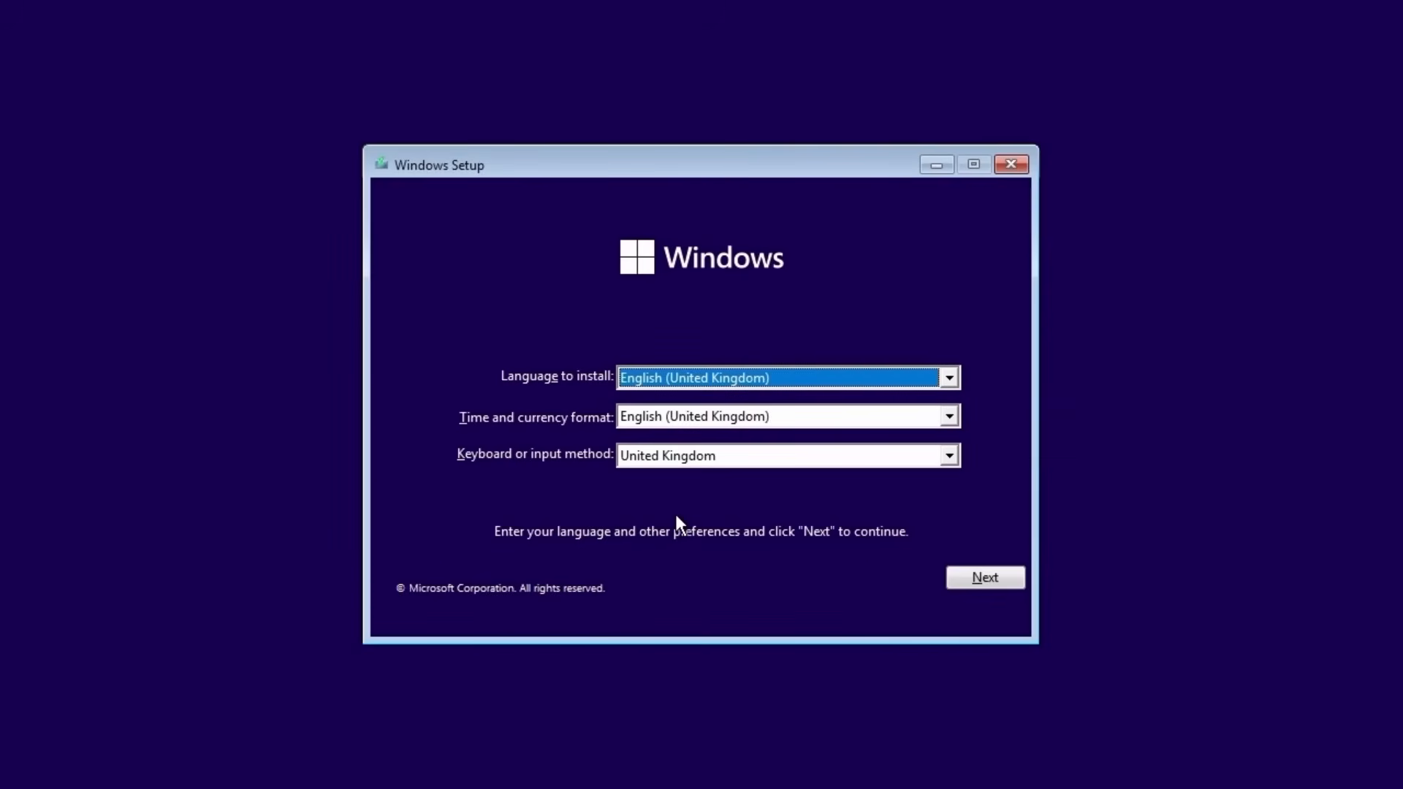
pyautogui.click(961, 581)
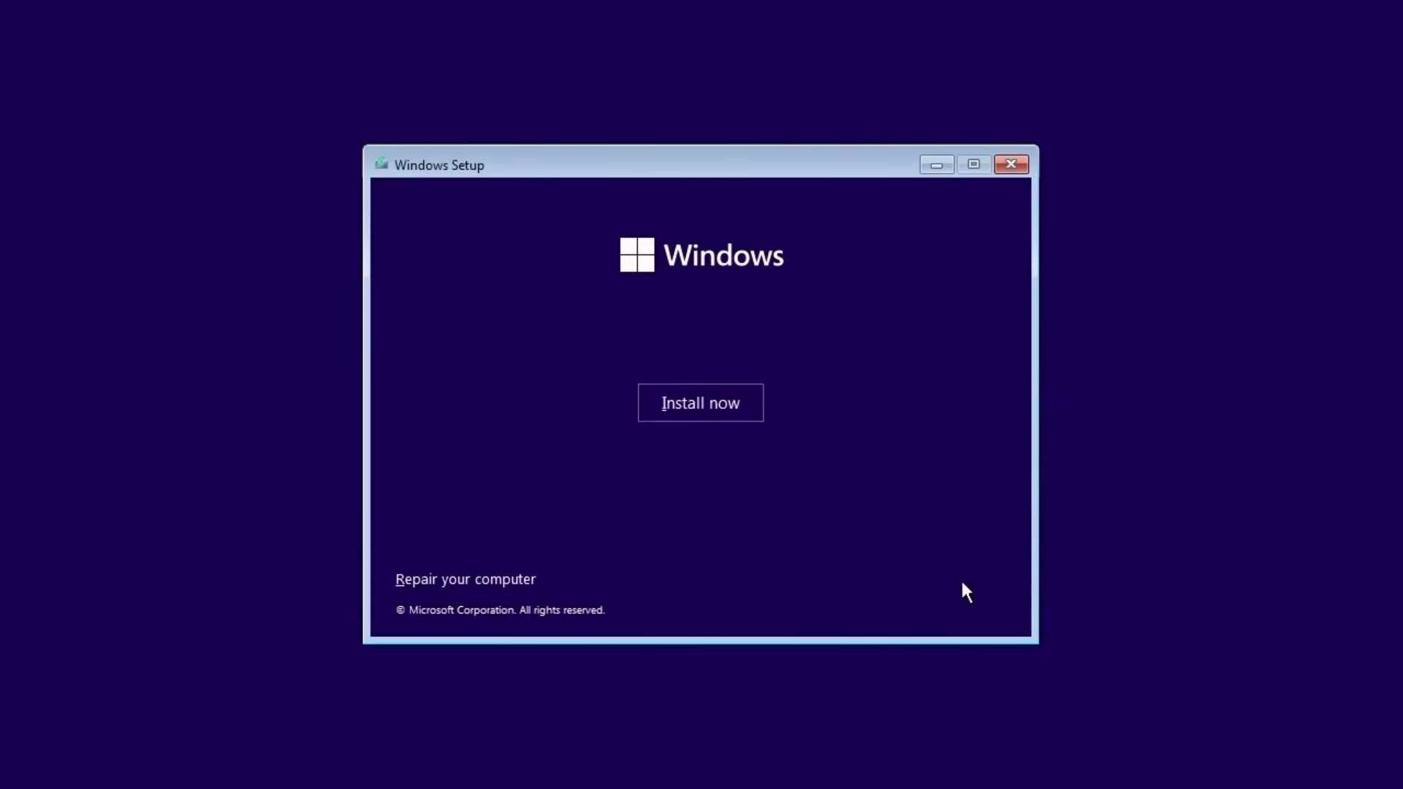
# Start the installation, accept the licence terms, and install Windows only (Customised) on Drive 2 Unallocated Space
pyautogui.click(731, 402)
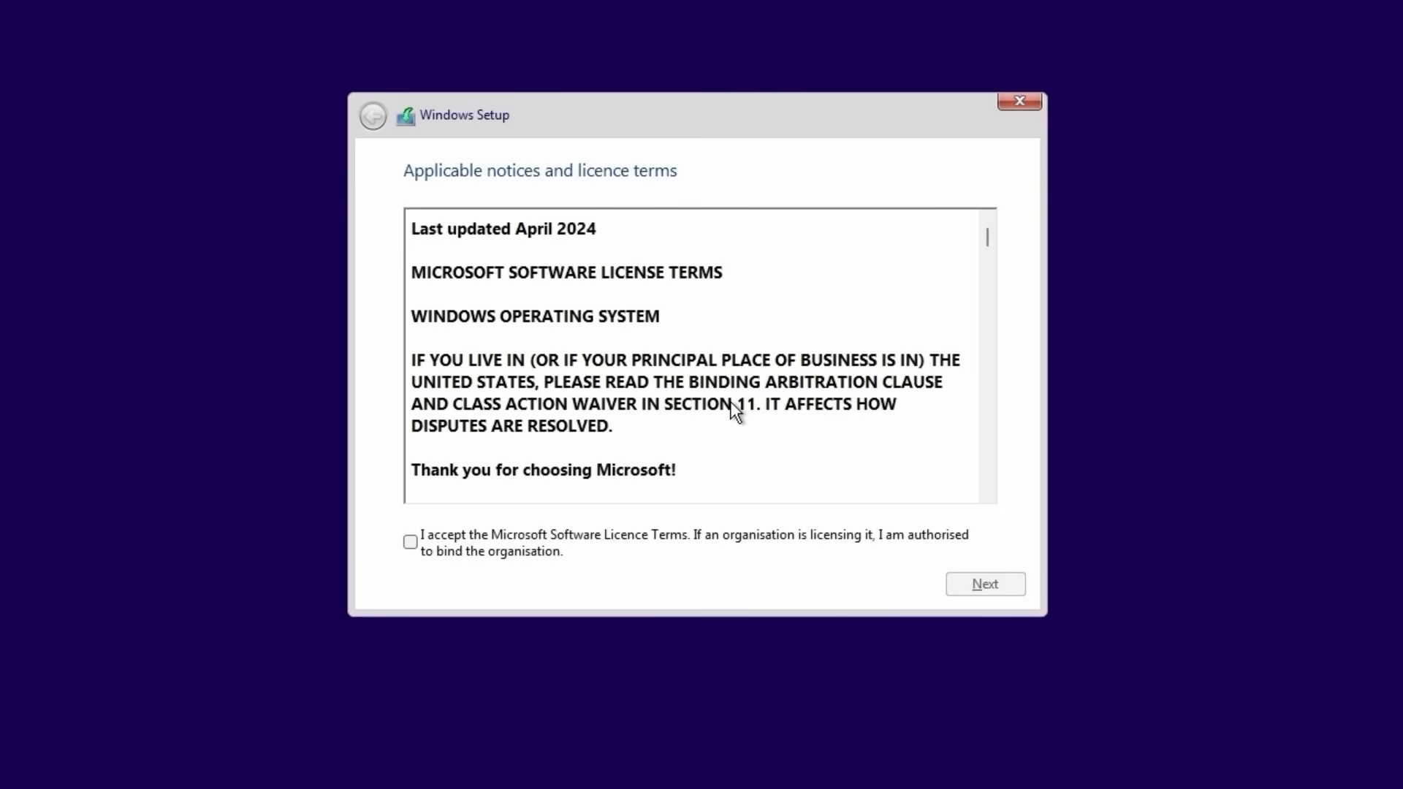
pyautogui.click(410, 542)
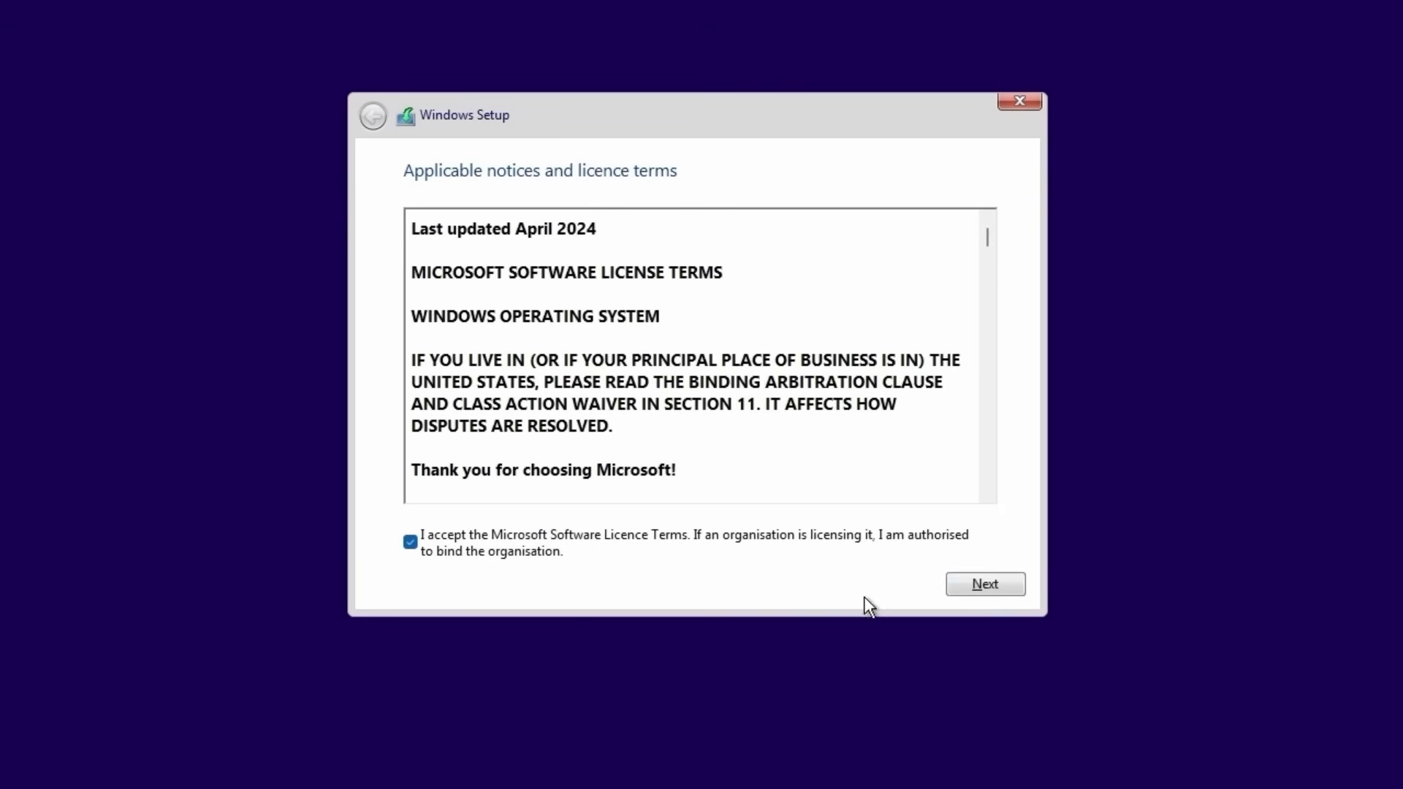
pyautogui.click(953, 593)
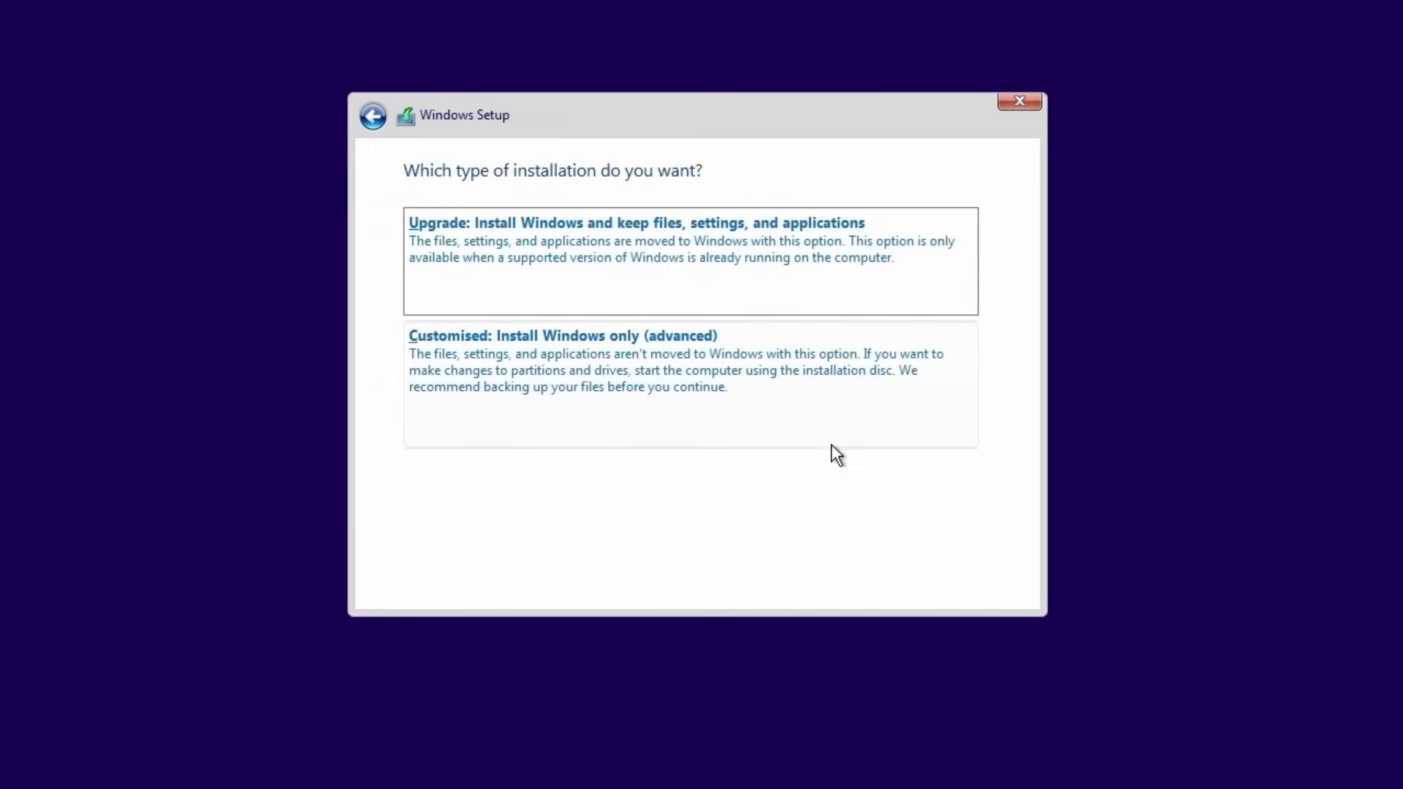
pyautogui.click(769, 371)
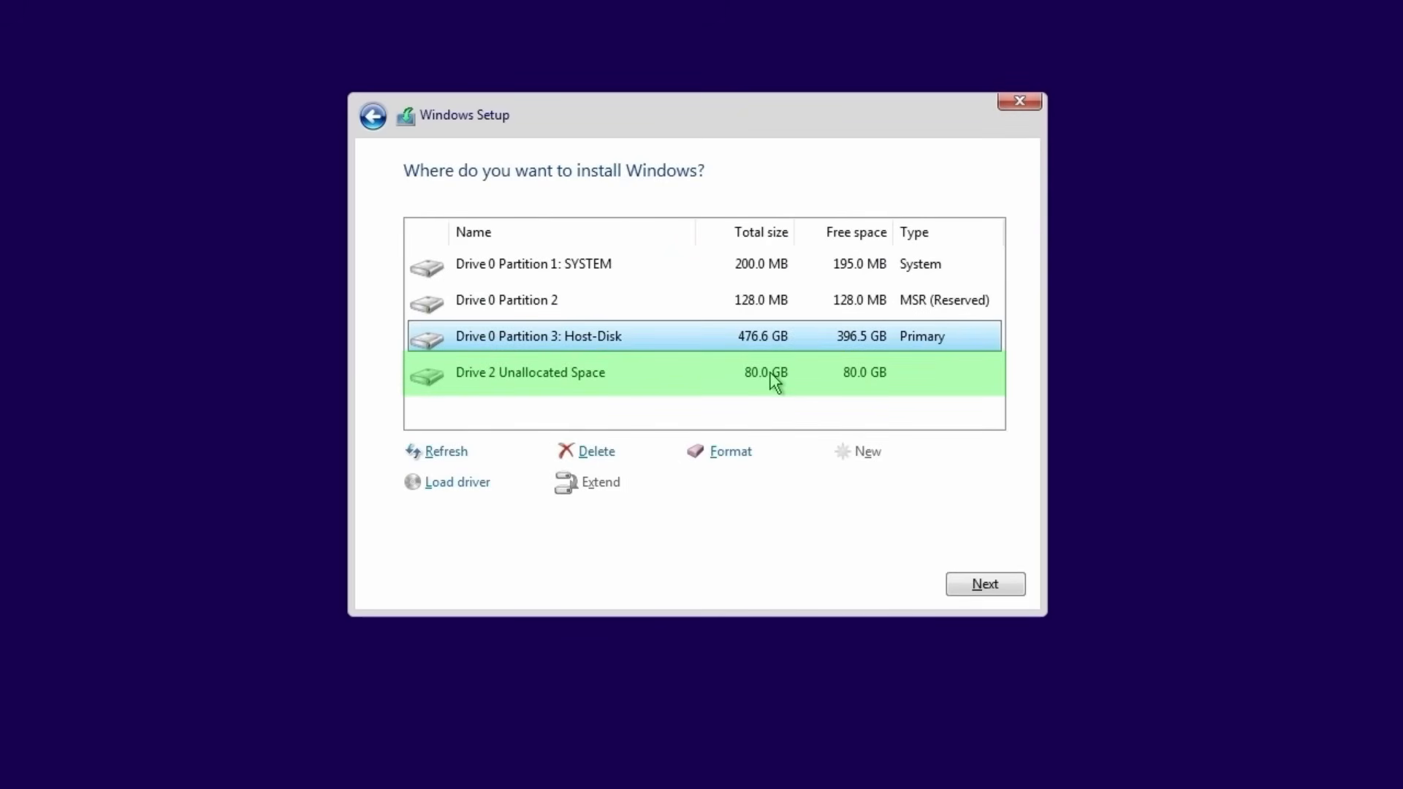
pyautogui.click(595, 388)
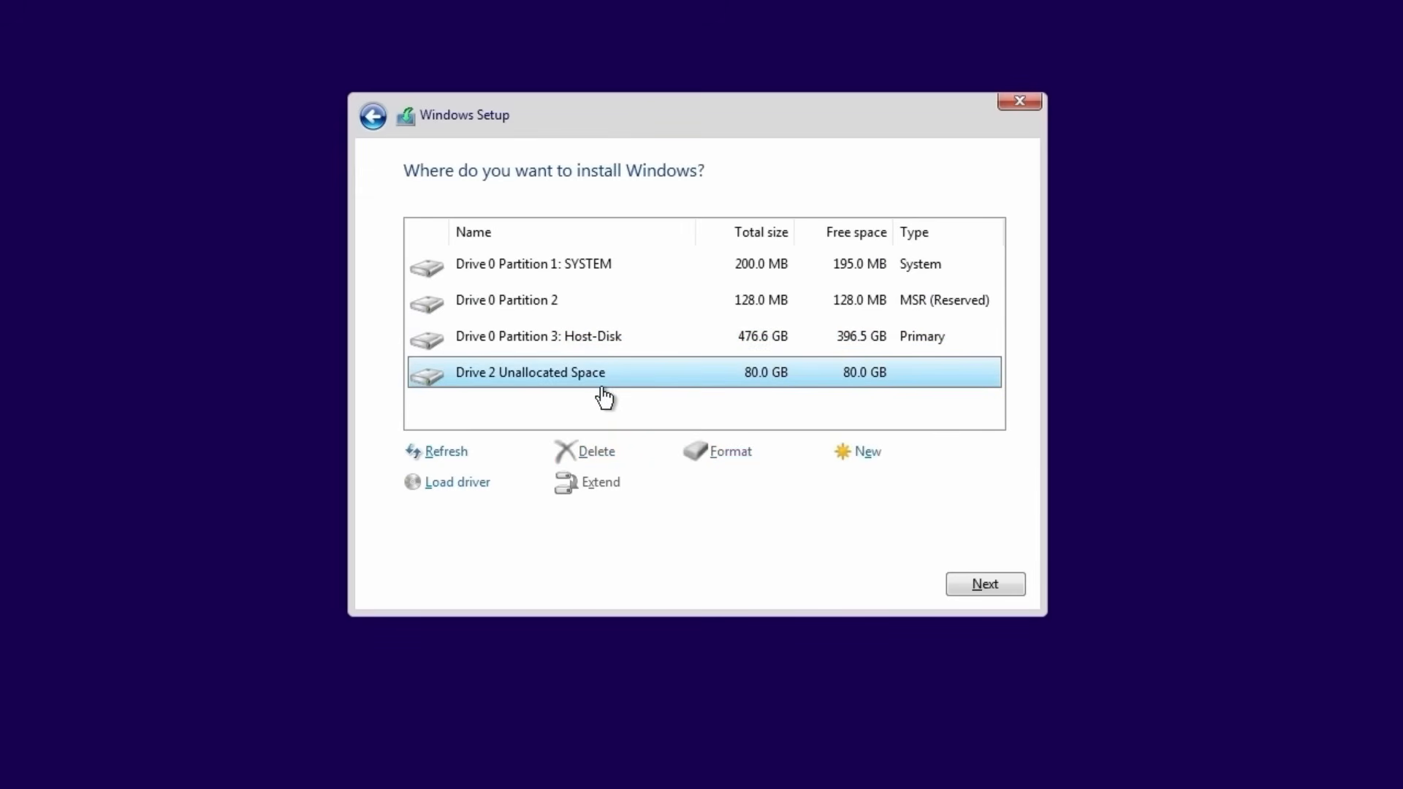
pyautogui.click(949, 585)
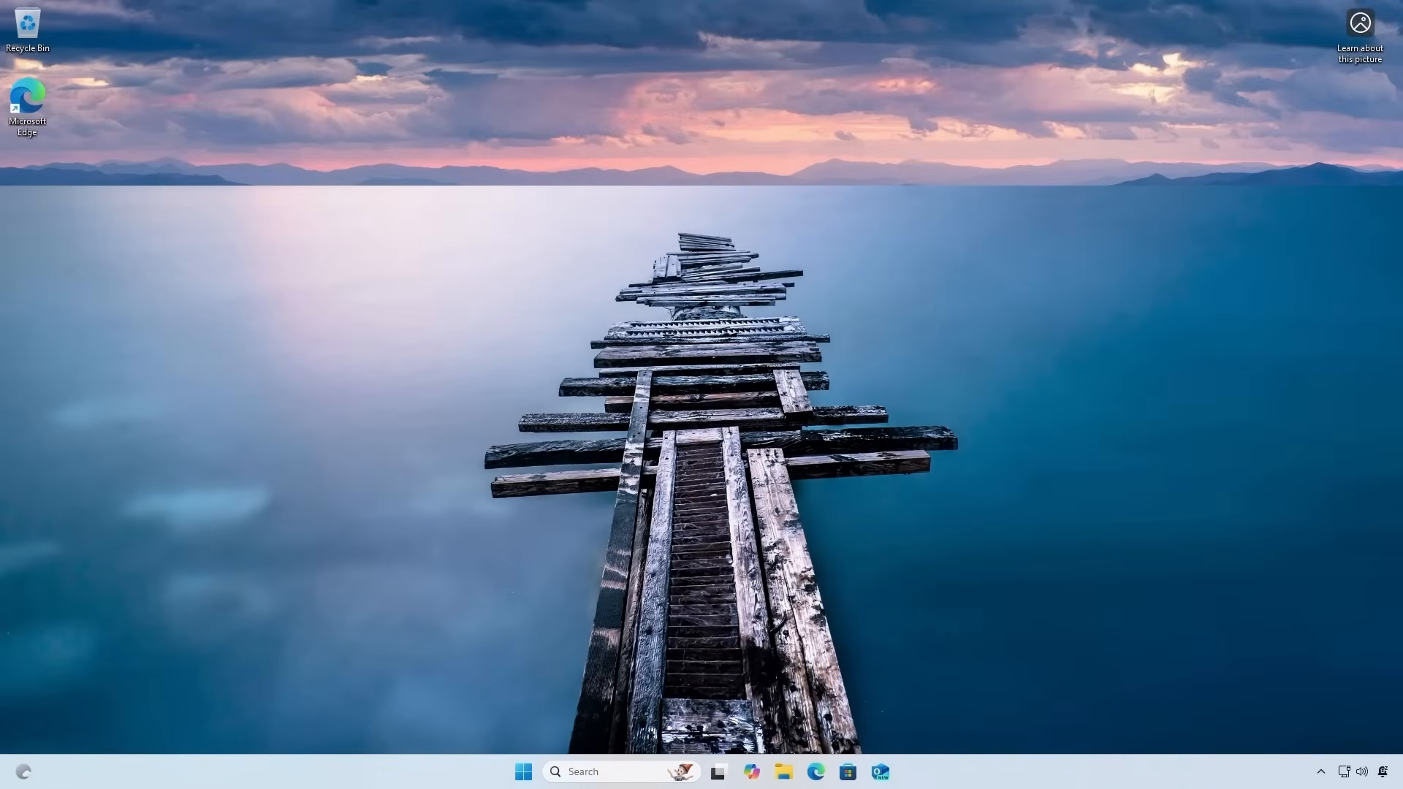
# Examine the contents of Local Disk (C:) and Host-Disk (D:) in File Explorer
pyautogui.press('super+e')
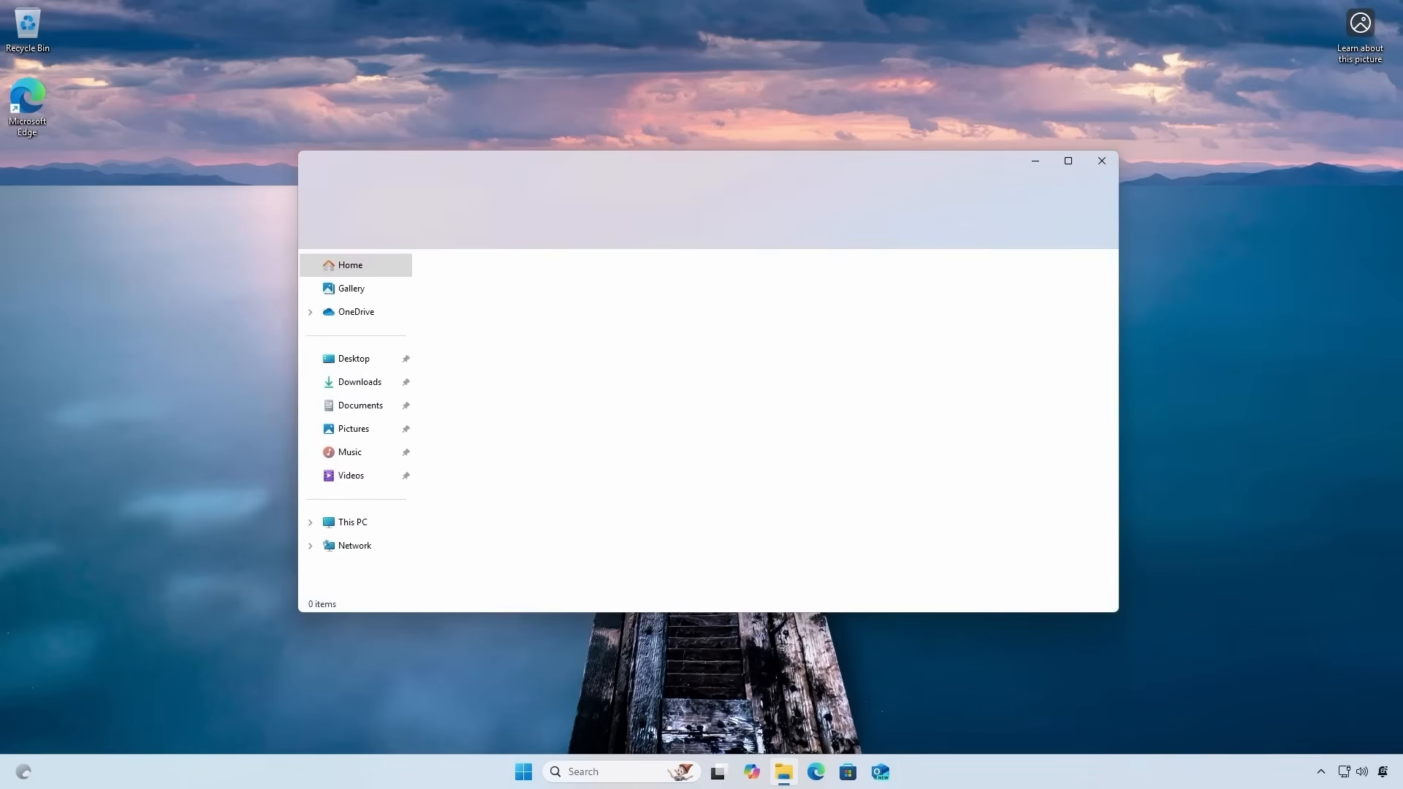
pyautogui.click(385, 529)
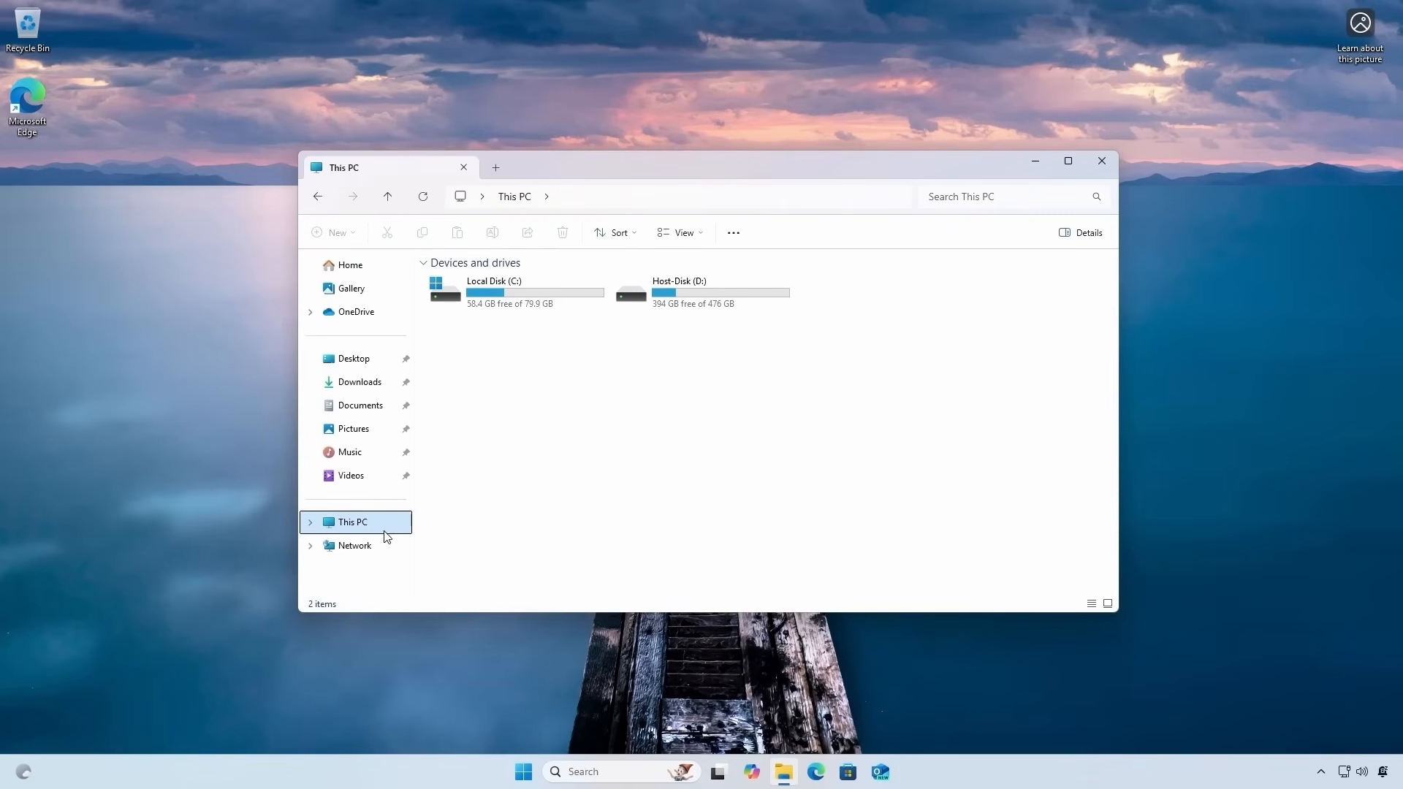
pyautogui.doubleClick(536, 295)
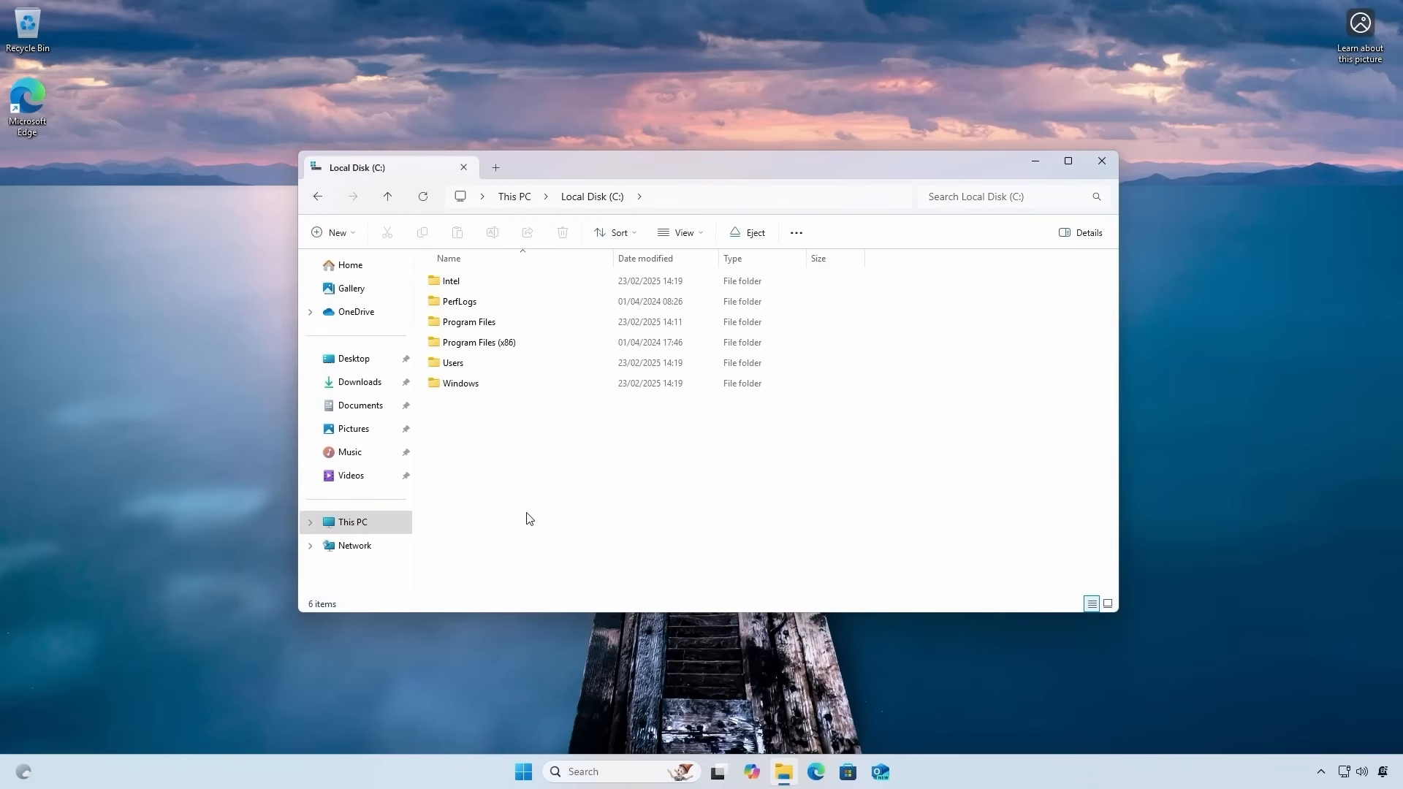
pyautogui.click(388, 529)
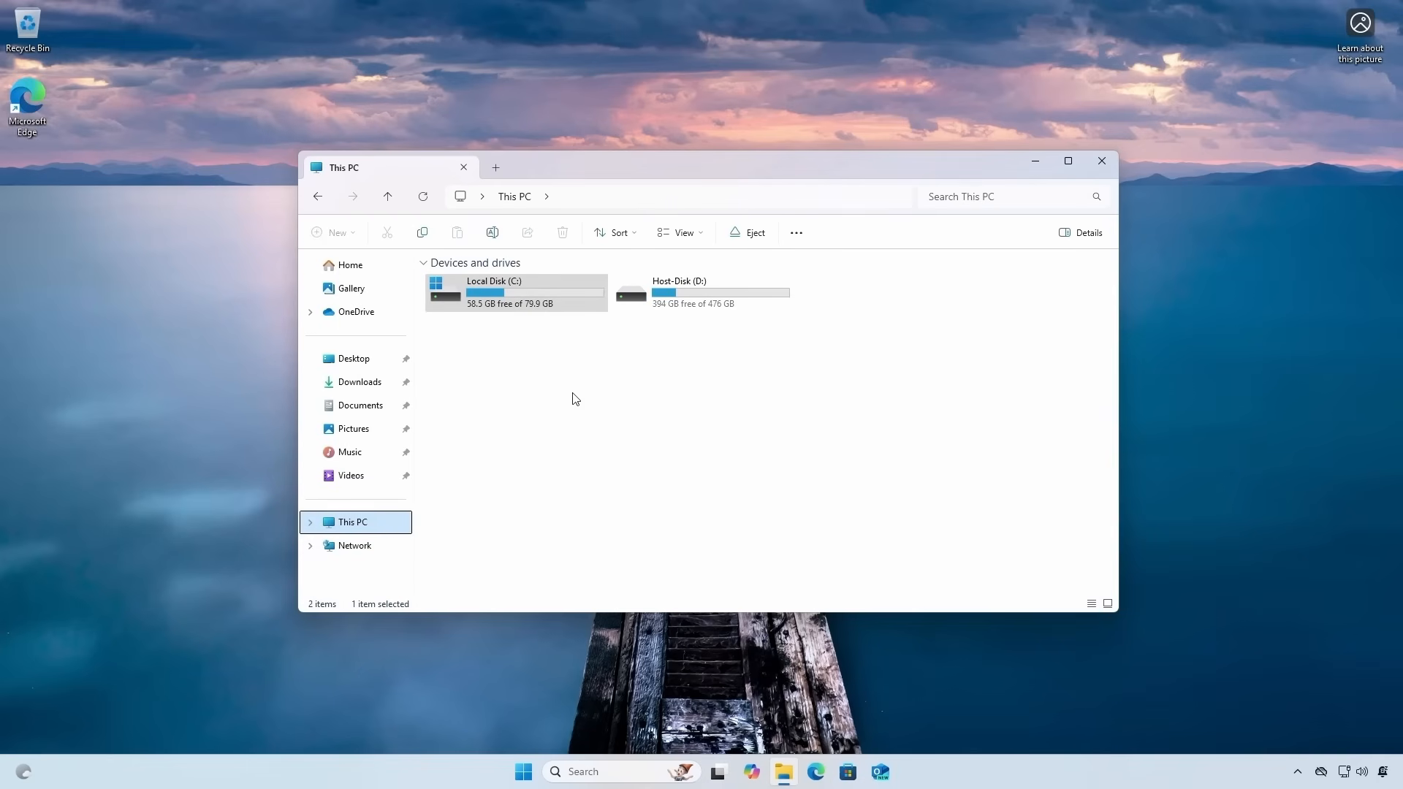
pyautogui.doubleClick(740, 309)
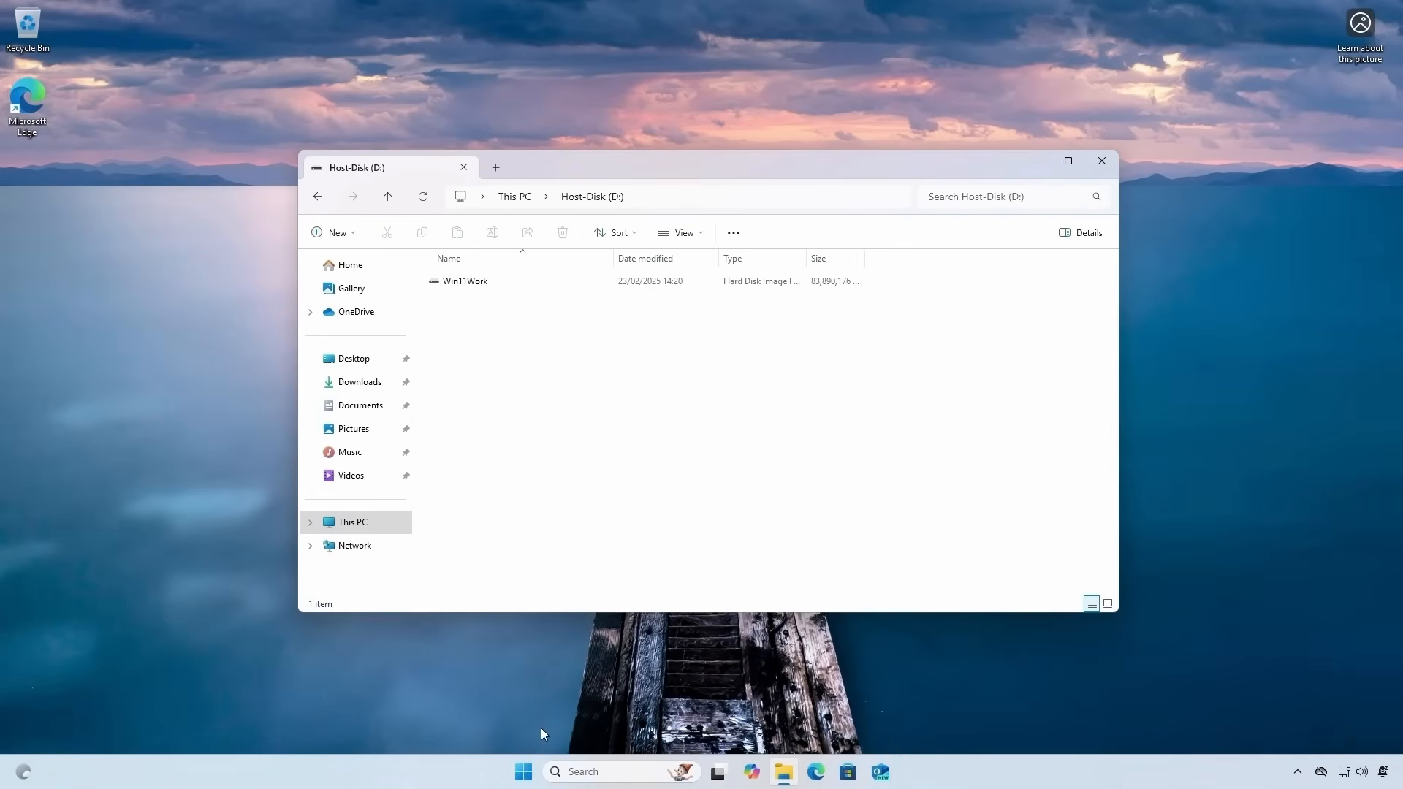
# Restart the computer from the Windows 11 desktop
pyautogui.click(524, 773)
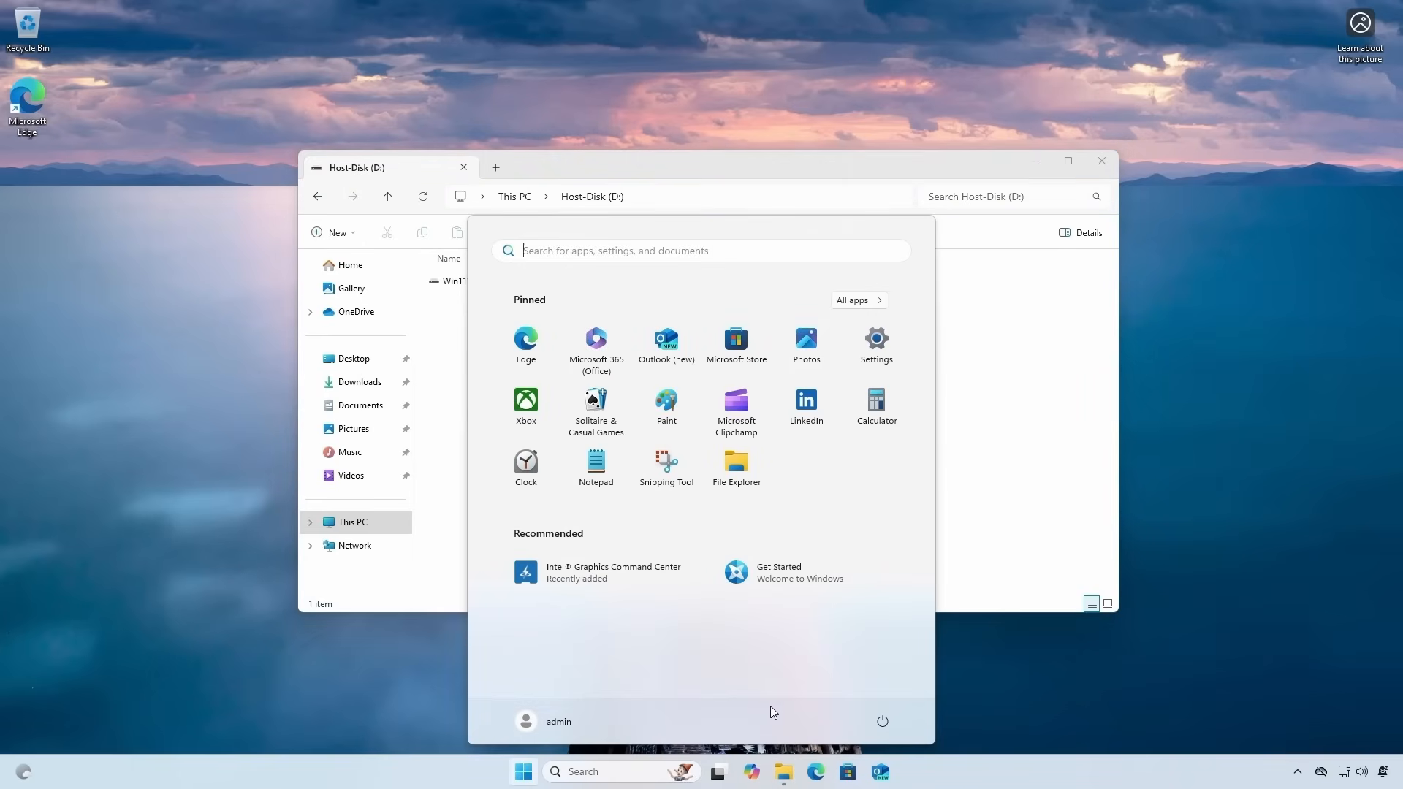
pyautogui.click(883, 723)
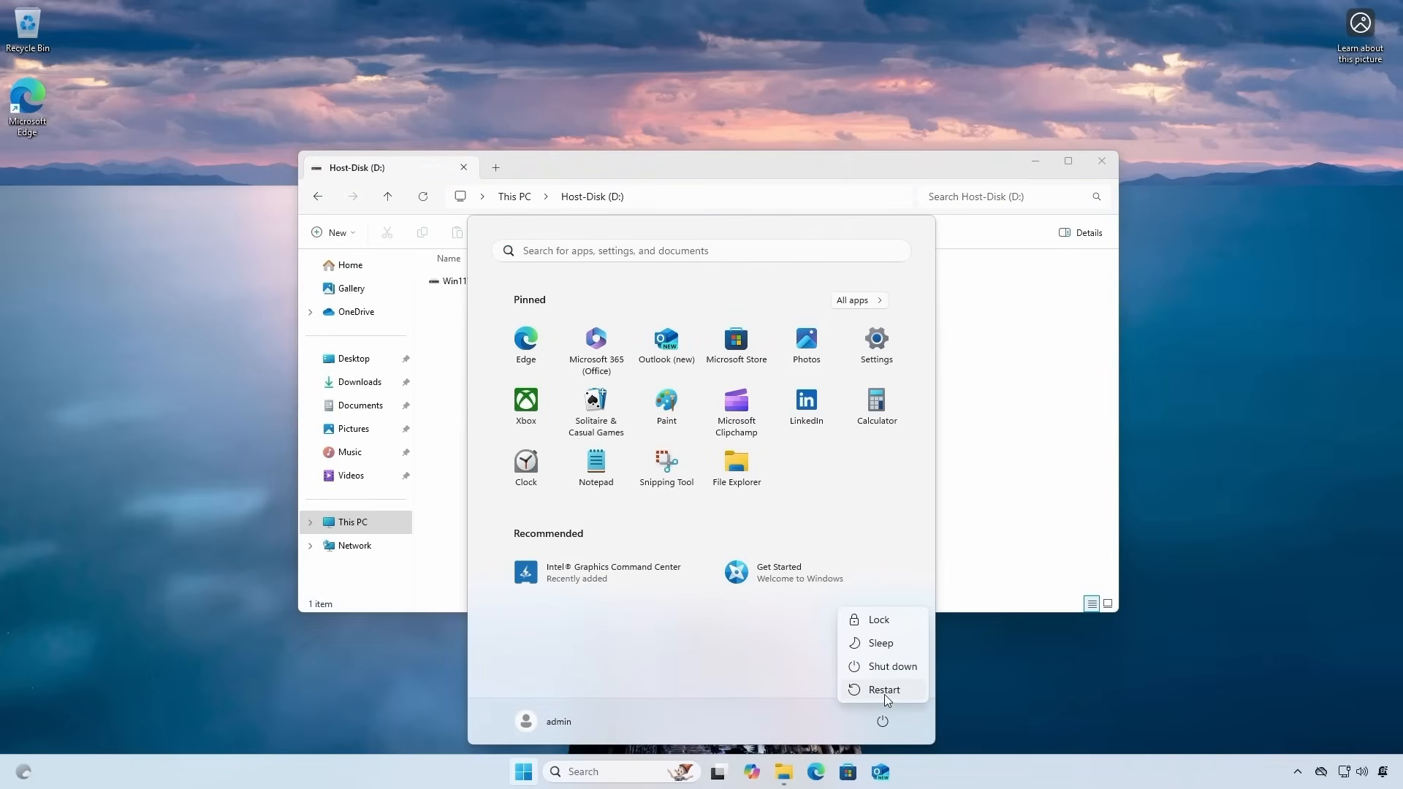
pyautogui.click(885, 695)
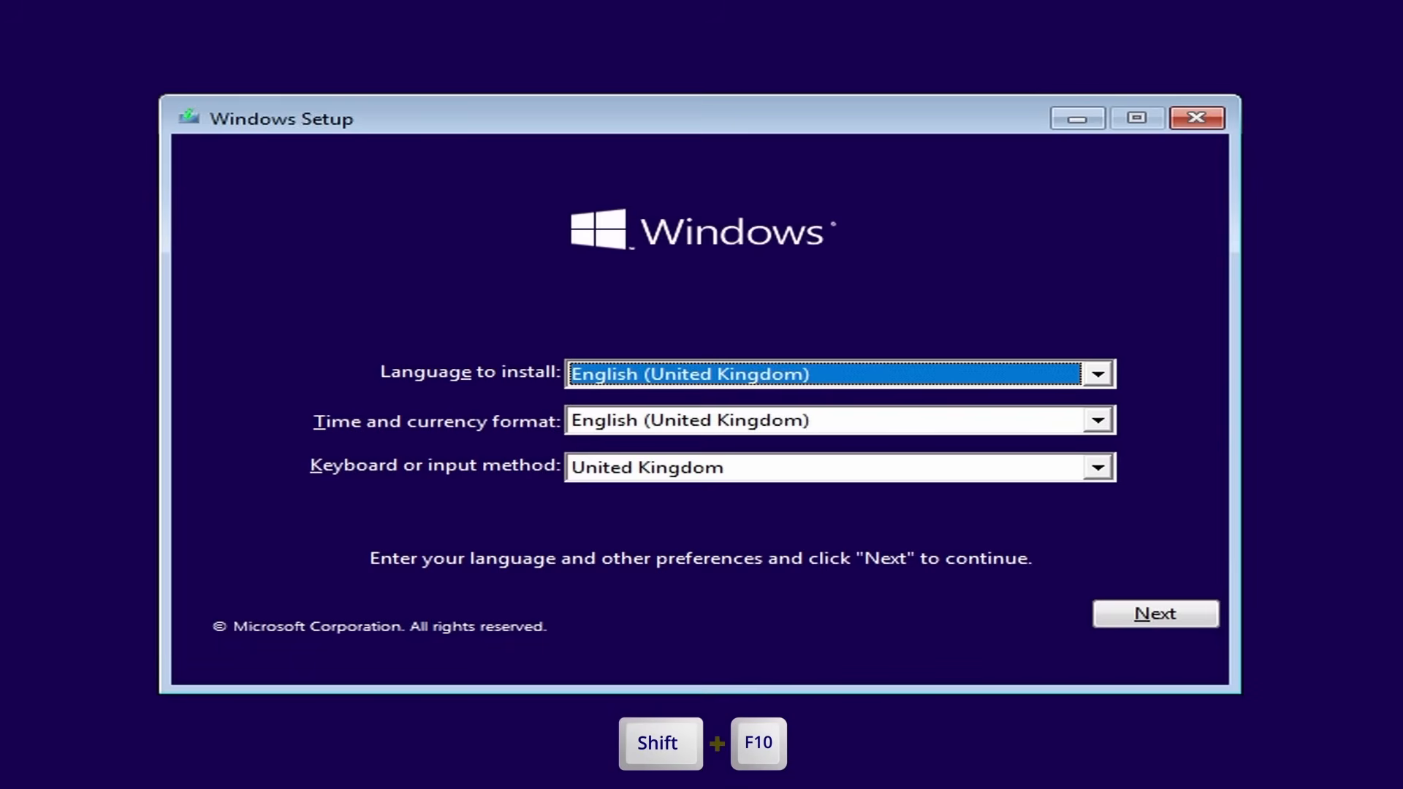
# Open a command prompt from Windows Setup, start diskpart, and list the volumes
pyautogui.hotkey('shift', 'F10')
pyautogui.write('dis')
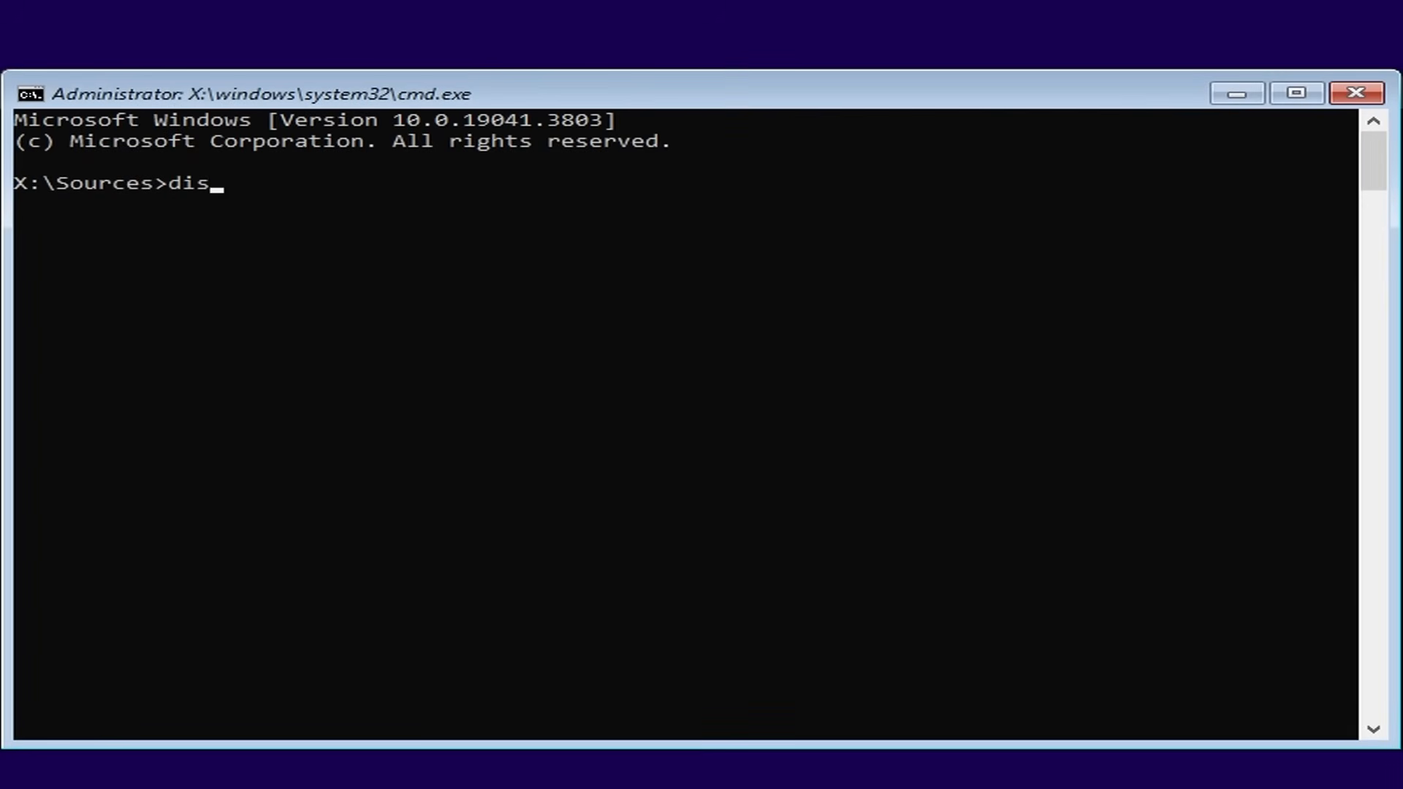
pyautogui.write('kpart')
pyautogui.press('Return')
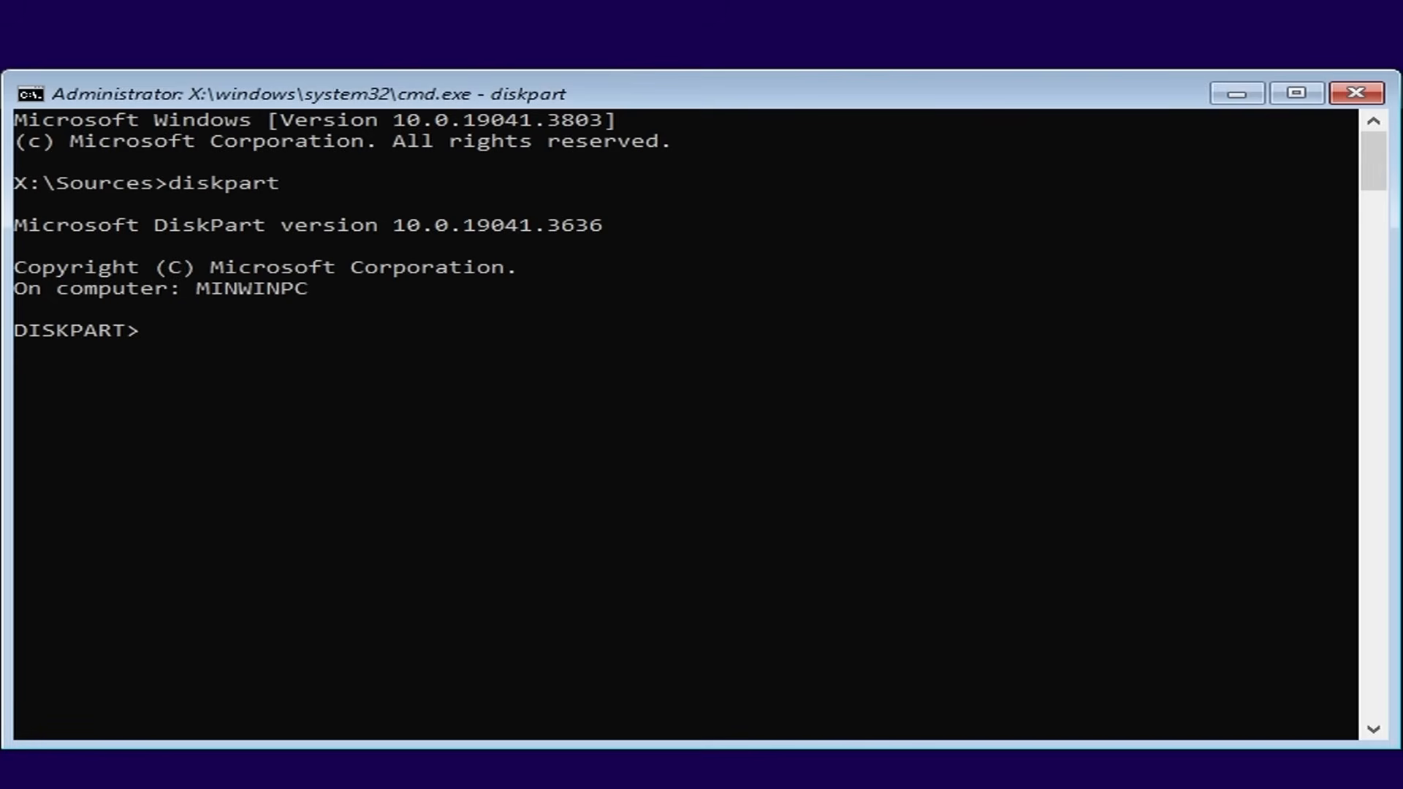
pyautogui.write('list volume')
pyautogui.press('Return')
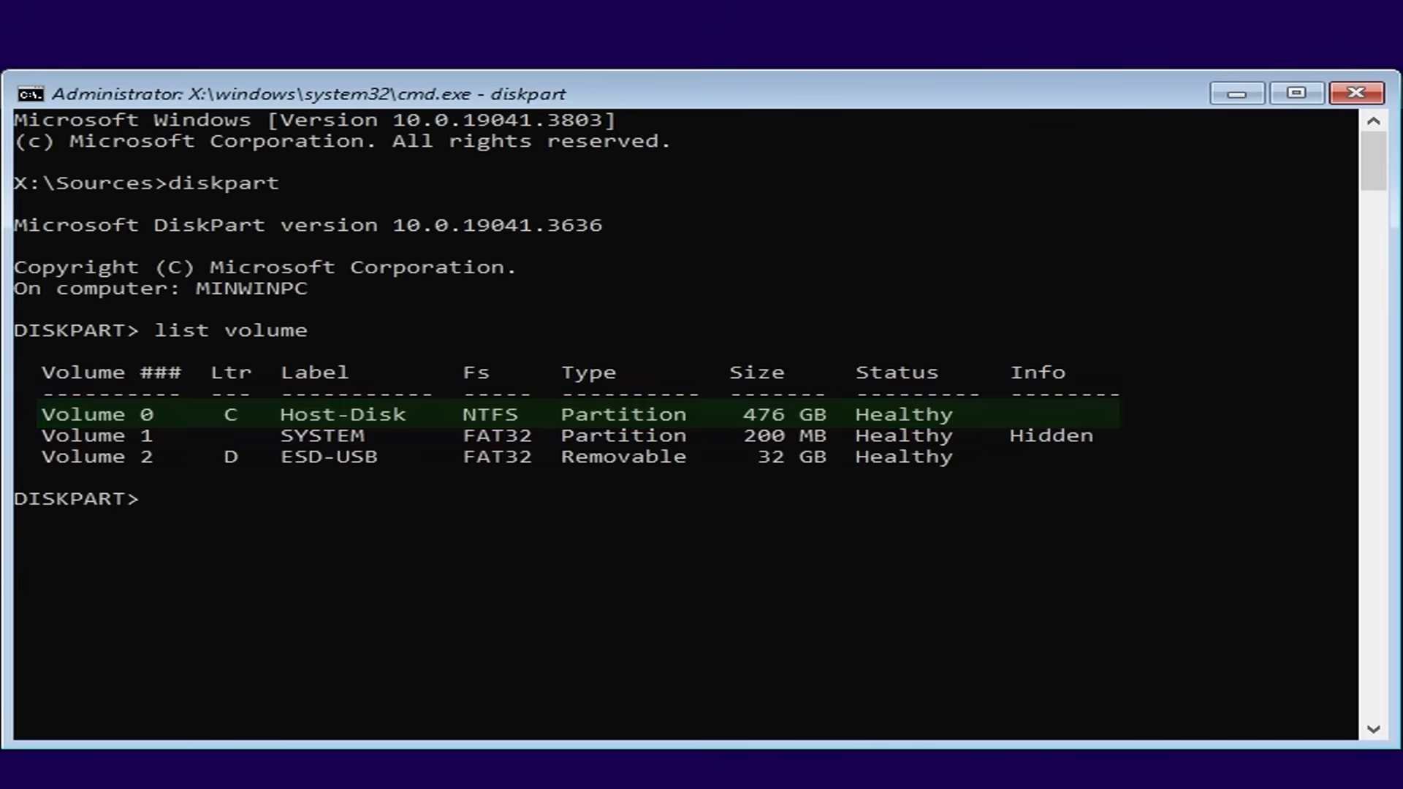
# Create the virtual disk file C:\Win10Gaming.vhdx with a maximum size of 81920
pyautogui.write('crea')
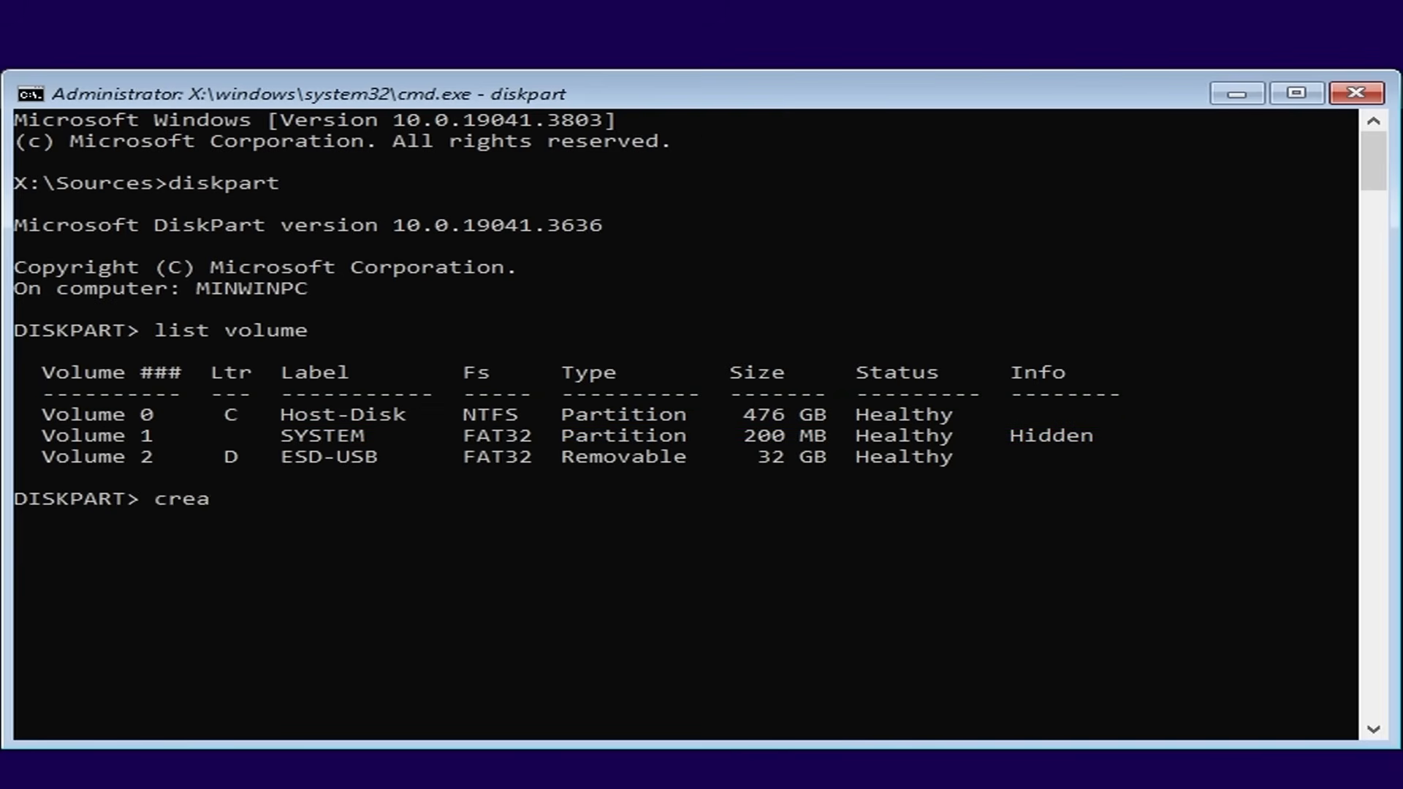
pyautogui.write('te vdisk file')
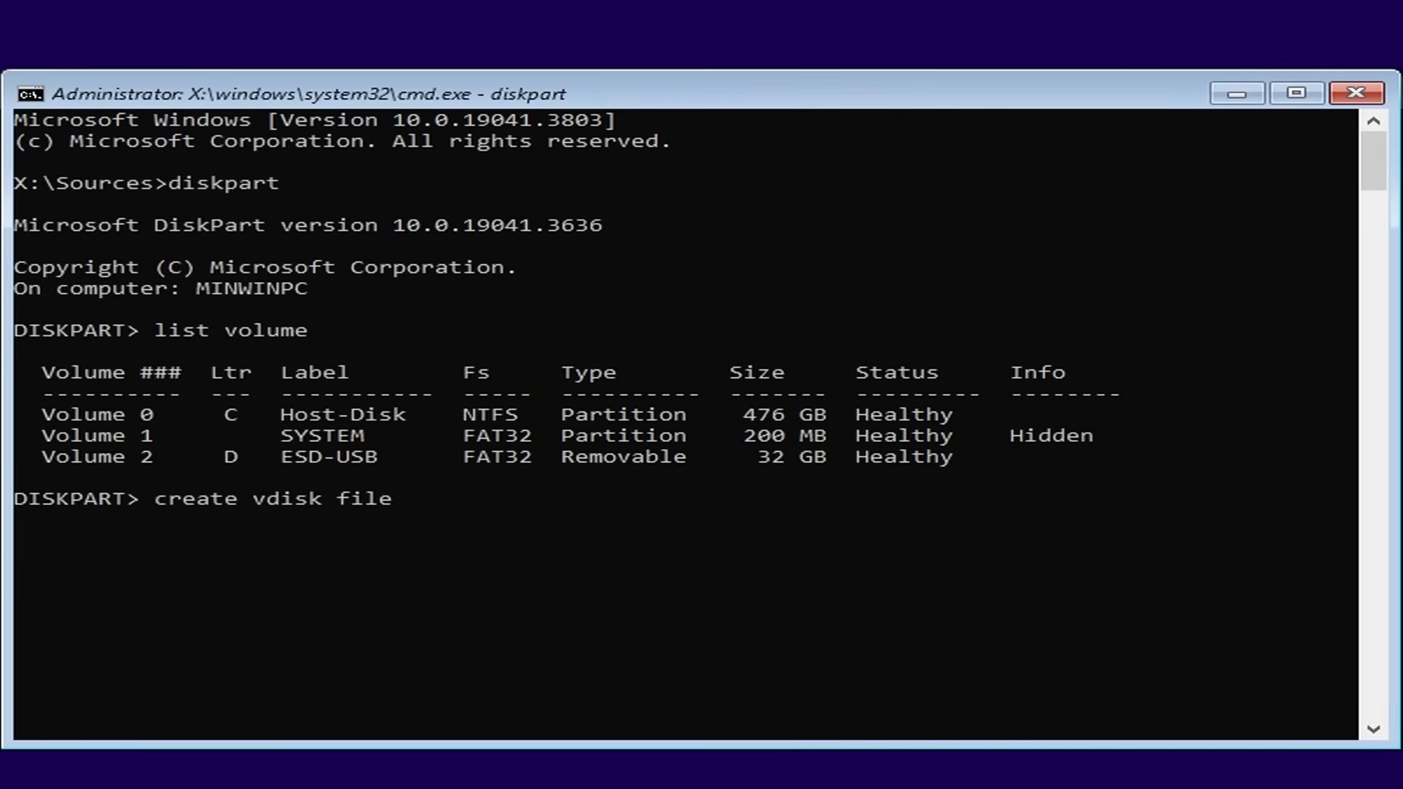
pyautogui.write('=C:\\Win10Gaming.')
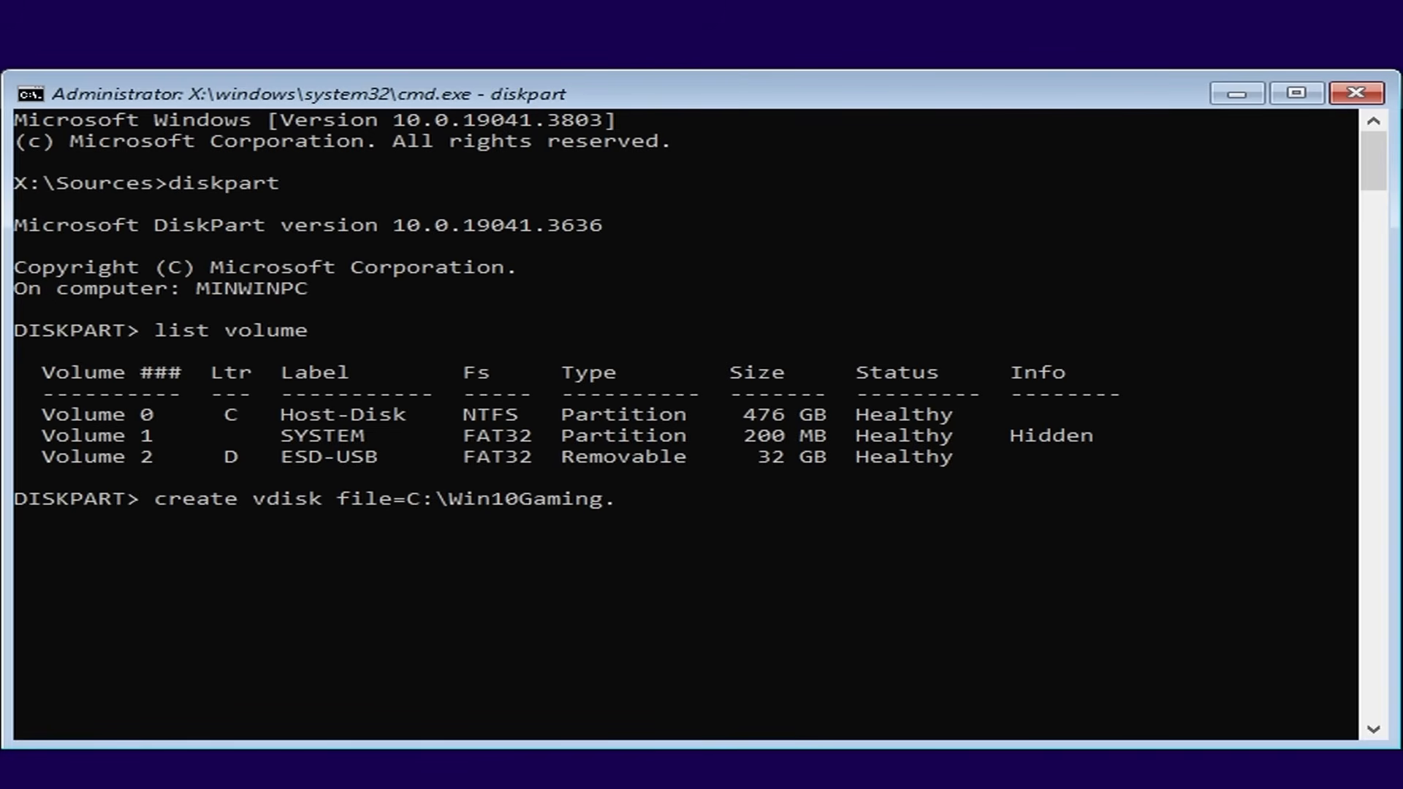
pyautogui.write('vhdx maximum=81920')
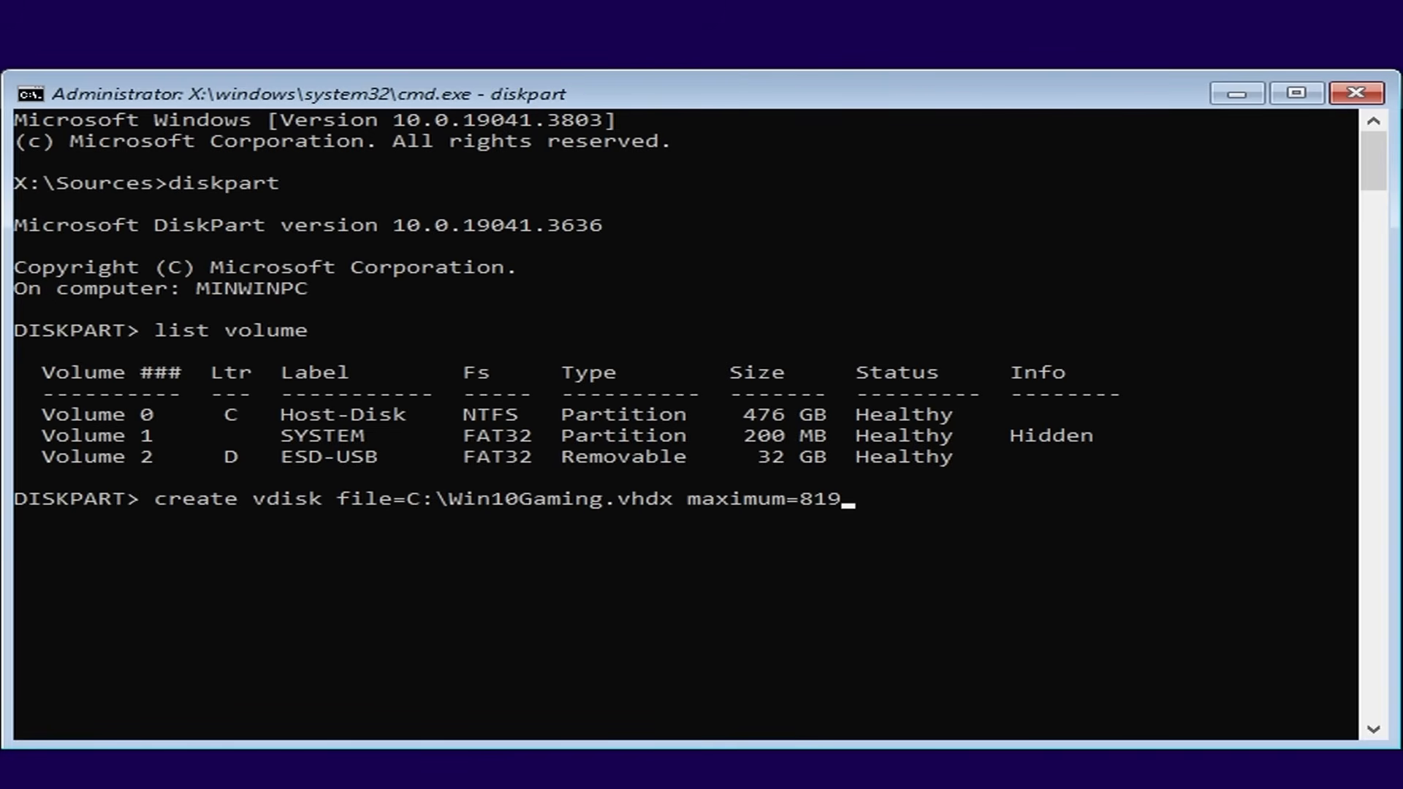
pyautogui.press('Return')
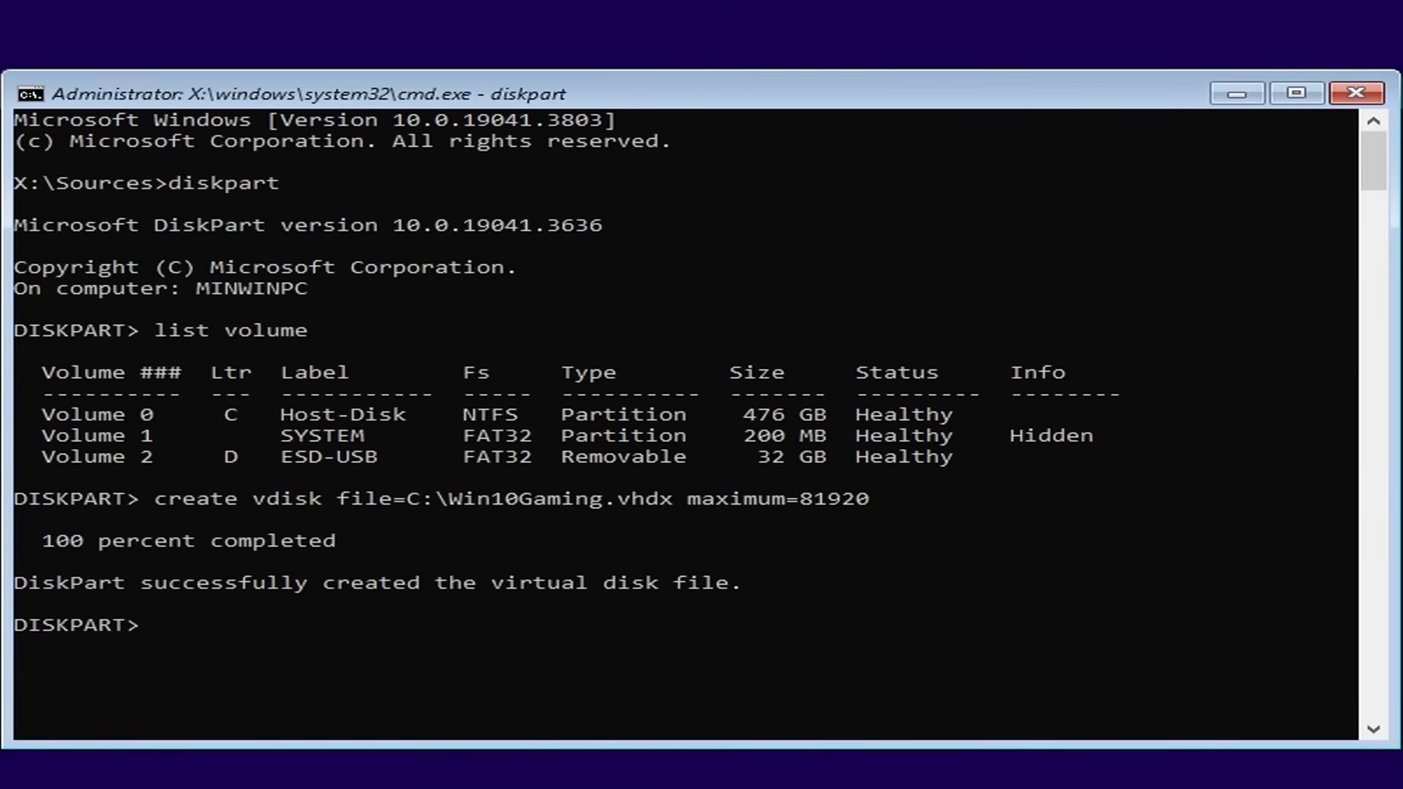
# Select and attach the virtual disk C:\Win10Gaming.vhdx, and close the command prompt
pyautogui.write('select vdisk file=C')
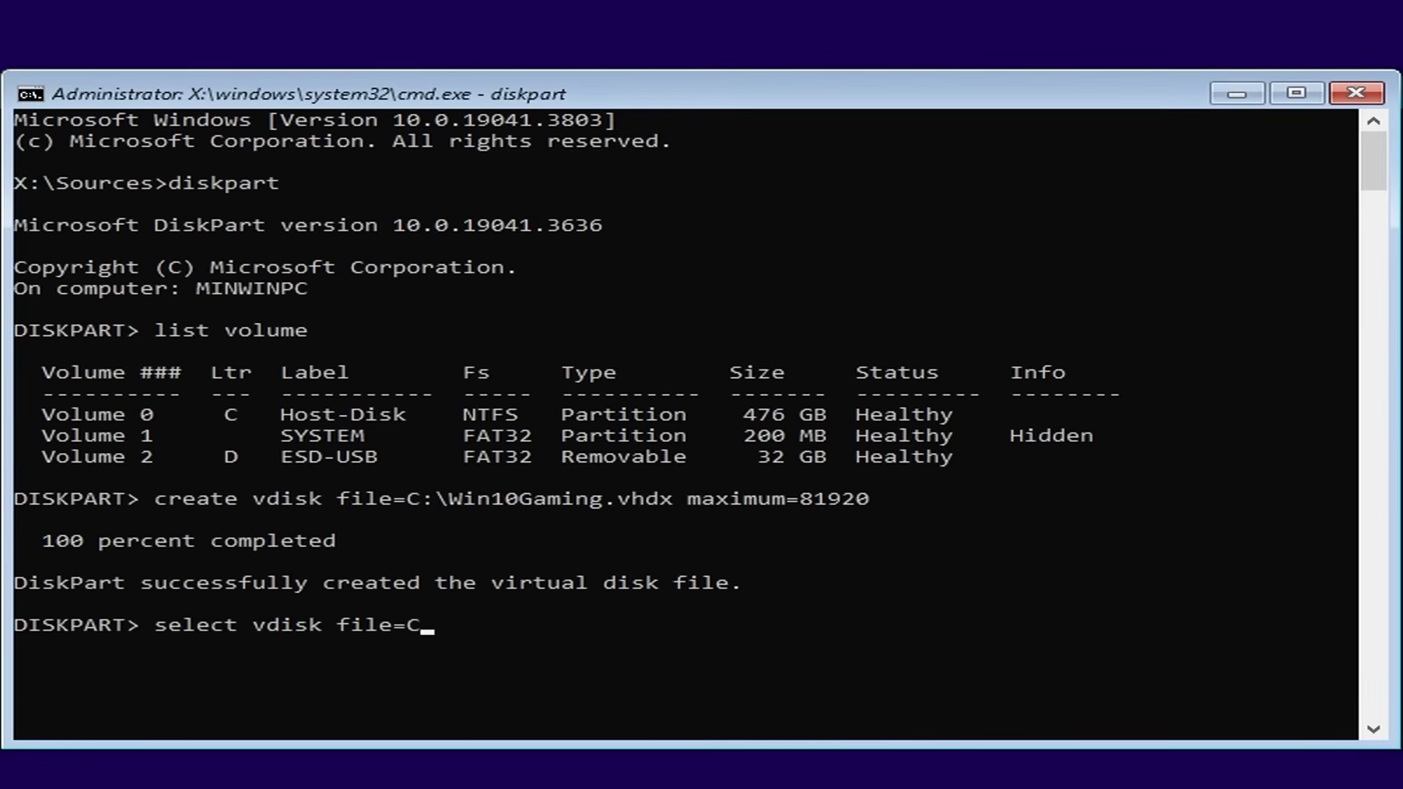
pyautogui.write(':\\Win10Gamin')
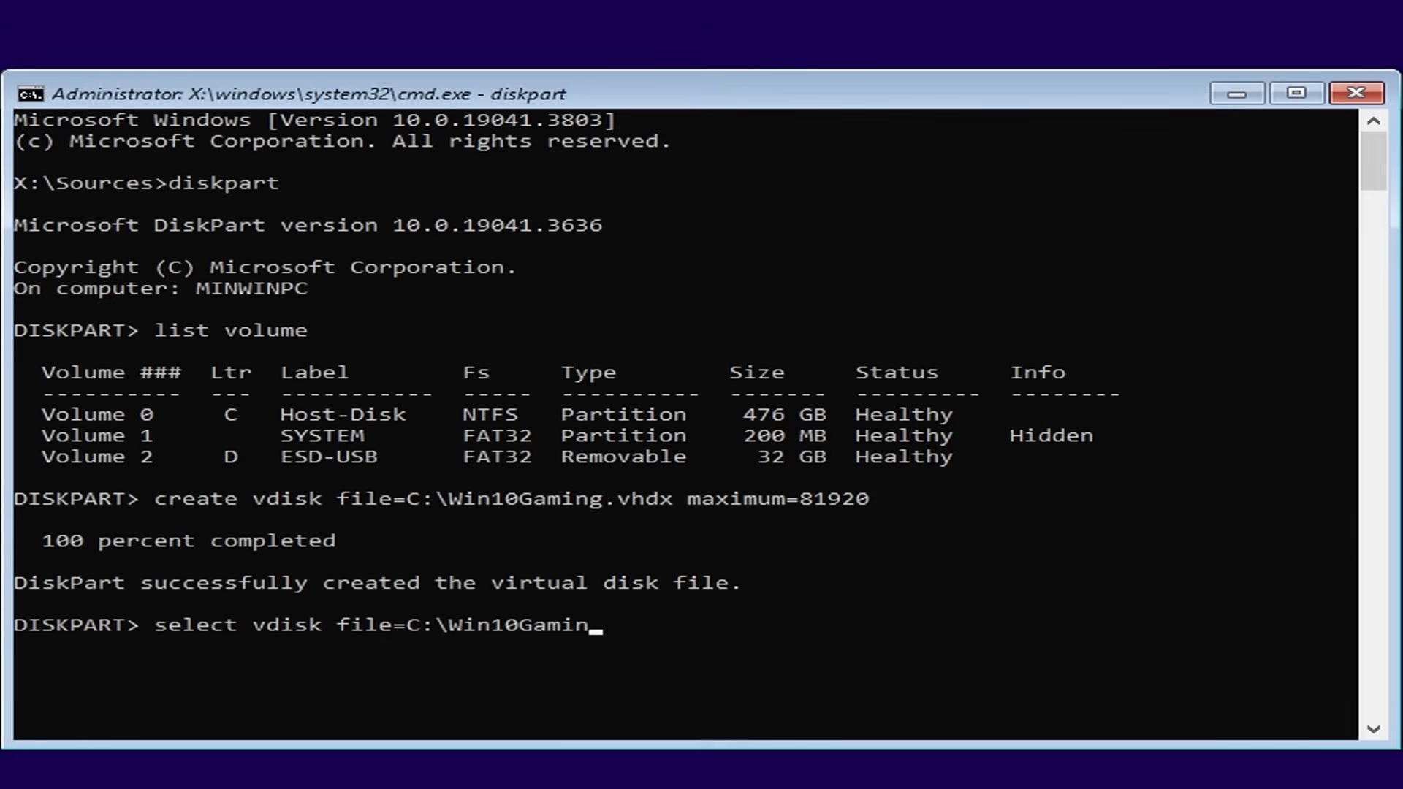
pyautogui.write('g.vhdx')
pyautogui.press('Return')
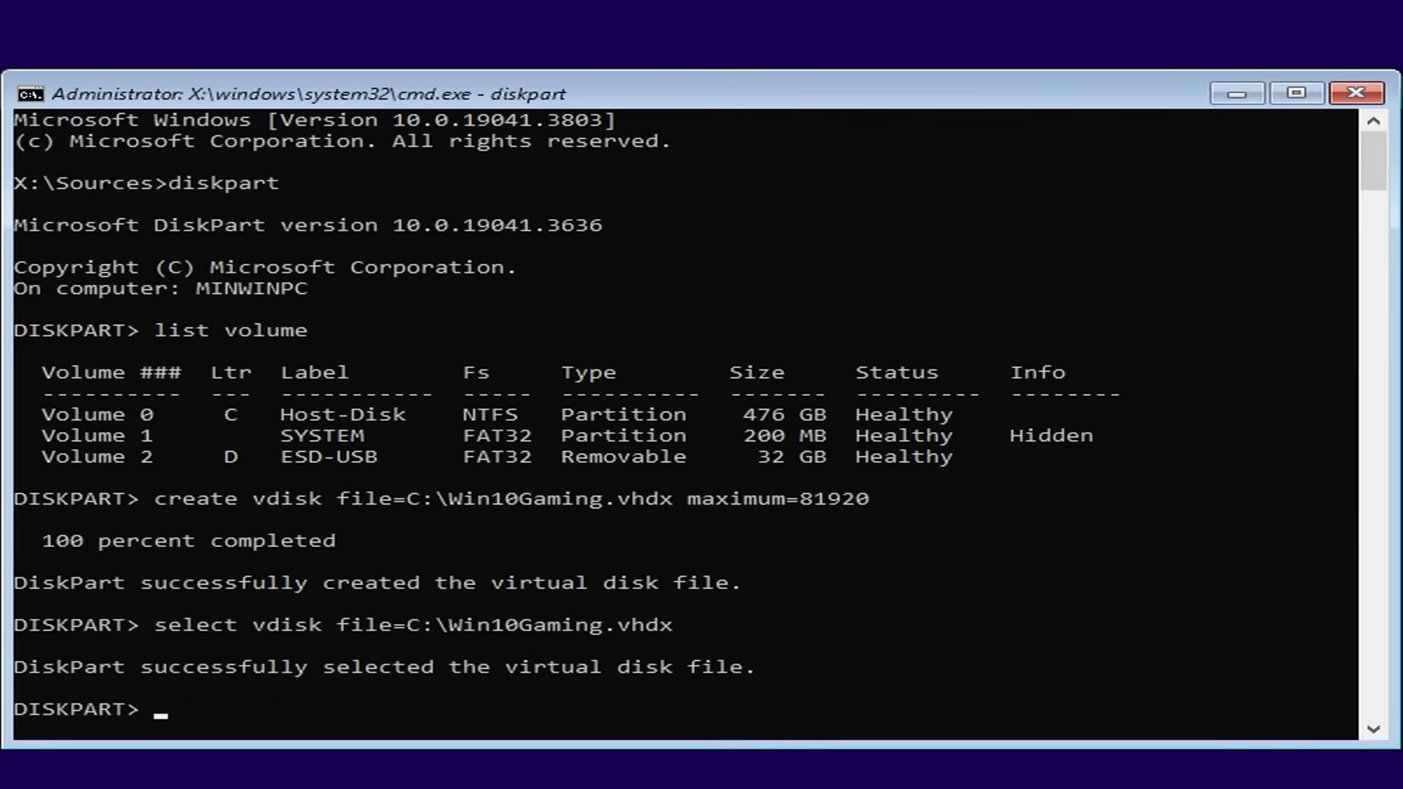
pyautogui.write('attach vdisk')
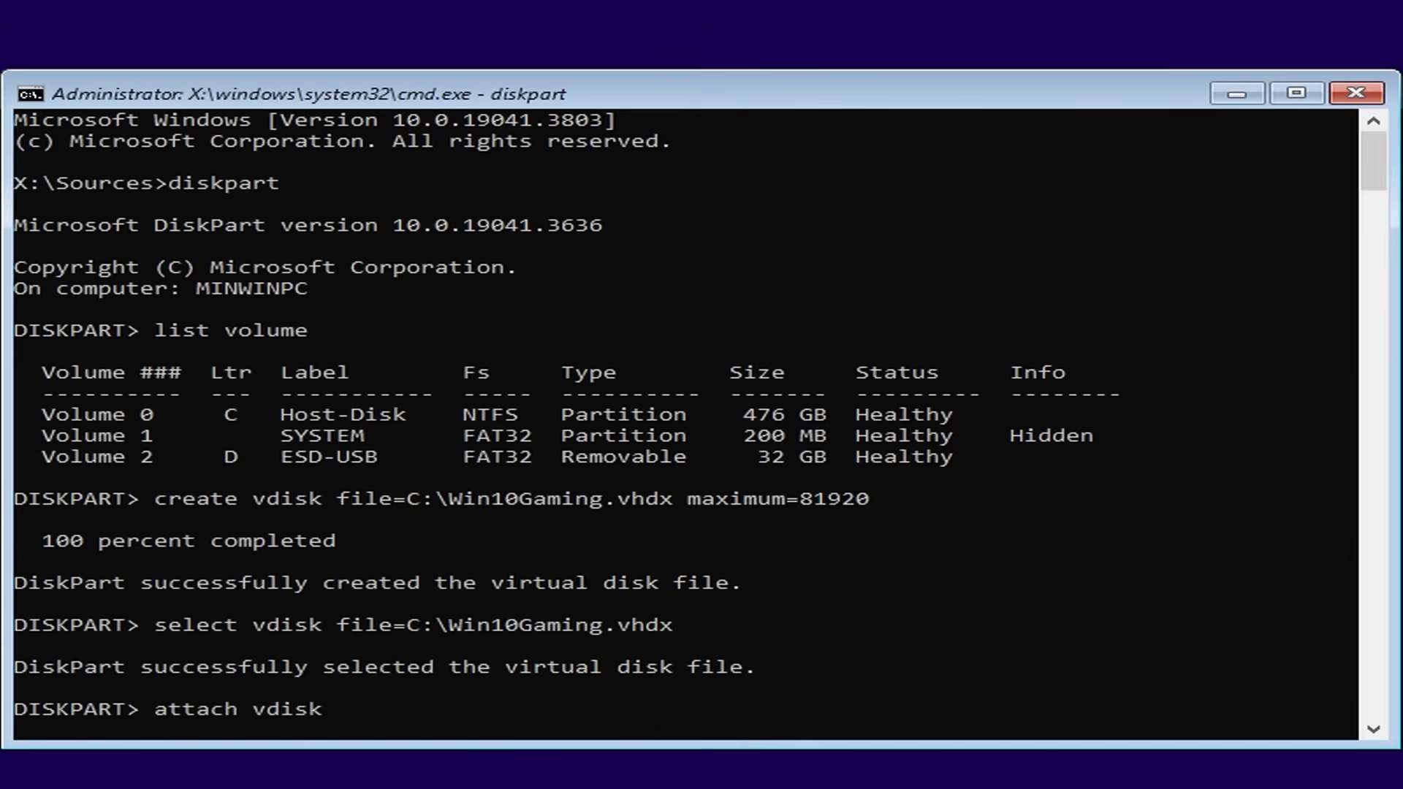
pyautogui.press('Return')
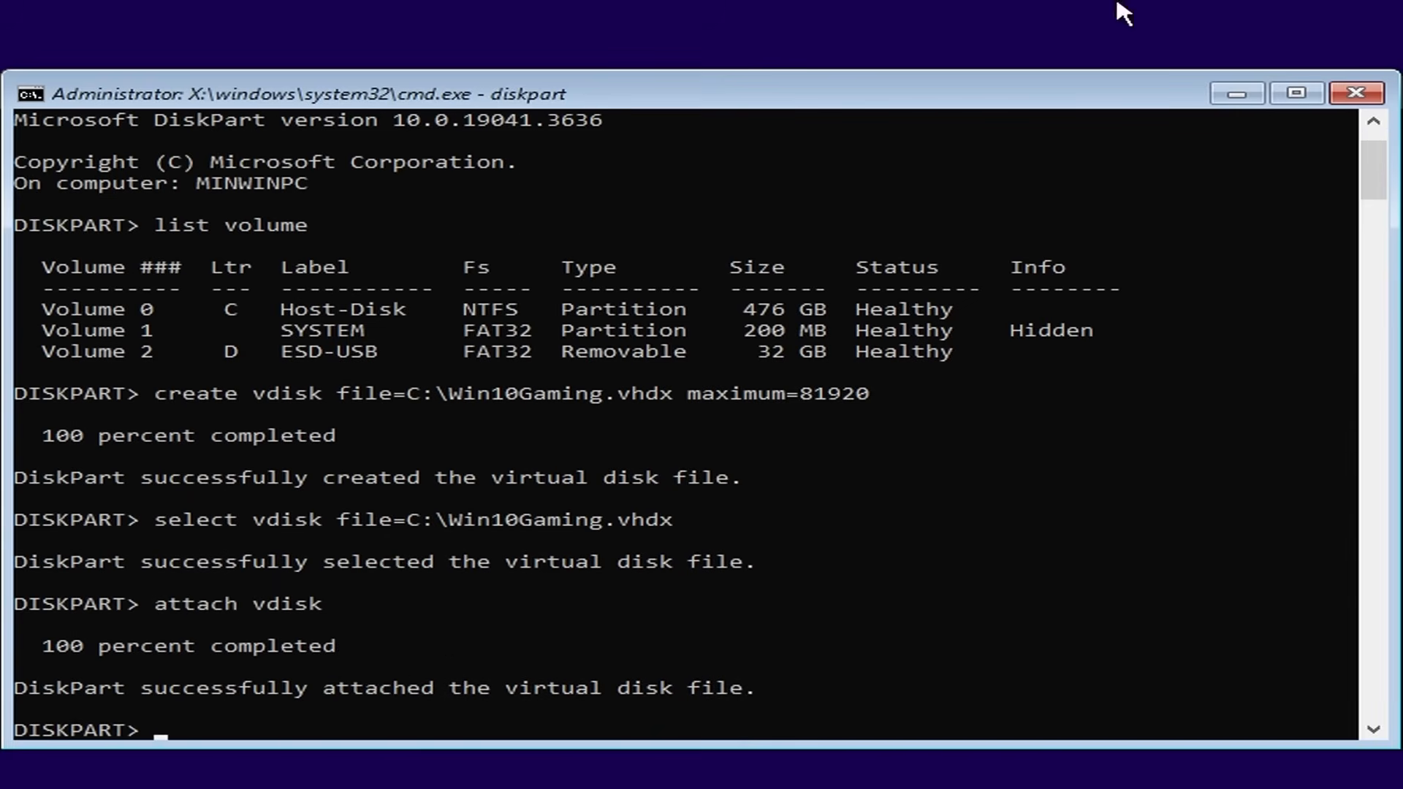
pyautogui.click(1352, 94)
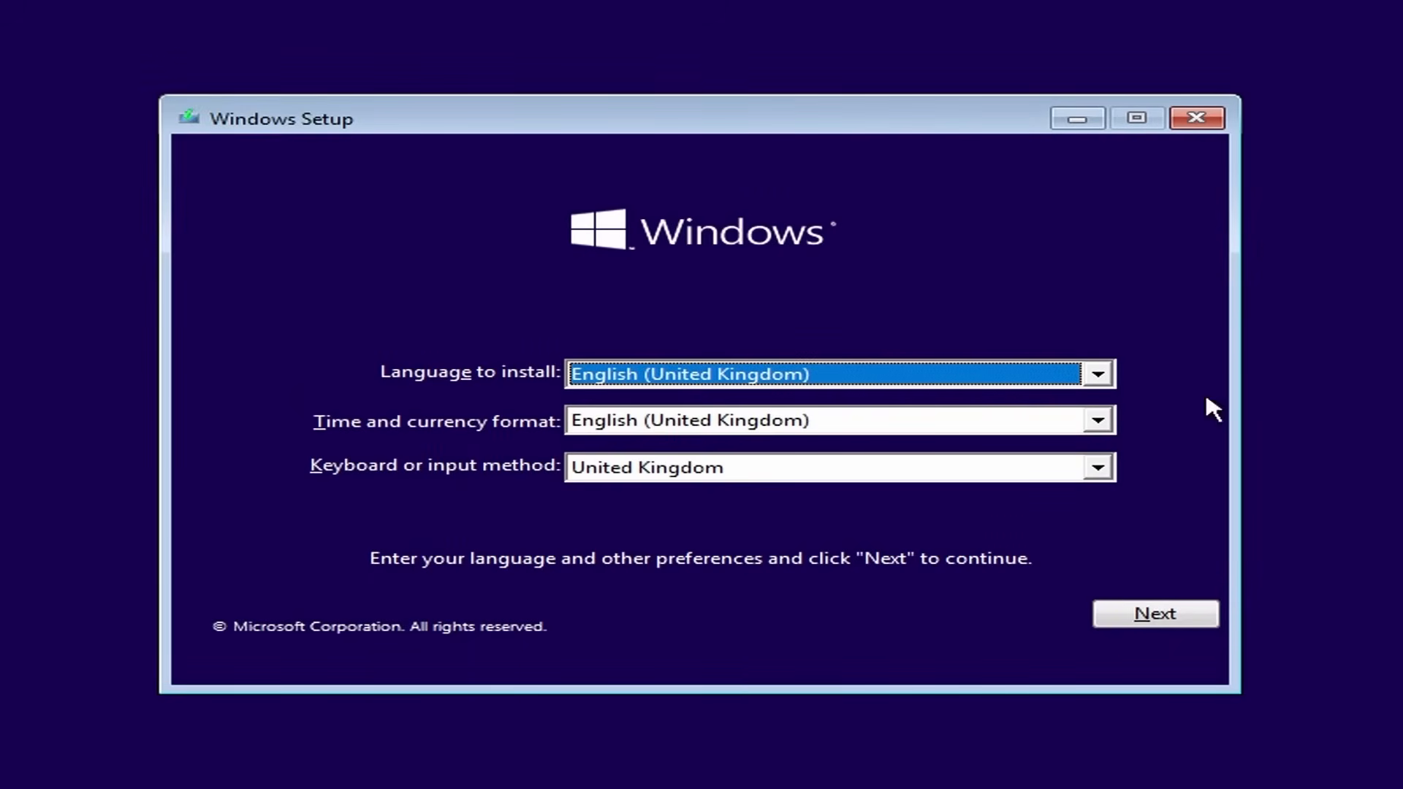
# Accept the United Kingdom language settings and run a Custom installation of Windows on Drive 2 Unallocated Space
pyautogui.click(1159, 616)
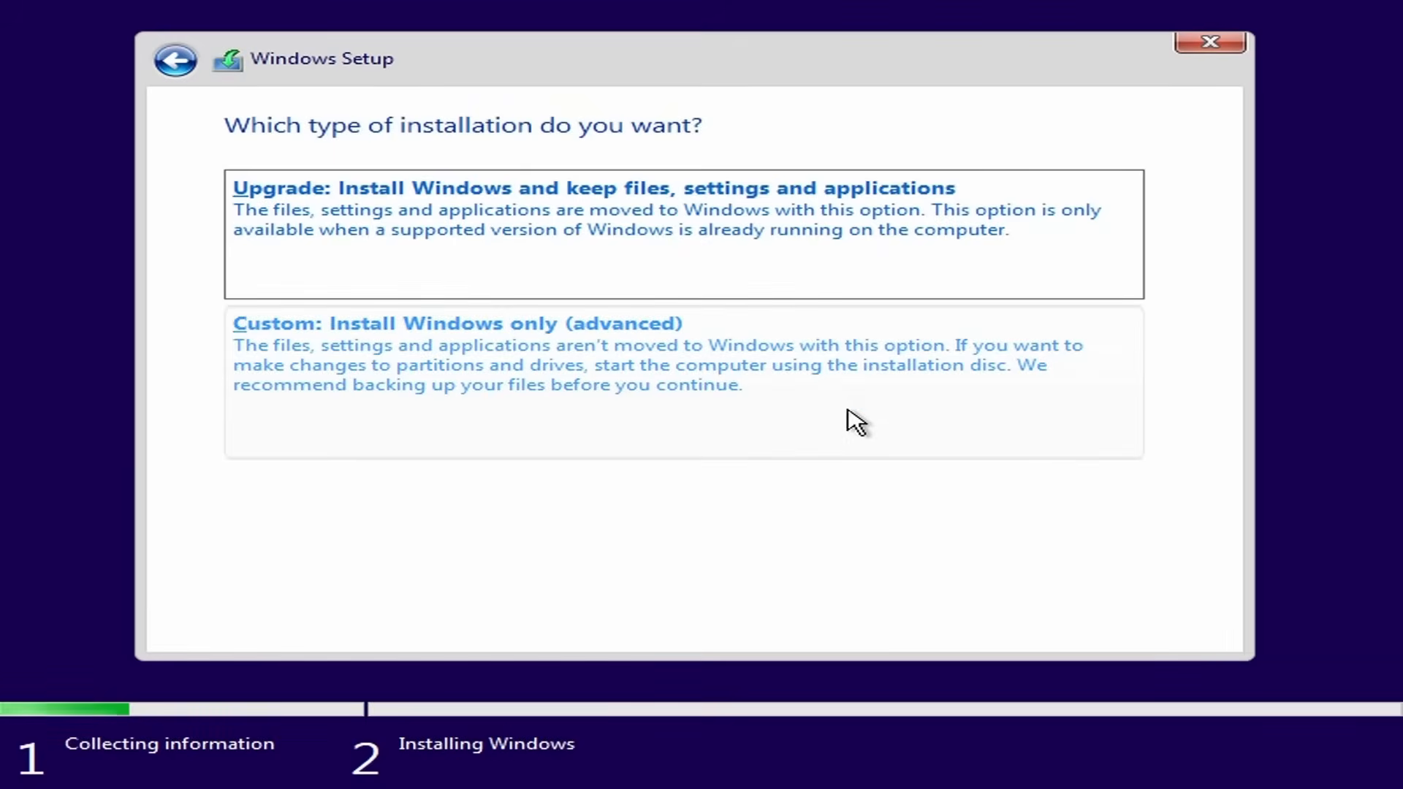
pyautogui.click(839, 379)
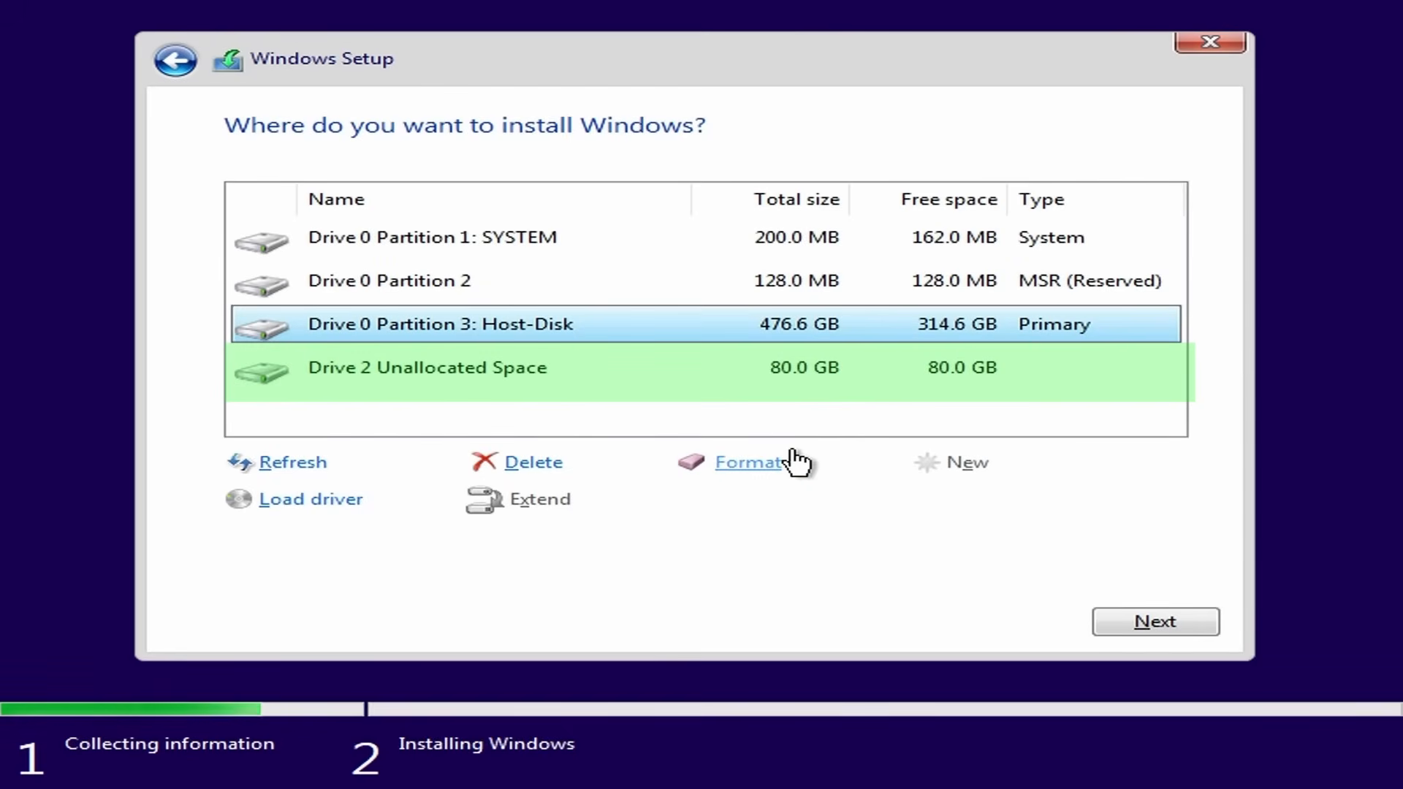
pyautogui.click(524, 387)
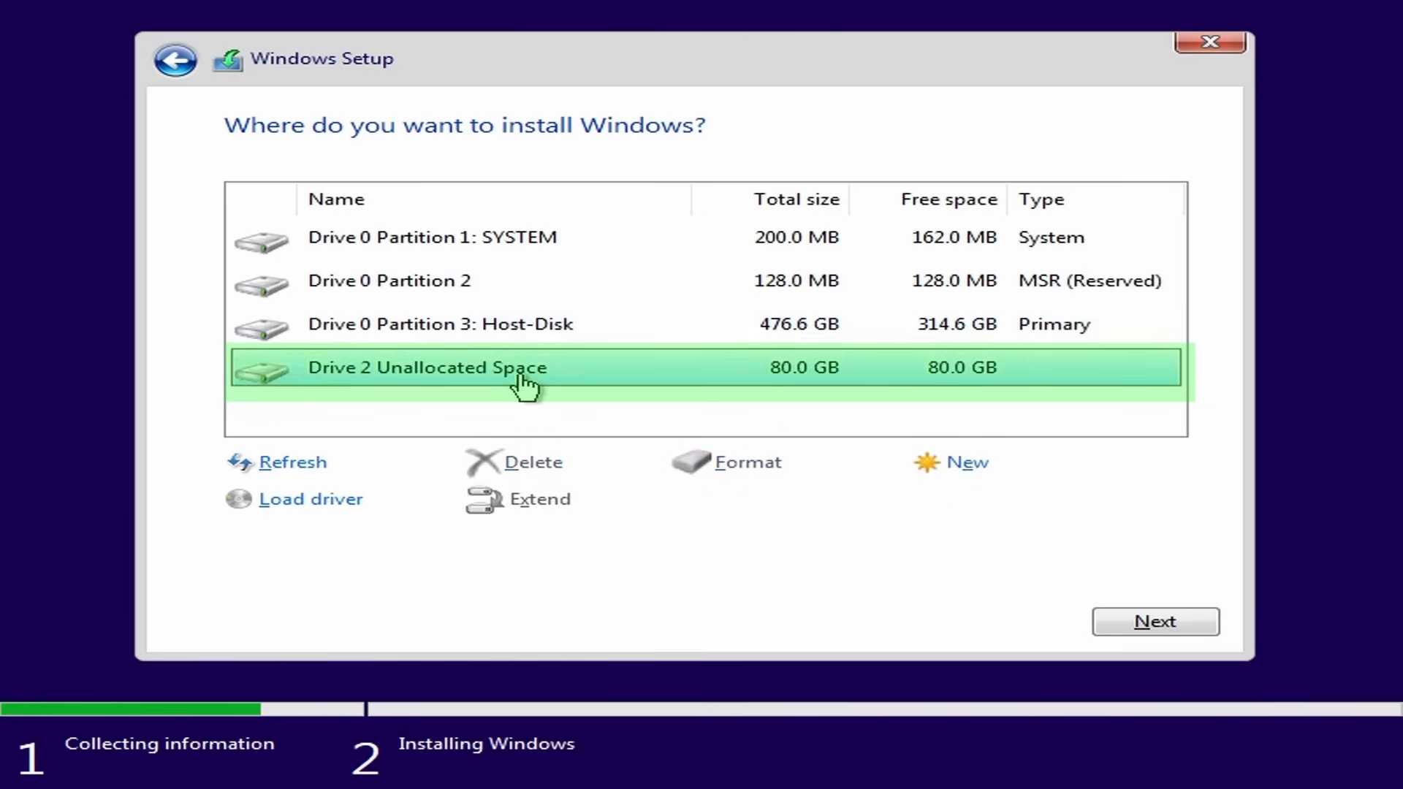
pyautogui.click(1169, 624)
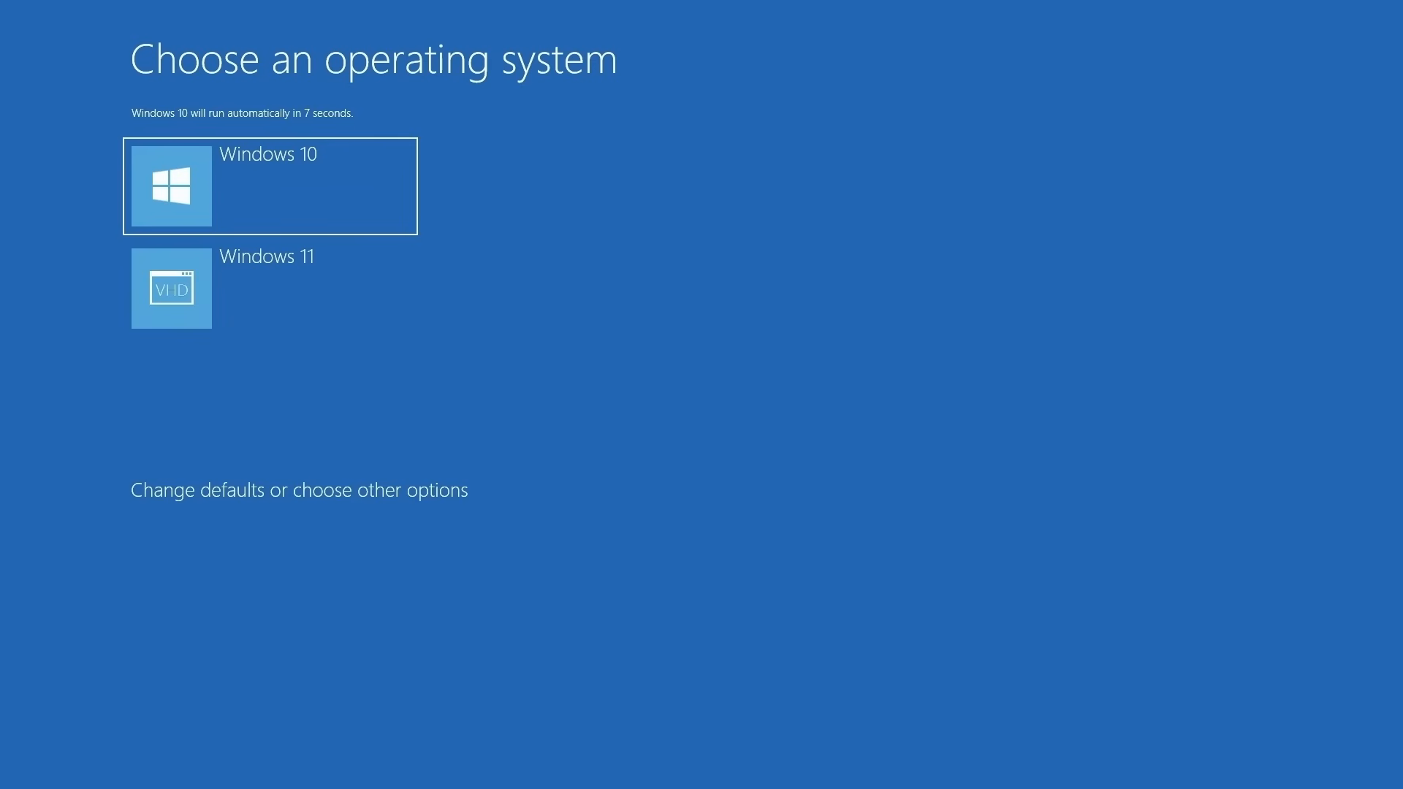
# Examine the boot menu's timer choices for running the default operating system, and return to the boot options
pyautogui.click(420, 499)
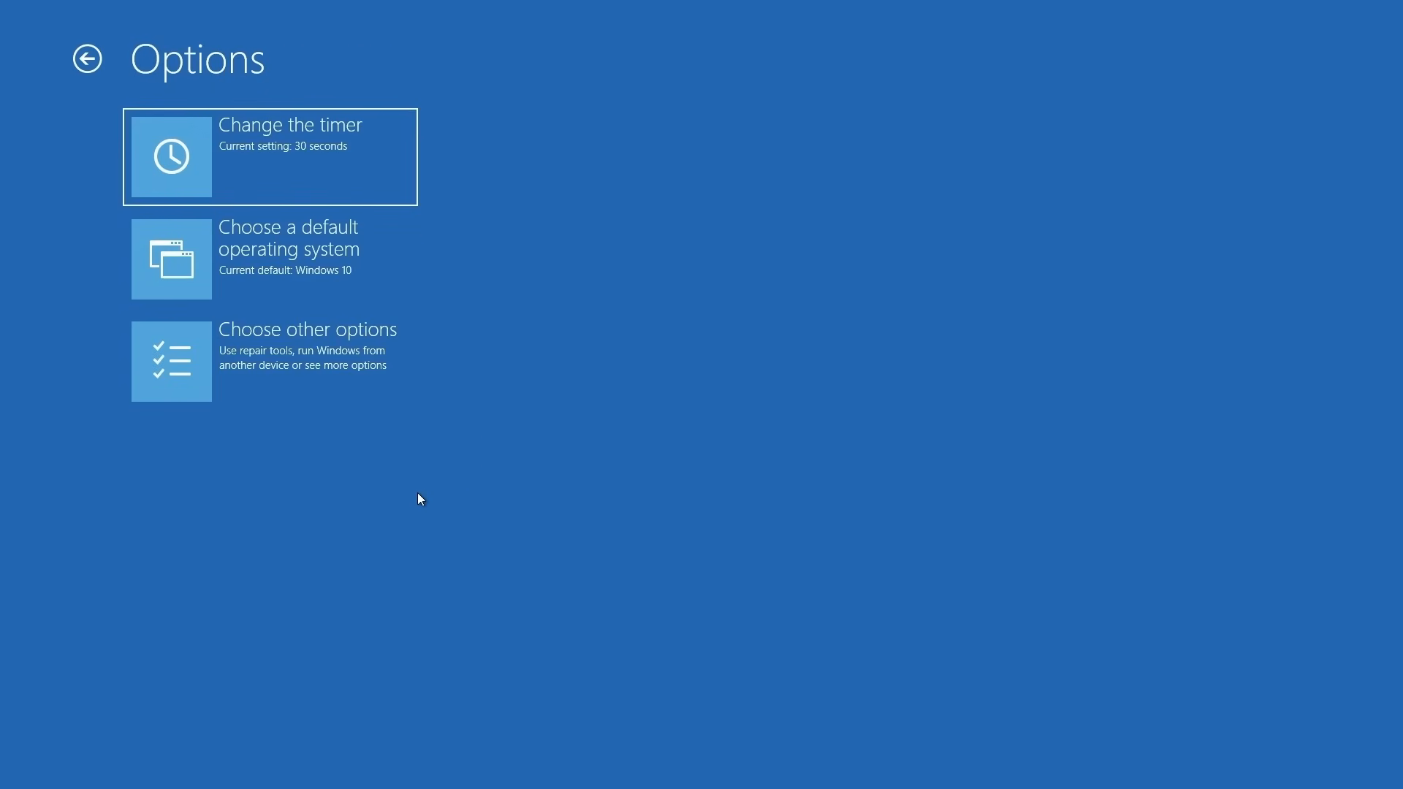
pyautogui.click(393, 190)
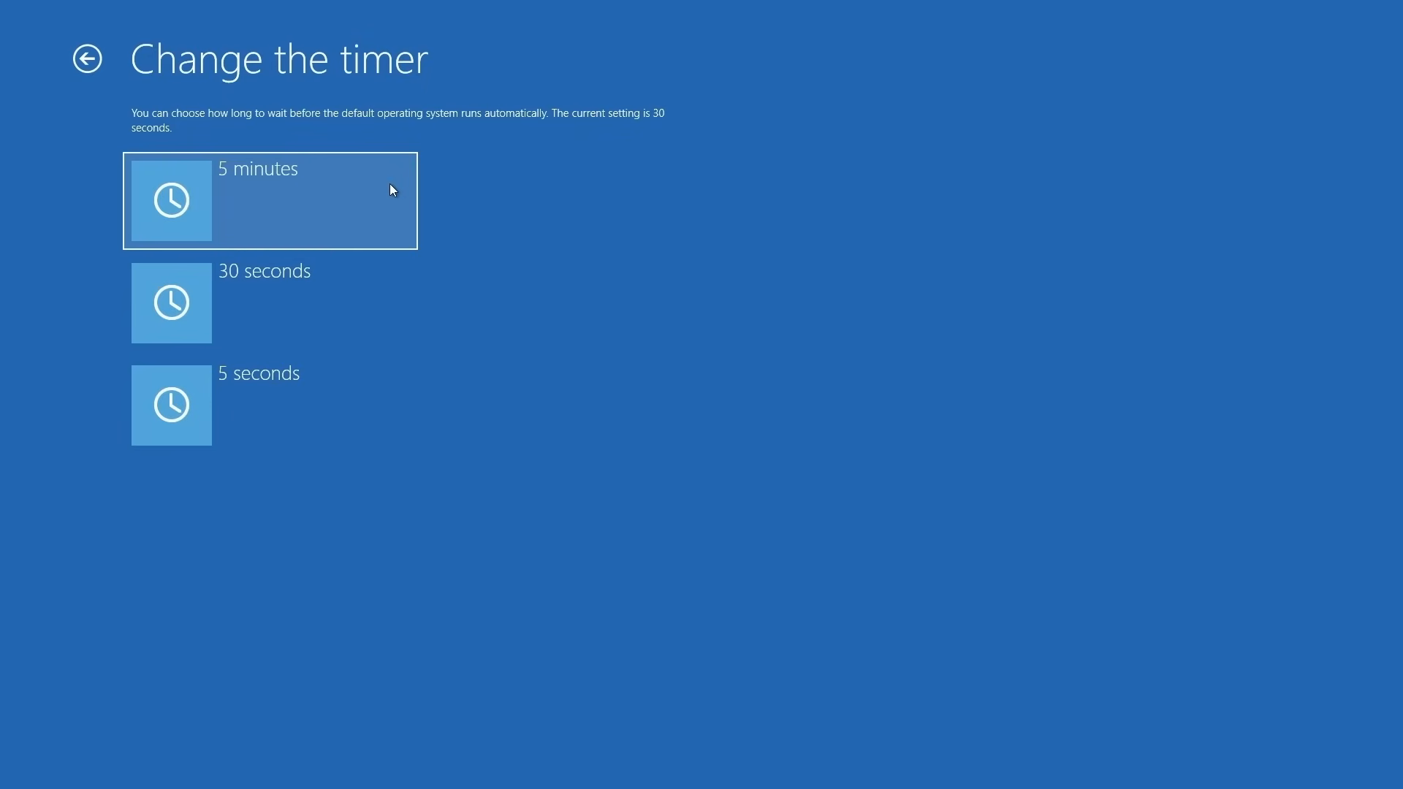
pyautogui.click(94, 59)
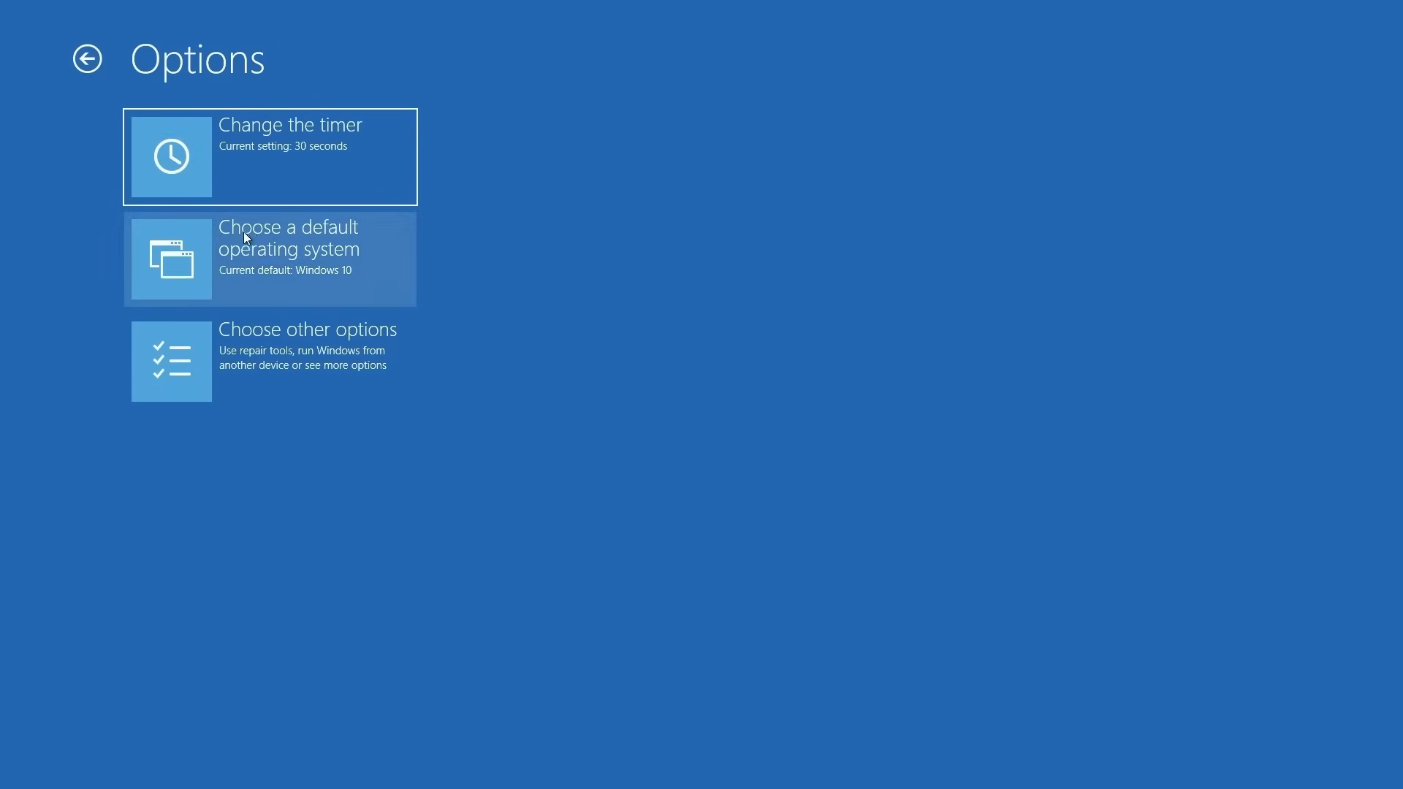
# Examine the boot menu's default operating system choices and its other options, and return to the operating system list
pyautogui.click(260, 256)
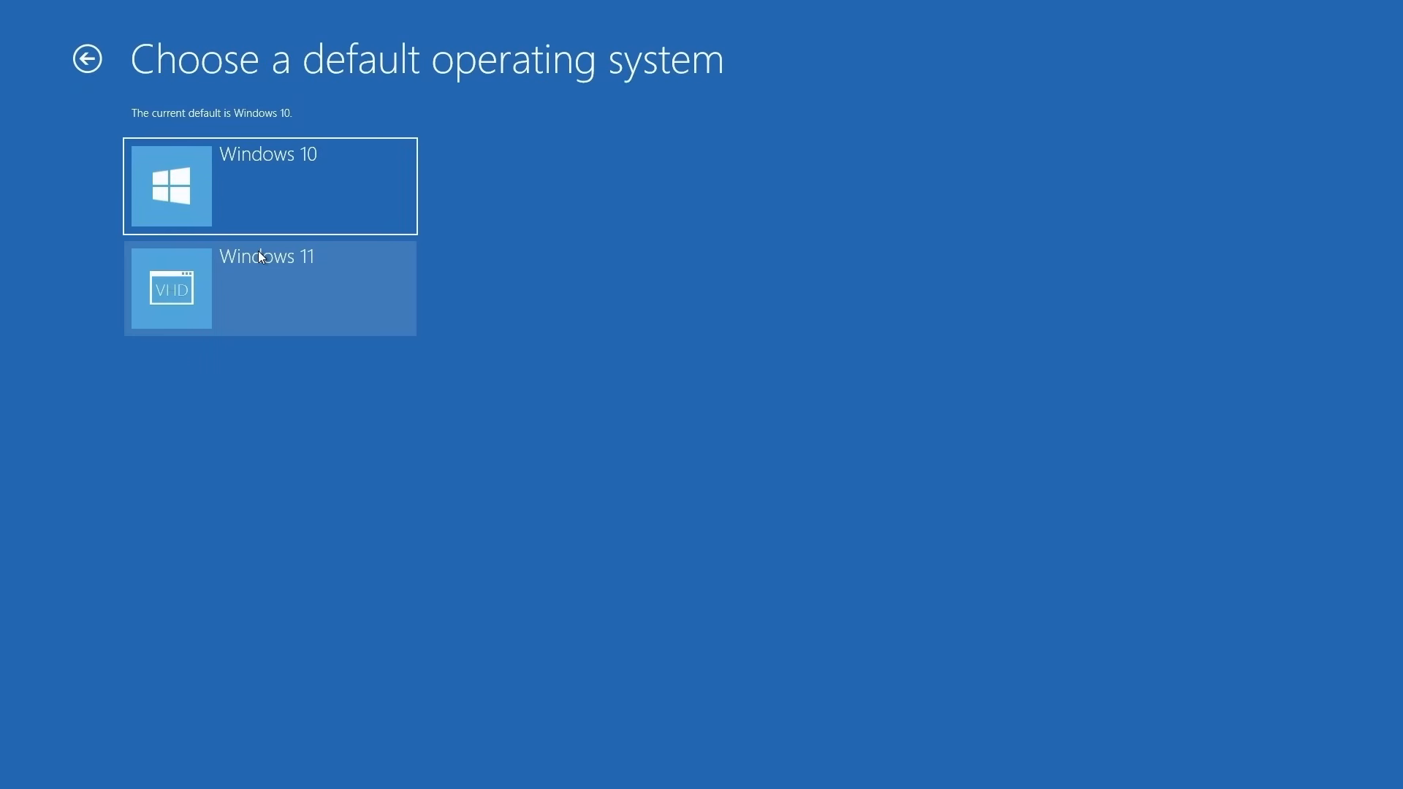
pyautogui.click(88, 57)
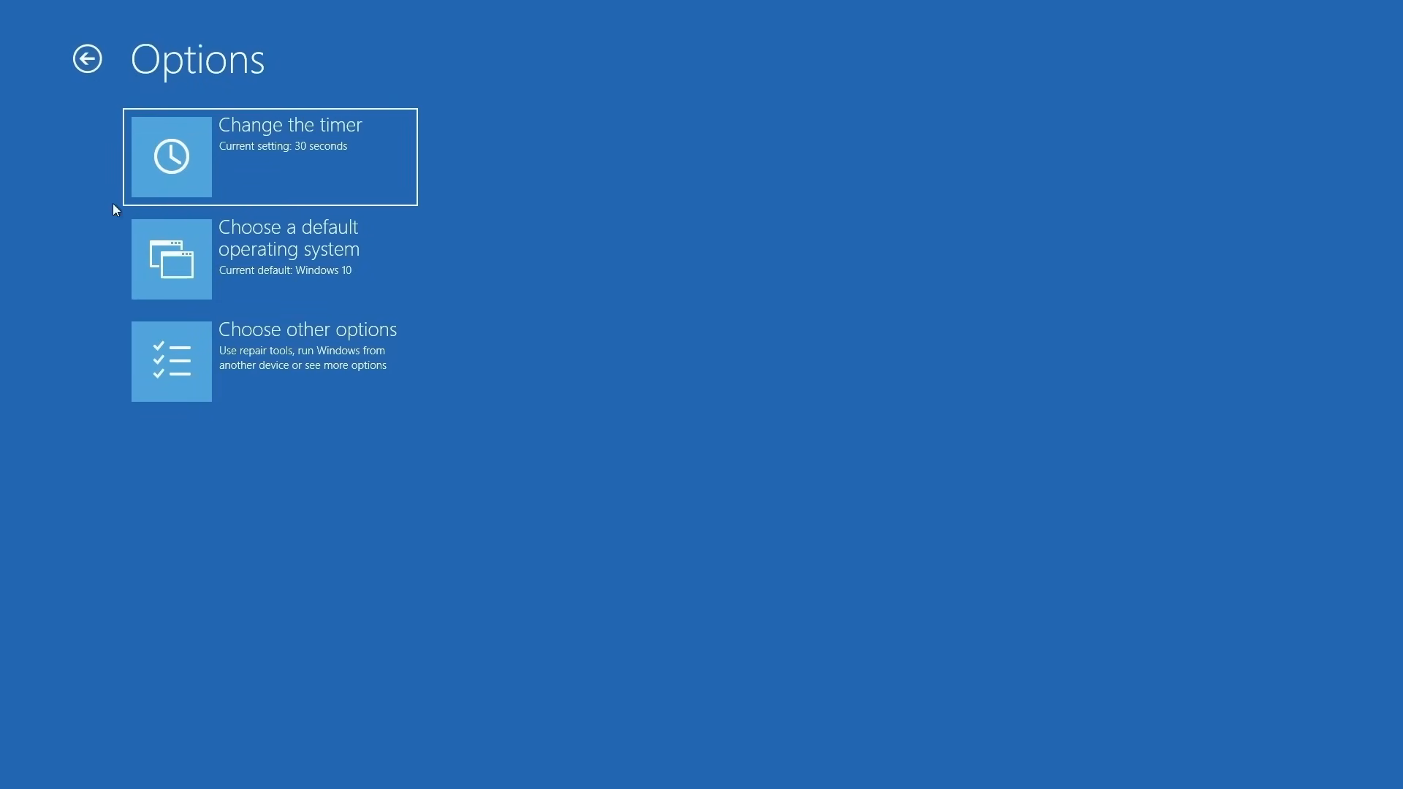
pyautogui.click(162, 377)
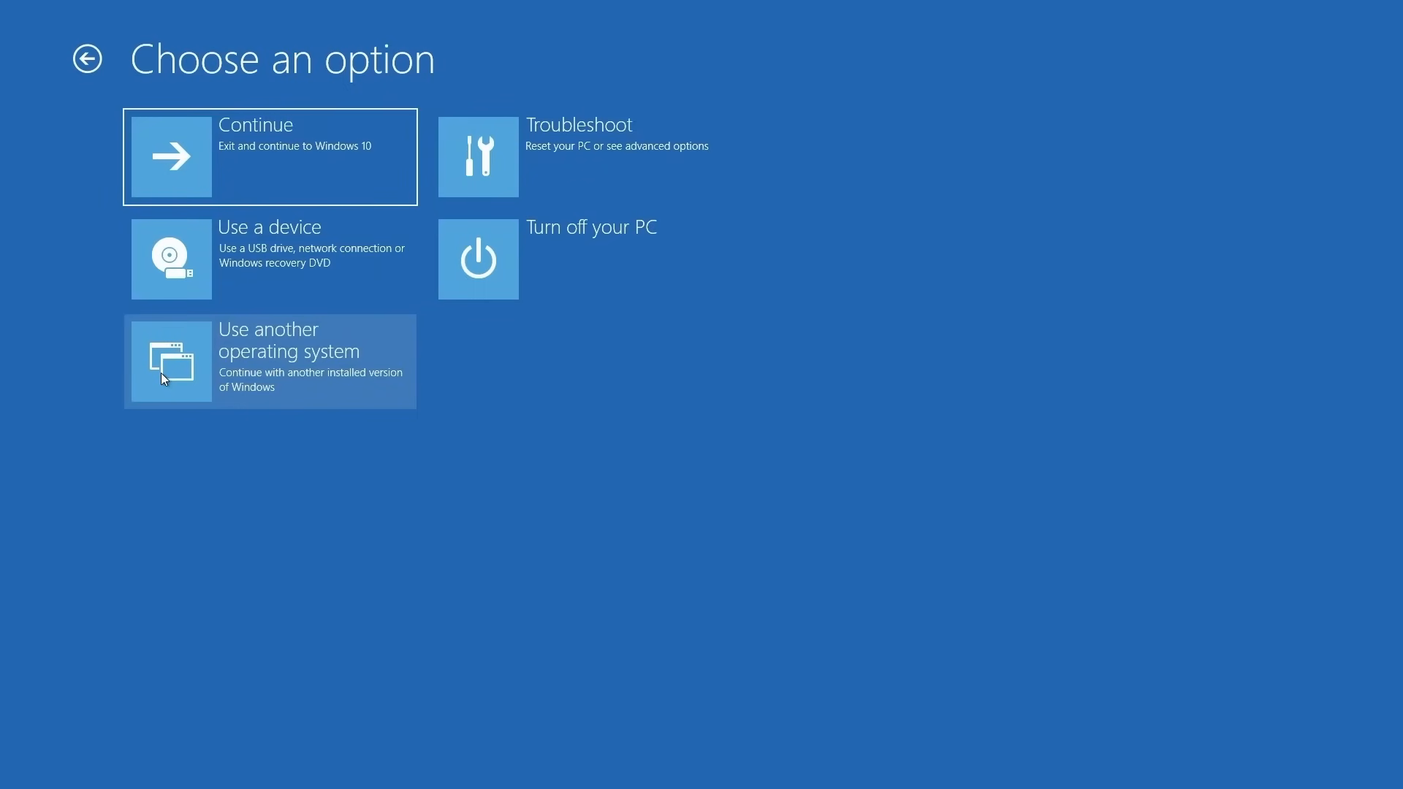
pyautogui.click(92, 66)
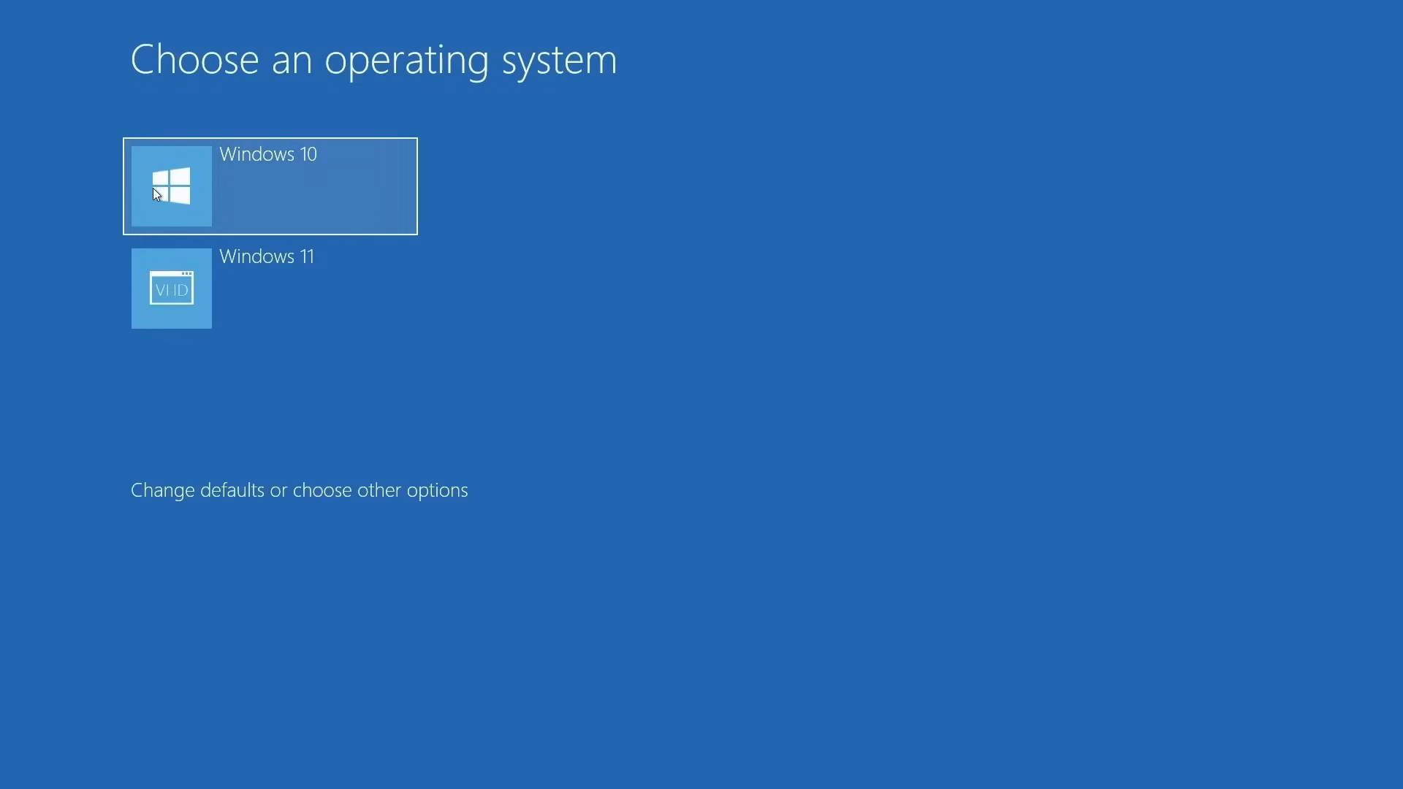
# Boot into Windows 10 from the boot menu and open System Properties by running sysdm.cpl
pyautogui.click(153, 188)
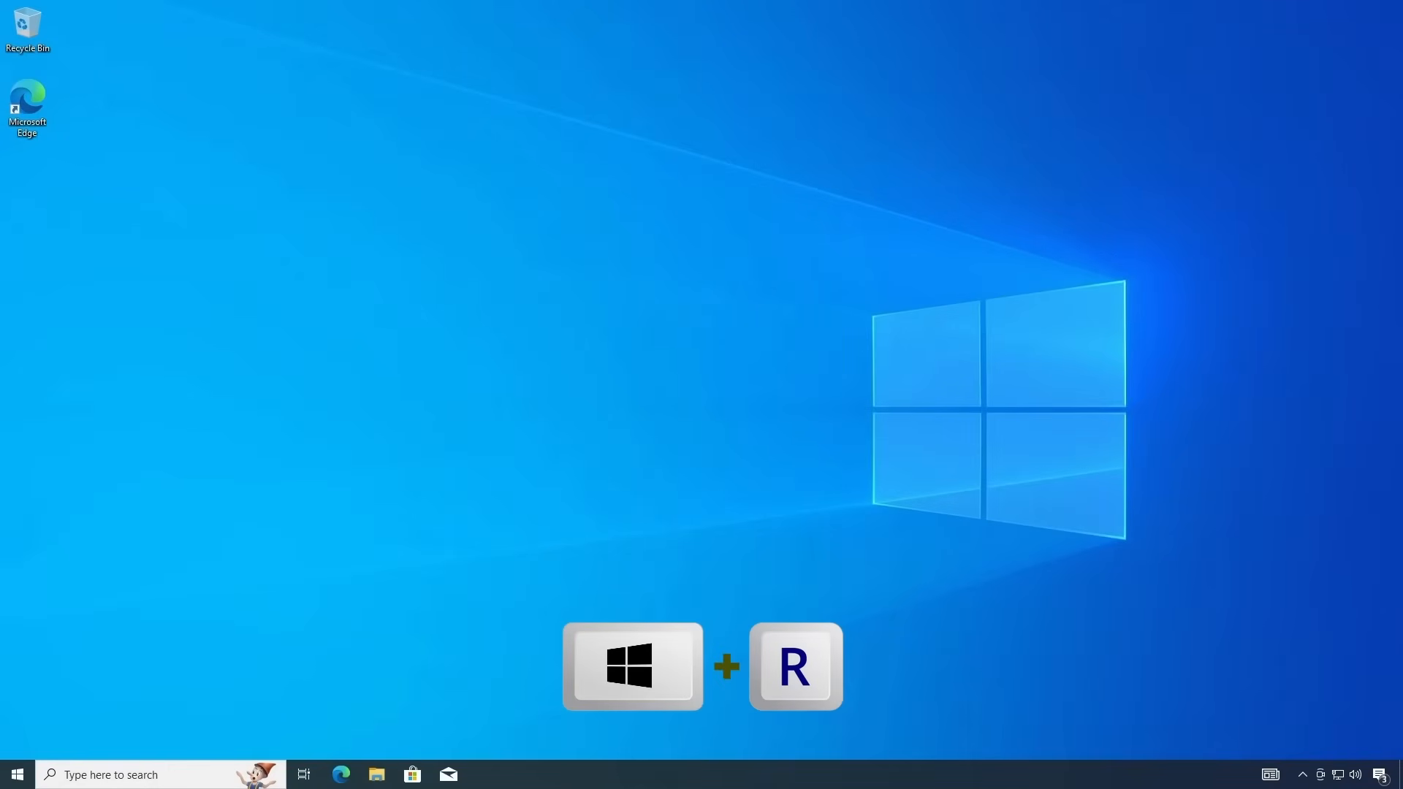
pyautogui.press('super+r')
pyautogui.write('sysdm')
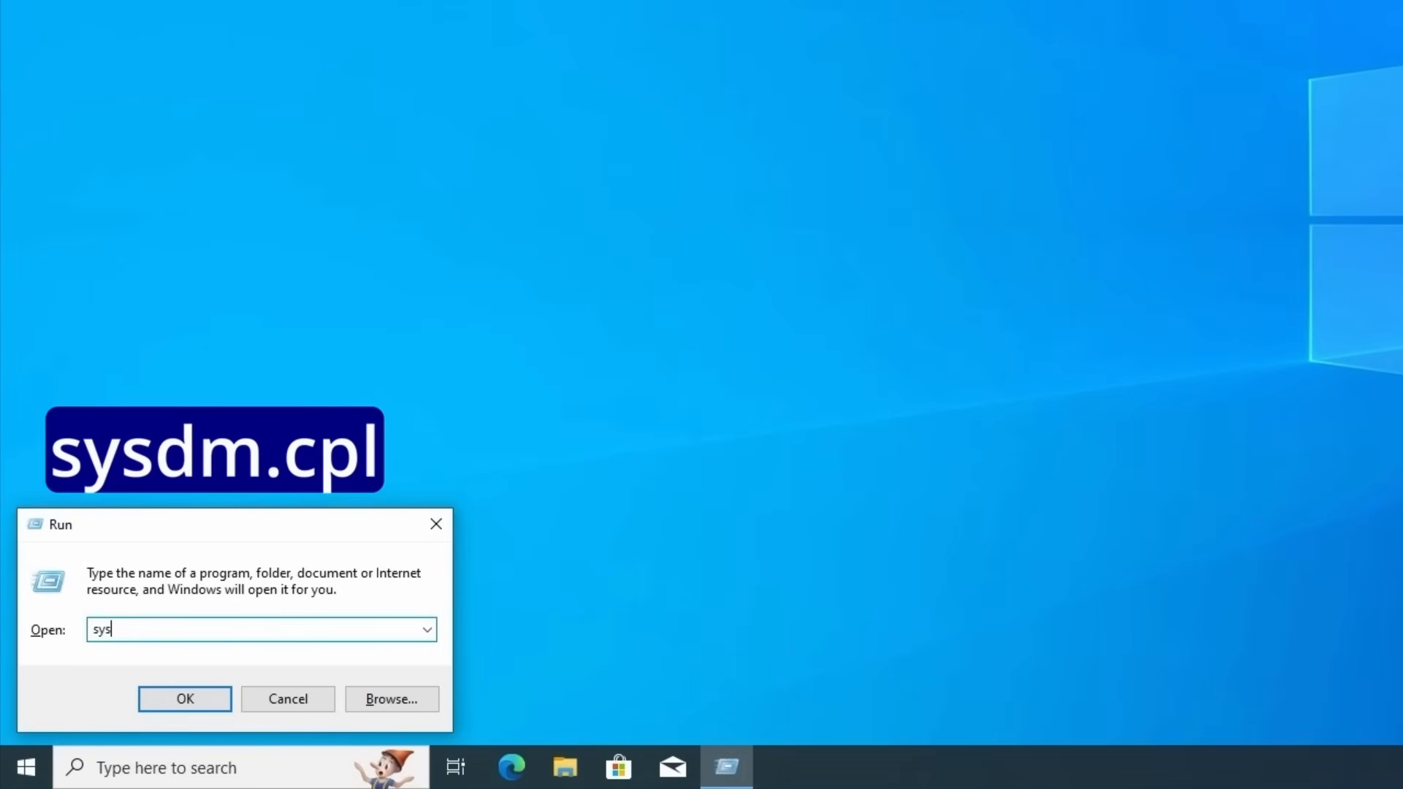
pyautogui.write('.cpl')
pyautogui.press('Return')
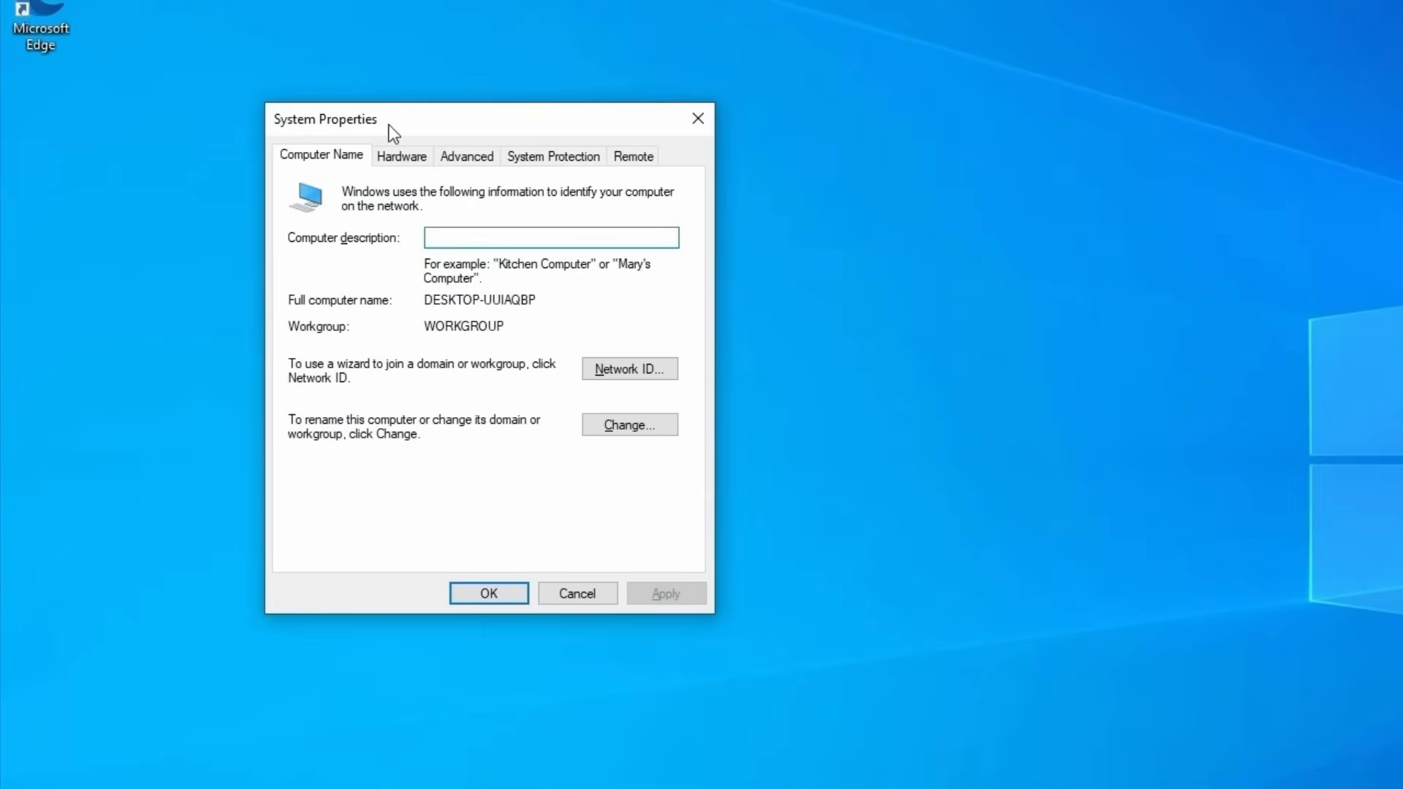
# Open the advanced Start-up and Recovery settings and examine the choices for the default operating system
pyautogui.click(466, 155)
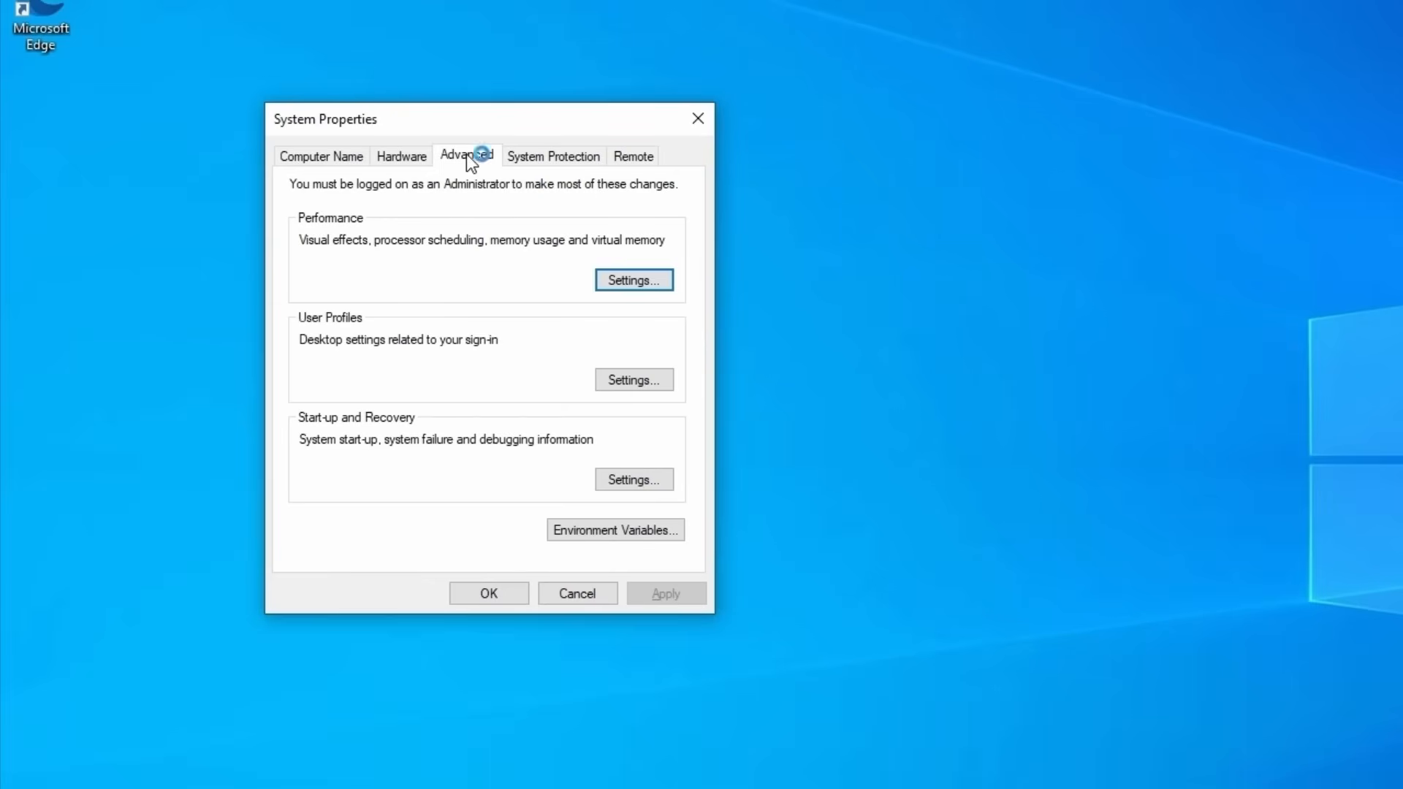
pyautogui.click(625, 480)
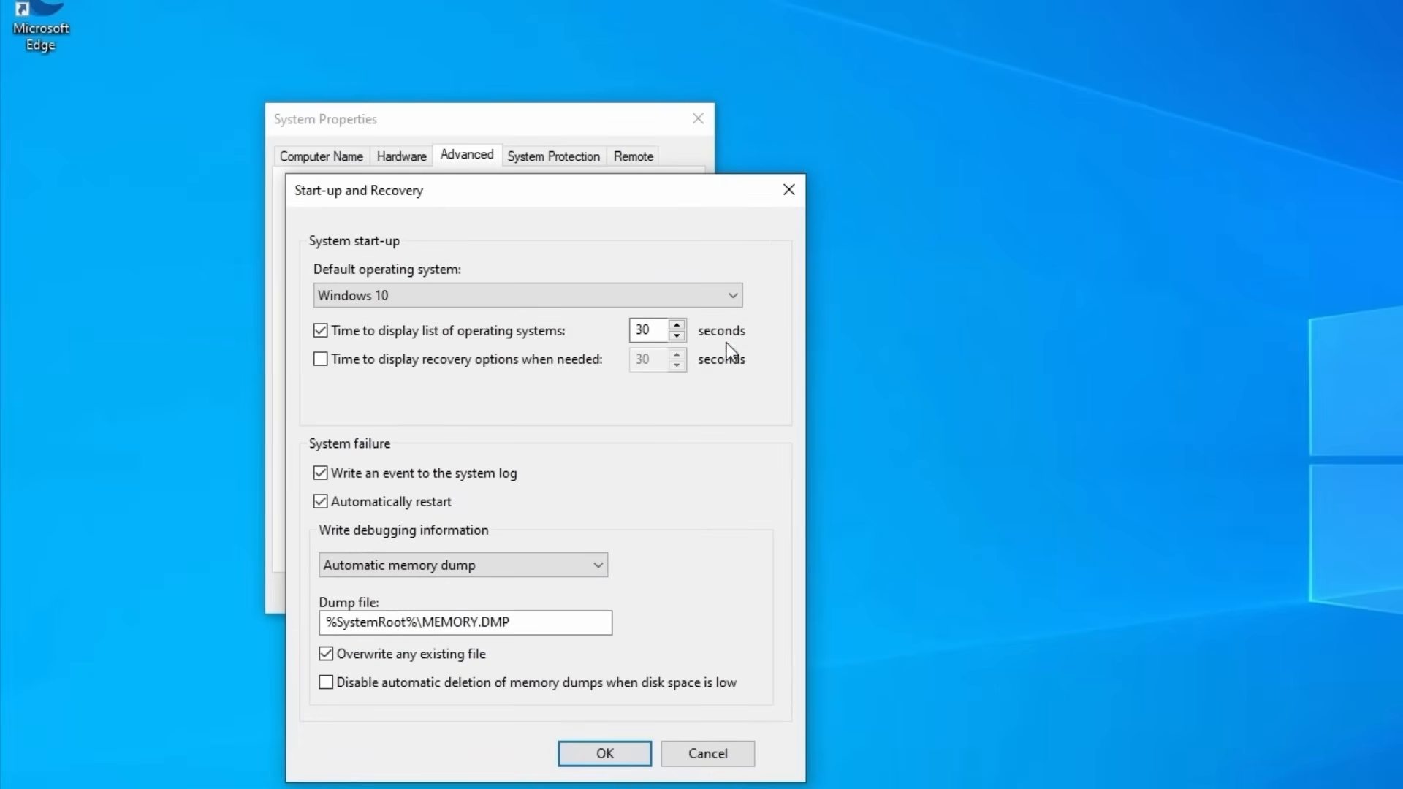
pyautogui.click(734, 297)
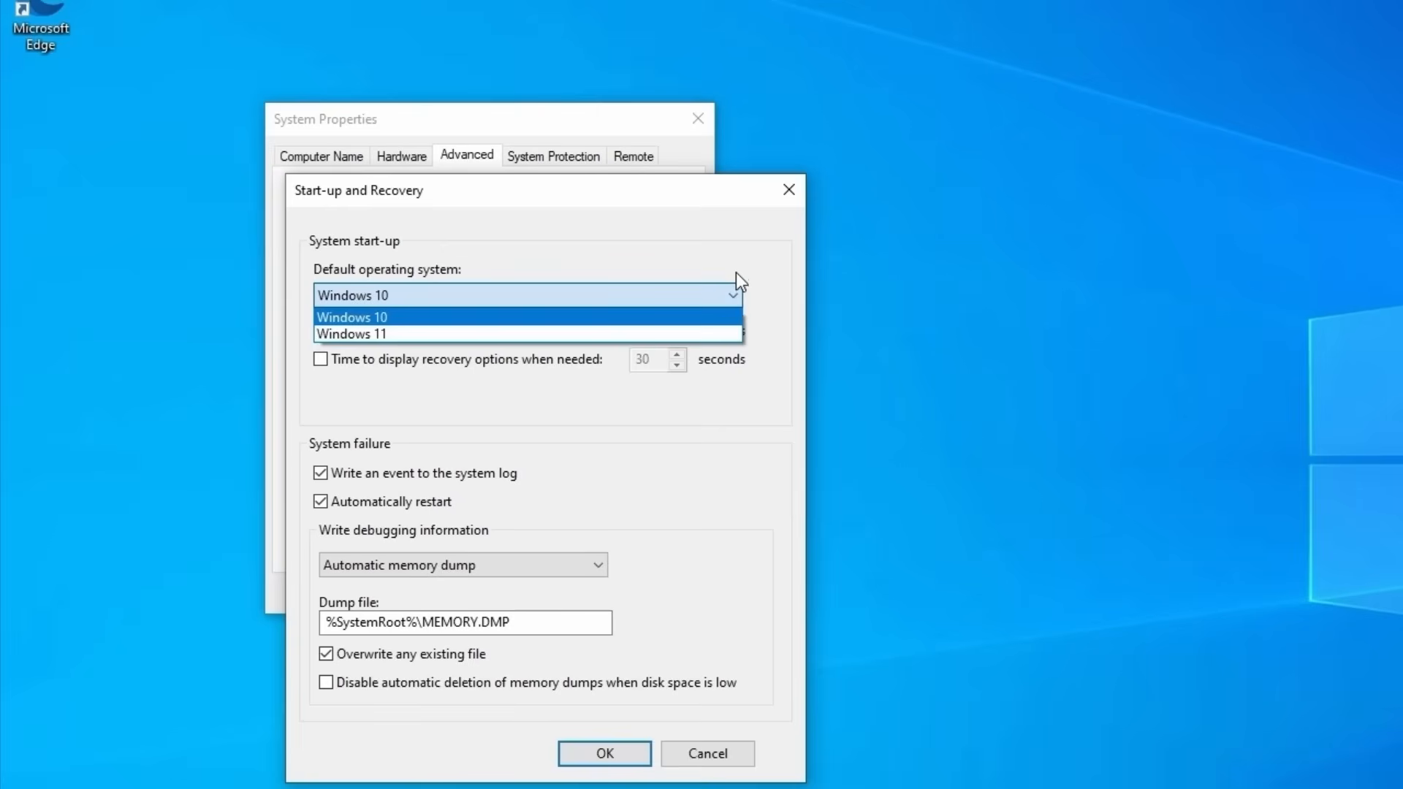
pyautogui.click(735, 271)
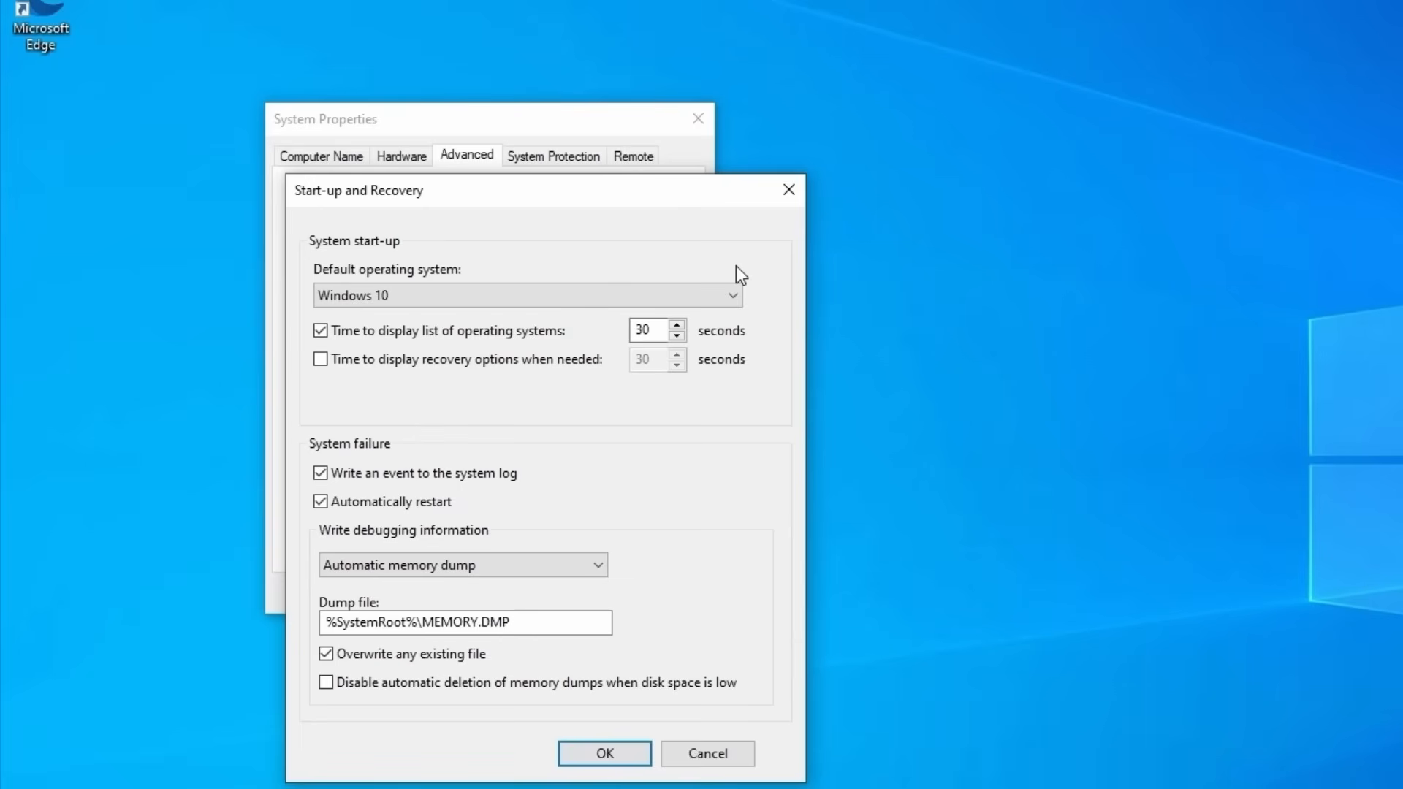
pyautogui.click(727, 293)
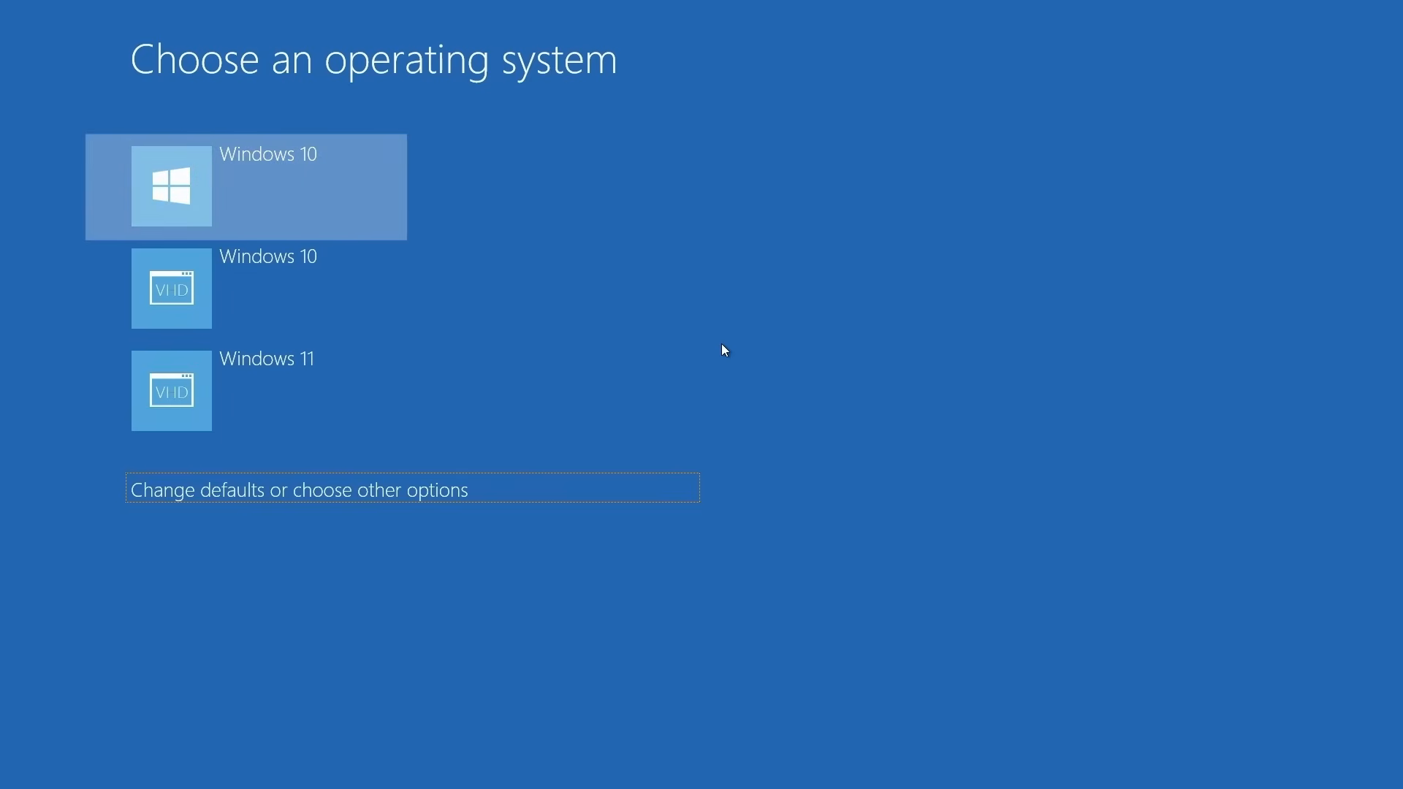
# Boot into the first Windows 10 entry, the non-VHD one, and open Command Prompt as administrator
pyautogui.press('Down')
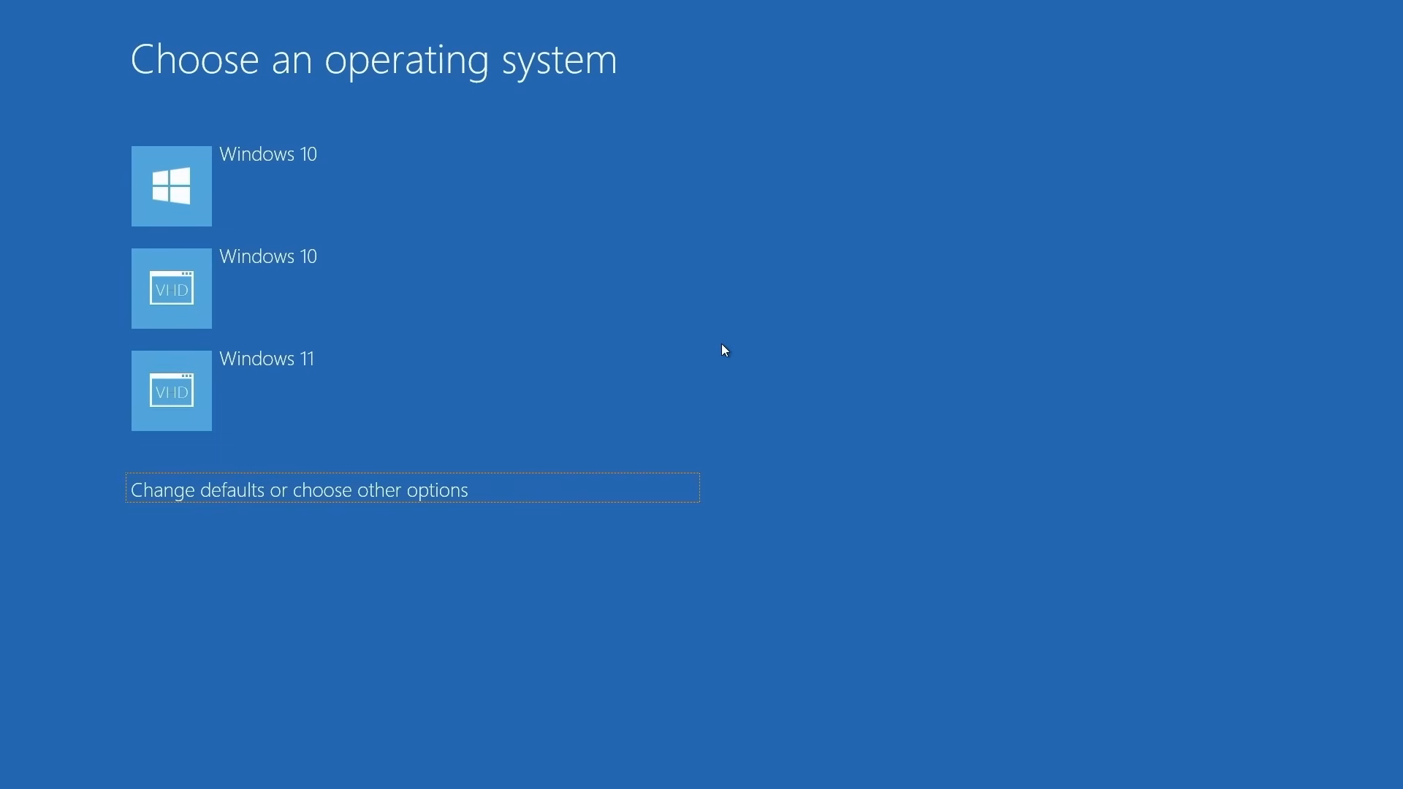
pyautogui.click(360, 210)
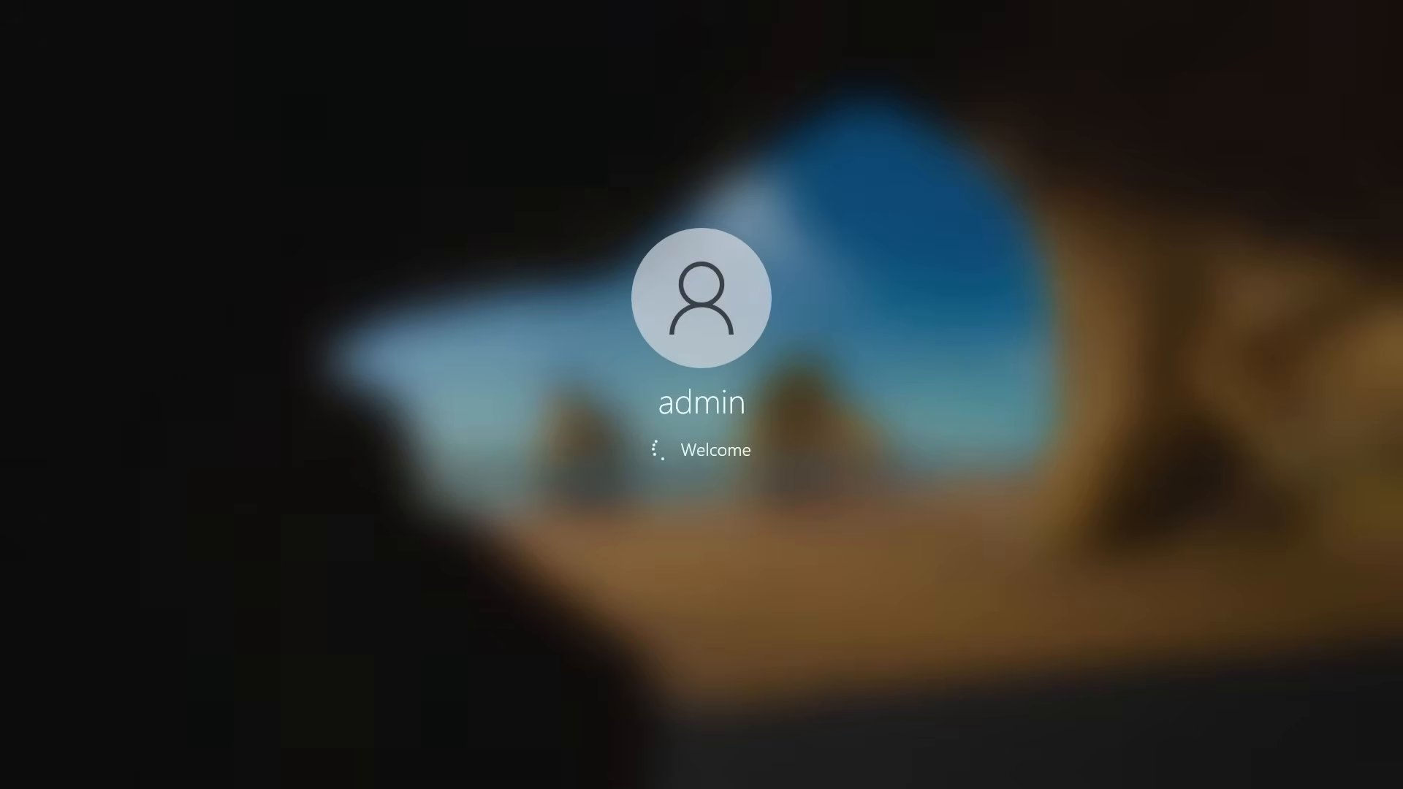
pyautogui.press('super')
pyautogui.write('cmd')
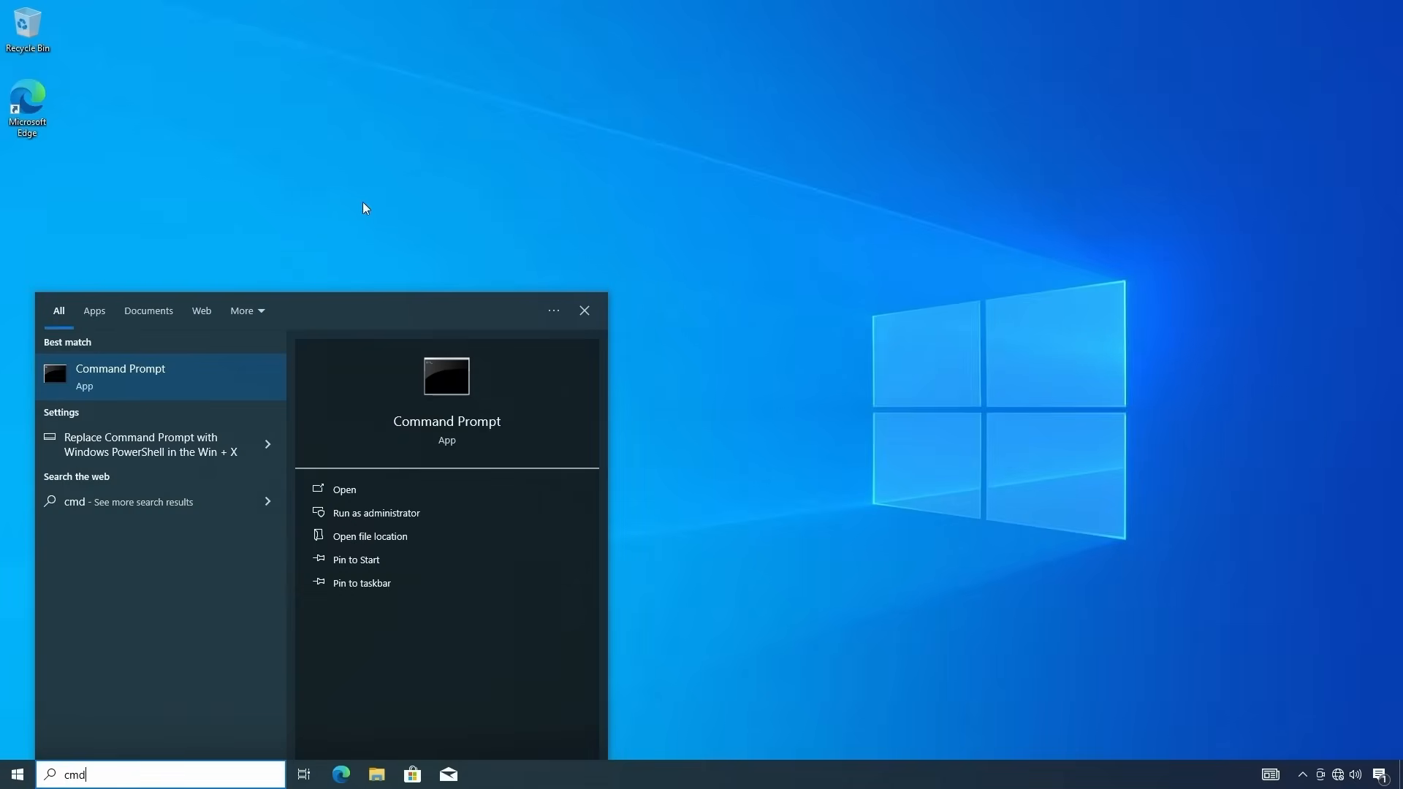
pyautogui.click(391, 512)
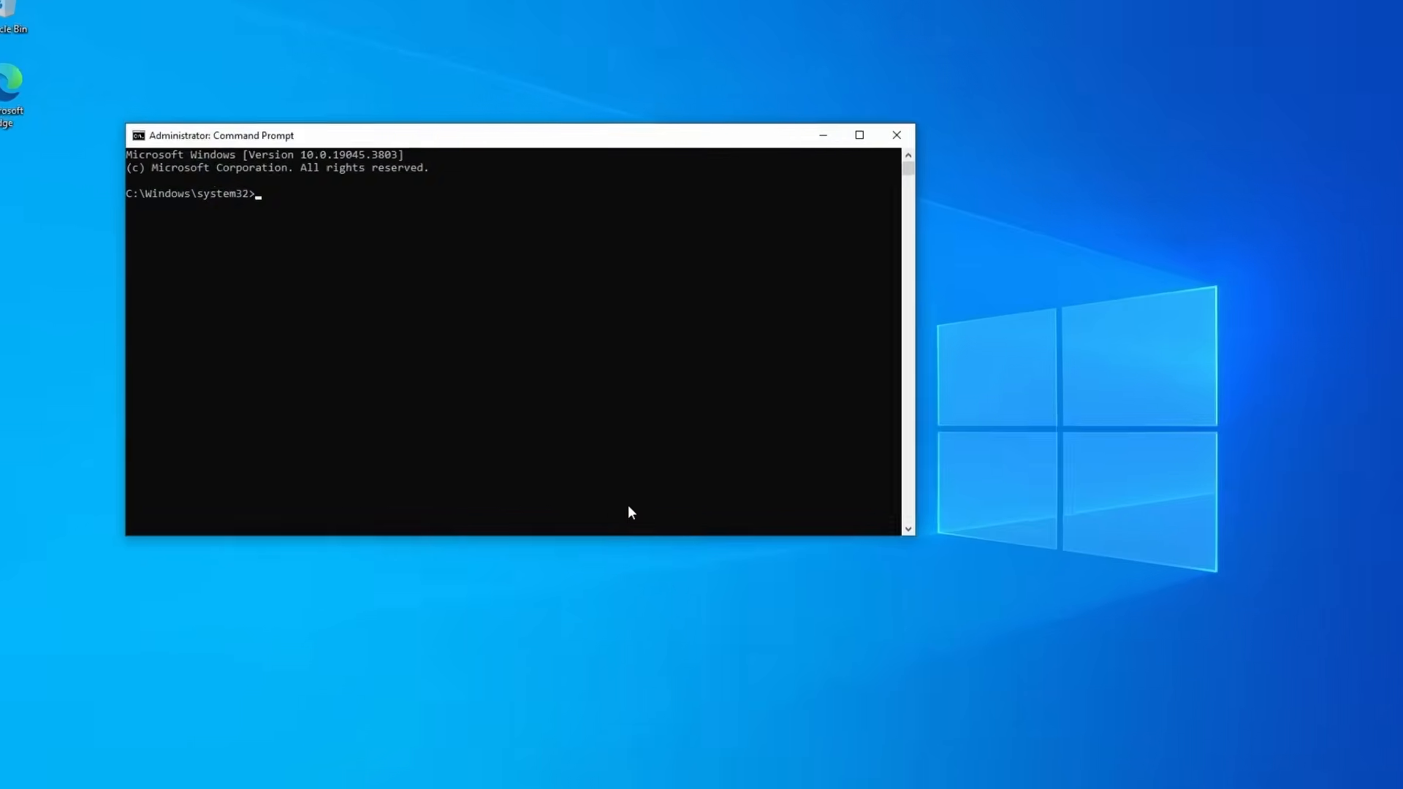
# Rename the current boot entry by running bcdedit /set {current} description "Windows 10 Demo"
pyautogui.write('bcdedit ')
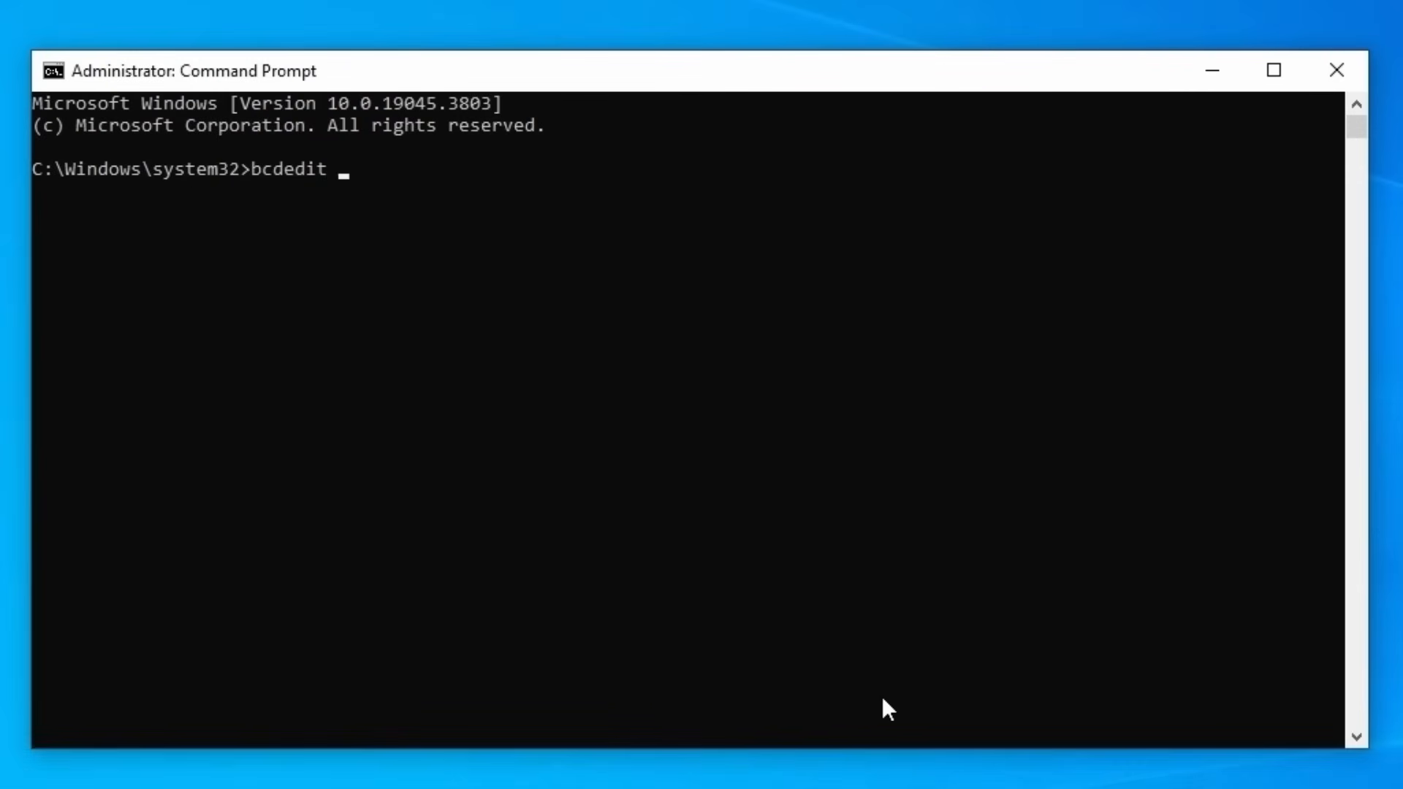
pyautogui.write('/set {current')
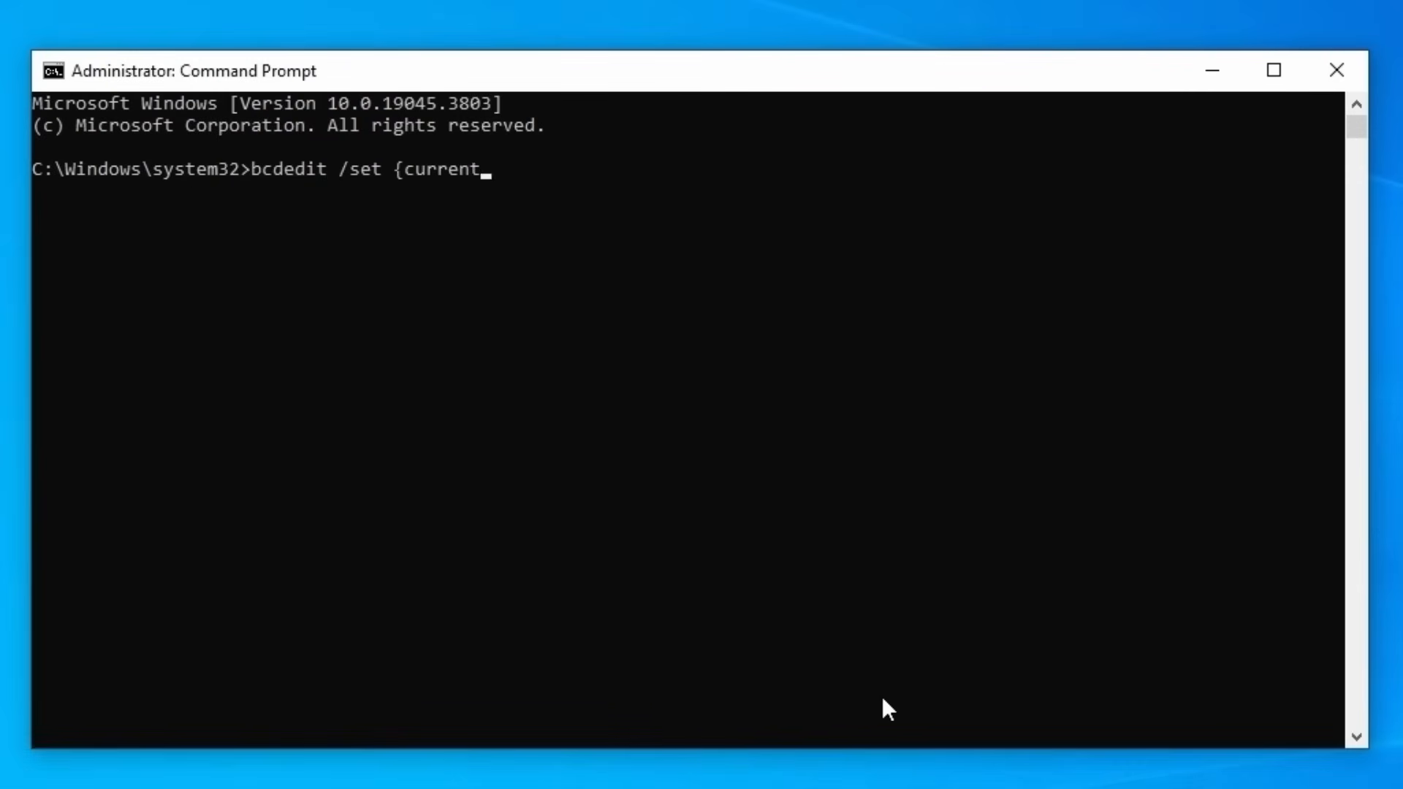
pyautogui.write('} description ')
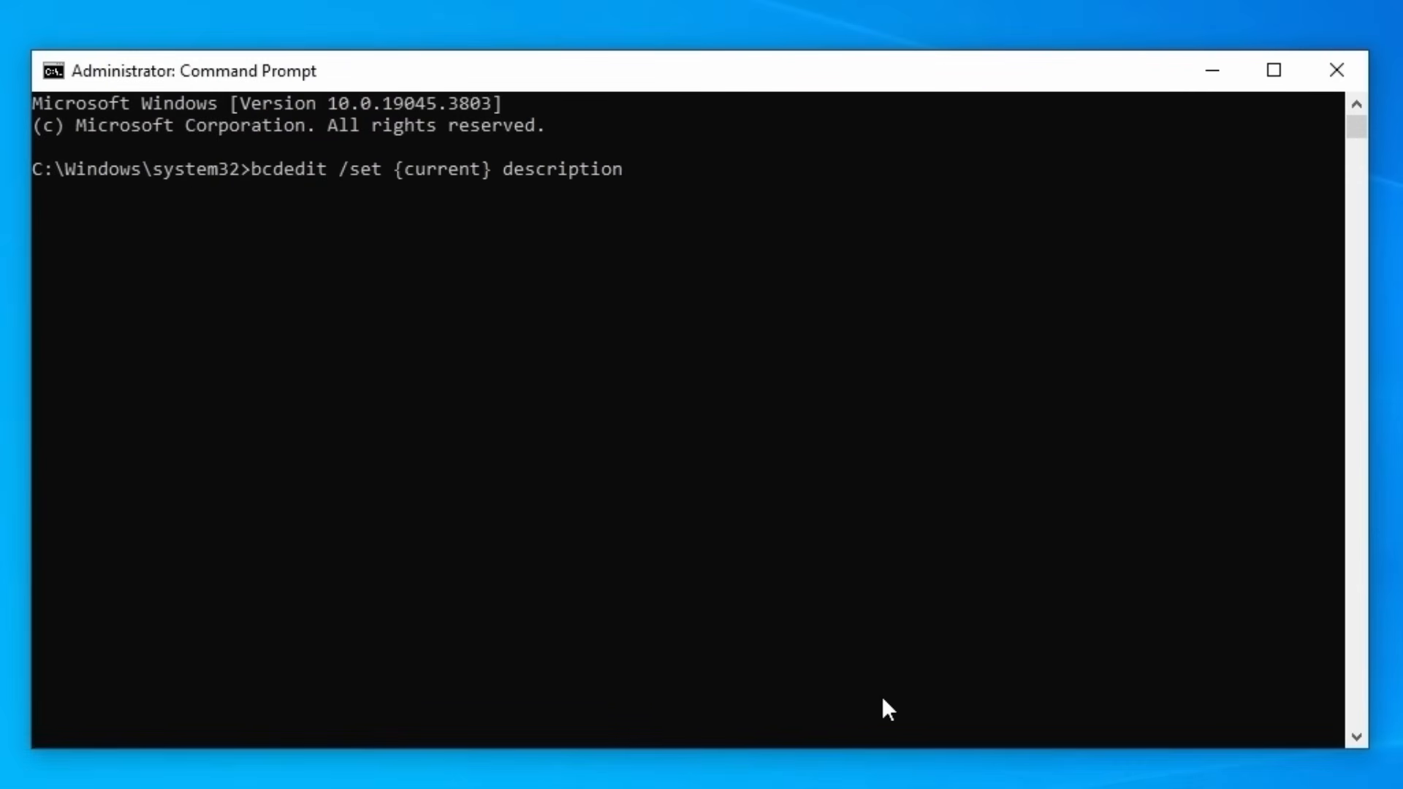
pyautogui.write('"Windows 10 Demo"')
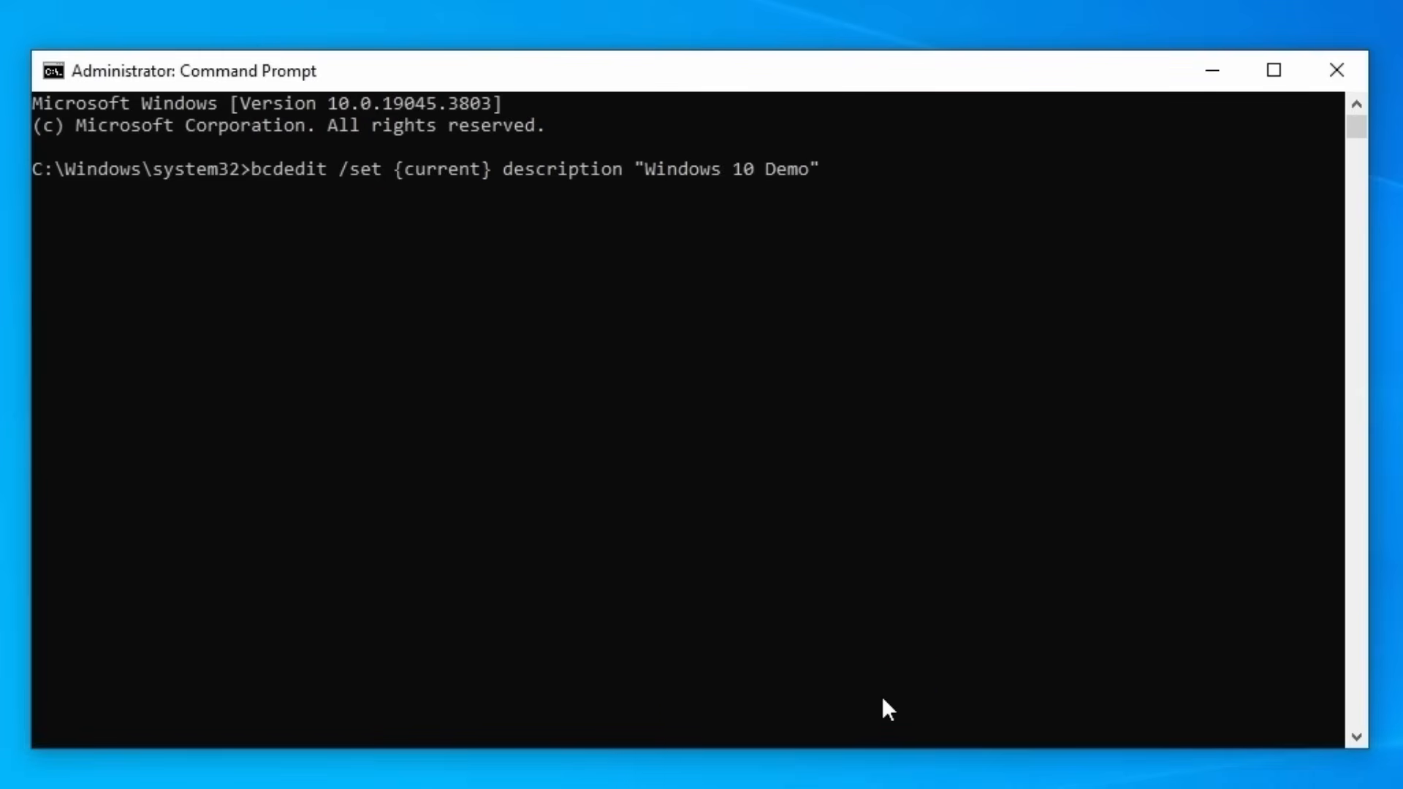
pyautogui.press('Return')
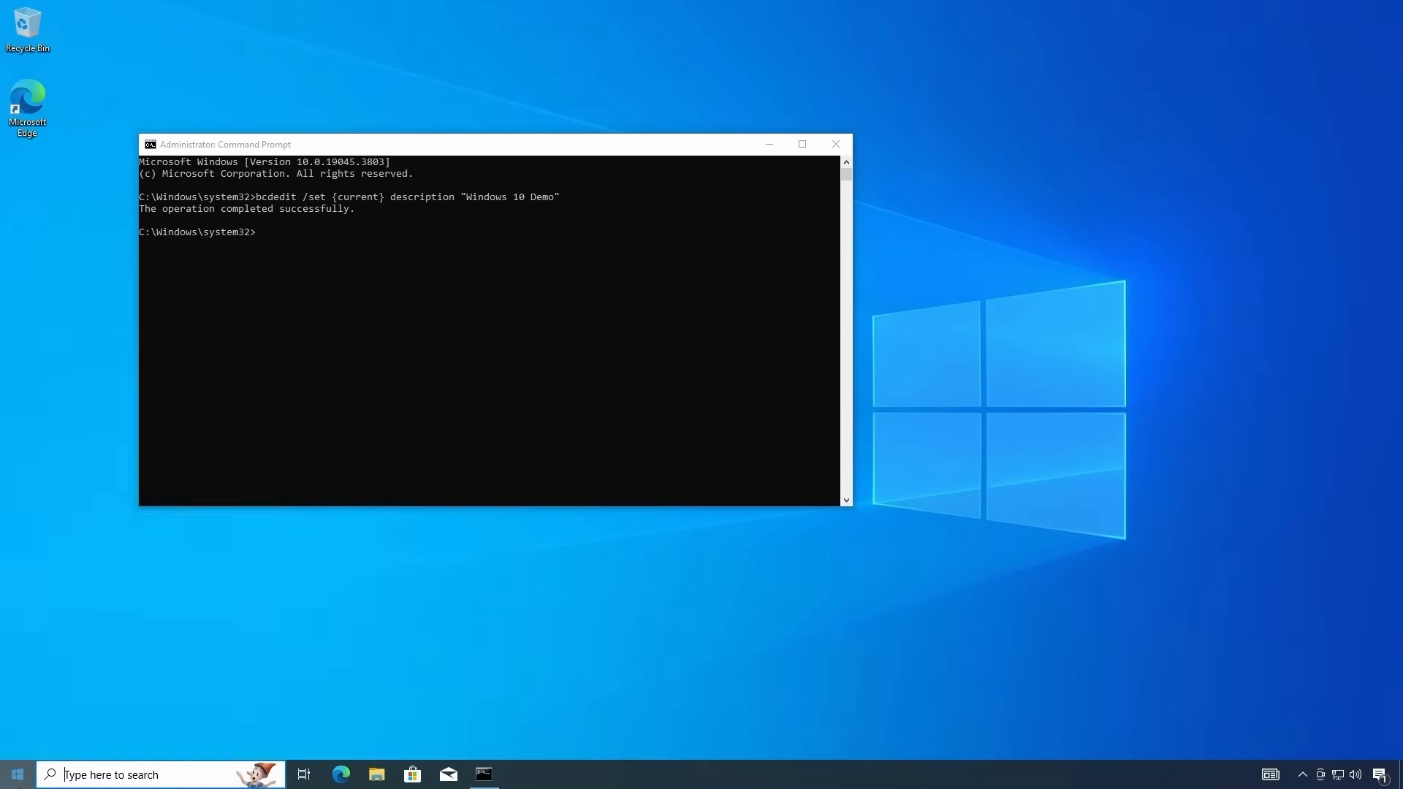
# Restart the computer and boot into the Windows 10 Demo entry
pyautogui.click(18, 774)
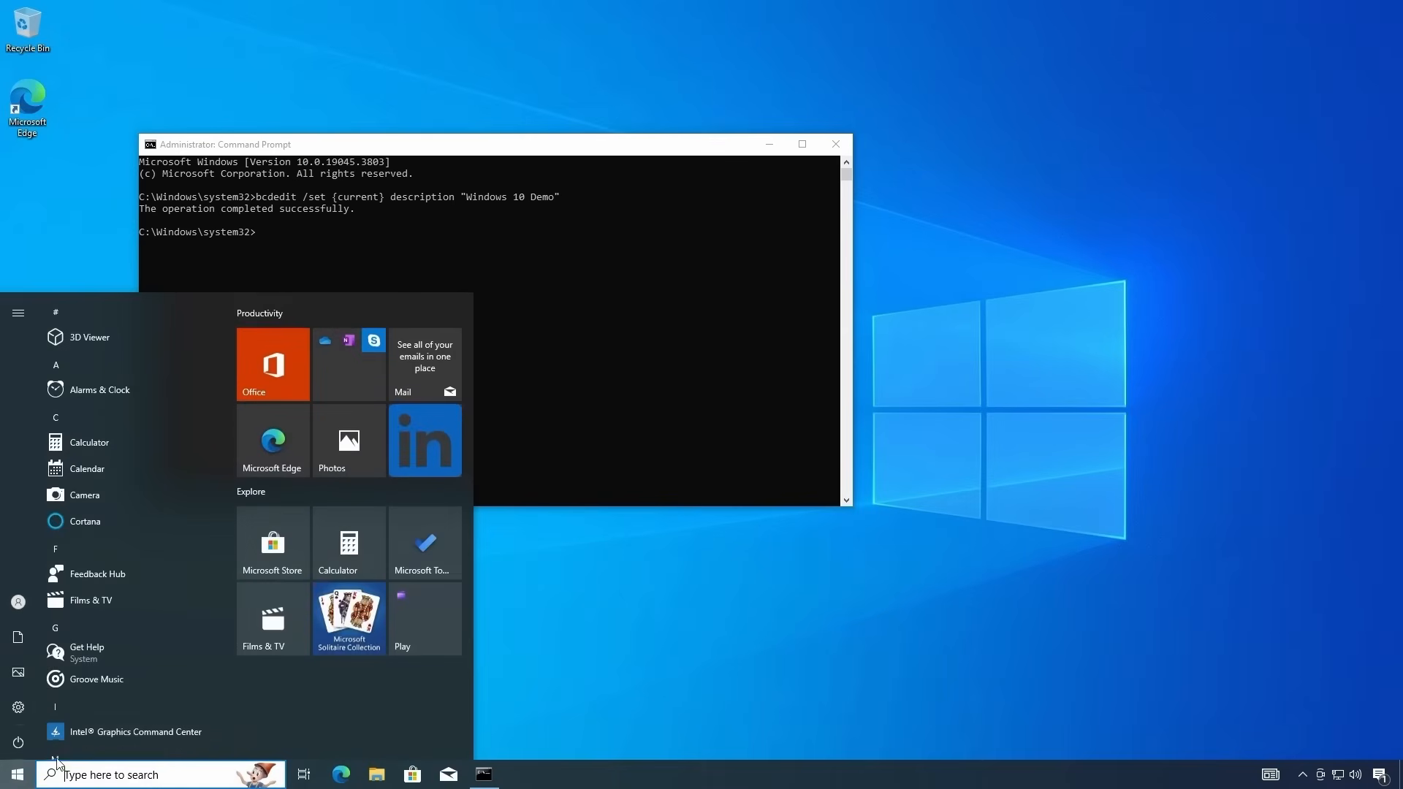
pyautogui.click(17, 742)
pyautogui.click(45, 708)
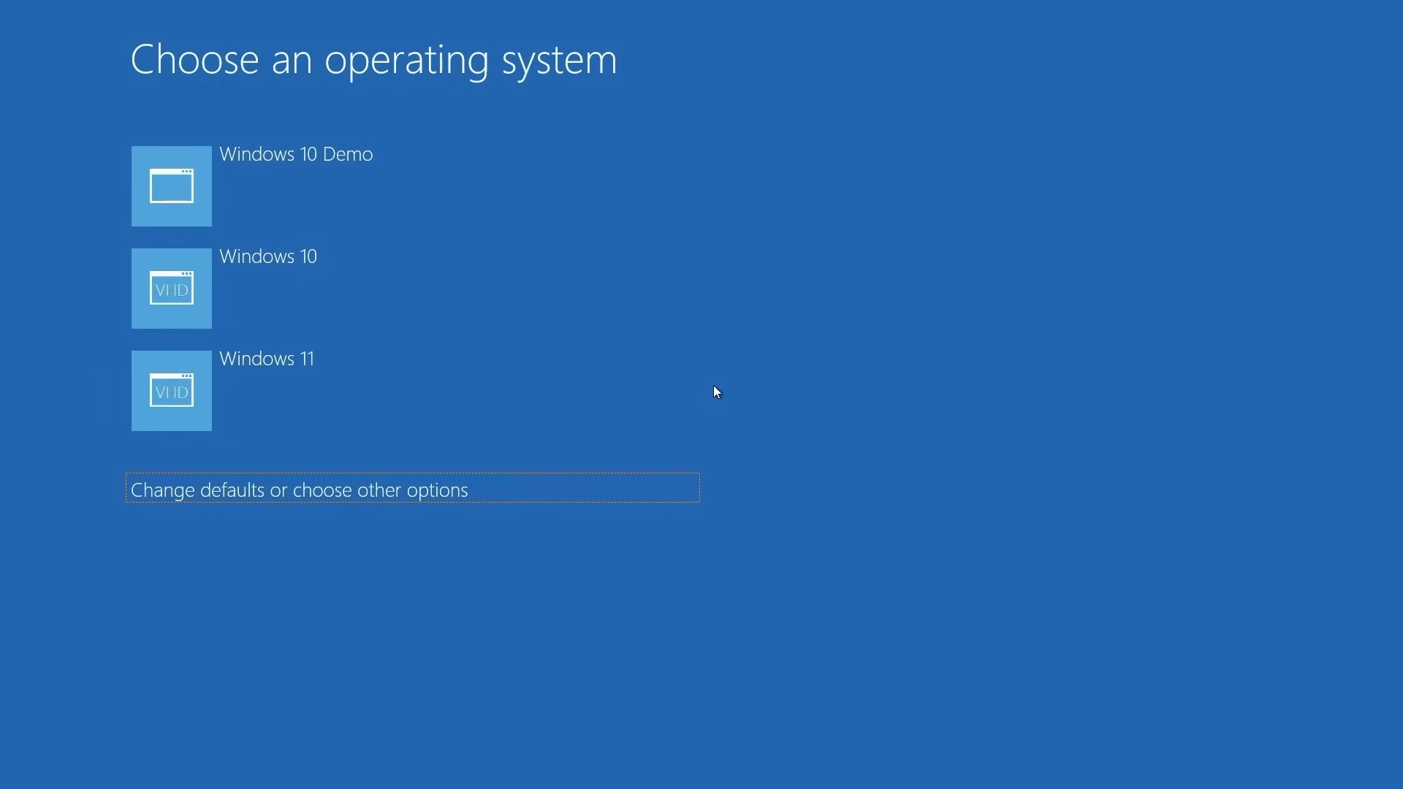
pyautogui.click(380, 190)
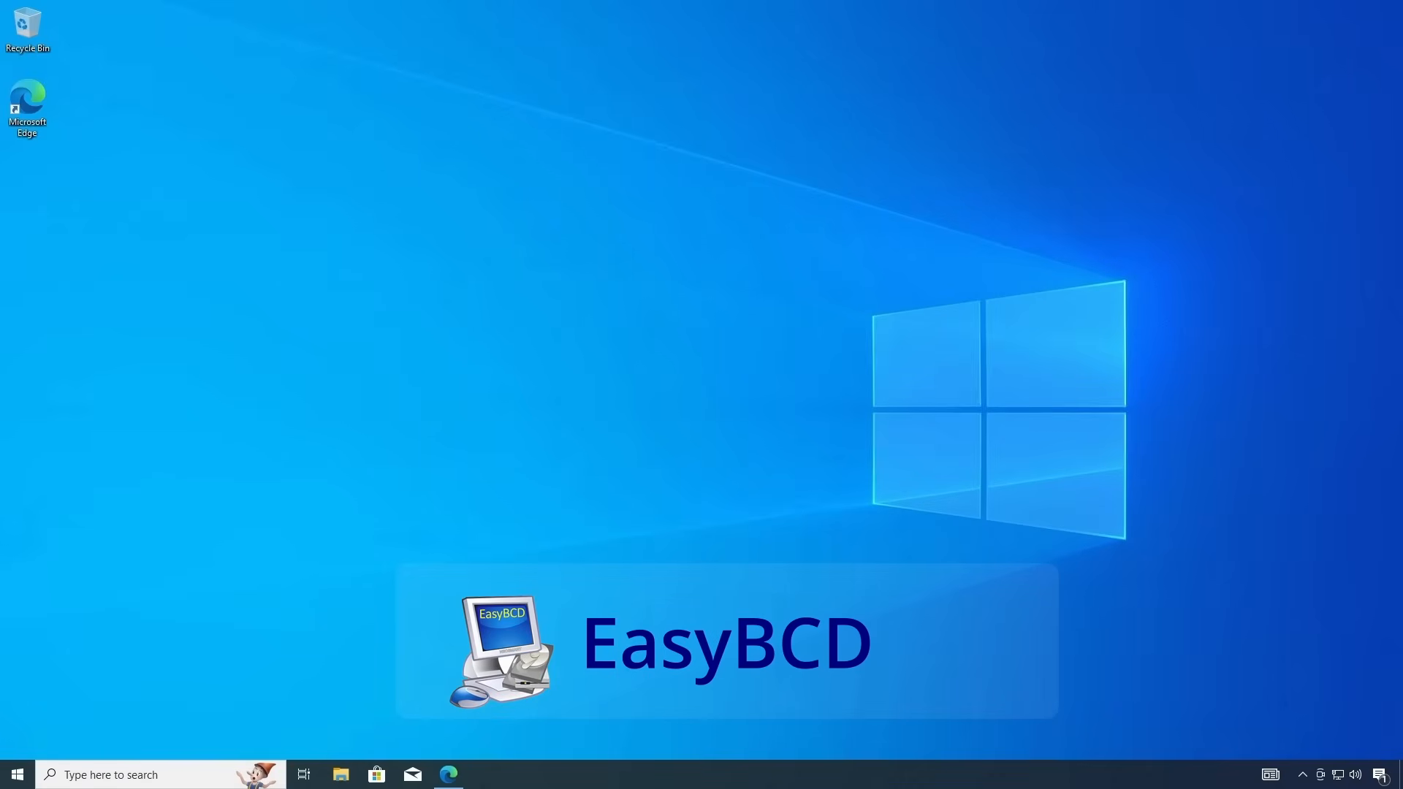
# Switch to Microsoft Edge and go to registration for the free Non-commercial edition on the EasyBCD page
pyautogui.click(450, 774)
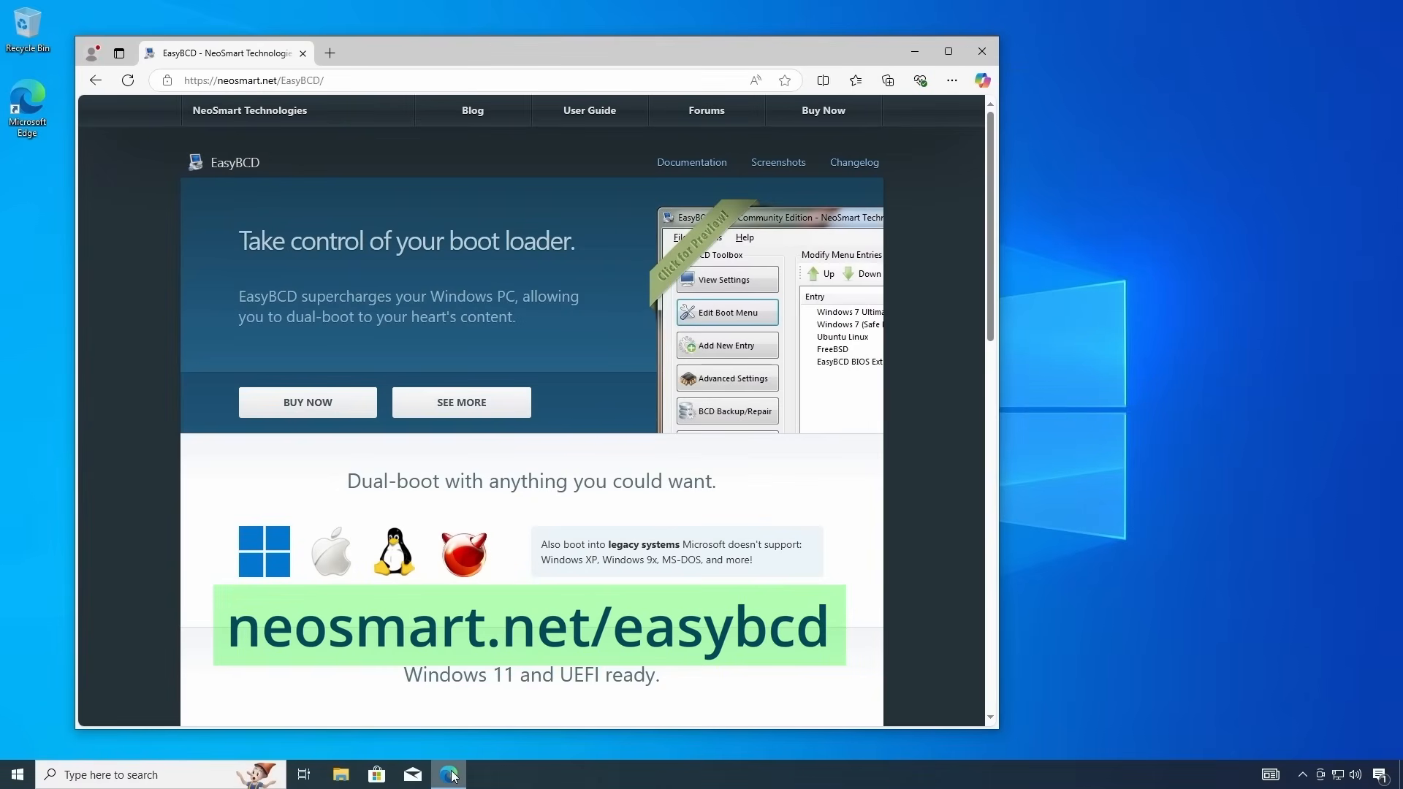
pyautogui.scroll(-2, 842, 500)
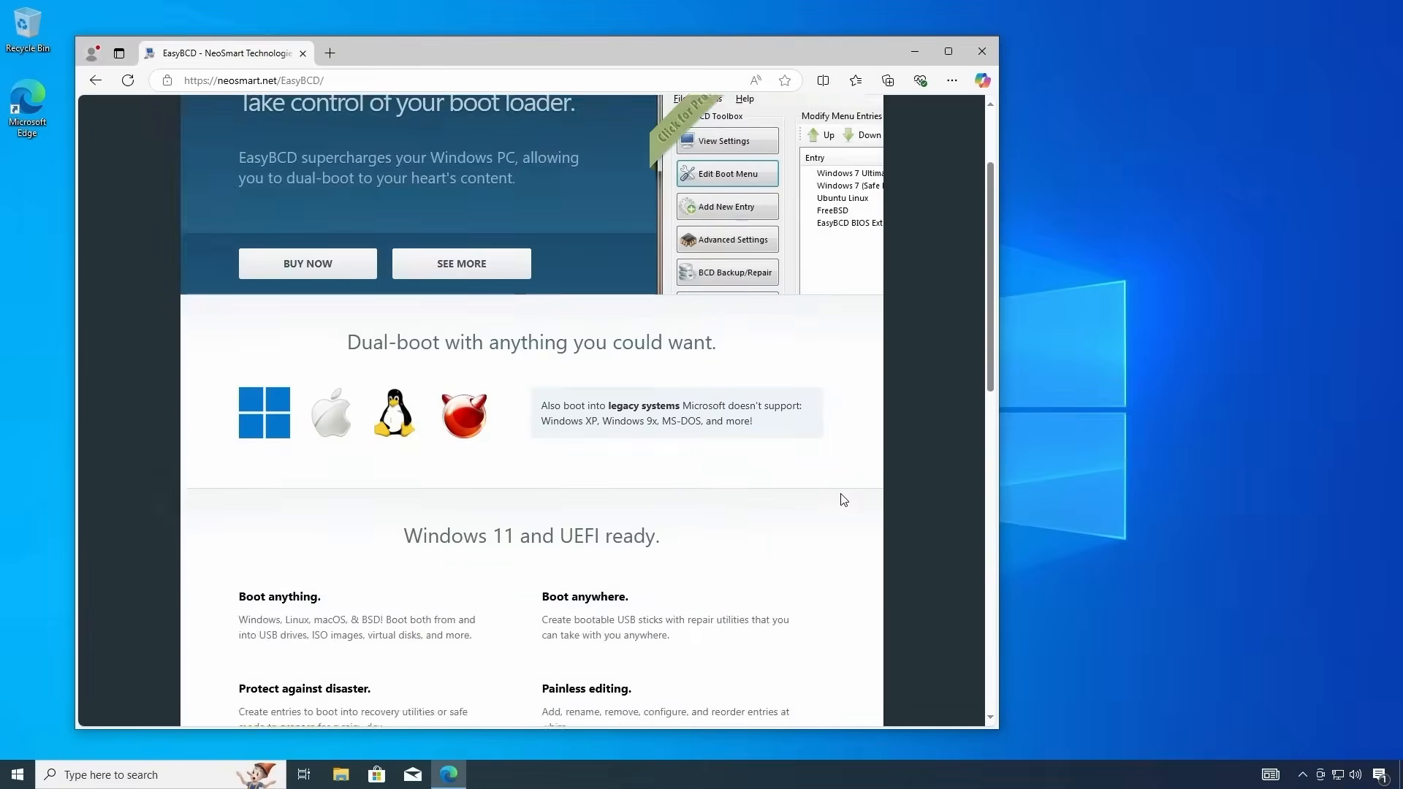
pyautogui.scroll(-9, 840, 499)
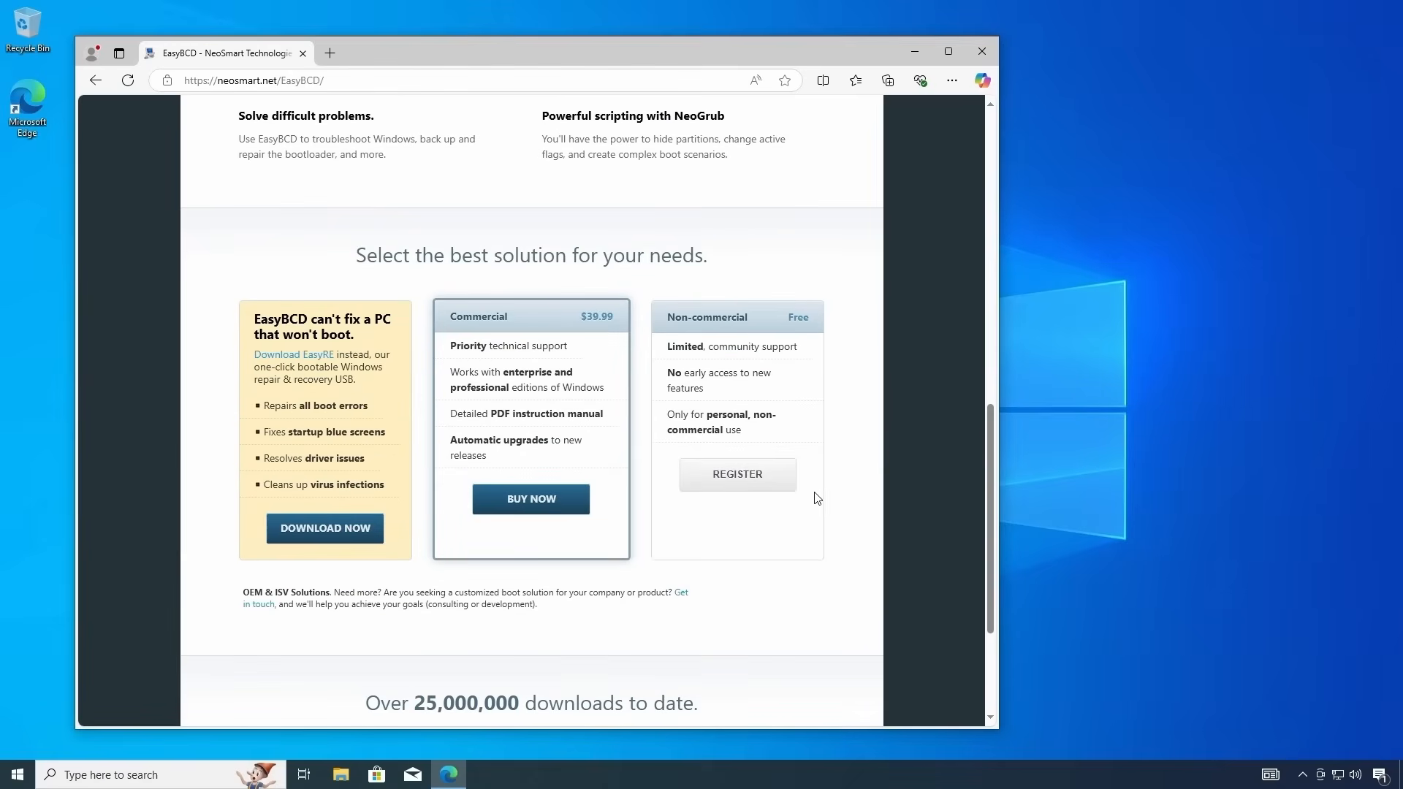
pyautogui.click(777, 488)
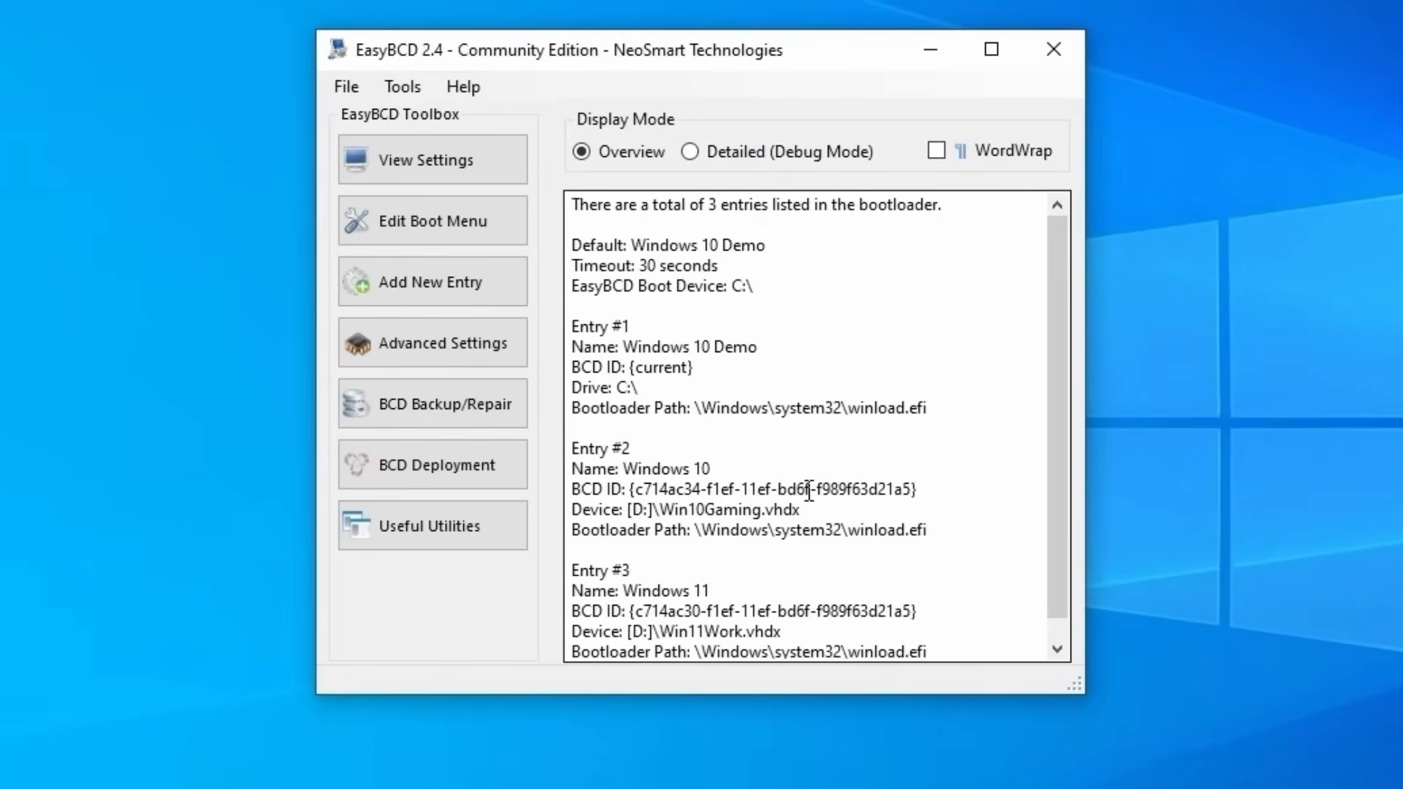
# Rename the VHD boot entries in EasyBCD to Windows 10 Gaming and Windows 11 Work, and save the boot menu settings
pyautogui.click(485, 229)
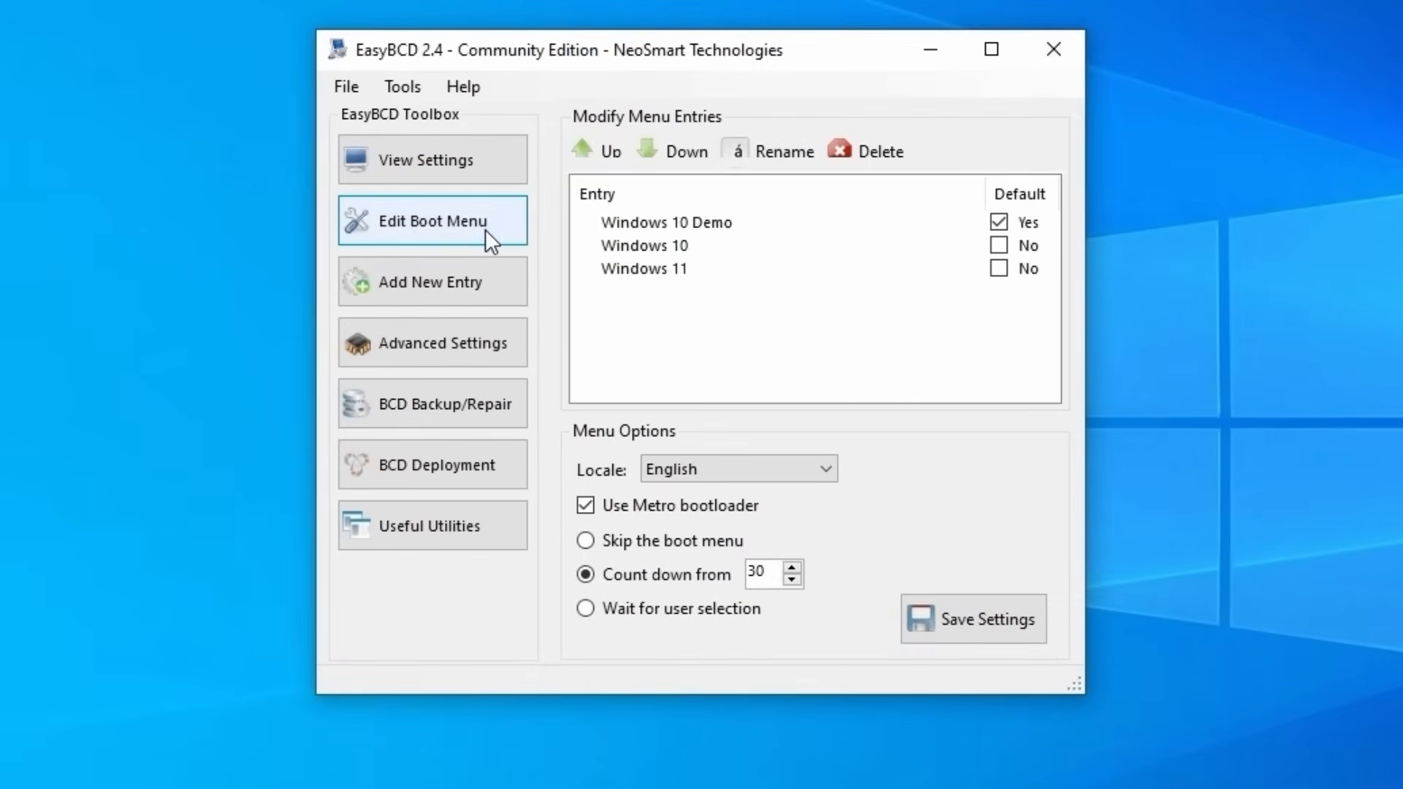
pyautogui.click(611, 244)
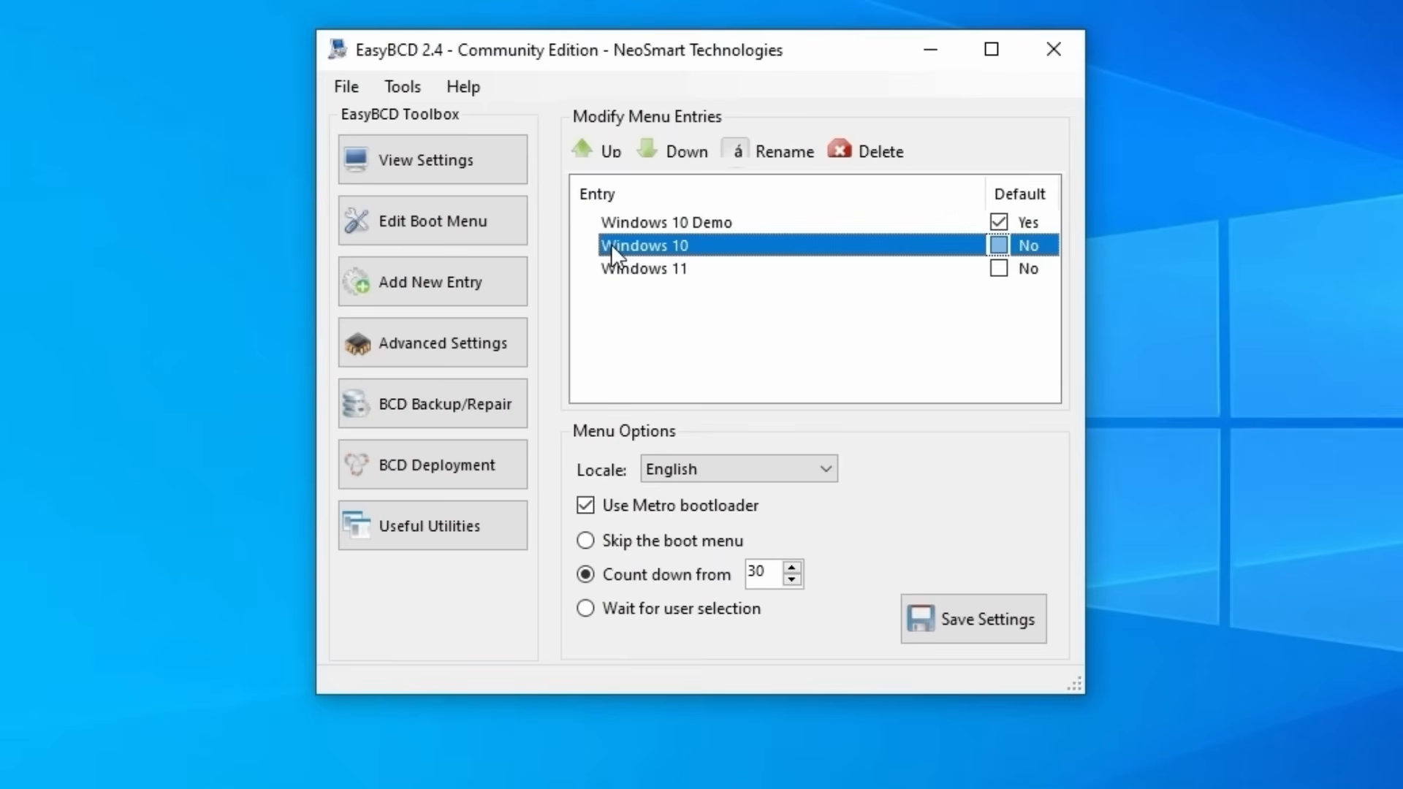
pyautogui.click(769, 153)
pyautogui.press('End')
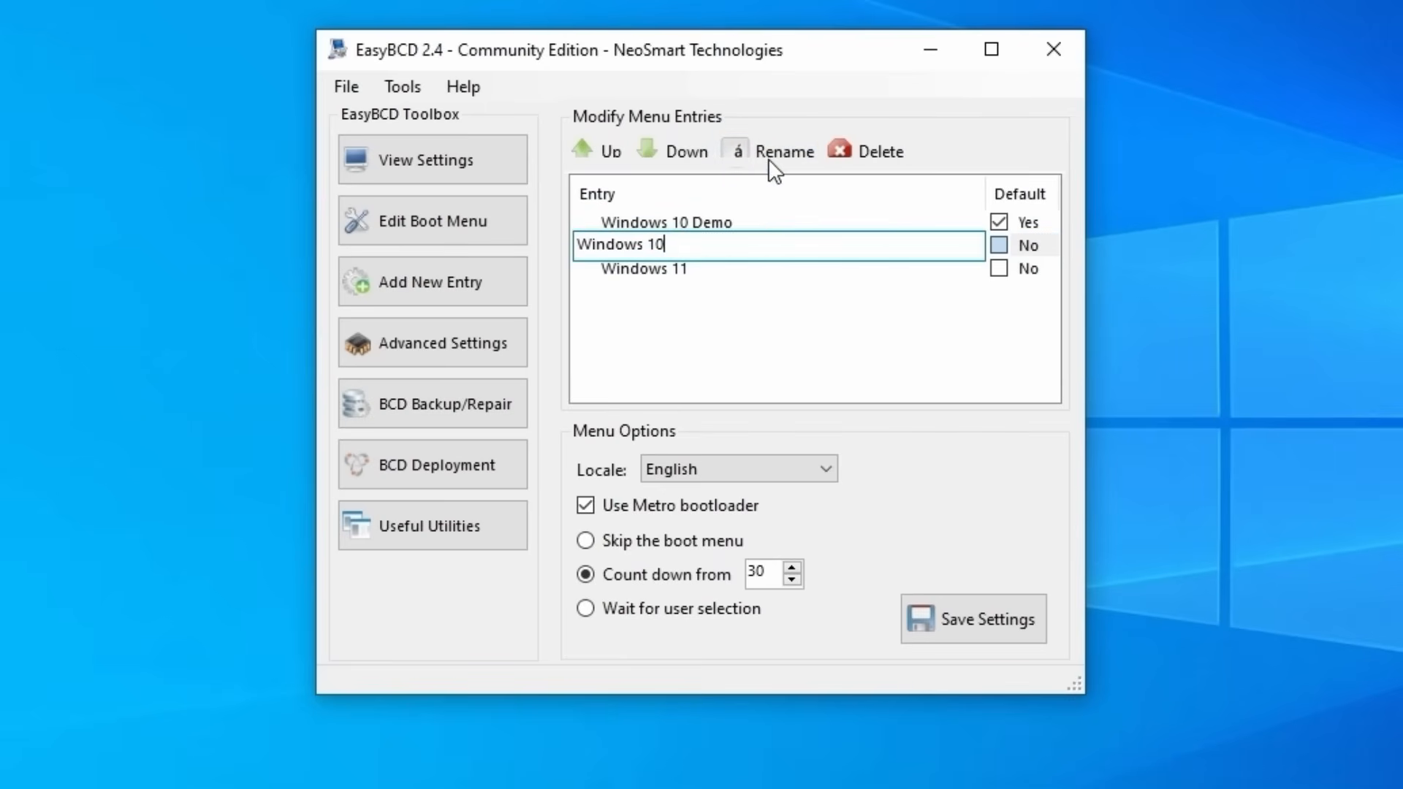
pyautogui.write('Gaming')
pyautogui.press('Return')
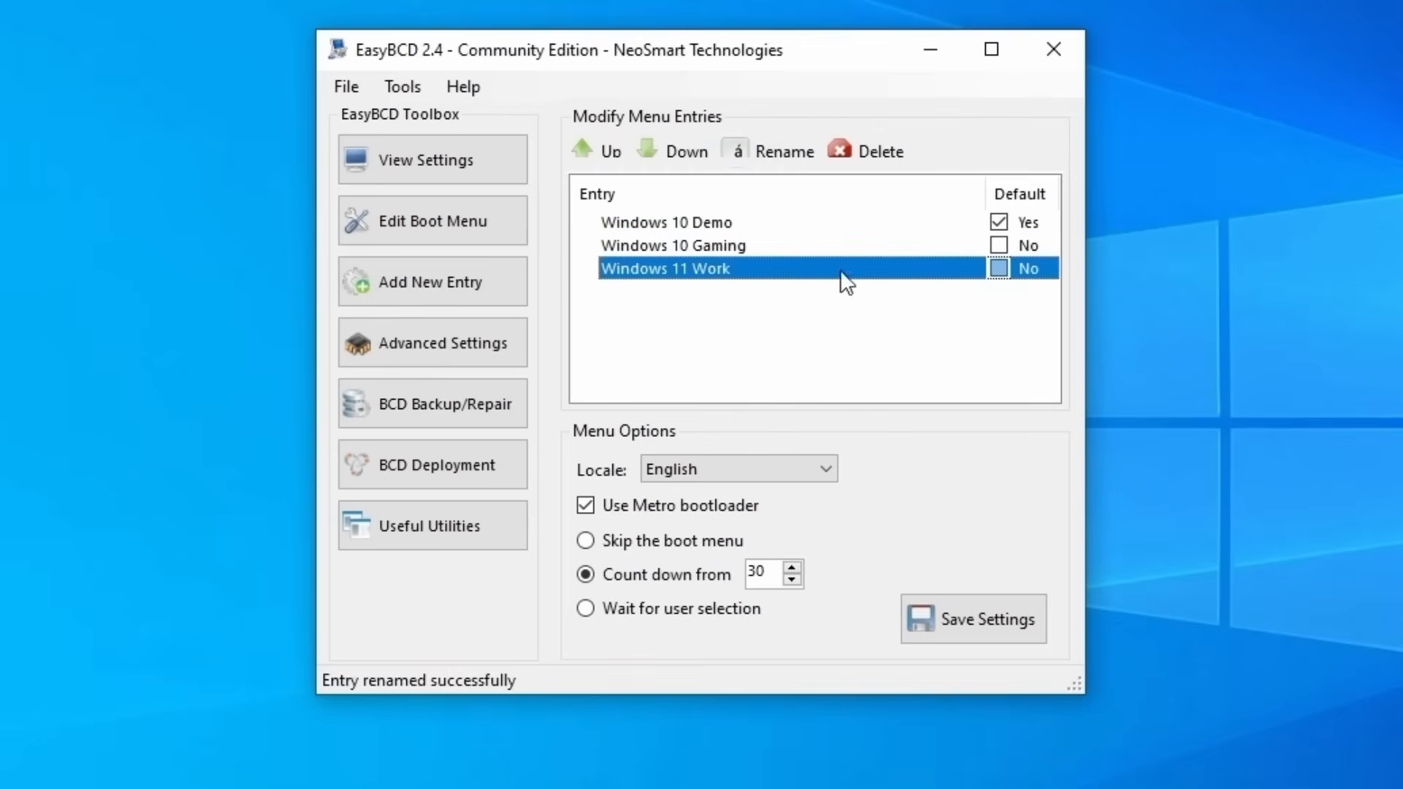
pyautogui.click(969, 618)
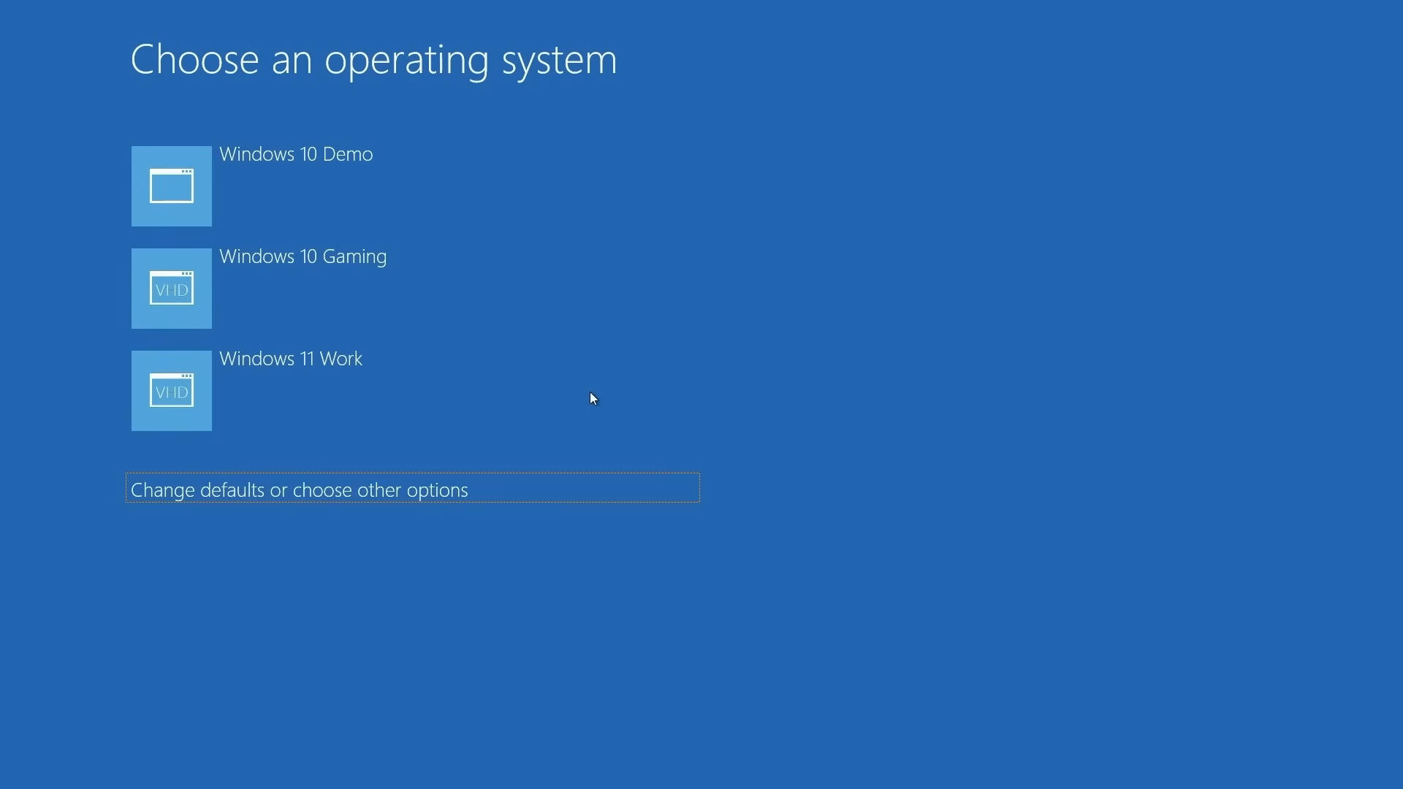
# Boot into the Windows 11 Work entry and open File Explorer to view the drives
pyautogui.click(364, 398)
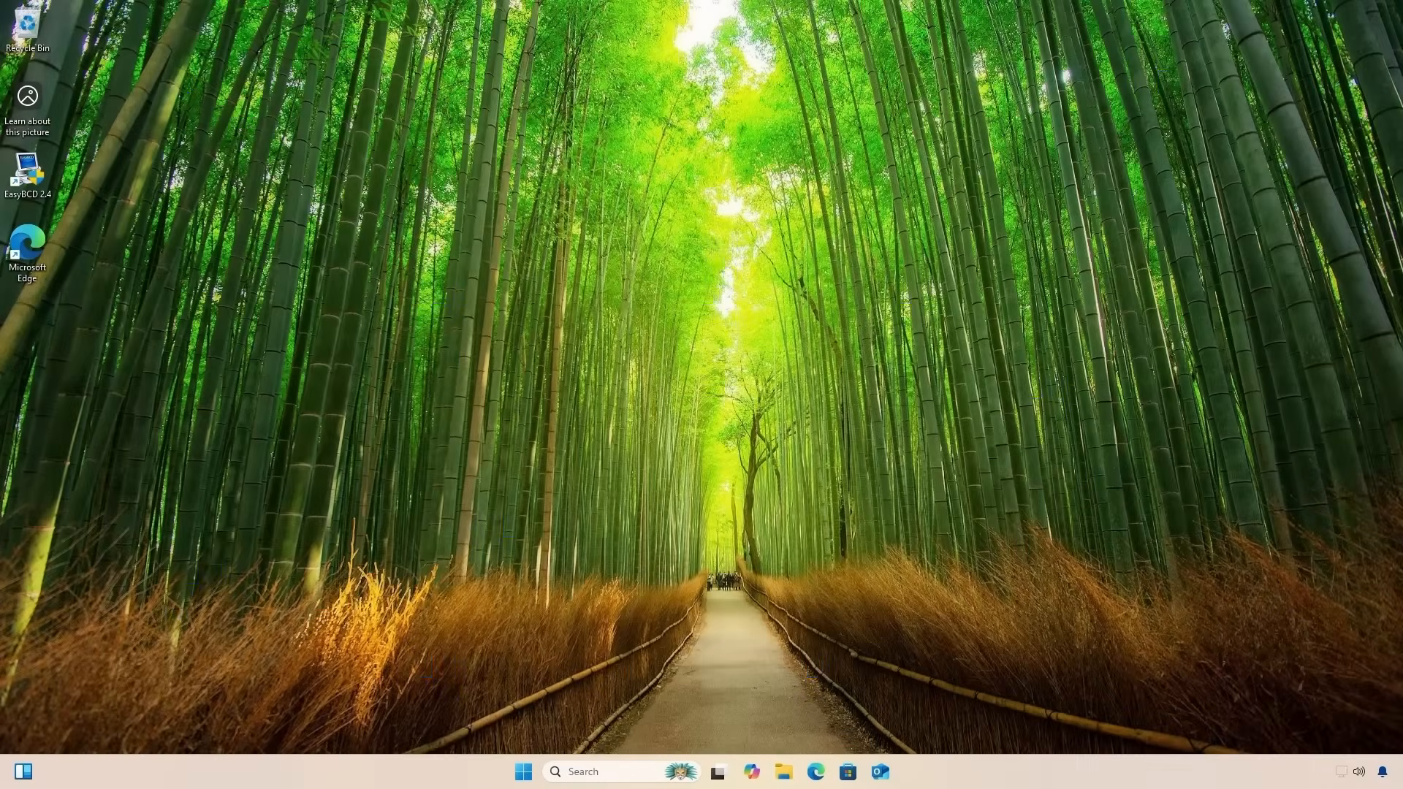
pyautogui.press('super+e')
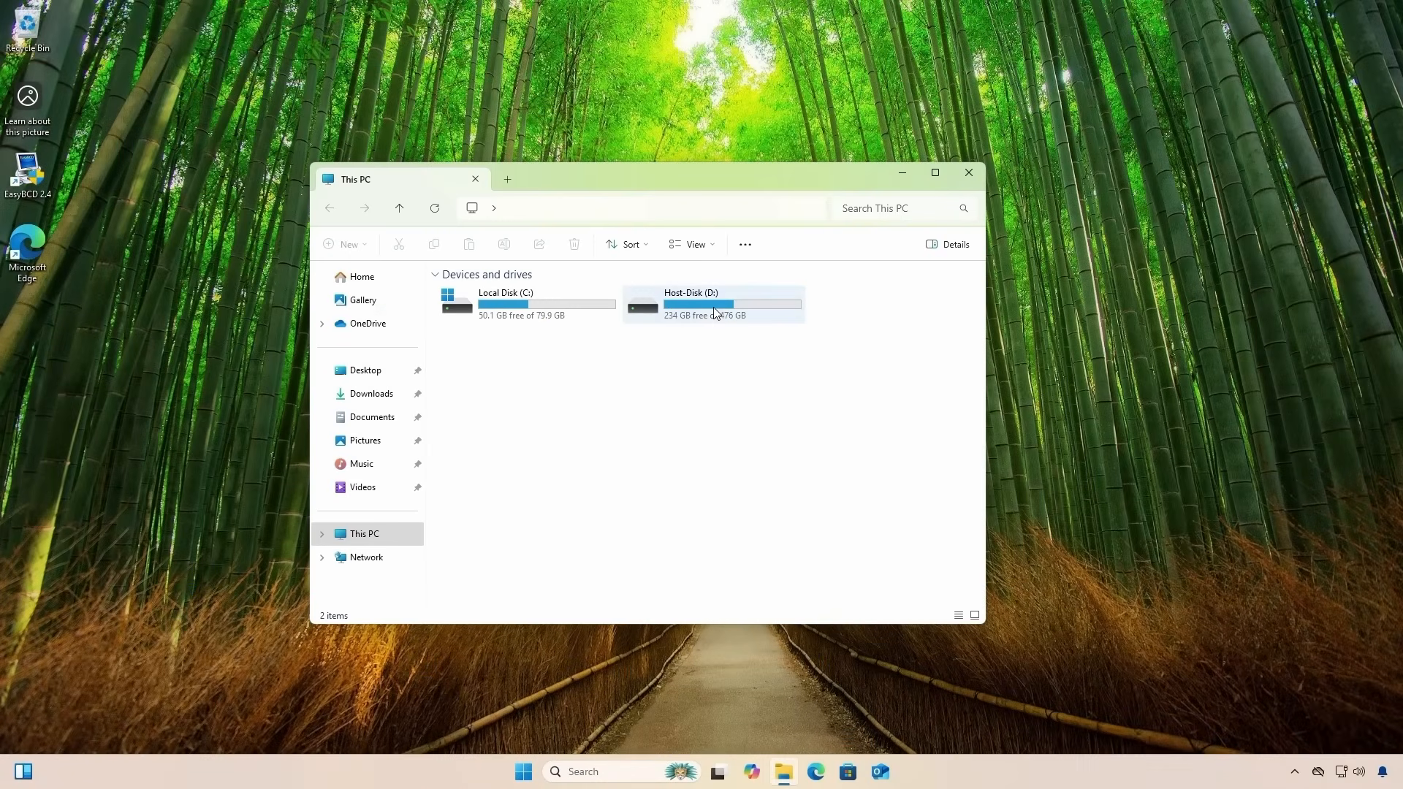
# Permanently delete the Win10Demo hard disk image file from Host-Disk (D:)
pyautogui.doubleClick(715, 310)
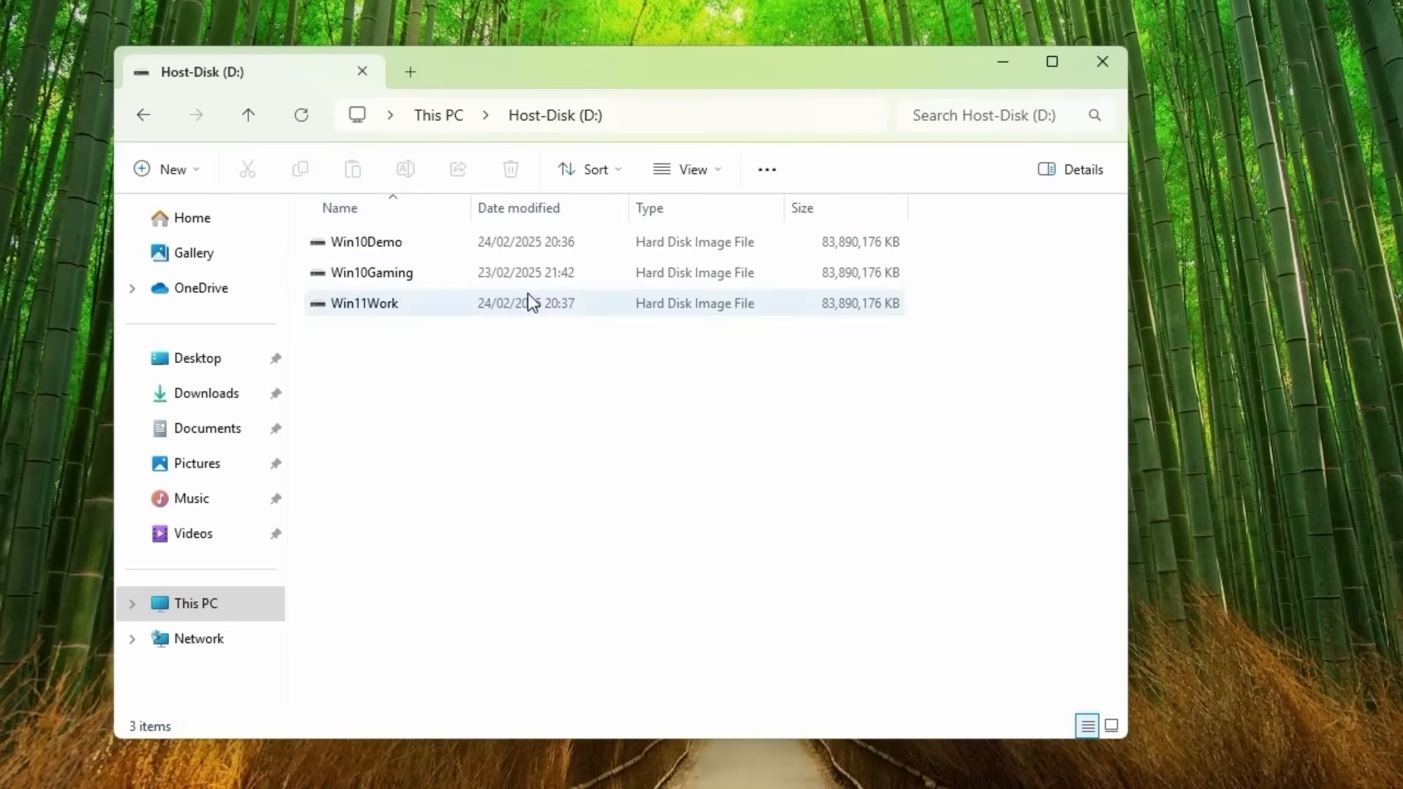
pyautogui.click(444, 256)
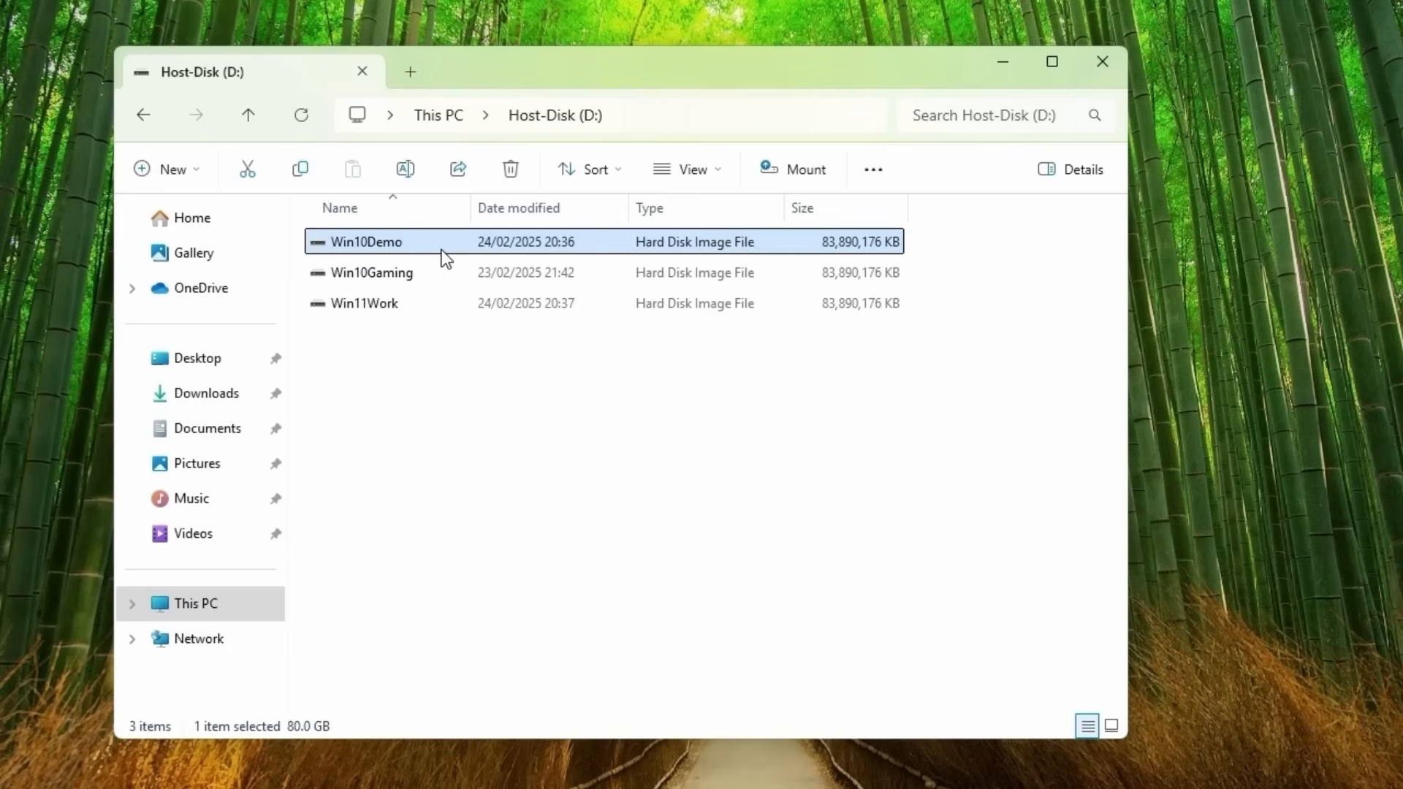
pyautogui.rightClick(444, 258)
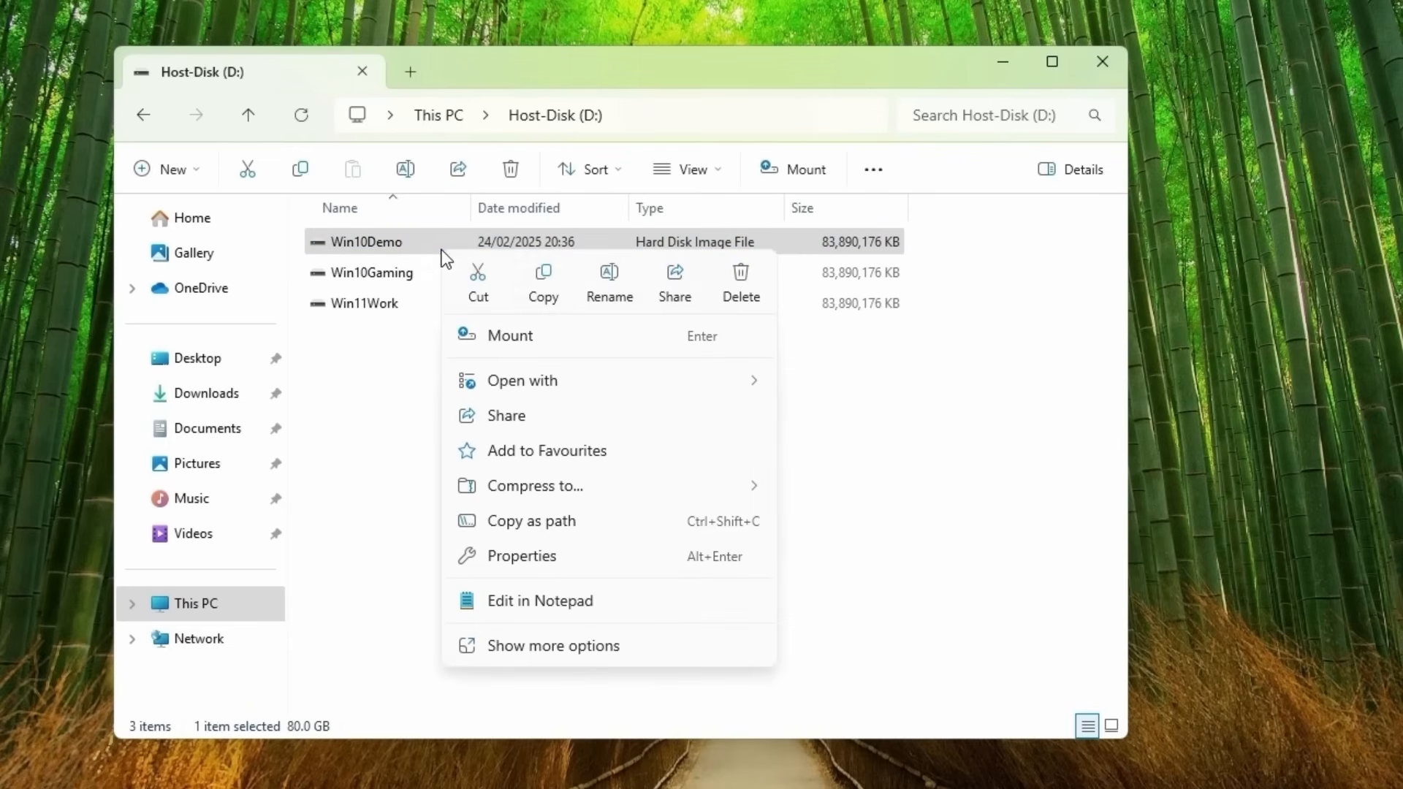
pyautogui.click(742, 284)
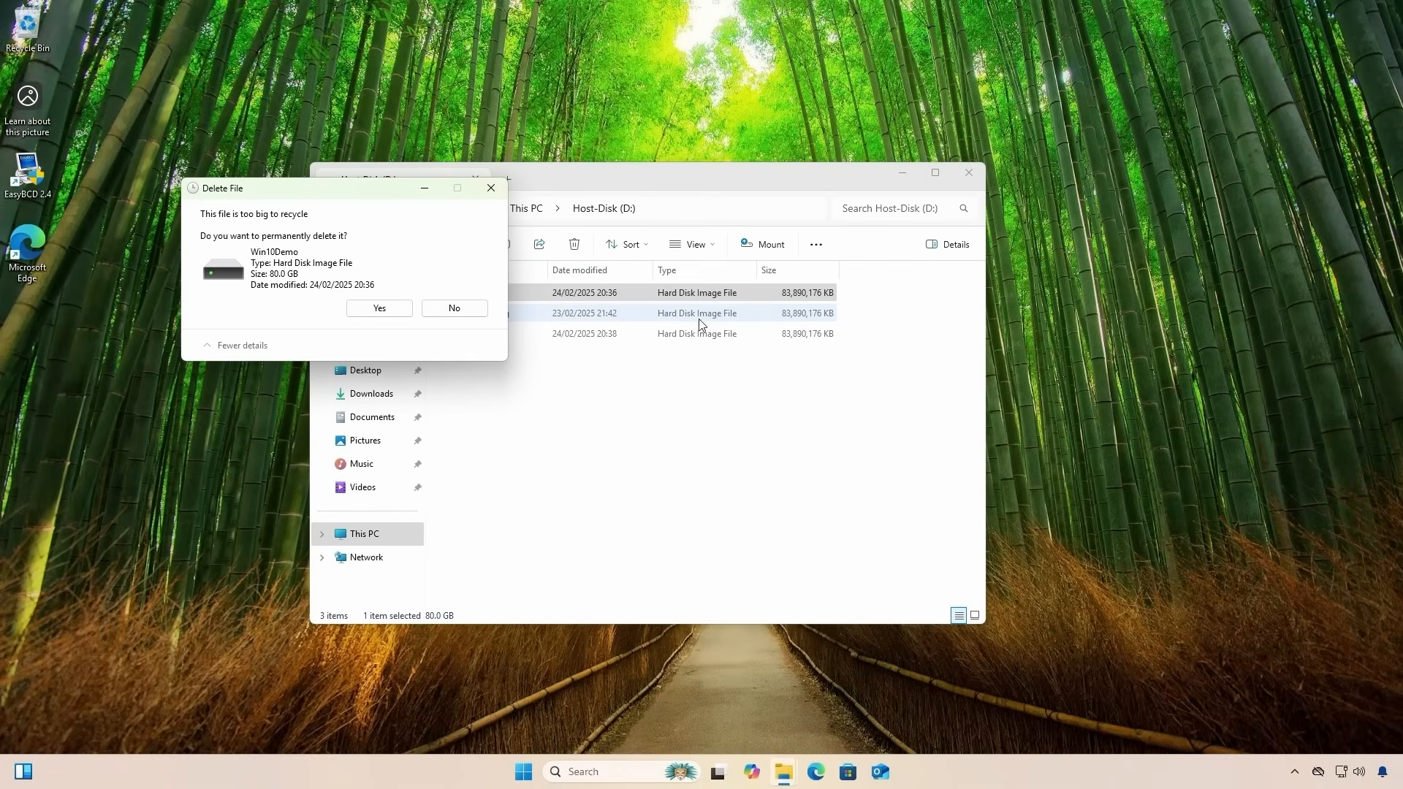
pyautogui.click(393, 313)
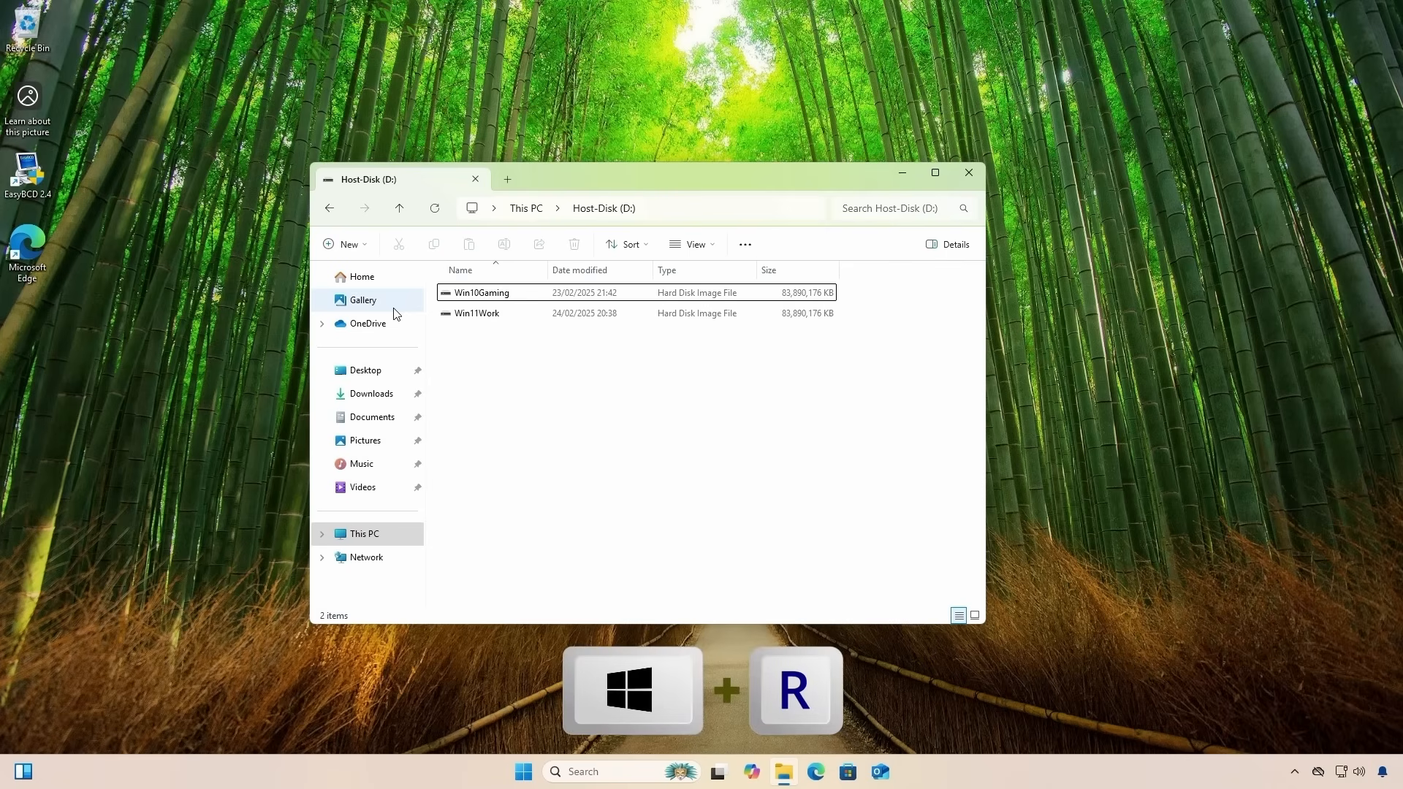
# Open System Configuration with msconfig, delete the Windows 10 Demo boot entry and apply the change
pyautogui.press('super+r')
pyautogui.write('msconfig')
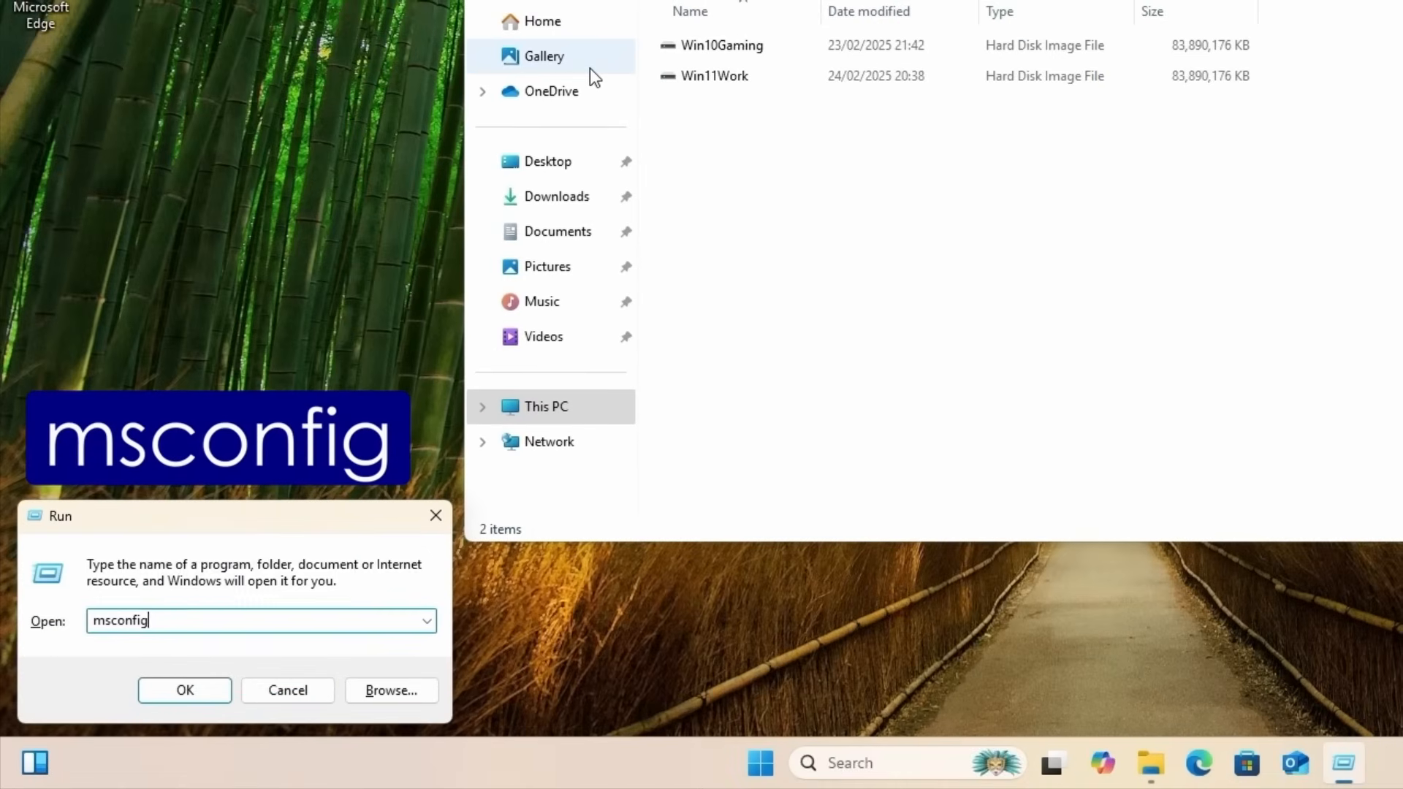
pyautogui.press('Return')
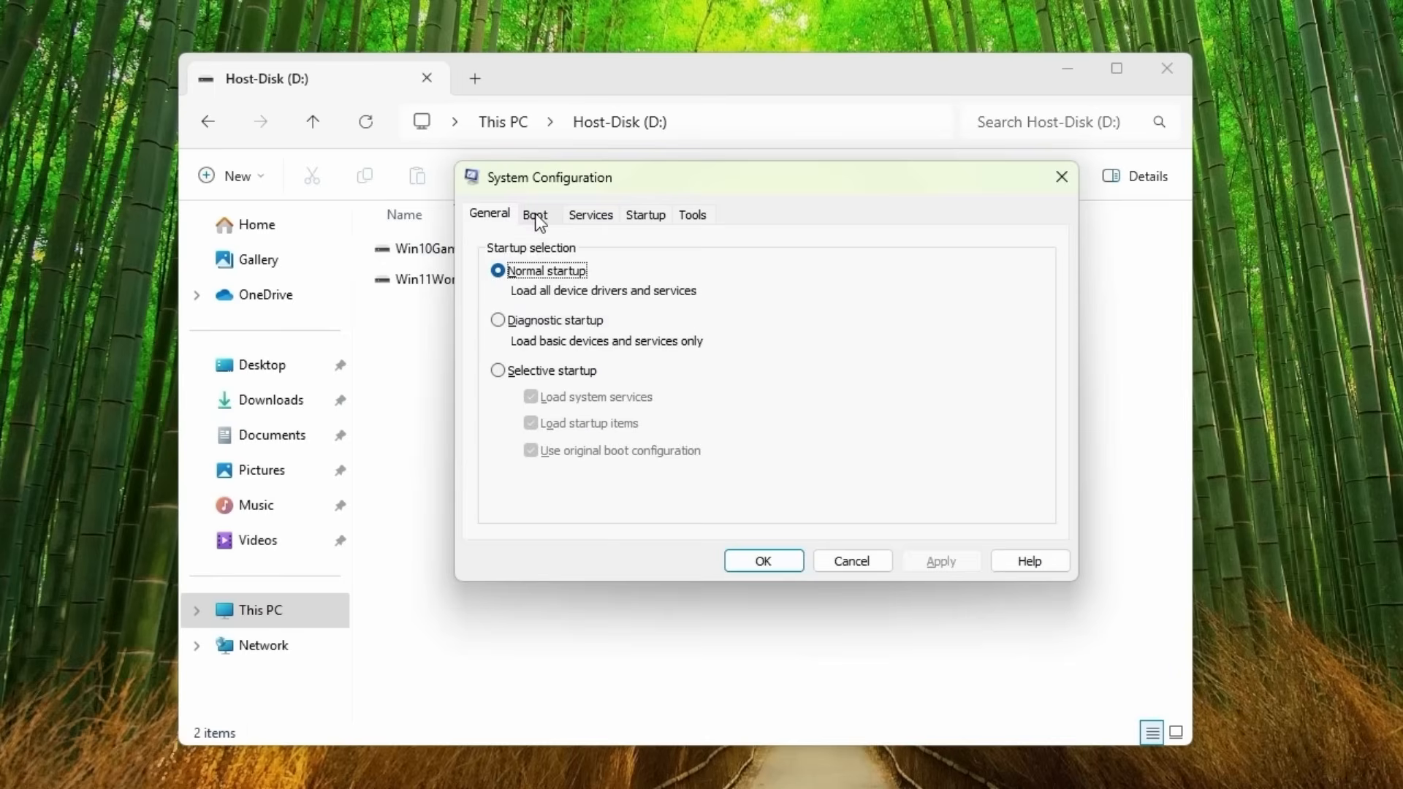
pyautogui.click(823, 11)
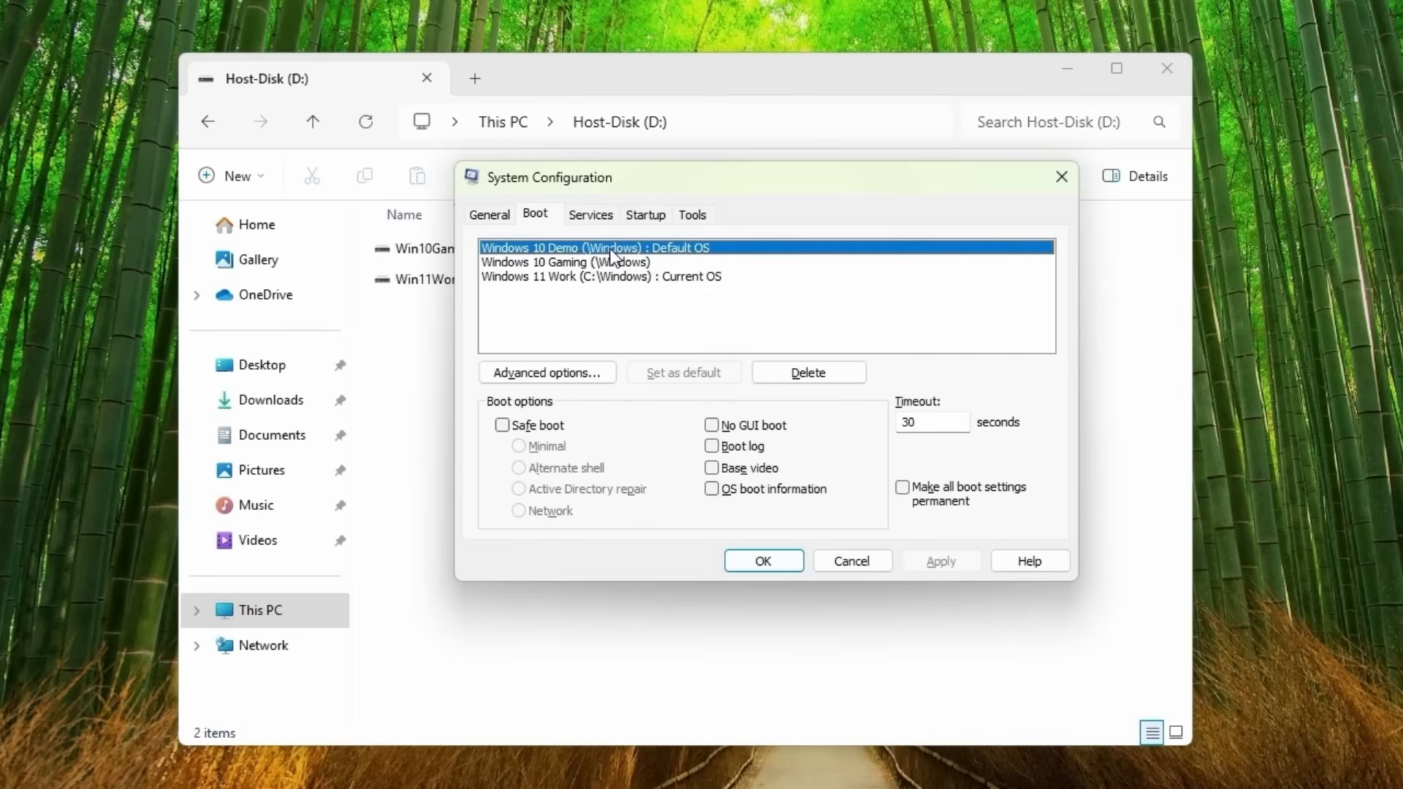
pyautogui.click(793, 371)
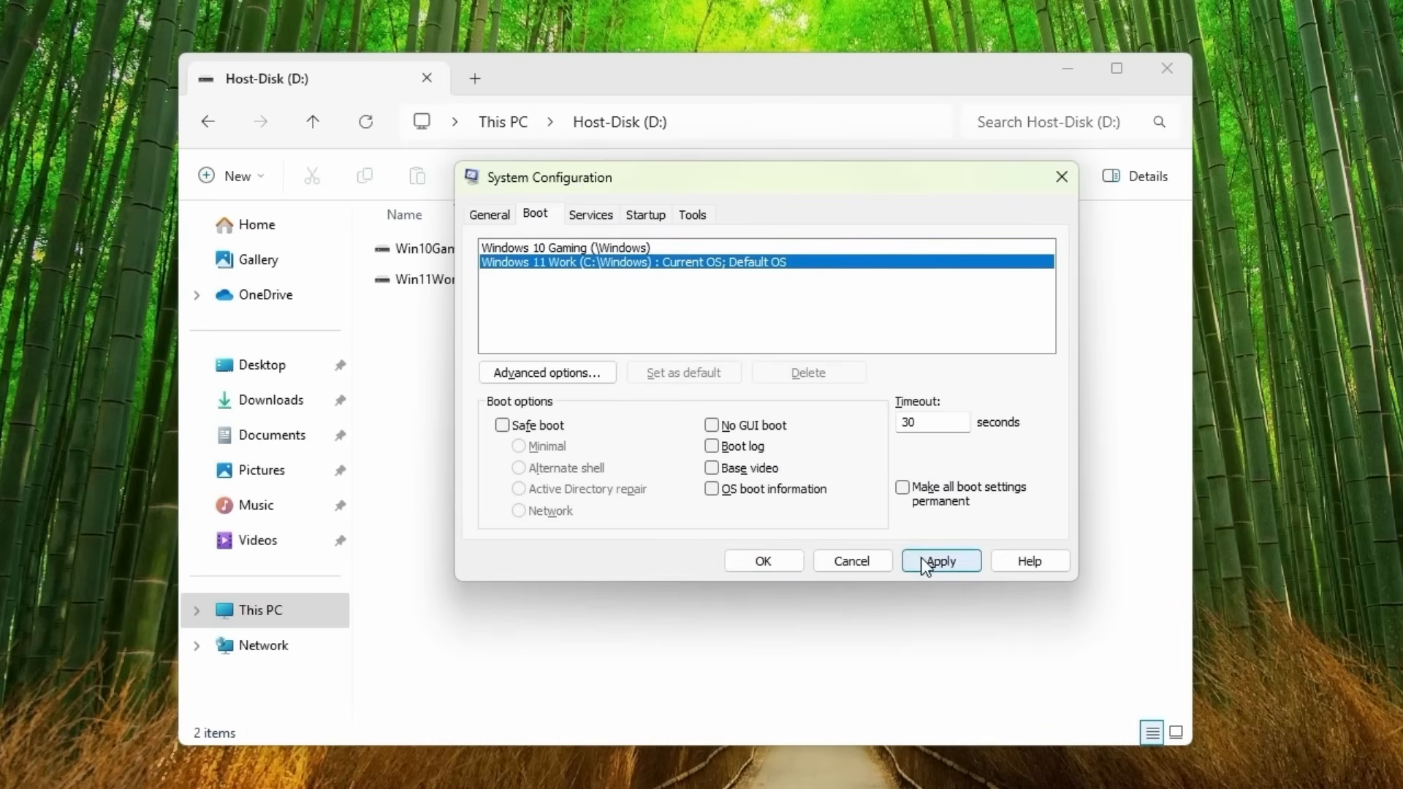
pyautogui.click(925, 564)
pyautogui.click(766, 559)
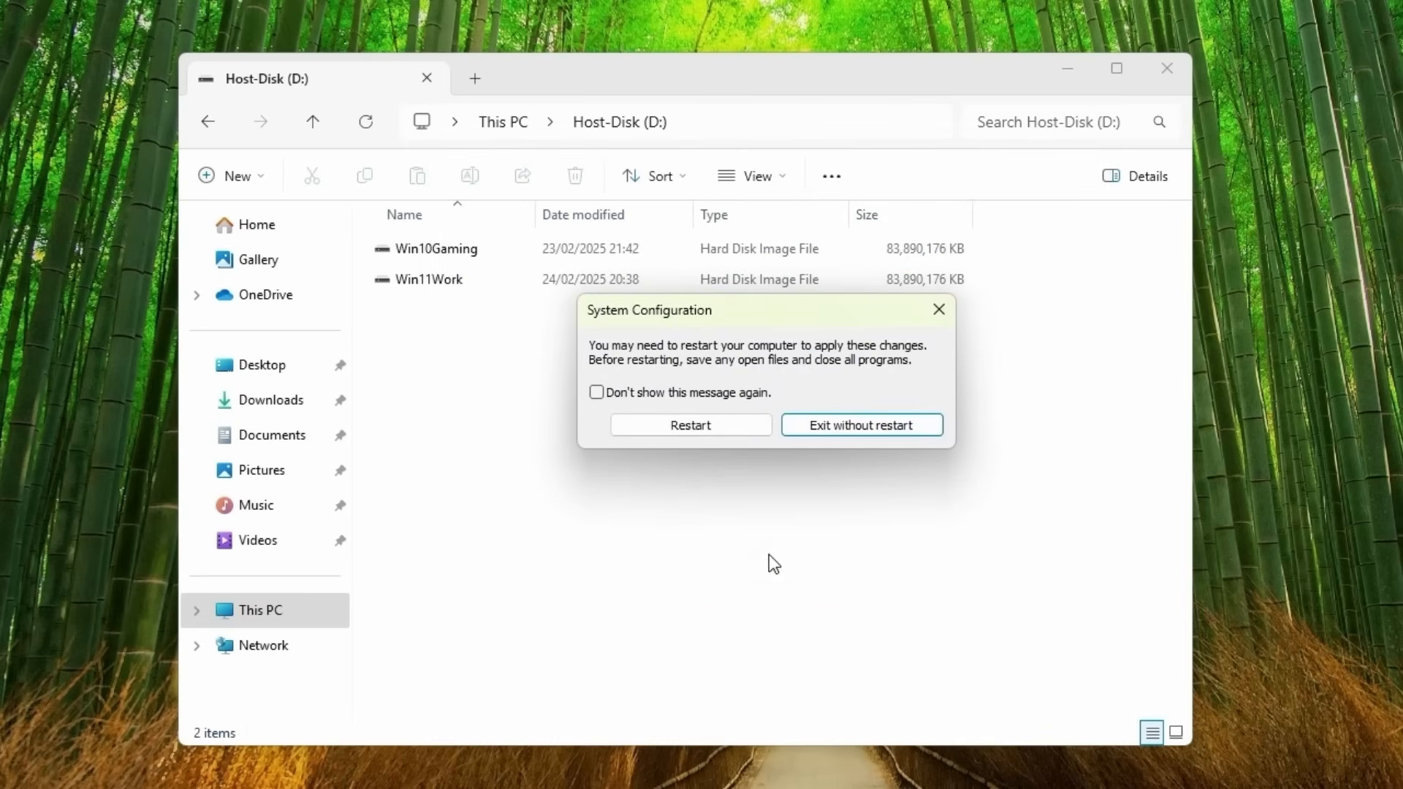
# Restart the computer into the Windows 10 Gaming entry and open File Explorer
pyautogui.click(716, 427)
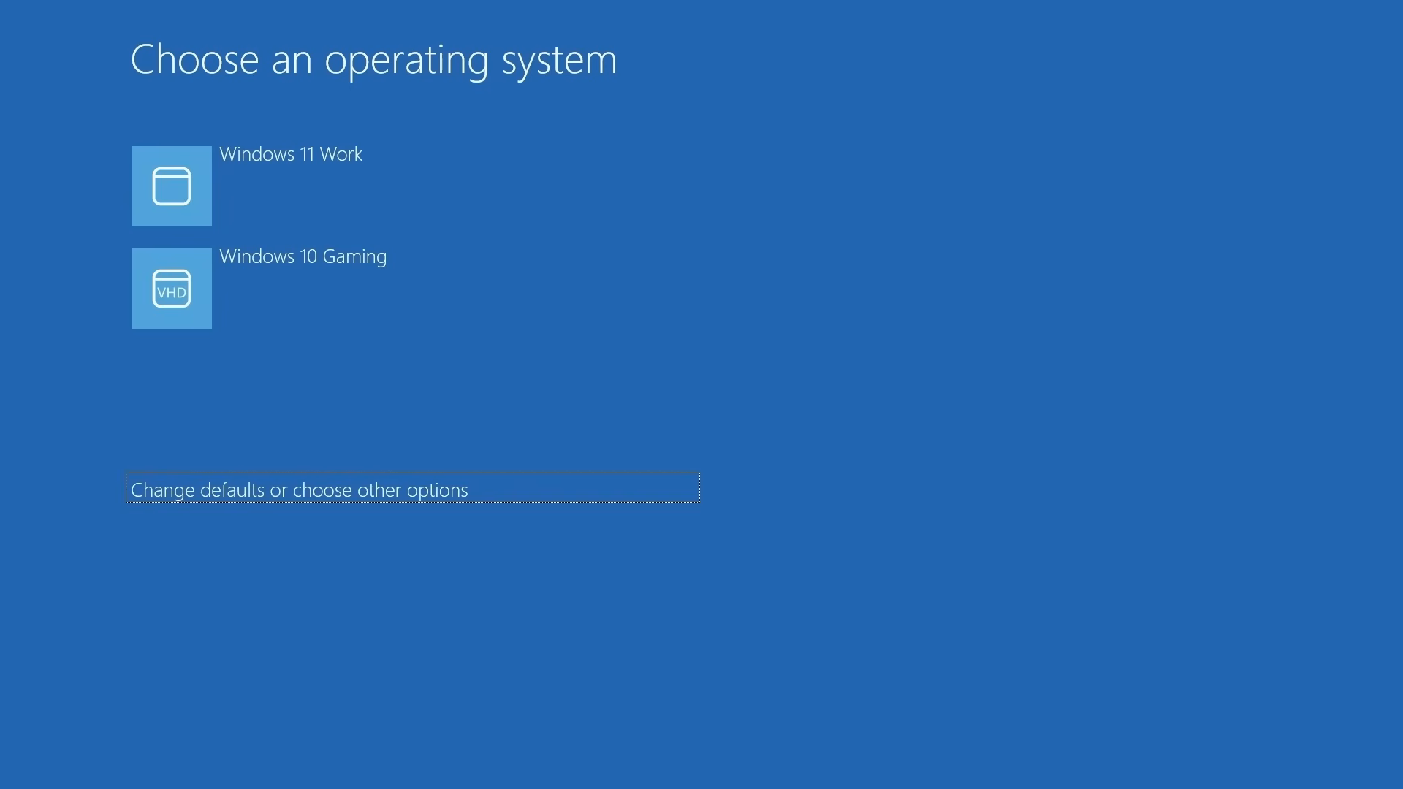
pyautogui.click(392, 294)
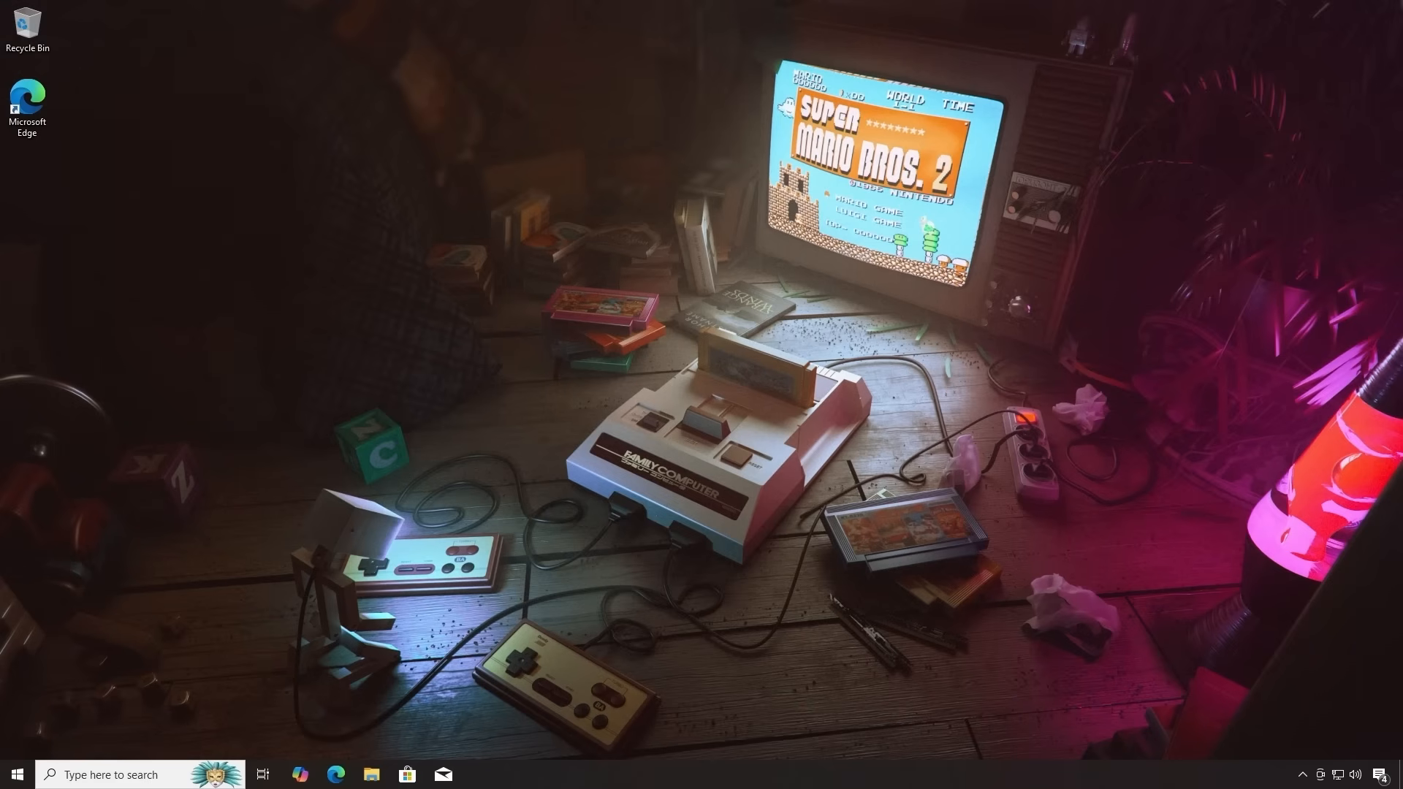
pyautogui.press('super+e')
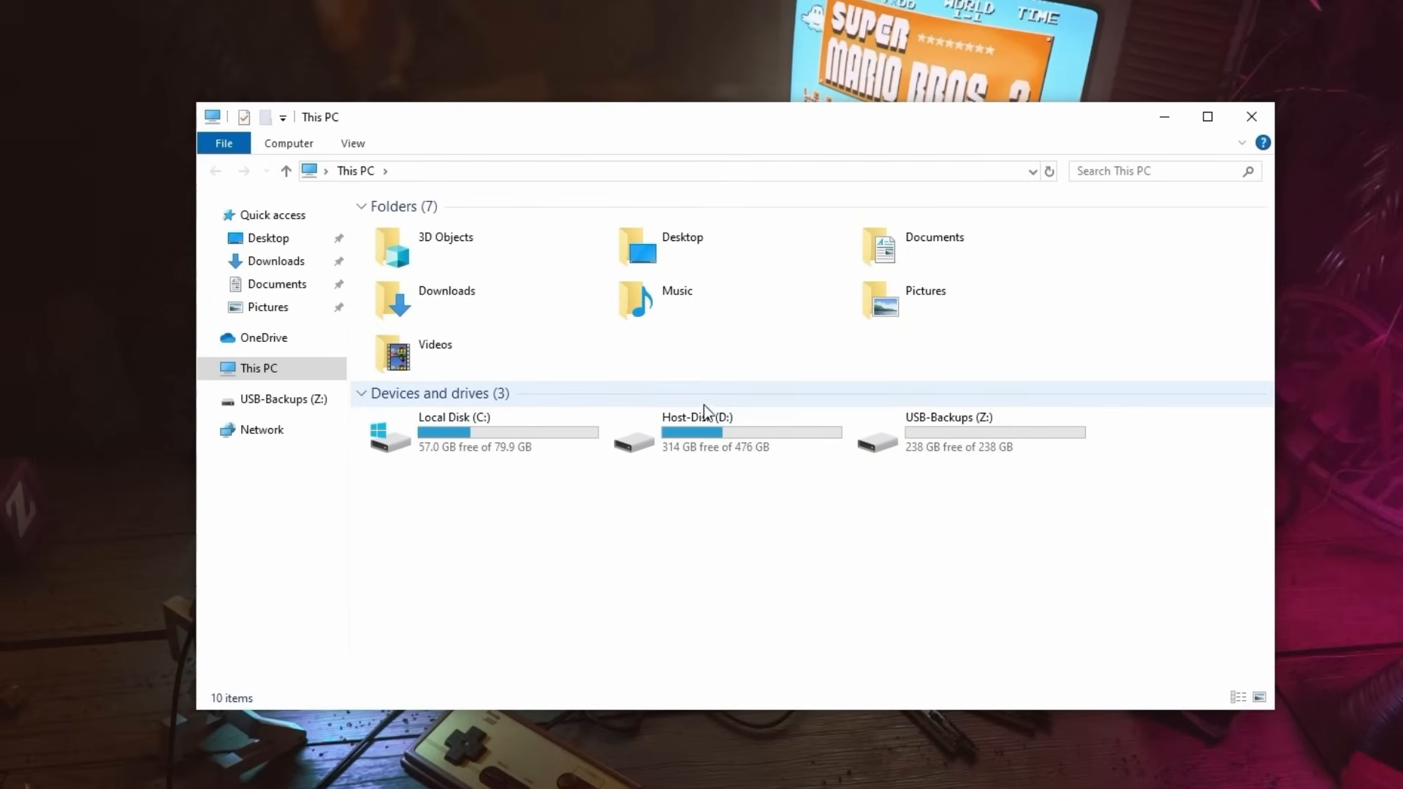
# Copy the Win11Work disk image from Host-Disk (D:) to the USB-Backups (Z:) drive
pyautogui.doubleClick(703, 432)
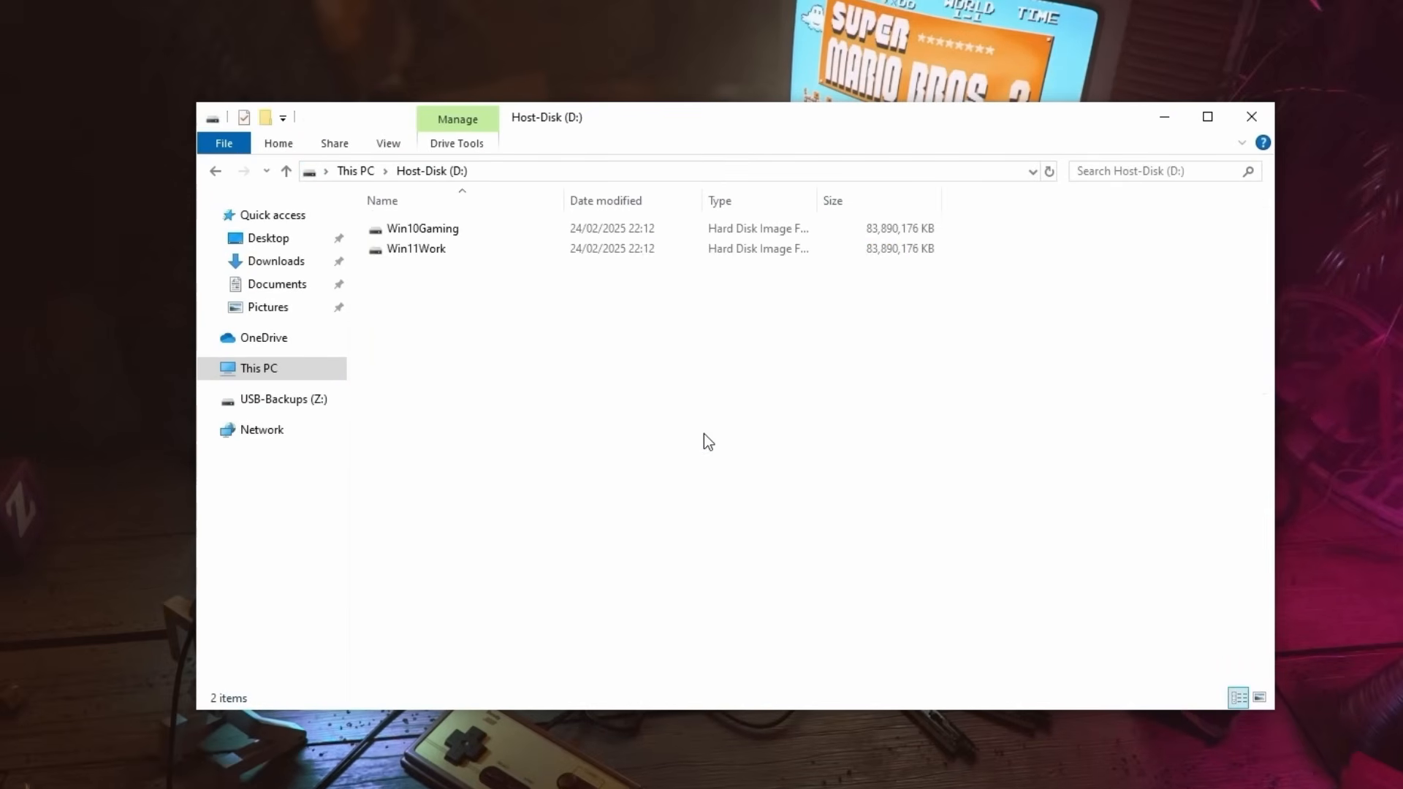
pyautogui.rightClick(439, 250)
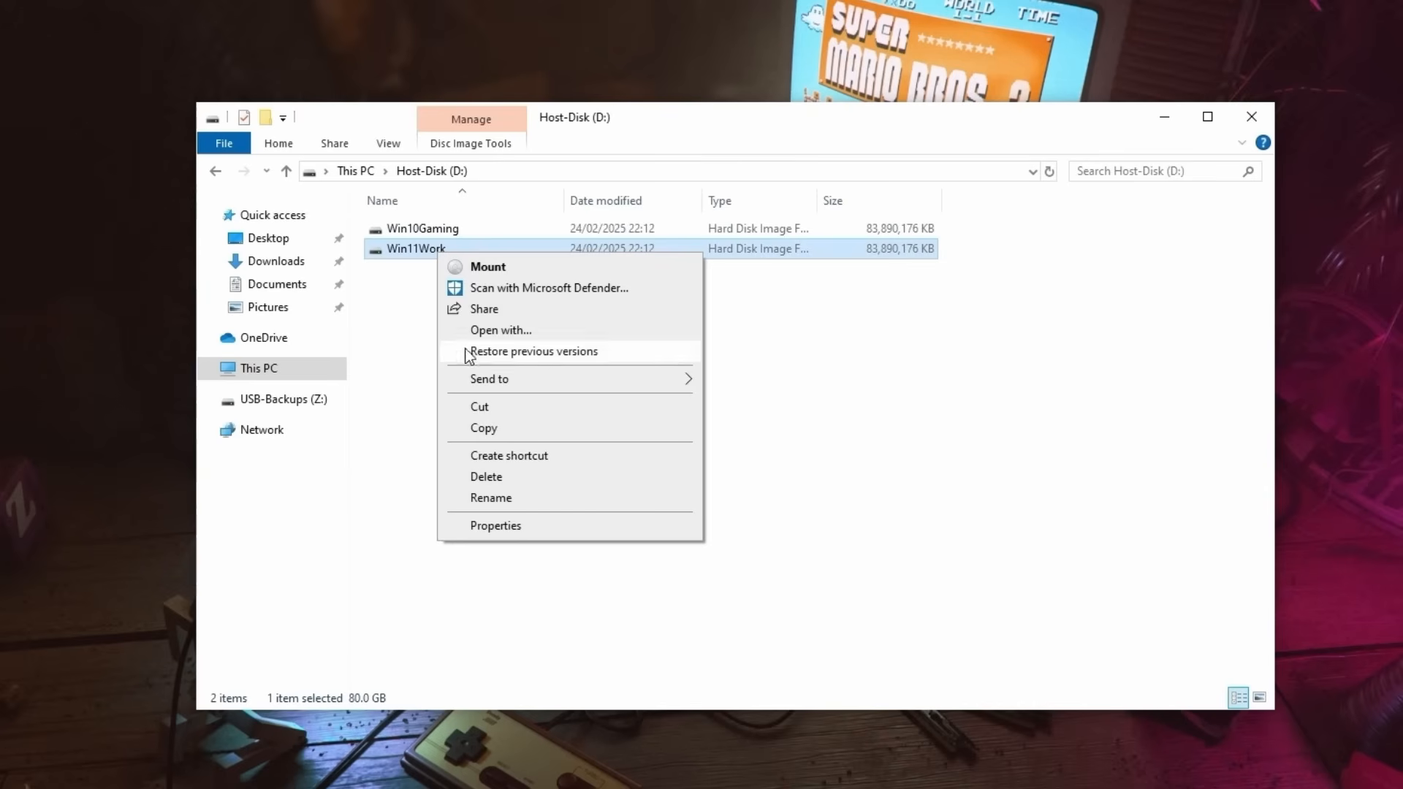
pyautogui.click(480, 428)
pyautogui.click(301, 401)
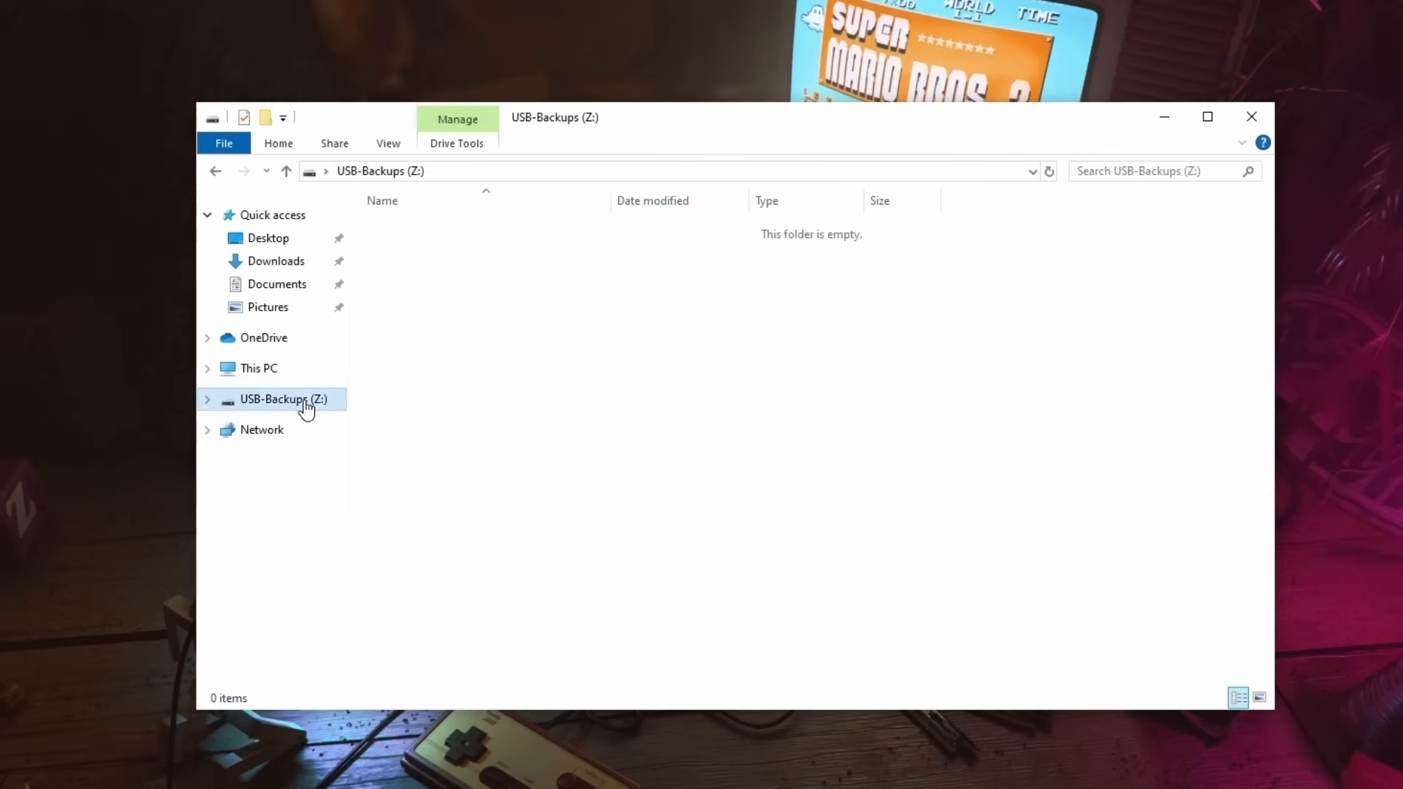
pyautogui.rightClick(507, 325)
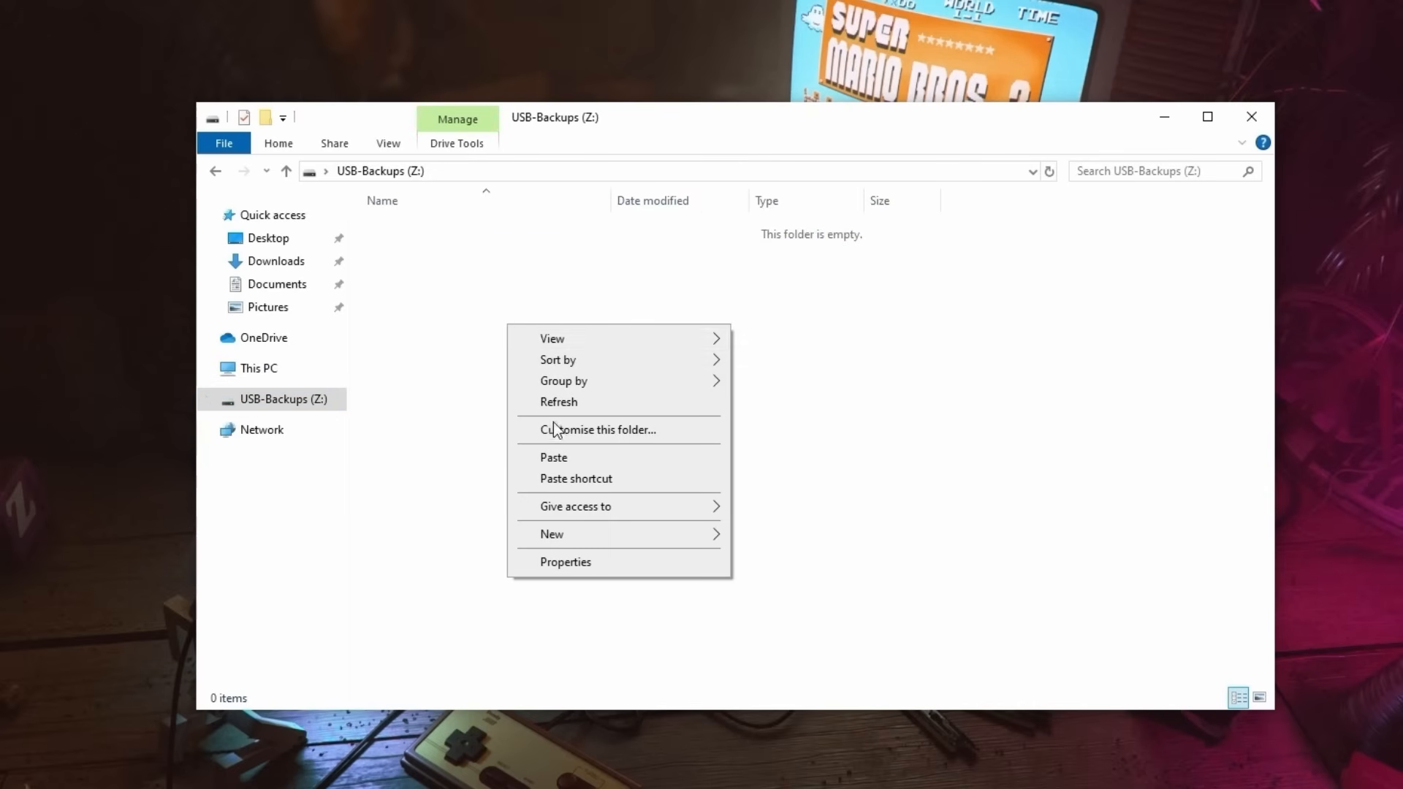
pyautogui.click(562, 457)
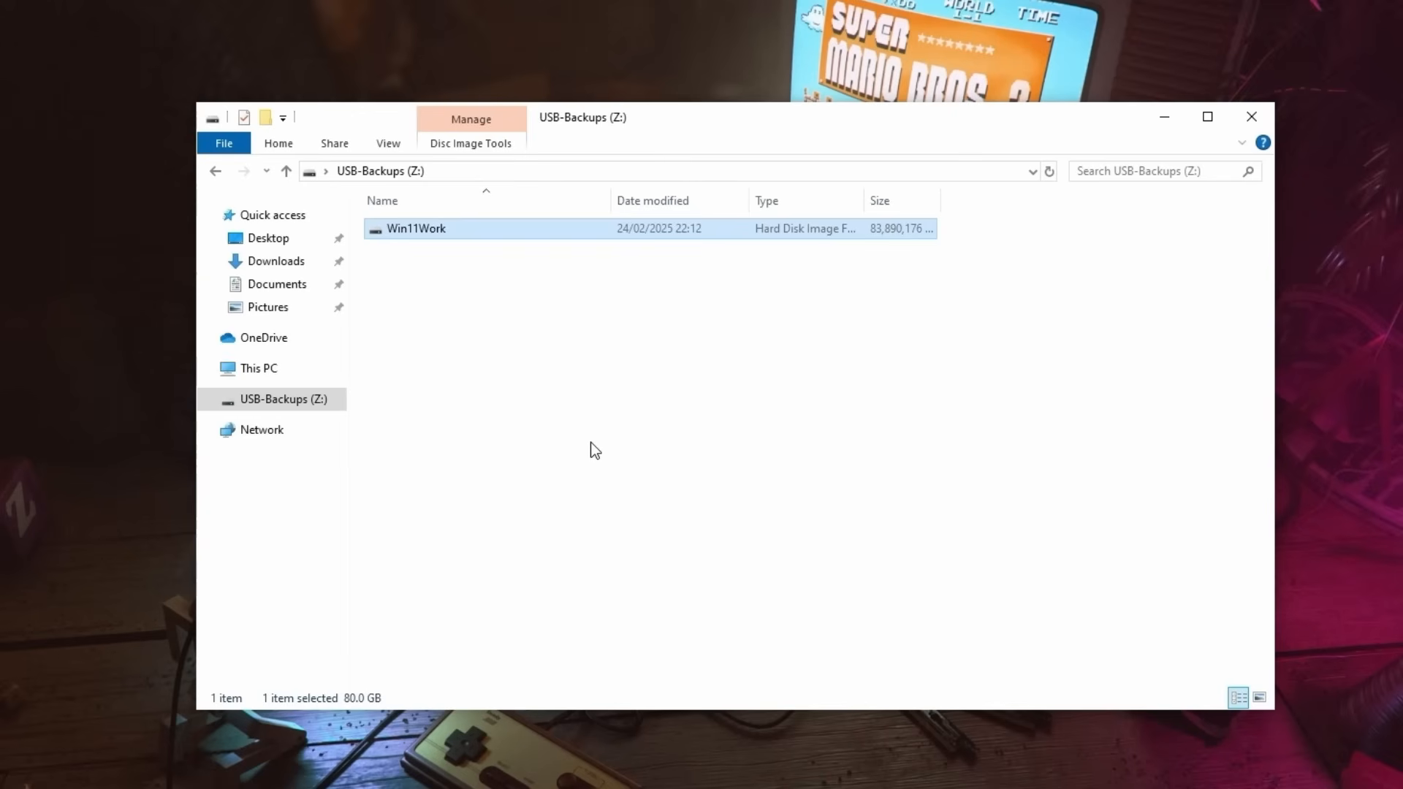
# Rename the copied Win11Work disk image on USB-Backups (Z:) to Win11 Restore
pyautogui.rightClick(541, 227)
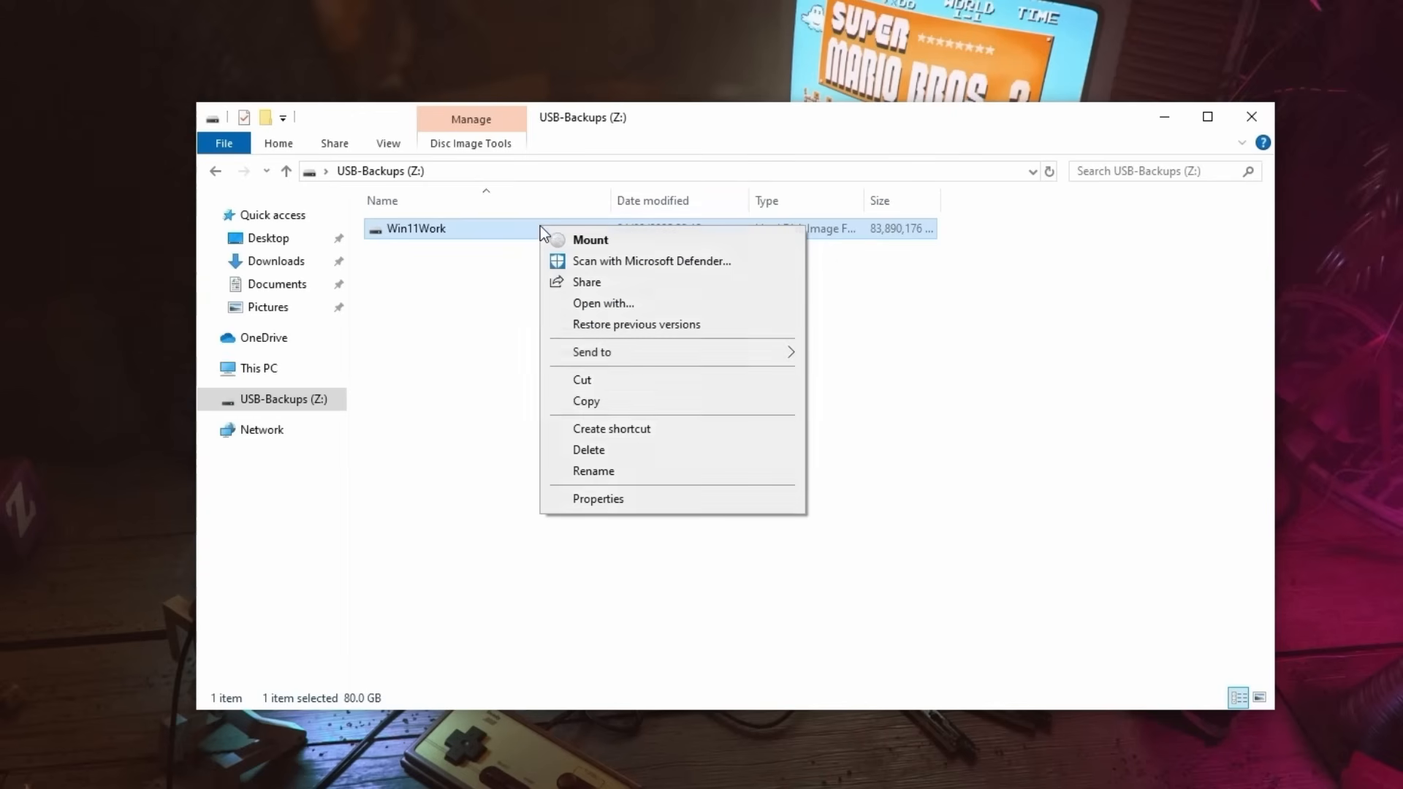
pyautogui.click(597, 470)
pyautogui.write('Win11 Restore')
pyautogui.press('Return')
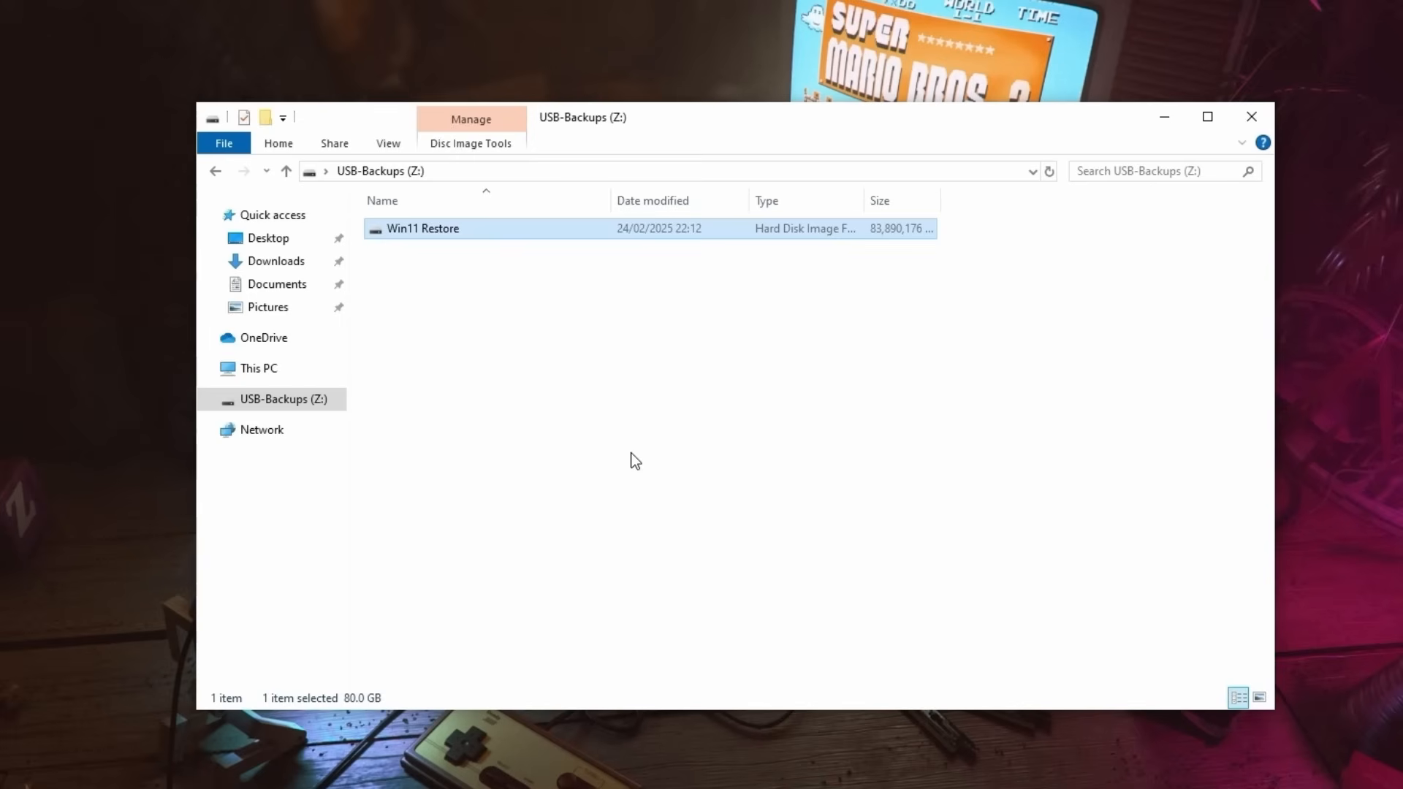
# Copy Win11 Restore from USB-Backups (Z:) to Host-Disk (D:) and close File Explorer
pyautogui.rightClick(538, 233)
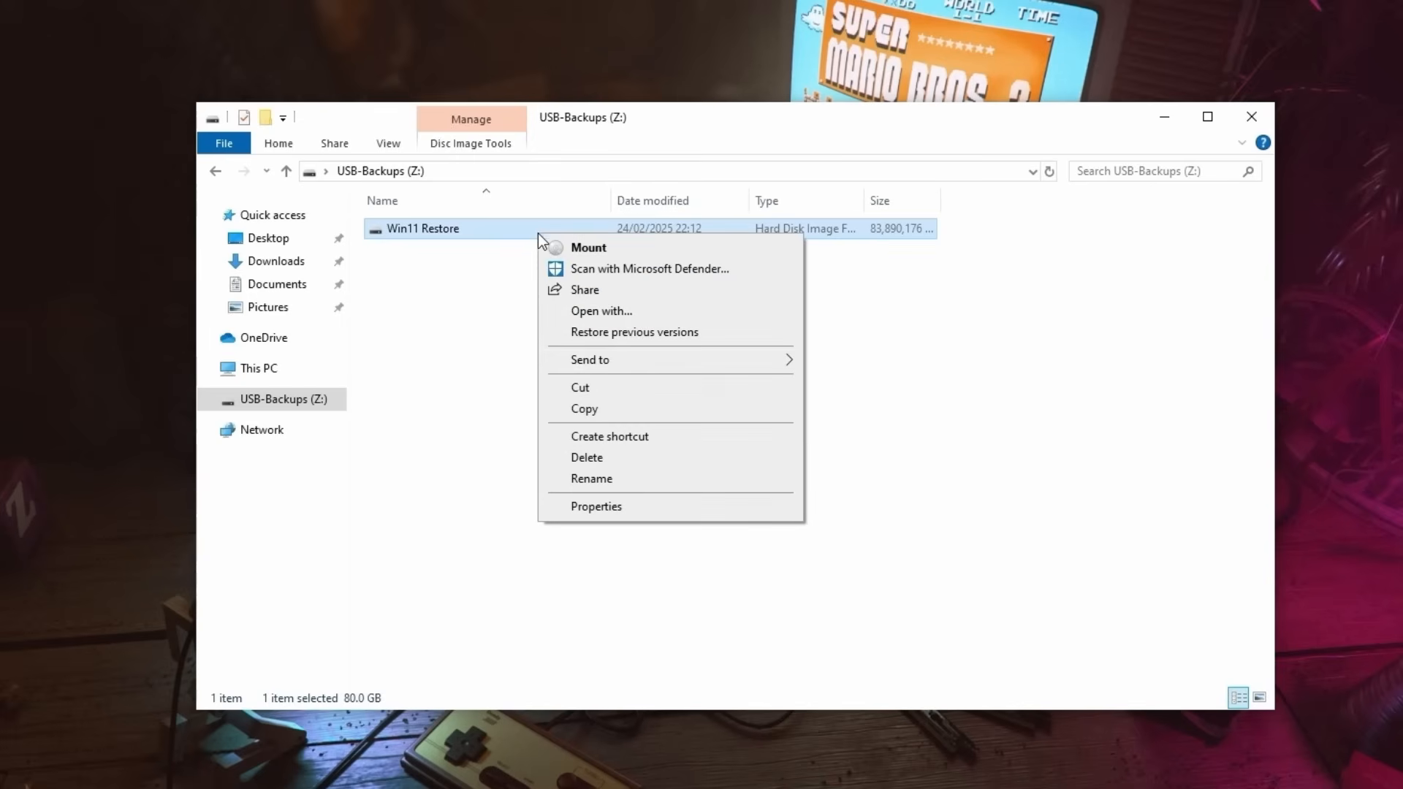
pyautogui.click(602, 409)
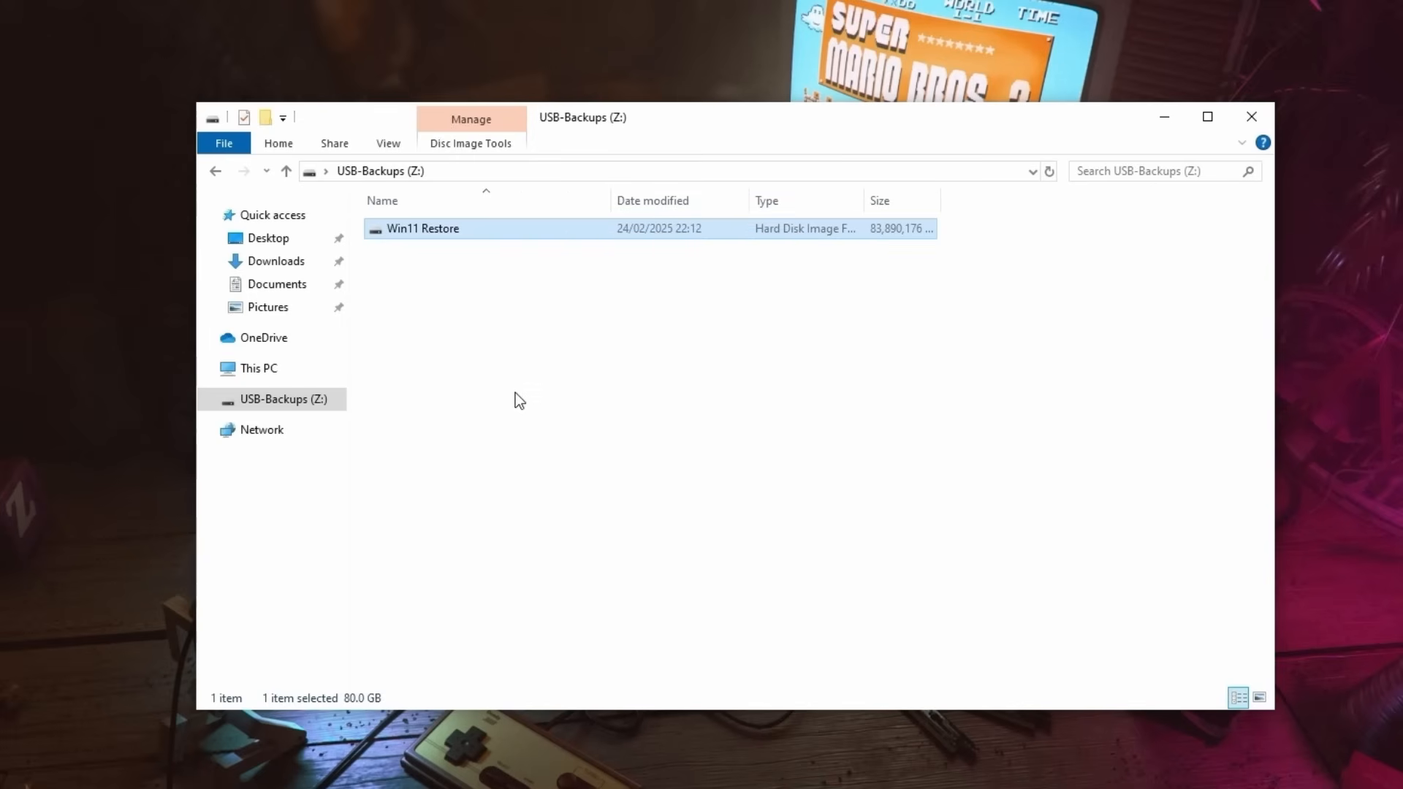
pyautogui.click(300, 373)
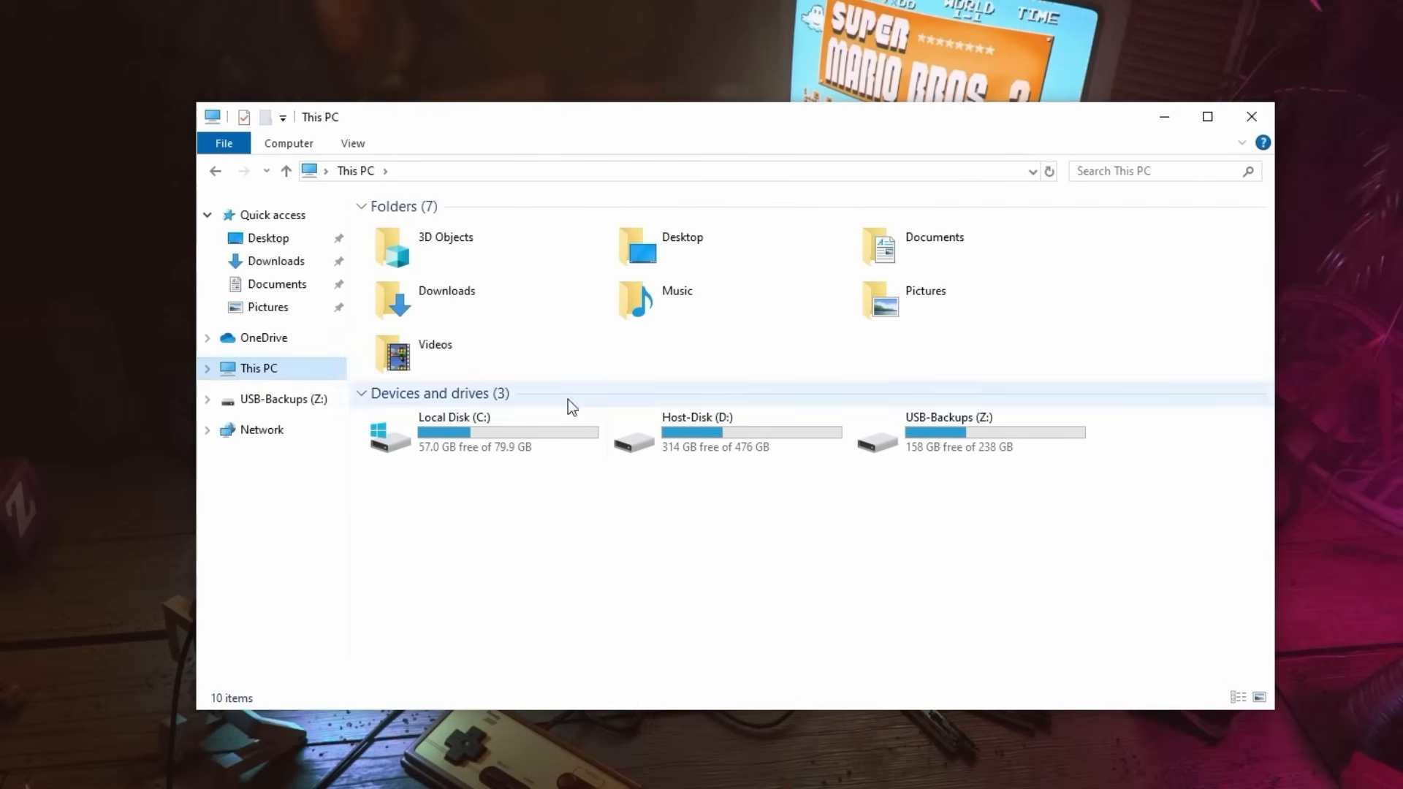
pyautogui.doubleClick(703, 420)
pyautogui.rightClick(475, 352)
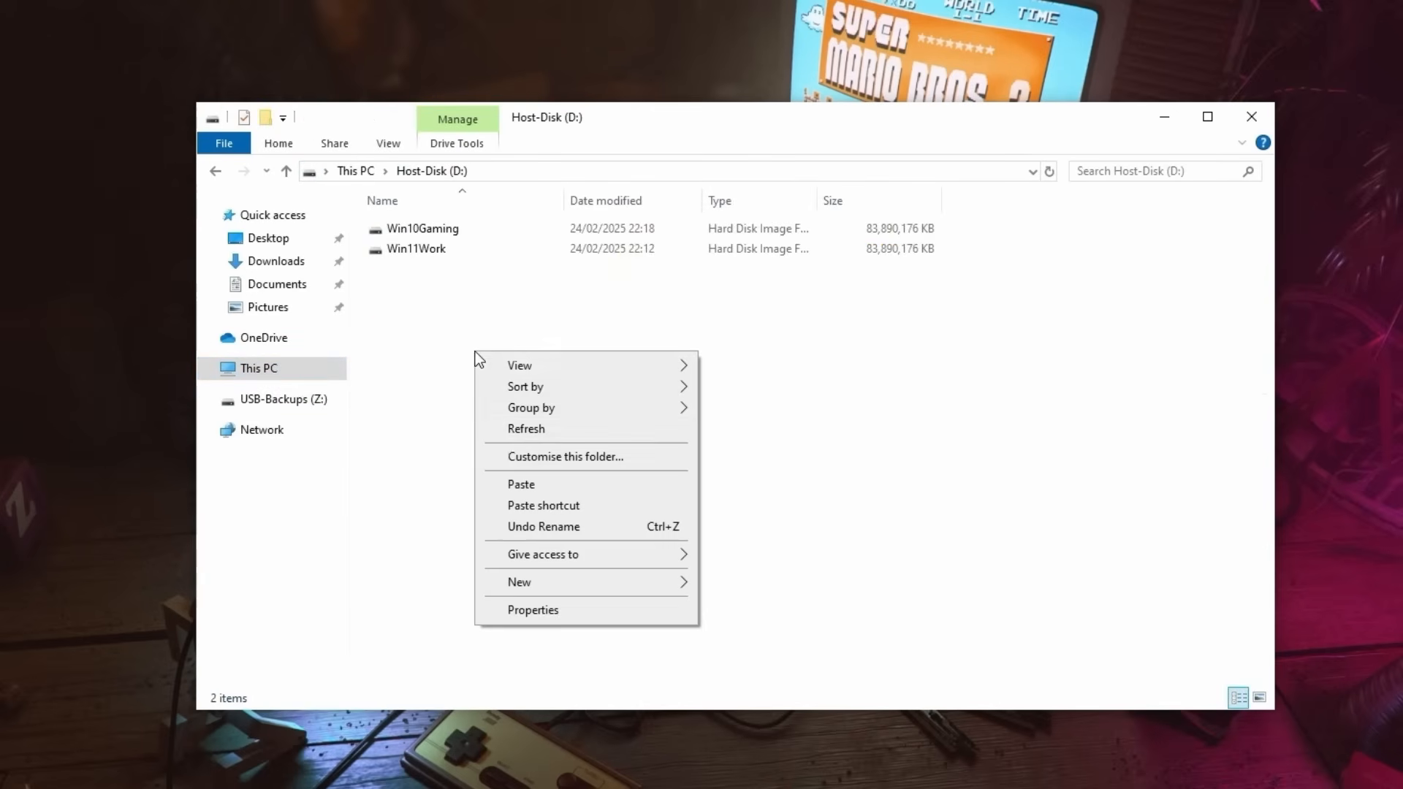
pyautogui.click(520, 484)
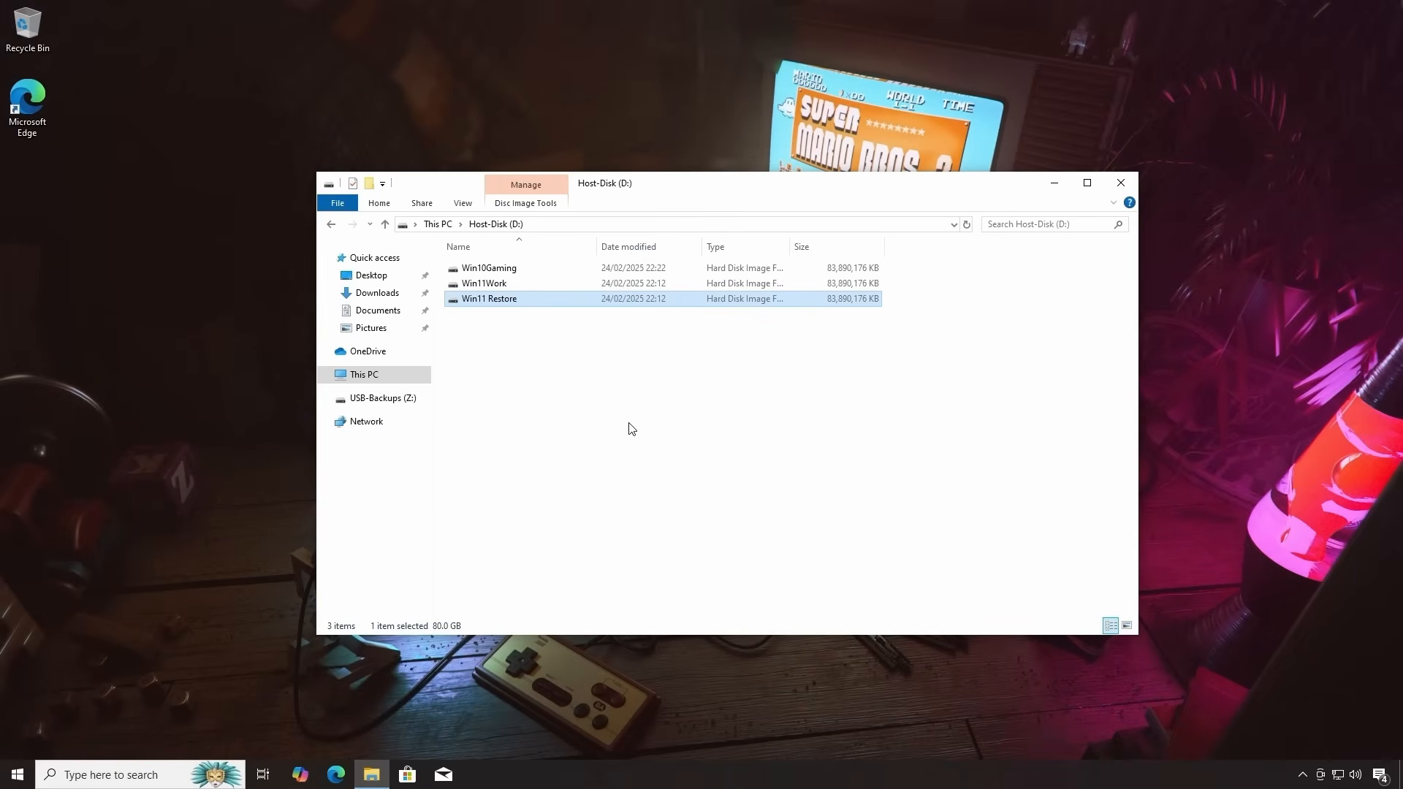
pyautogui.click(1120, 184)
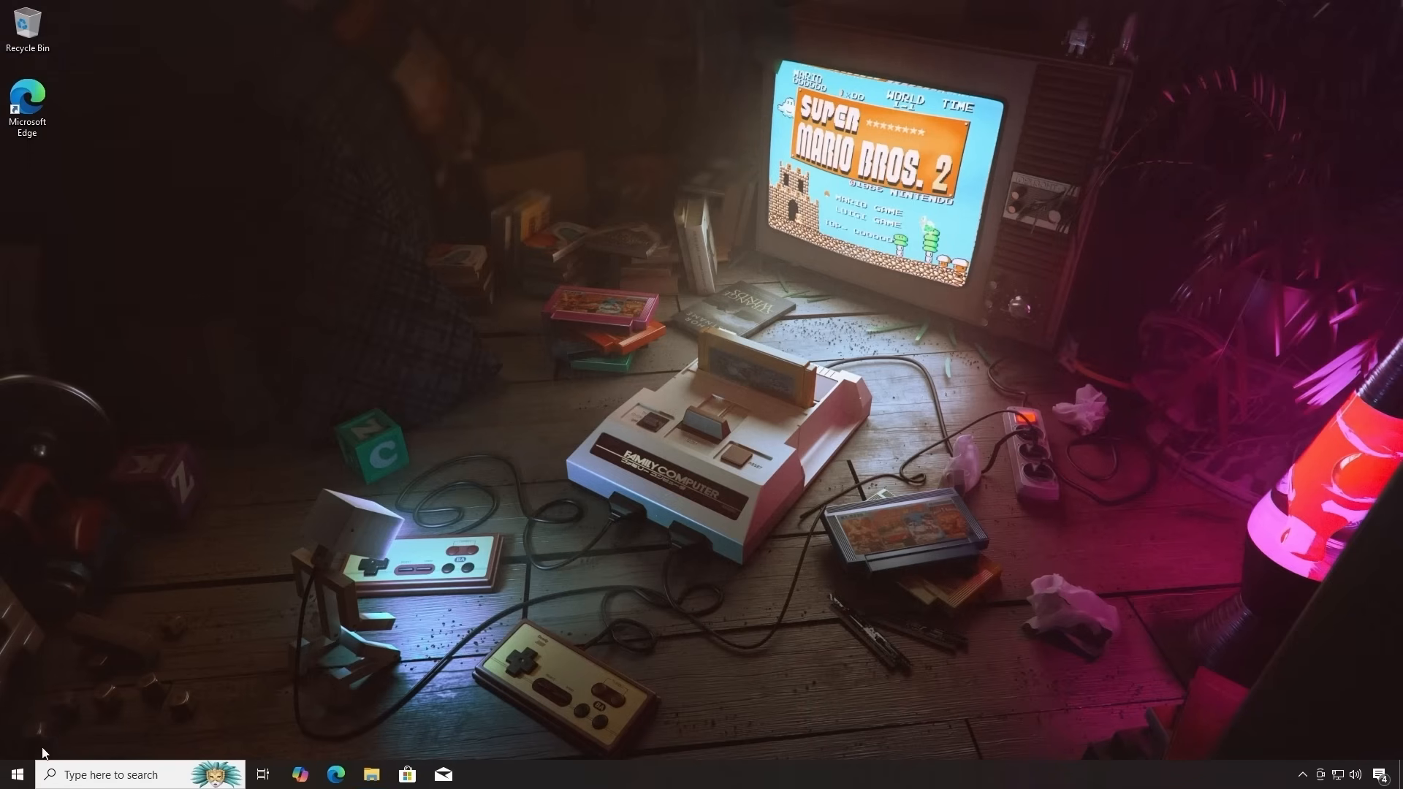
# Attach the virtual hard disk D:\Win11 Restore.vhdx in Disk Management, and close Disk Management
pyautogui.rightClick(16, 774)
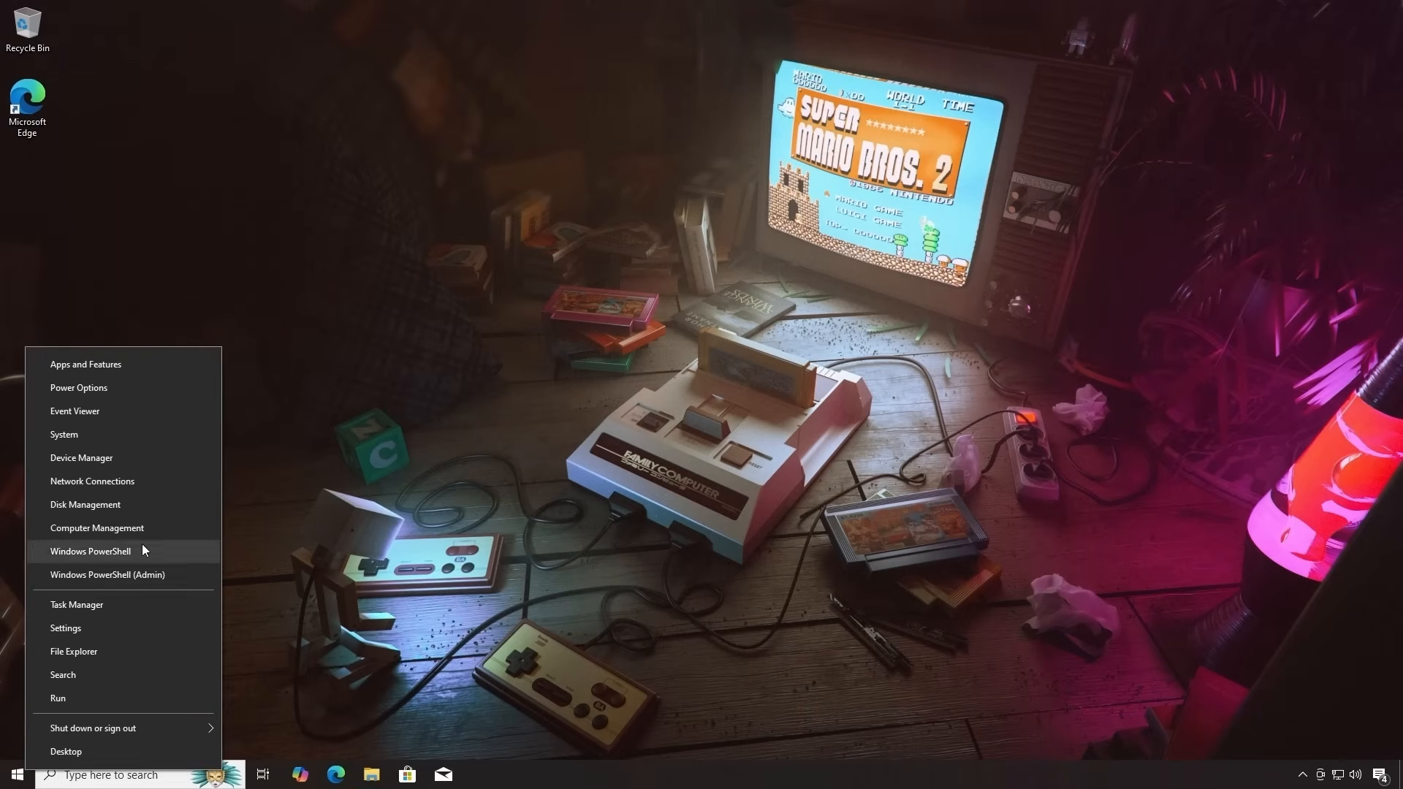
pyautogui.click(156, 506)
pyautogui.moveTo(762, 545); pyautogui.dragTo(1058, 694)
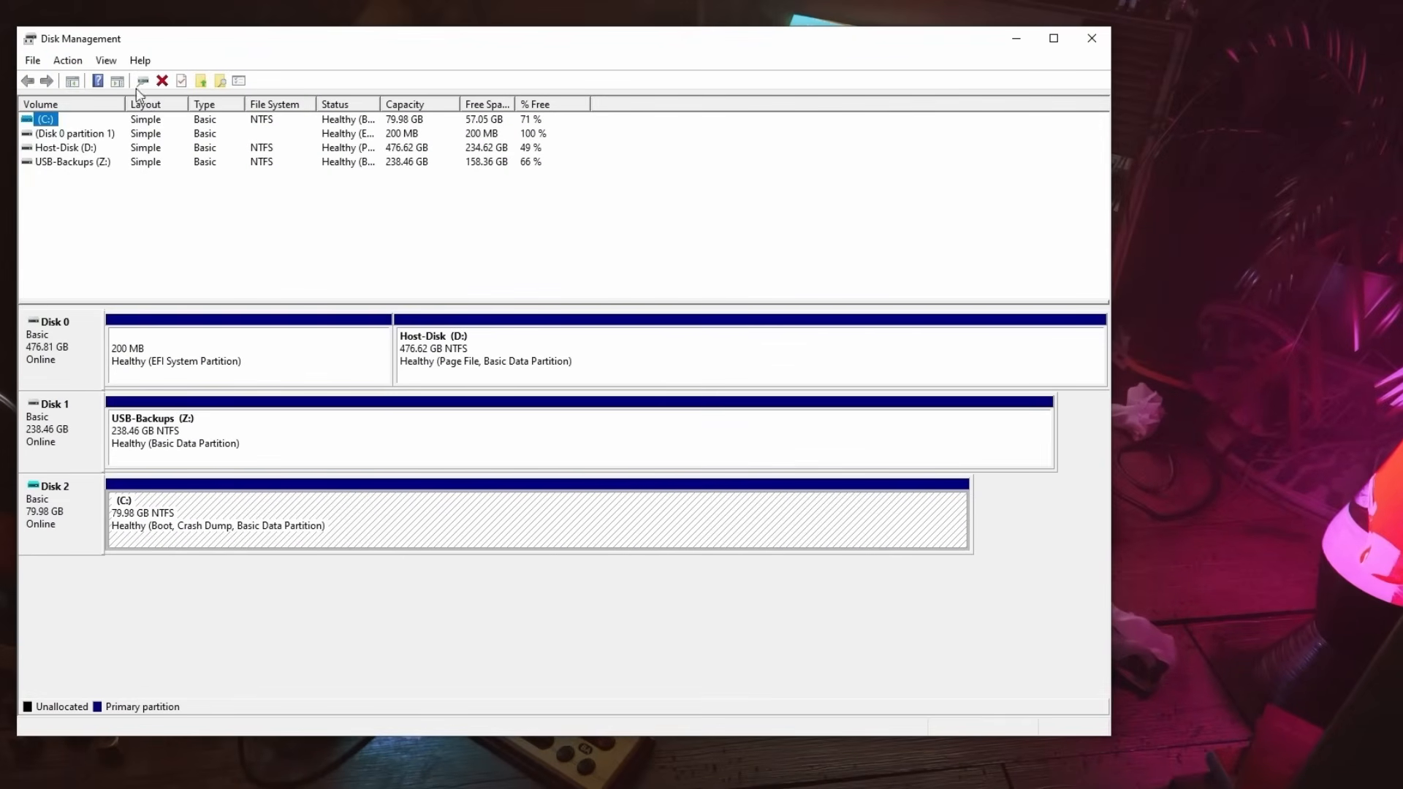
pyautogui.click(68, 60)
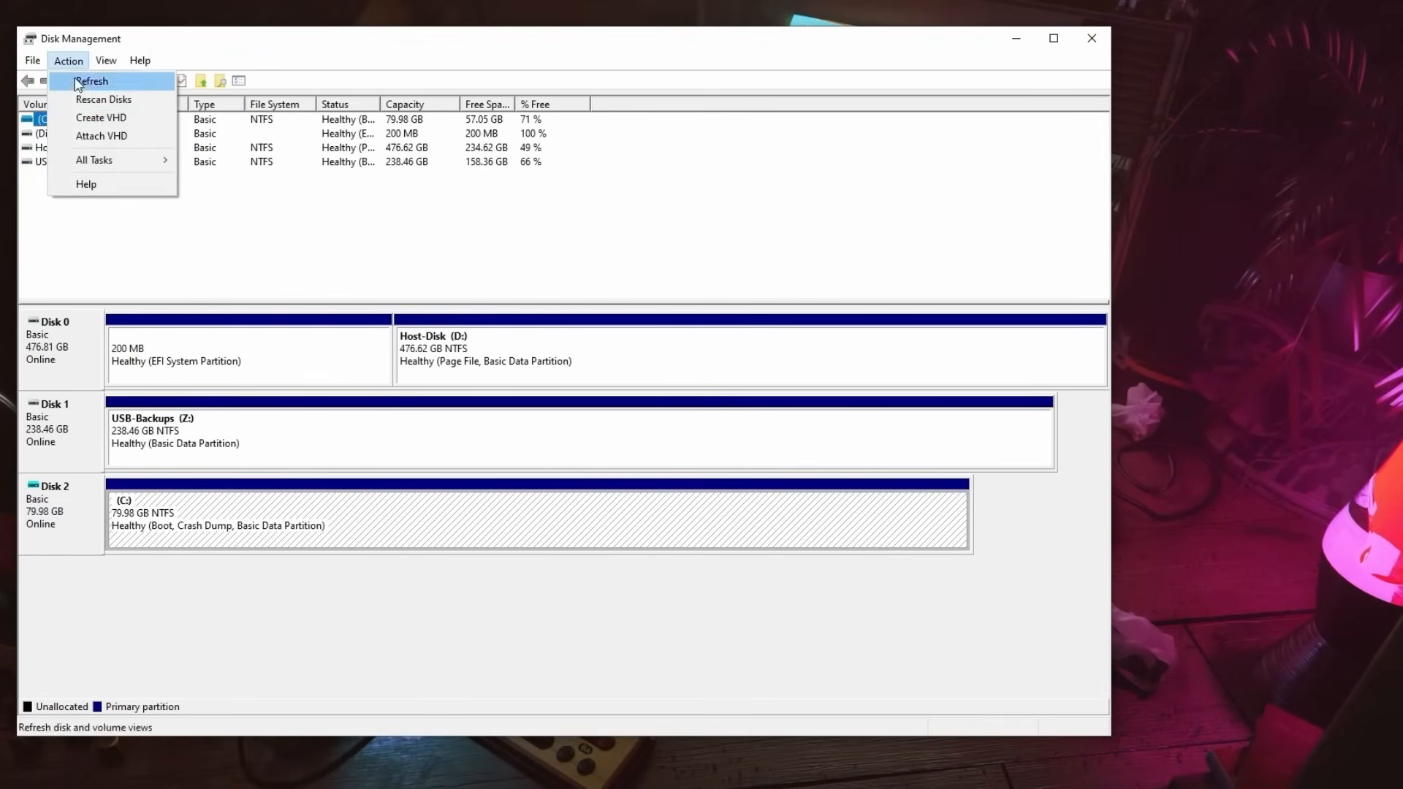
pyautogui.click(89, 139)
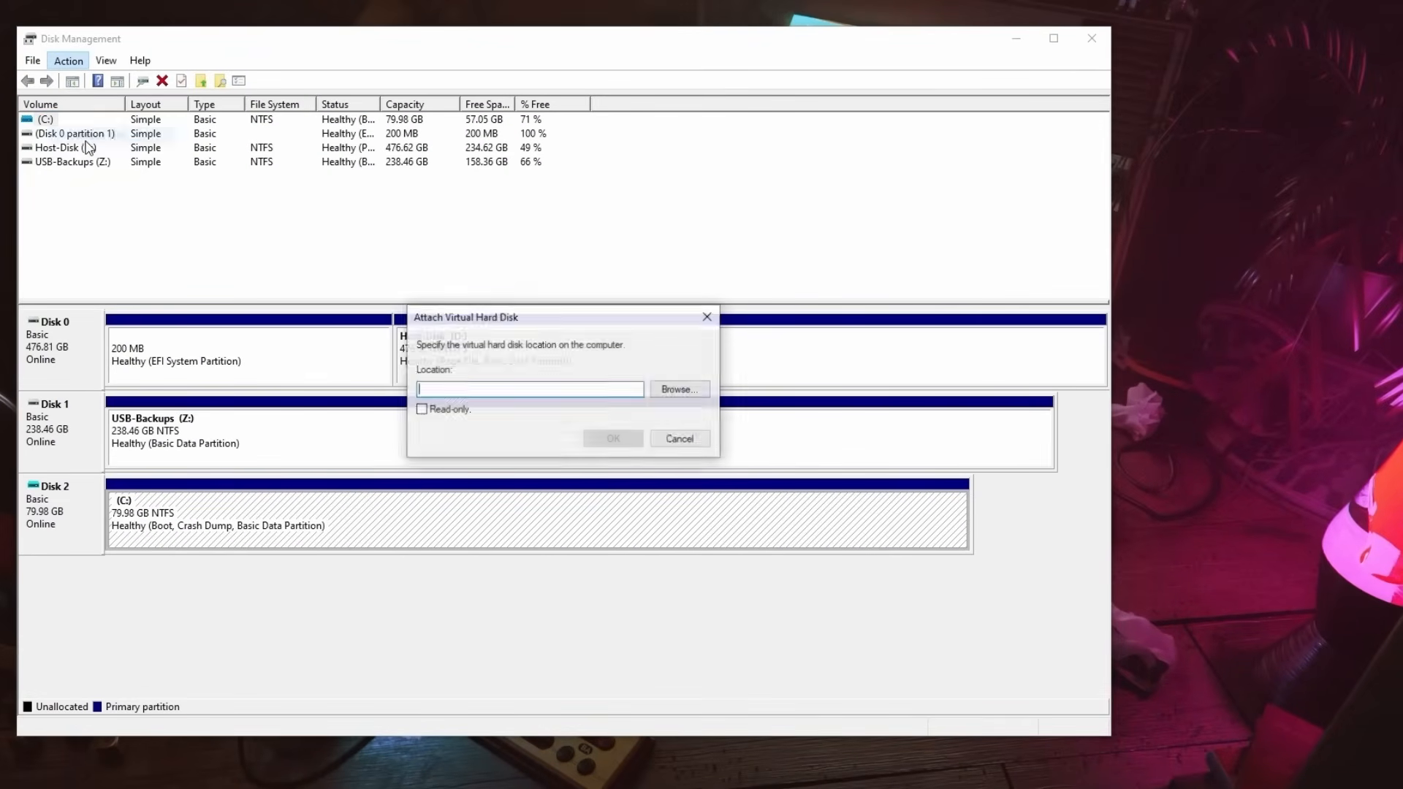
pyautogui.click(668, 396)
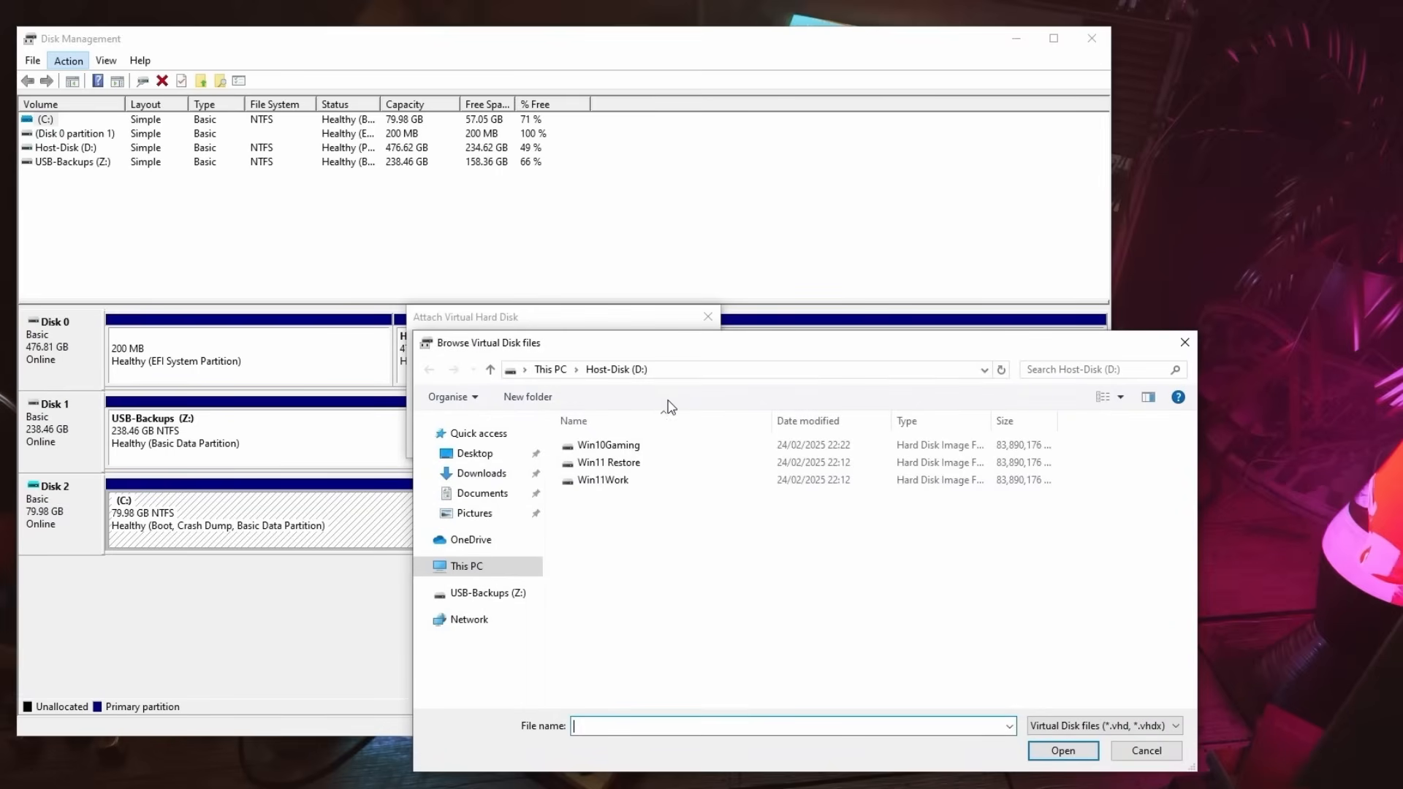
pyautogui.doubleClick(635, 465)
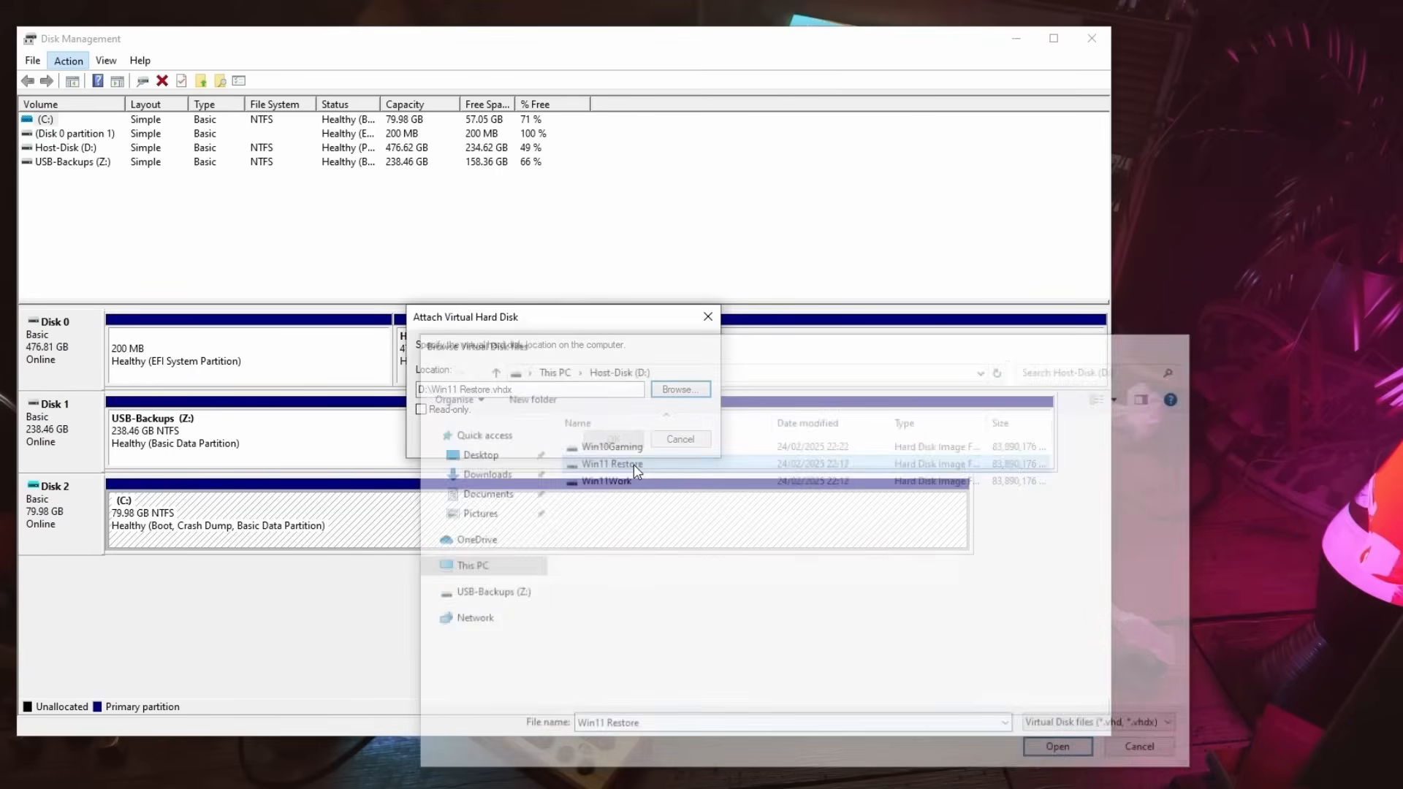
pyautogui.click(613, 439)
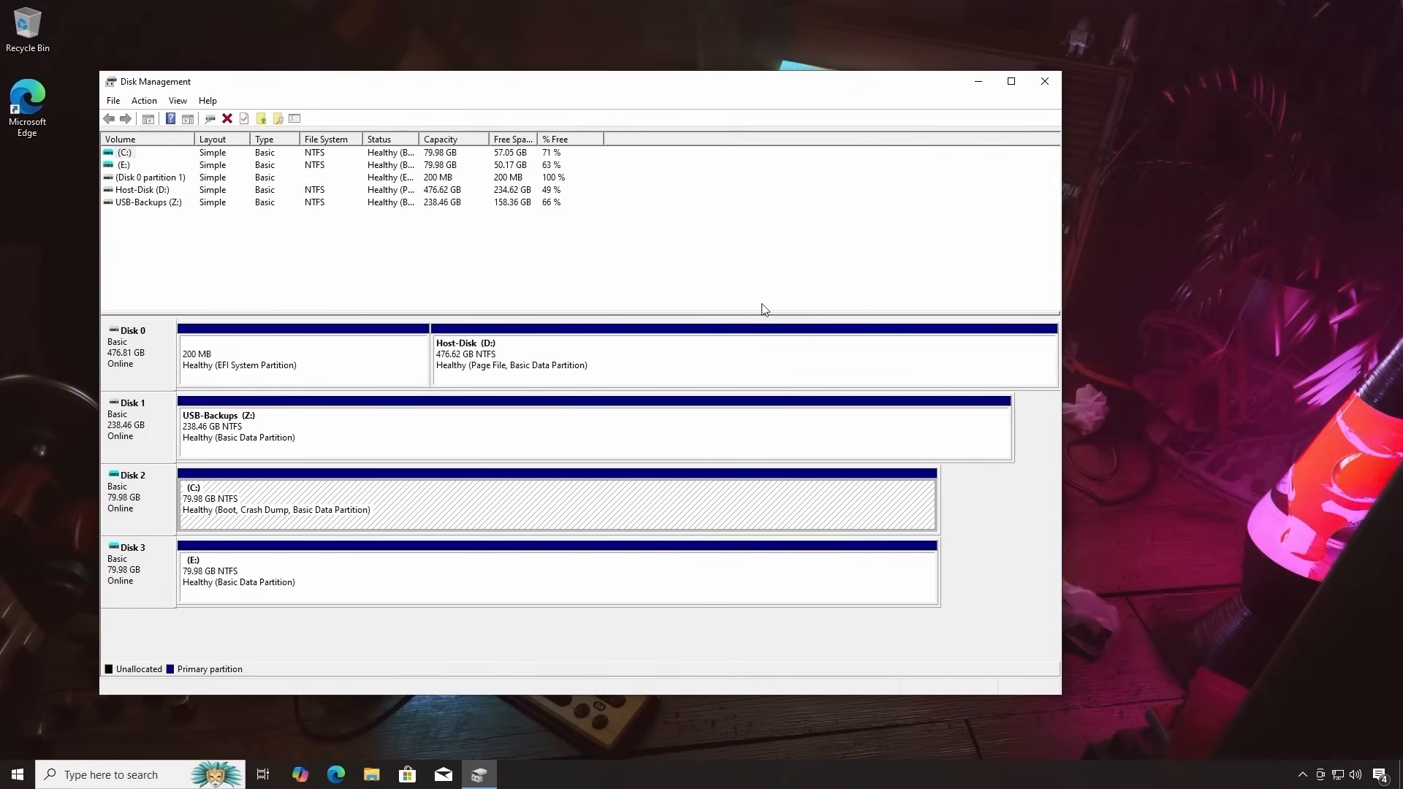
pyautogui.click(1040, 76)
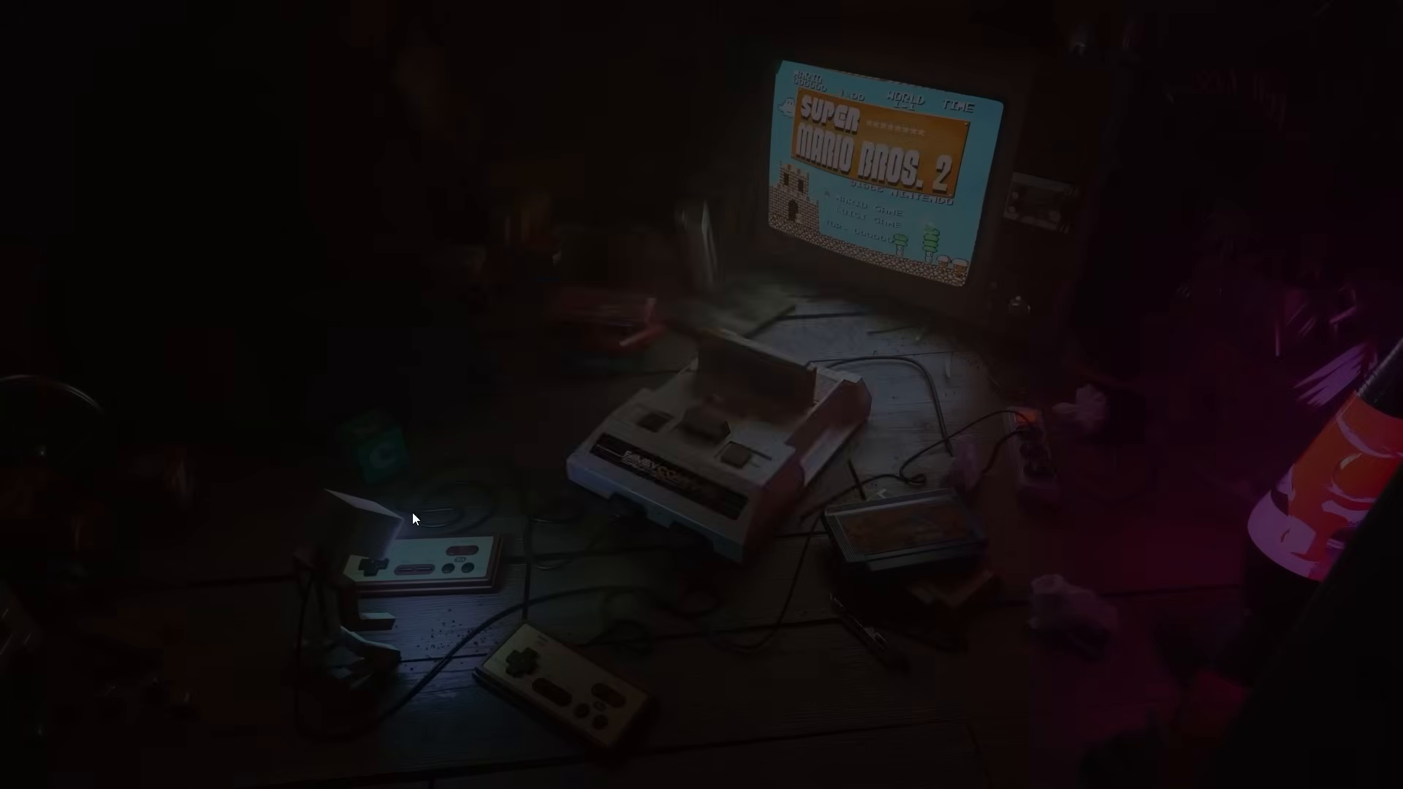
# Create boot files for the Windows installation on E: by running bcdboot e:\windows in an administrator Command Prompt, and close it
pyautogui.click(558, 483)
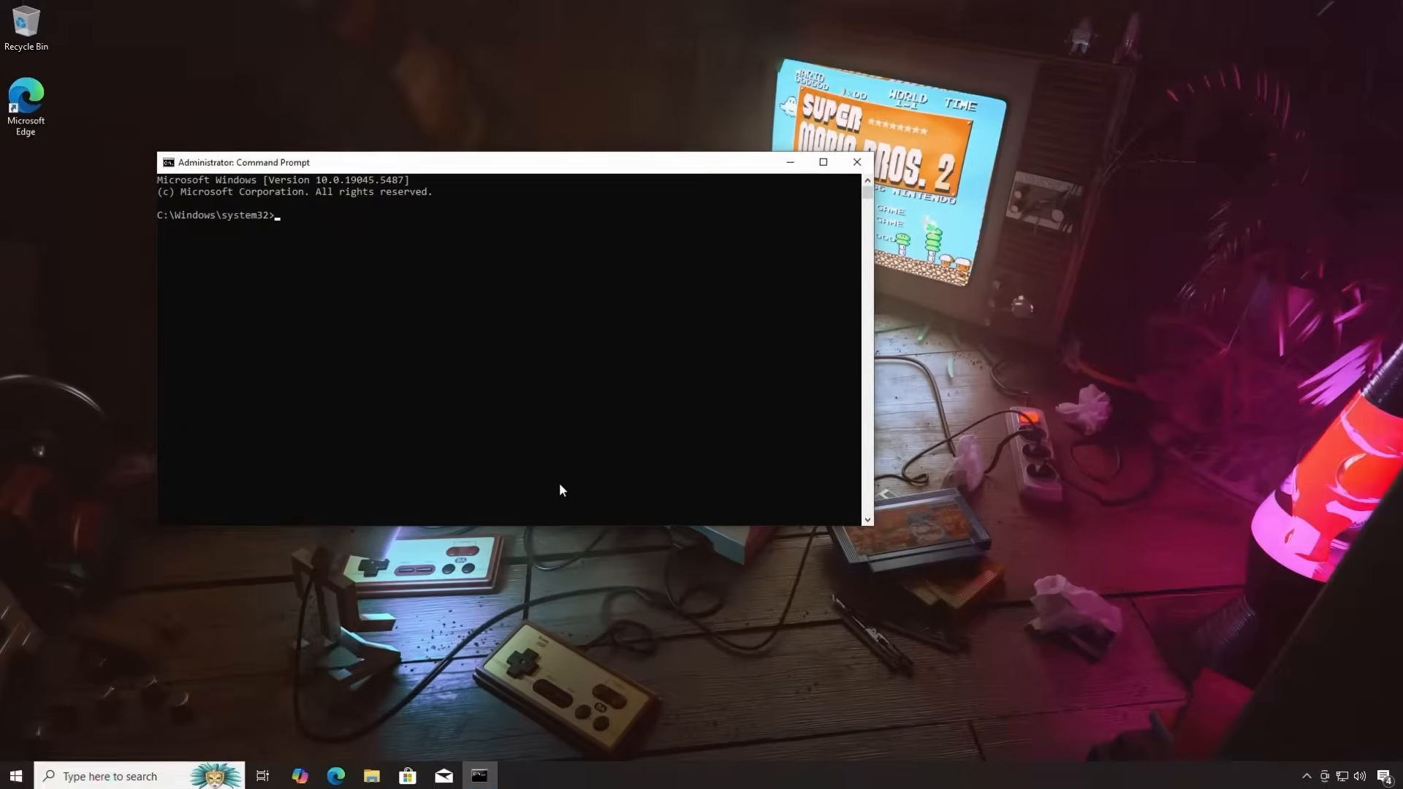
pyautogui.write('bcdboot e')
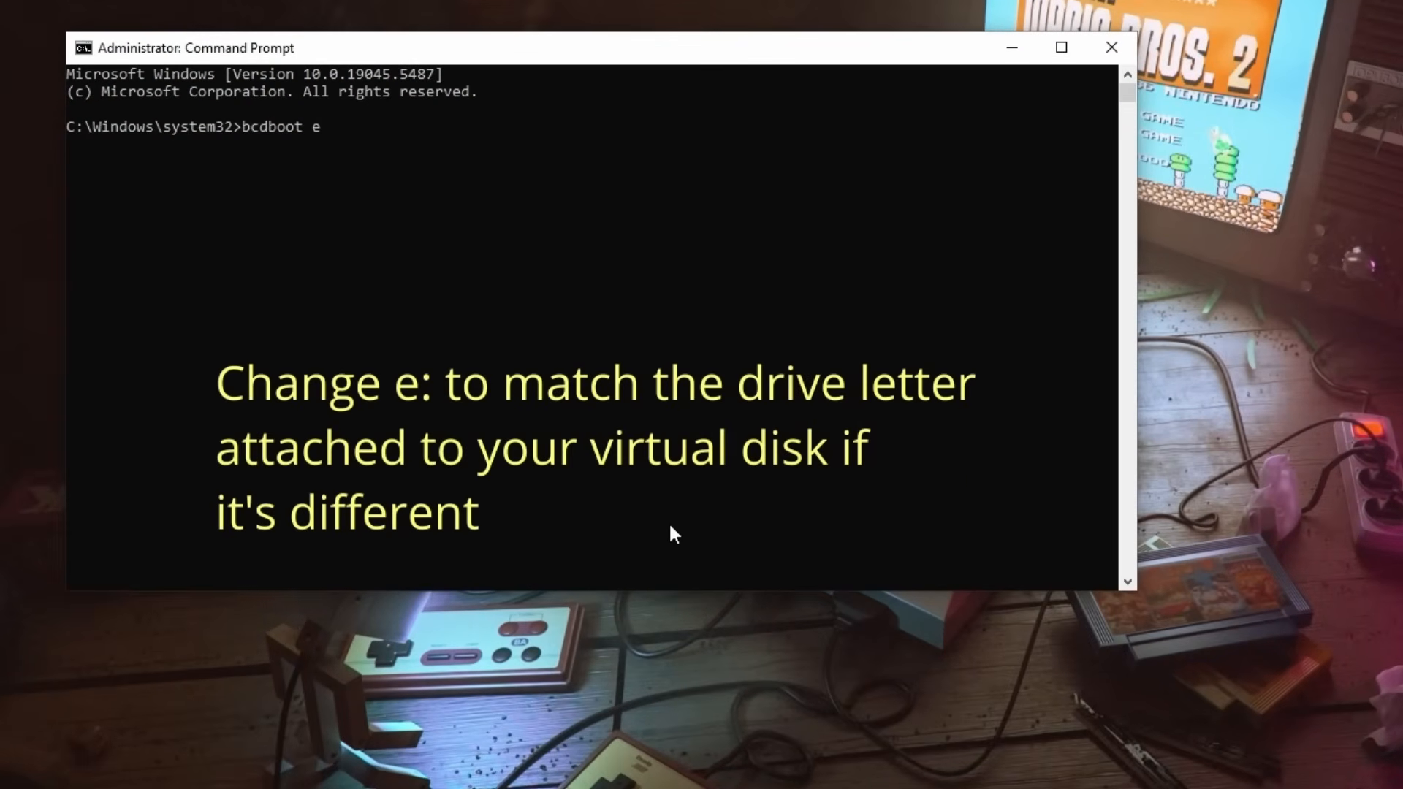
pyautogui.write(':\\windows')
pyautogui.press('Return')
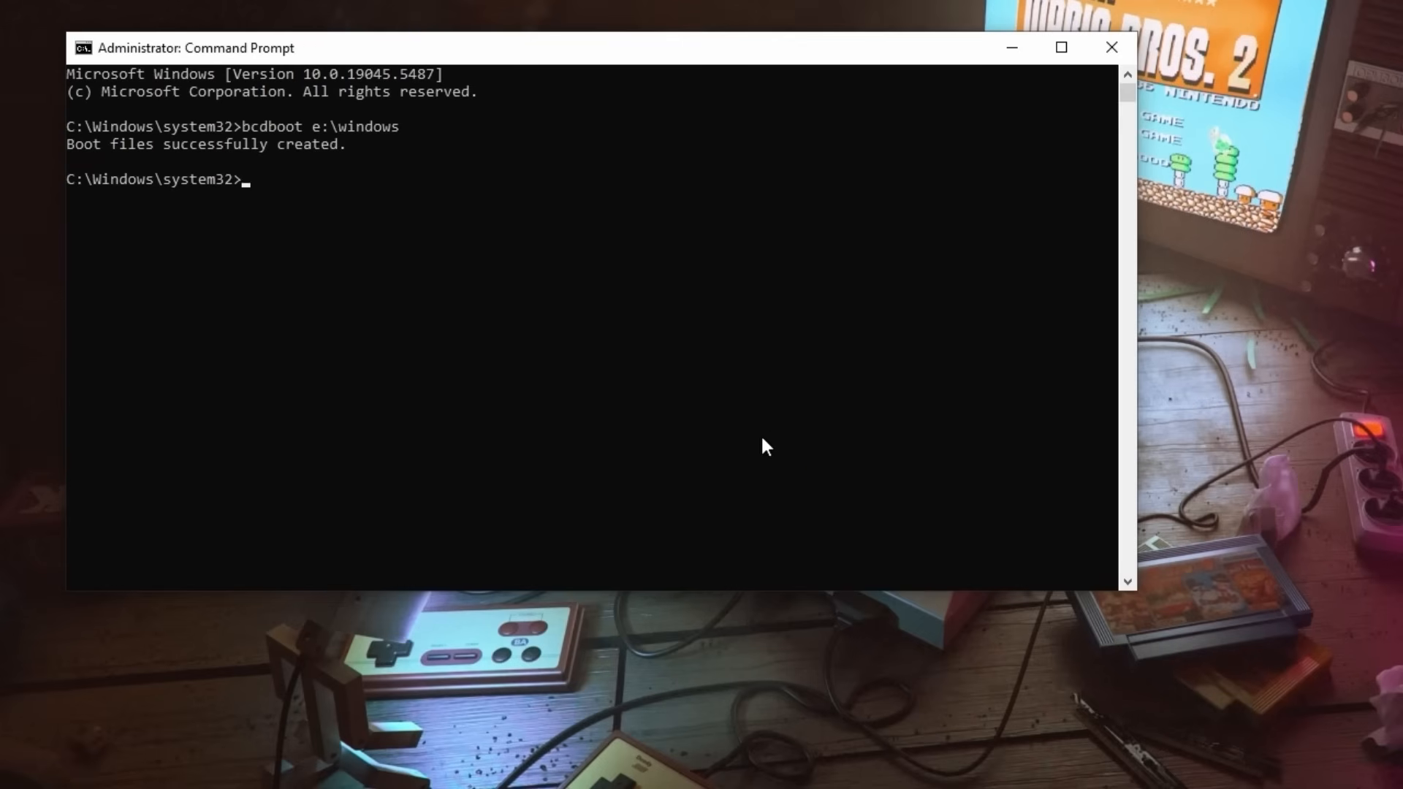
pyautogui.click(1096, 42)
# Restart the computer to reach the boot menu
pyautogui.press('super')
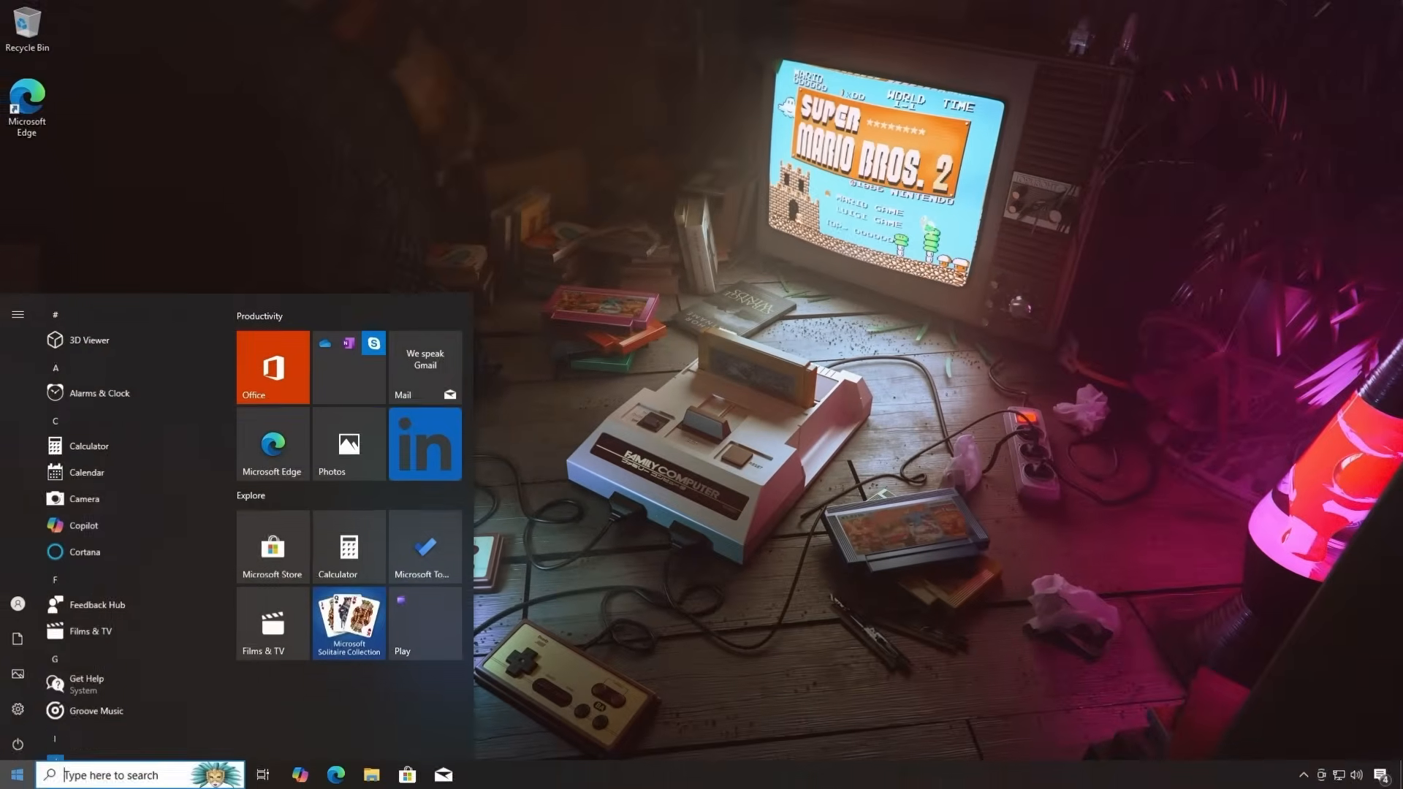
pyautogui.click(17, 743)
pyautogui.click(33, 707)
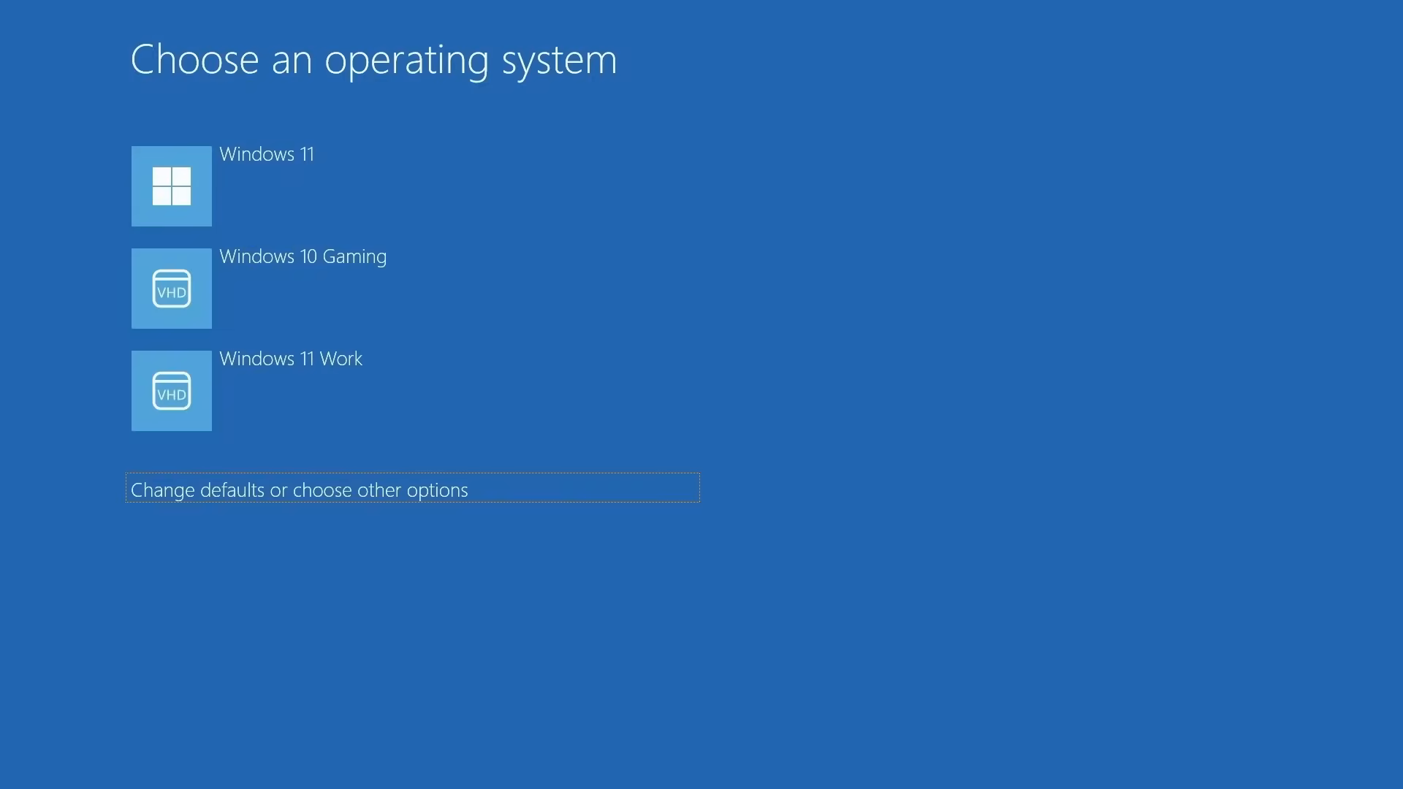
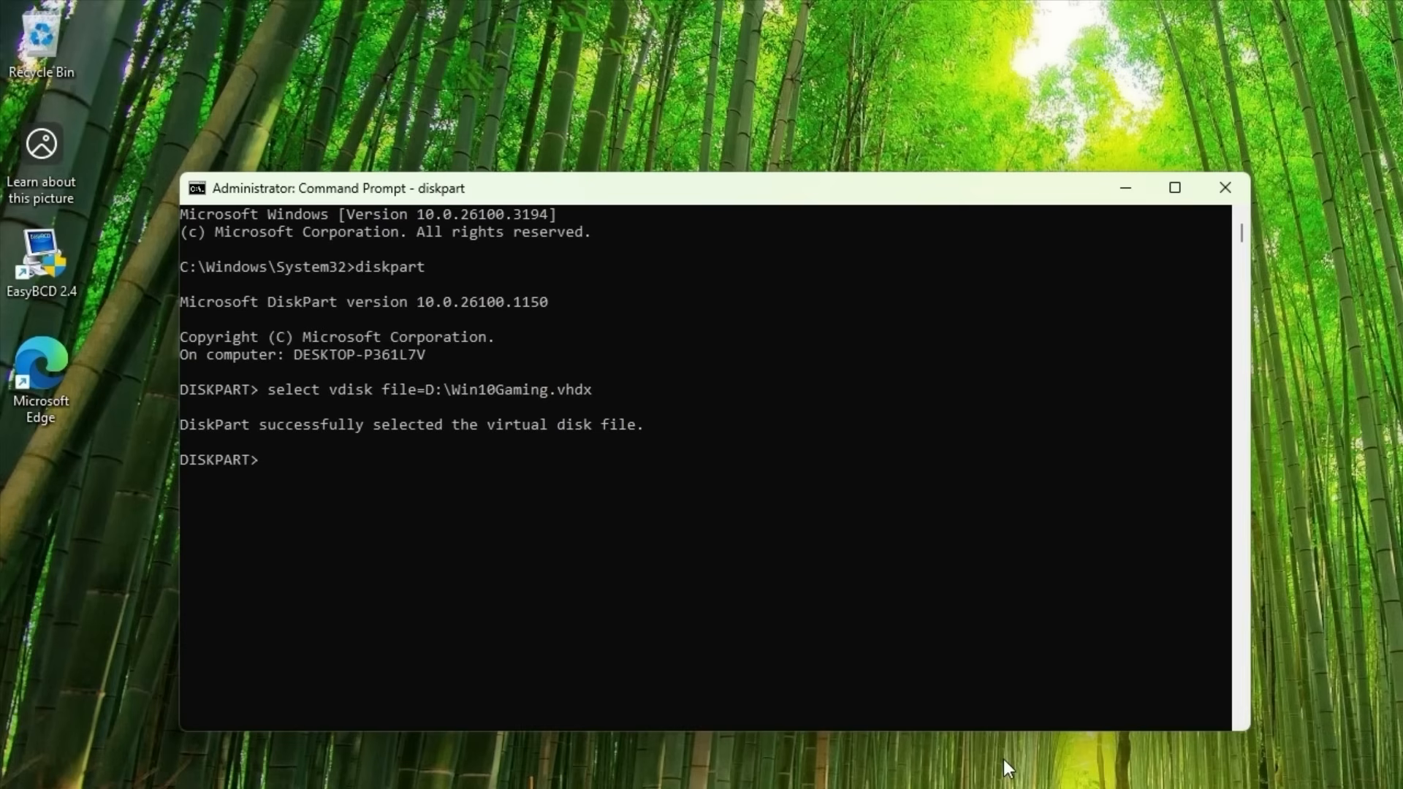
# Expand the selected virtual disk Win10Gaming.vhdx to a maximum of 102400 MB in DiskPart
pyautogui.write('expand vdisk maximum')
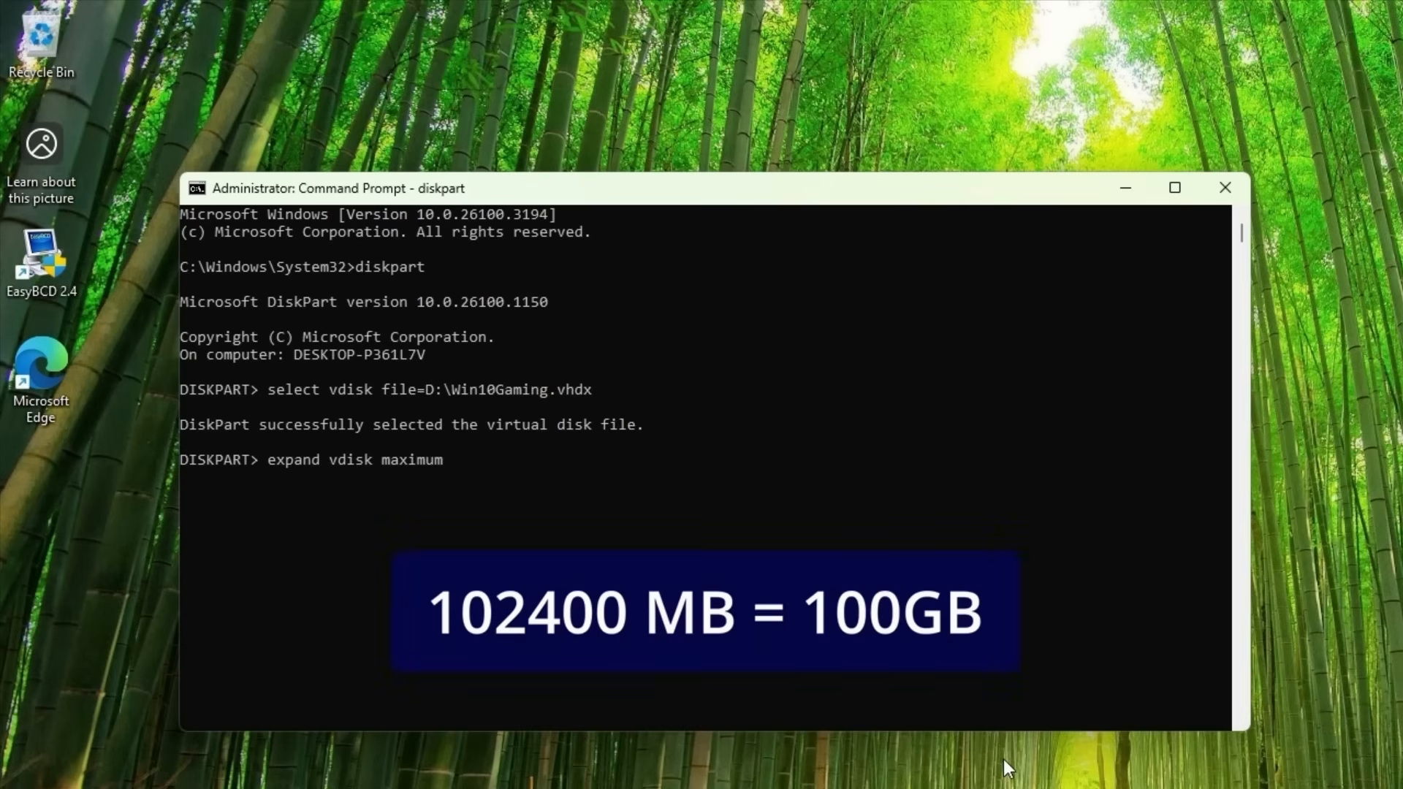
pyautogui.write(' 102400')
pyautogui.press('Return')
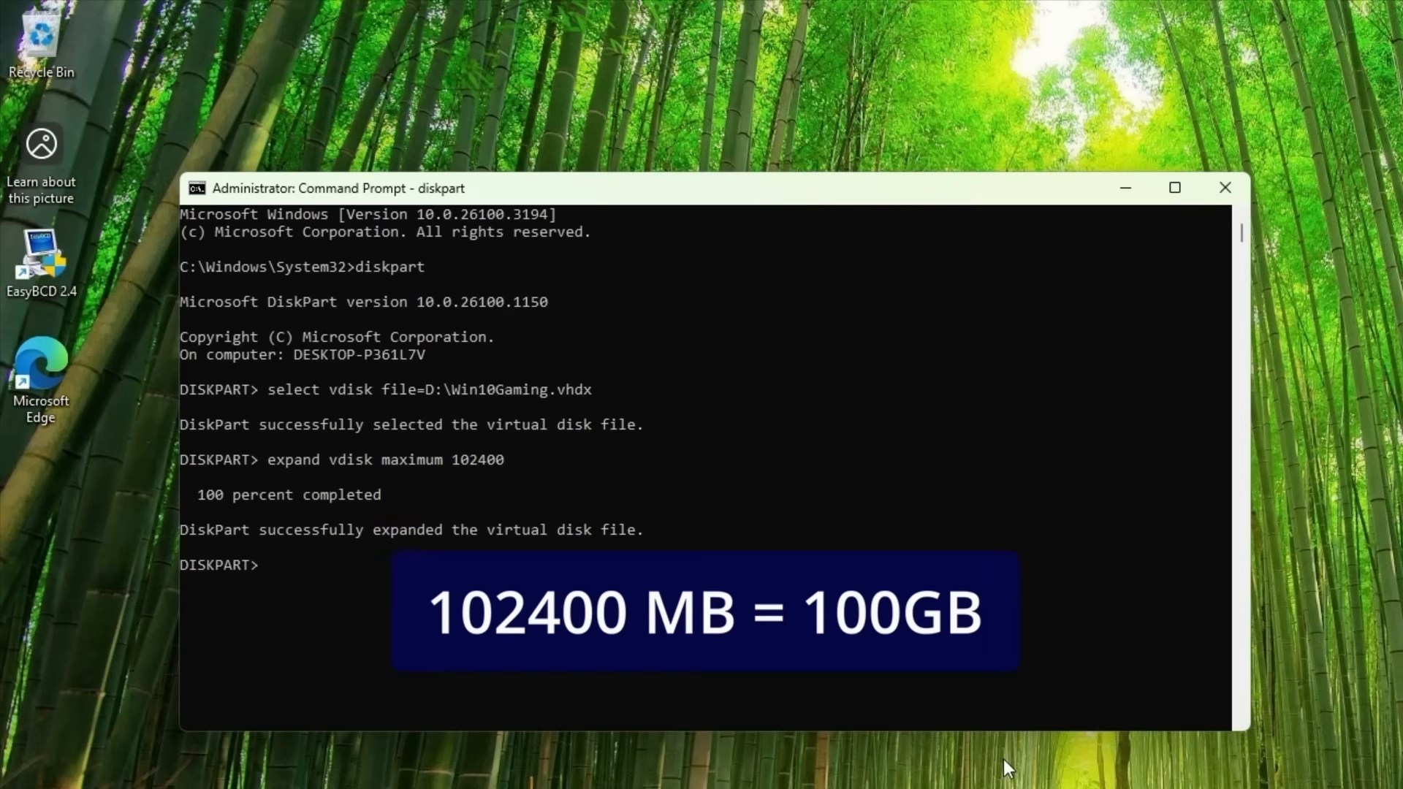
# Attach the selected virtual disk in DiskPart and list the volumes
pyautogui.write('attach vdisk')
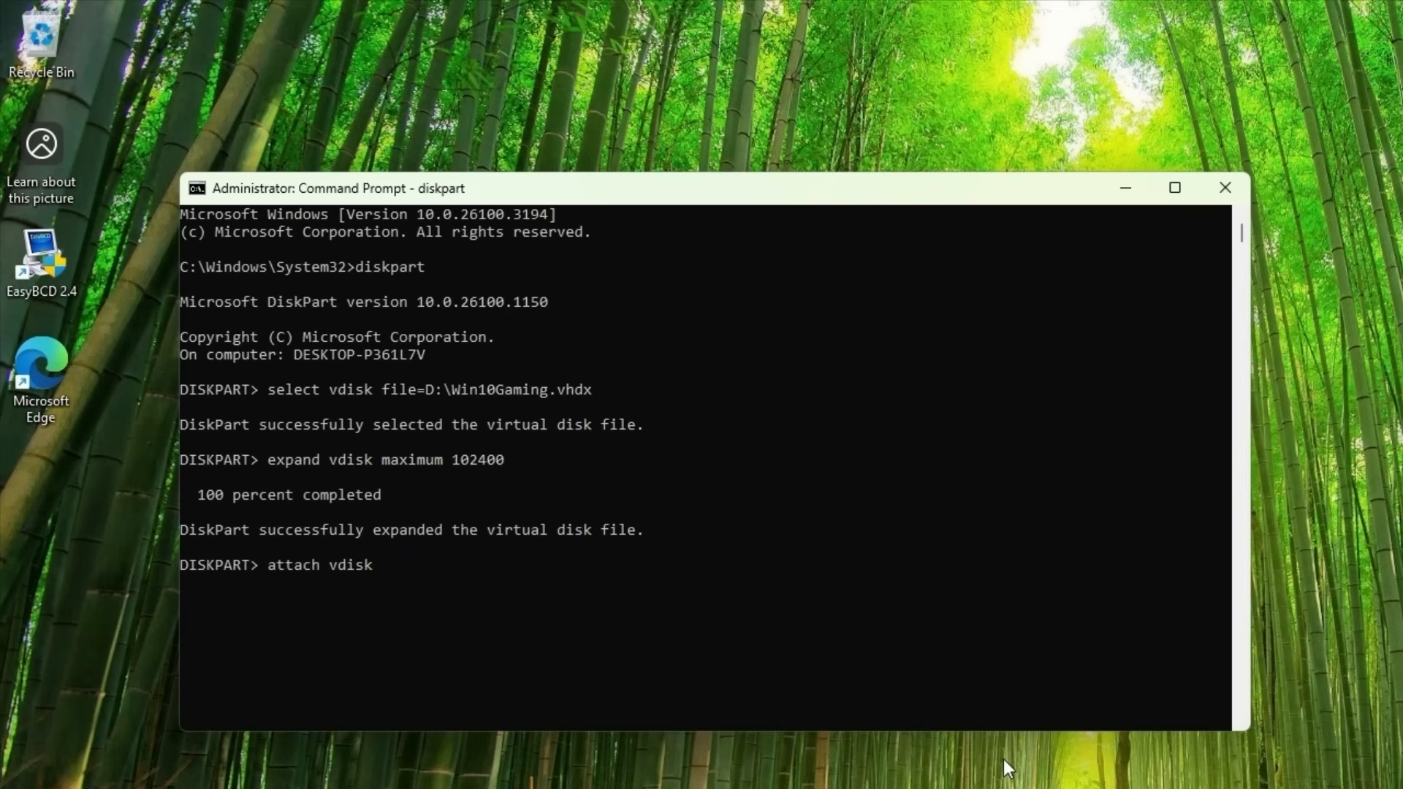
pyautogui.press('Return')
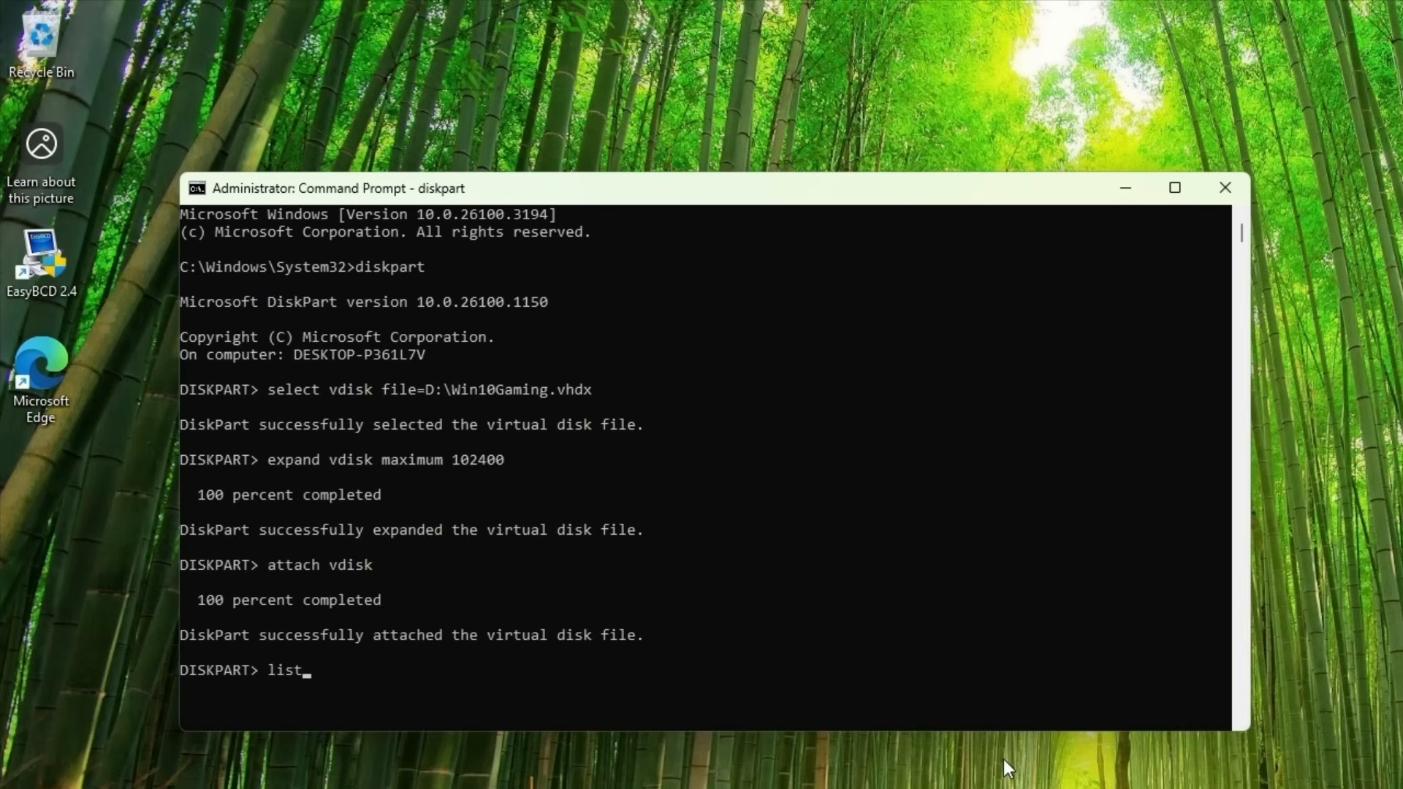
pyautogui.write('volume')
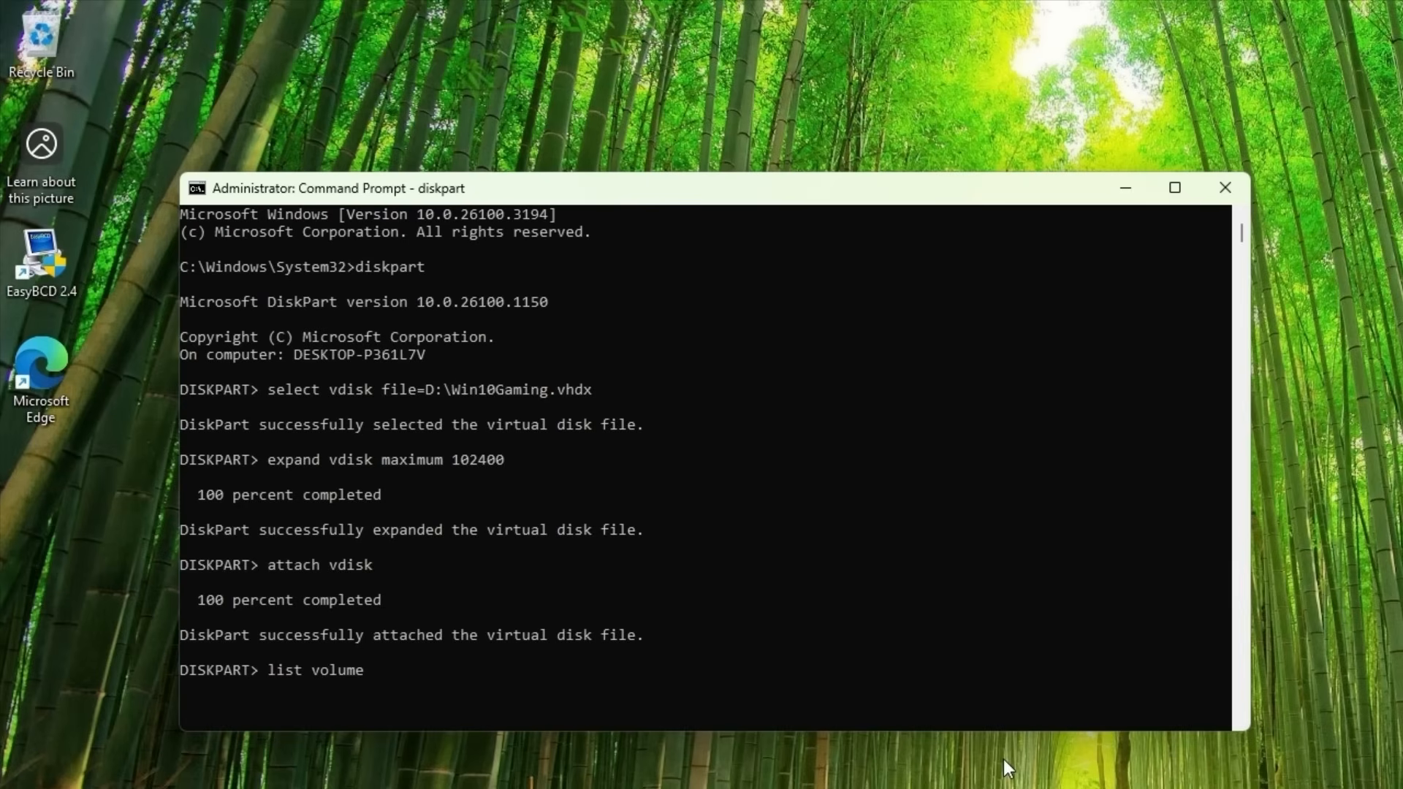
pyautogui.press('Return')
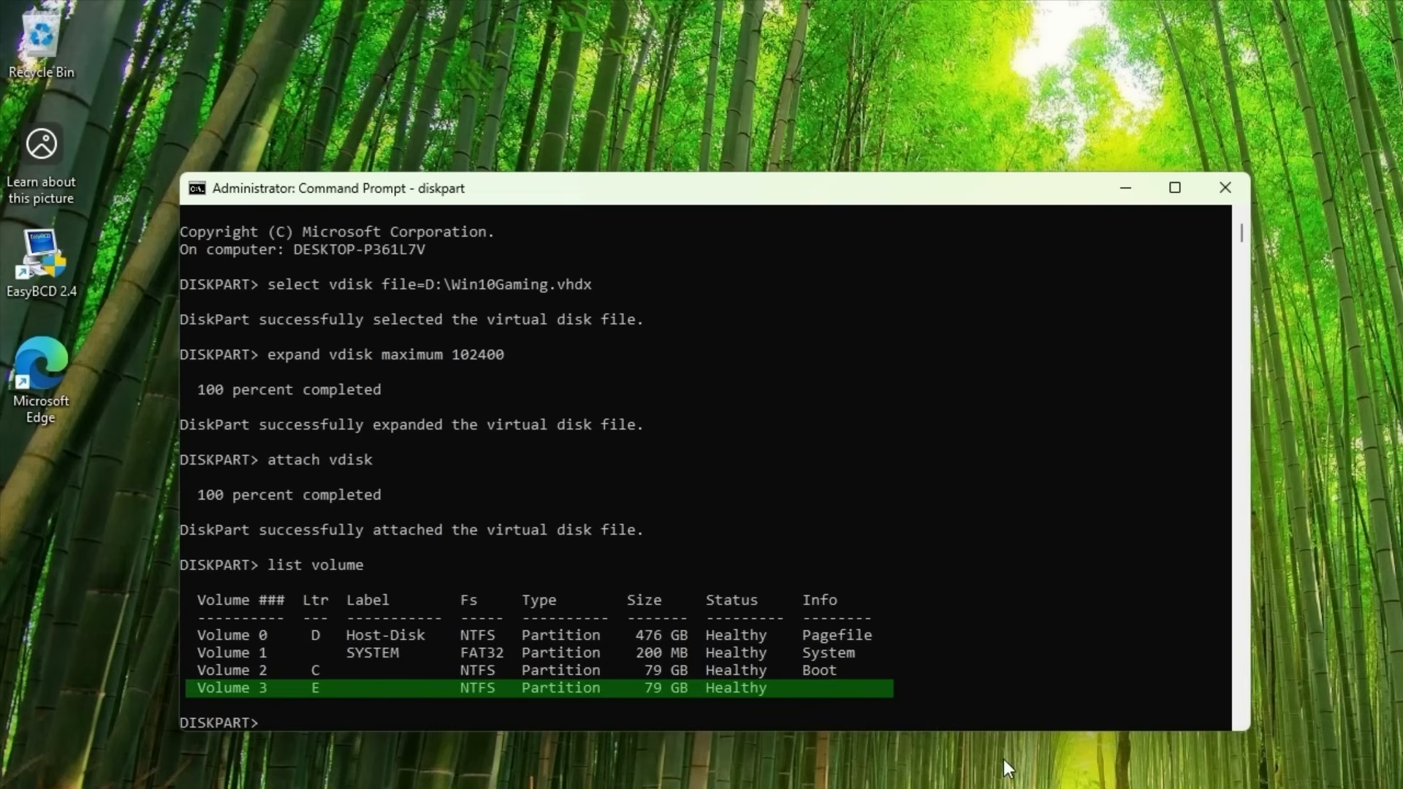
# Select volume 3 and extend it across the added space in DiskPart, and close the Command Prompt
pyautogui.write('sel')
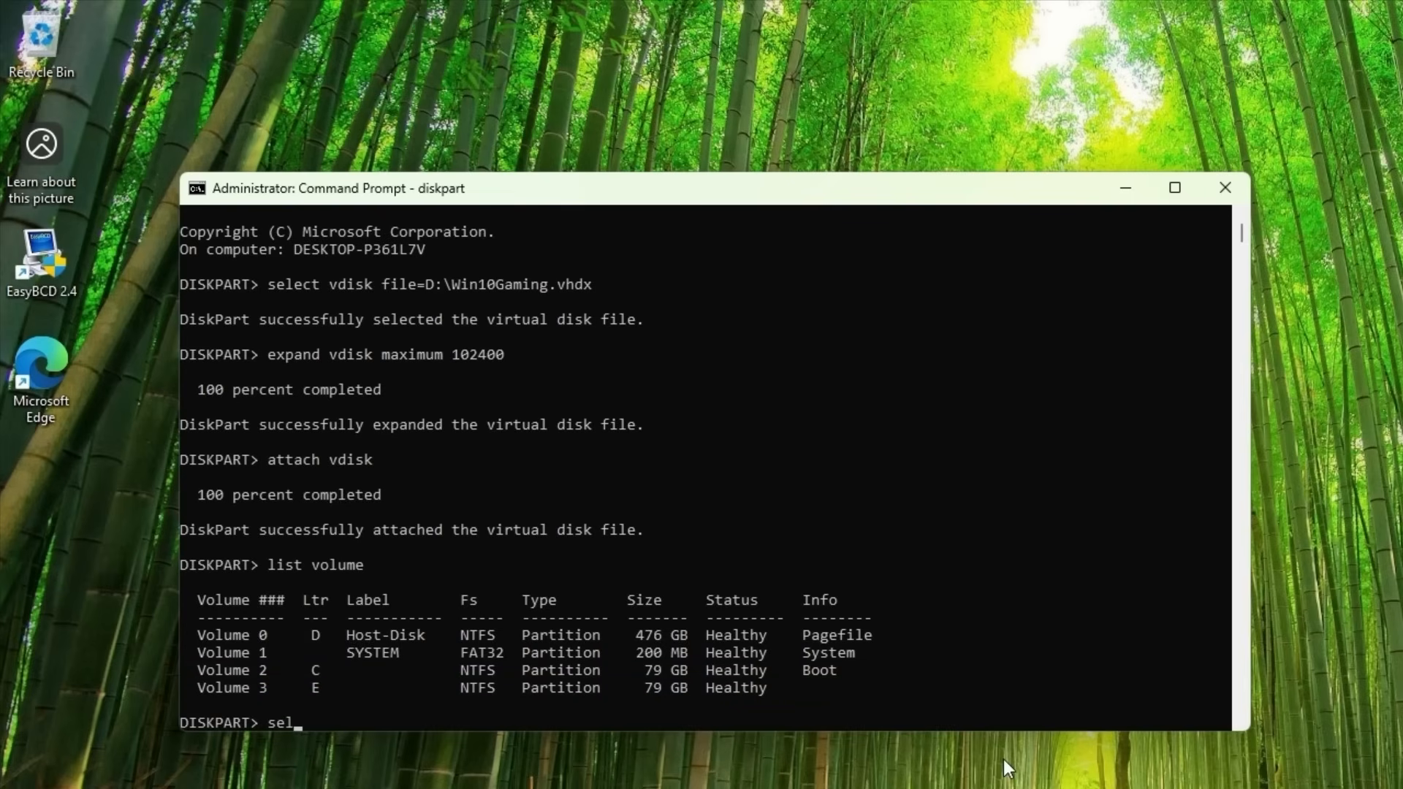
pyautogui.write('ect volume 3')
pyautogui.press('Return')
pyautogui.write('exte')
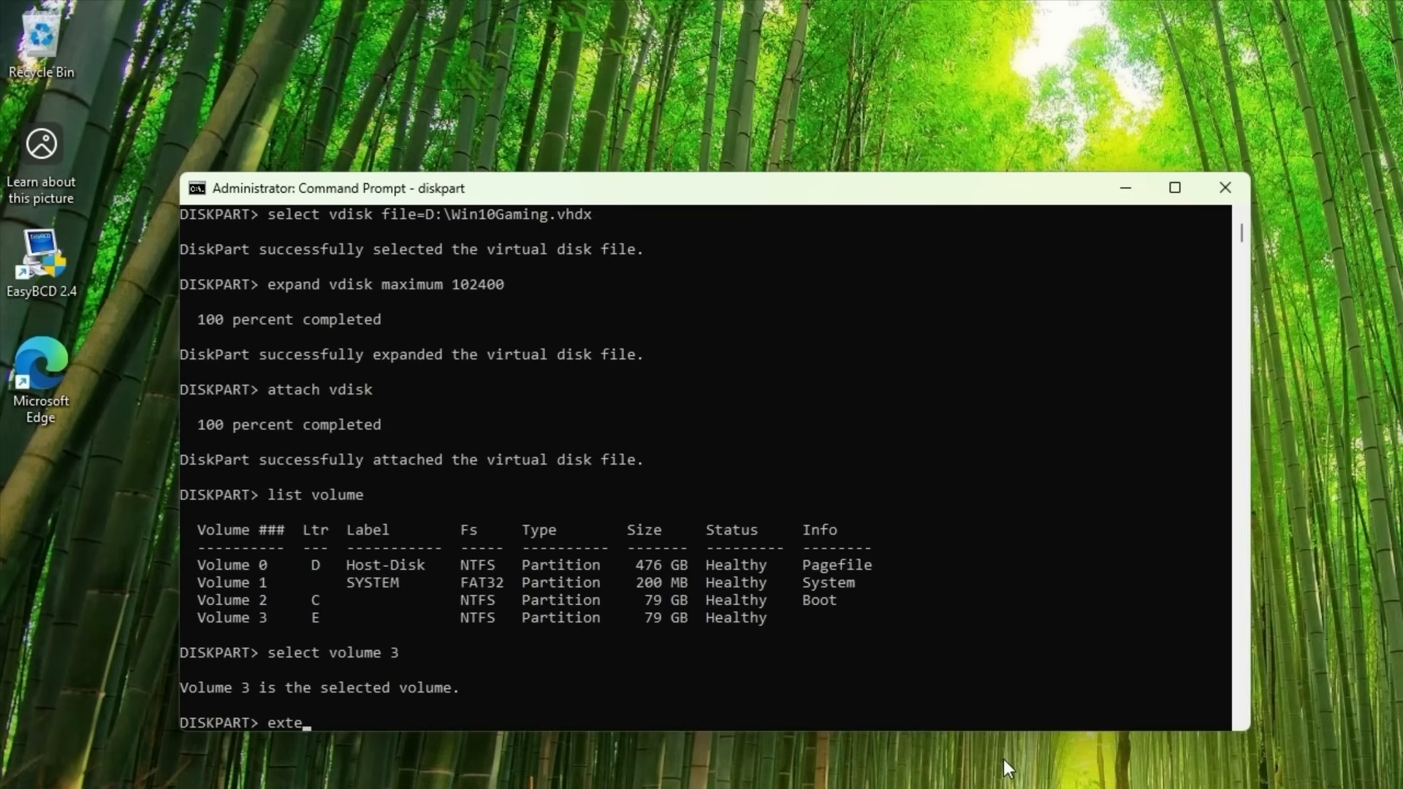
pyautogui.write('nd')
pyautogui.press('Return')
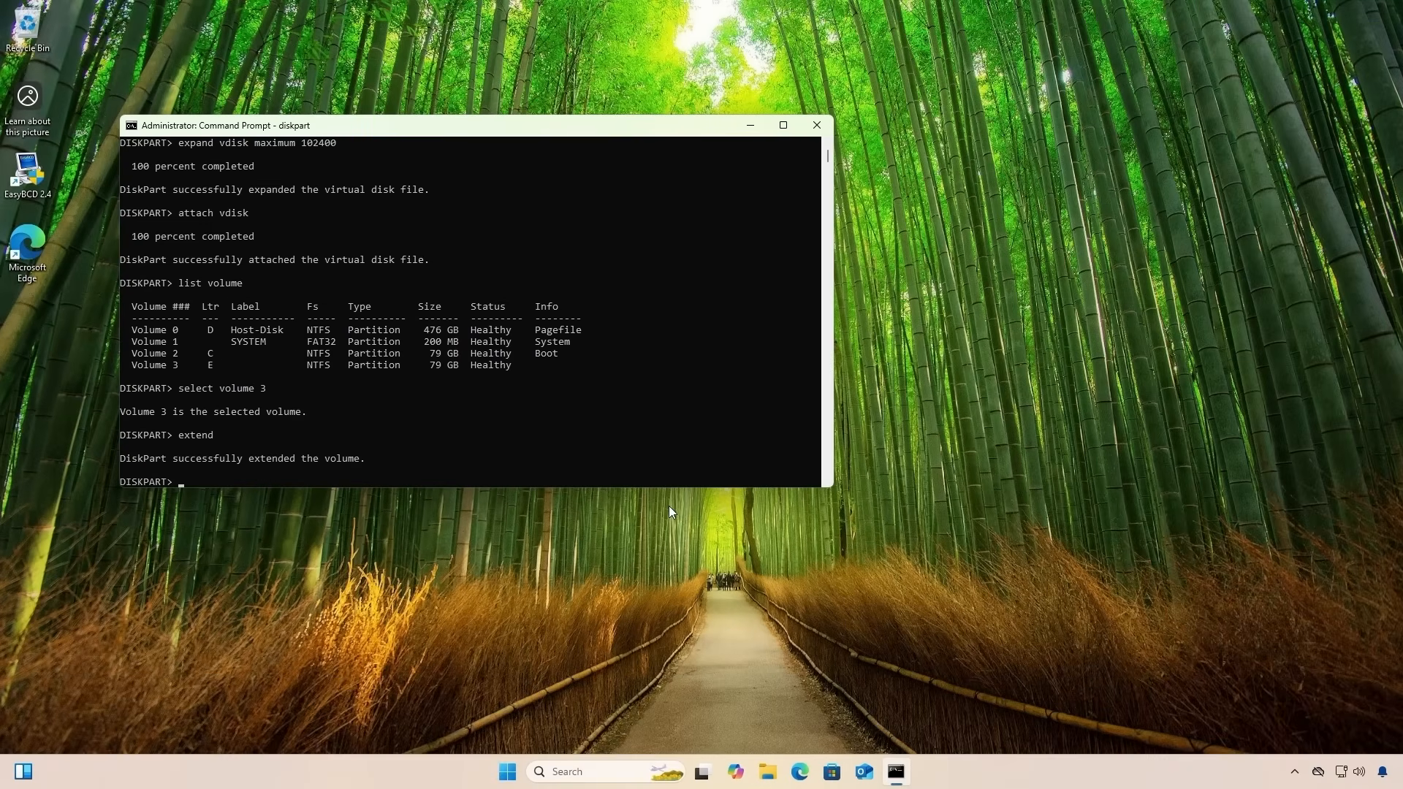
pyautogui.click(816, 127)
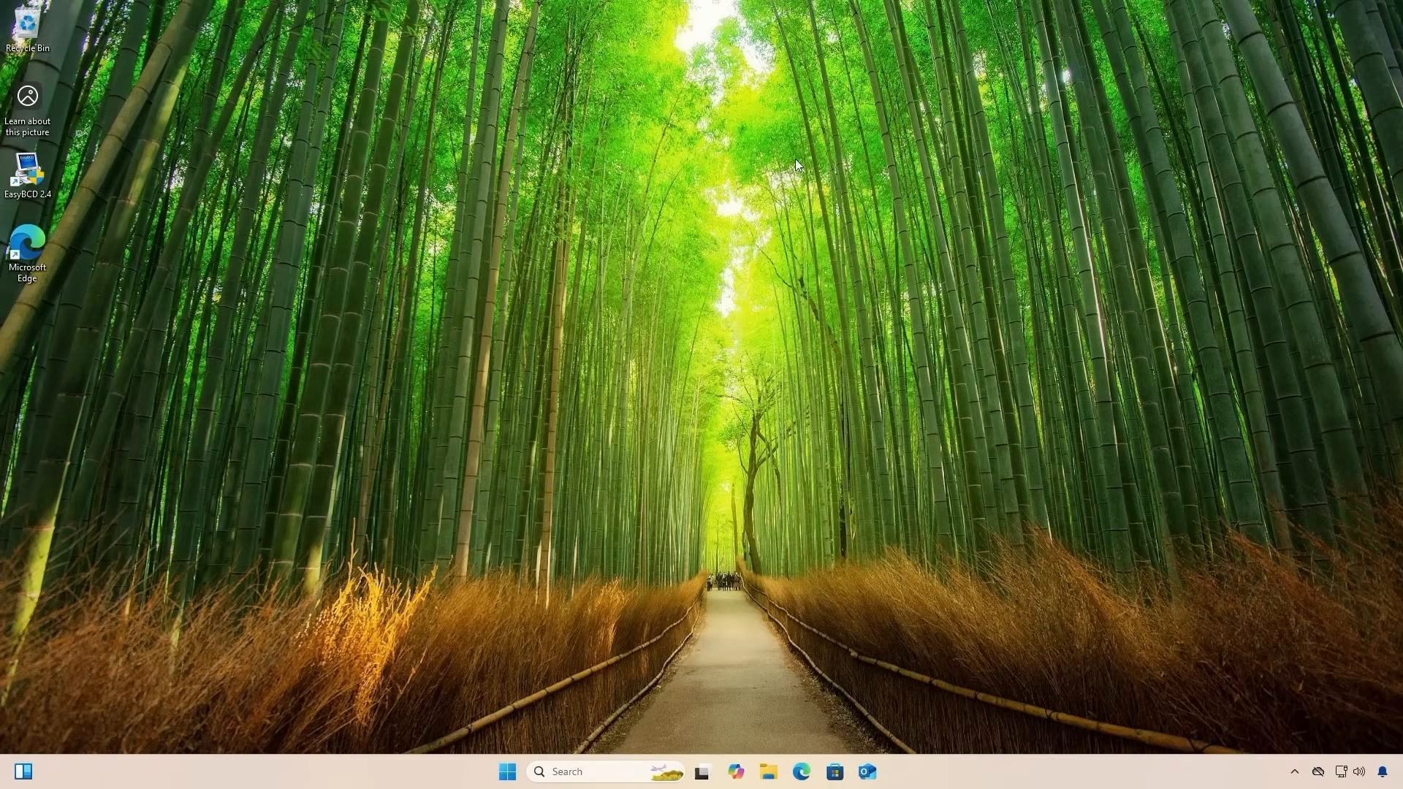
# Examine the drive capacities in File Explorer and the disk image sizes on Host-Disk (D:)
pyautogui.press('super+e')
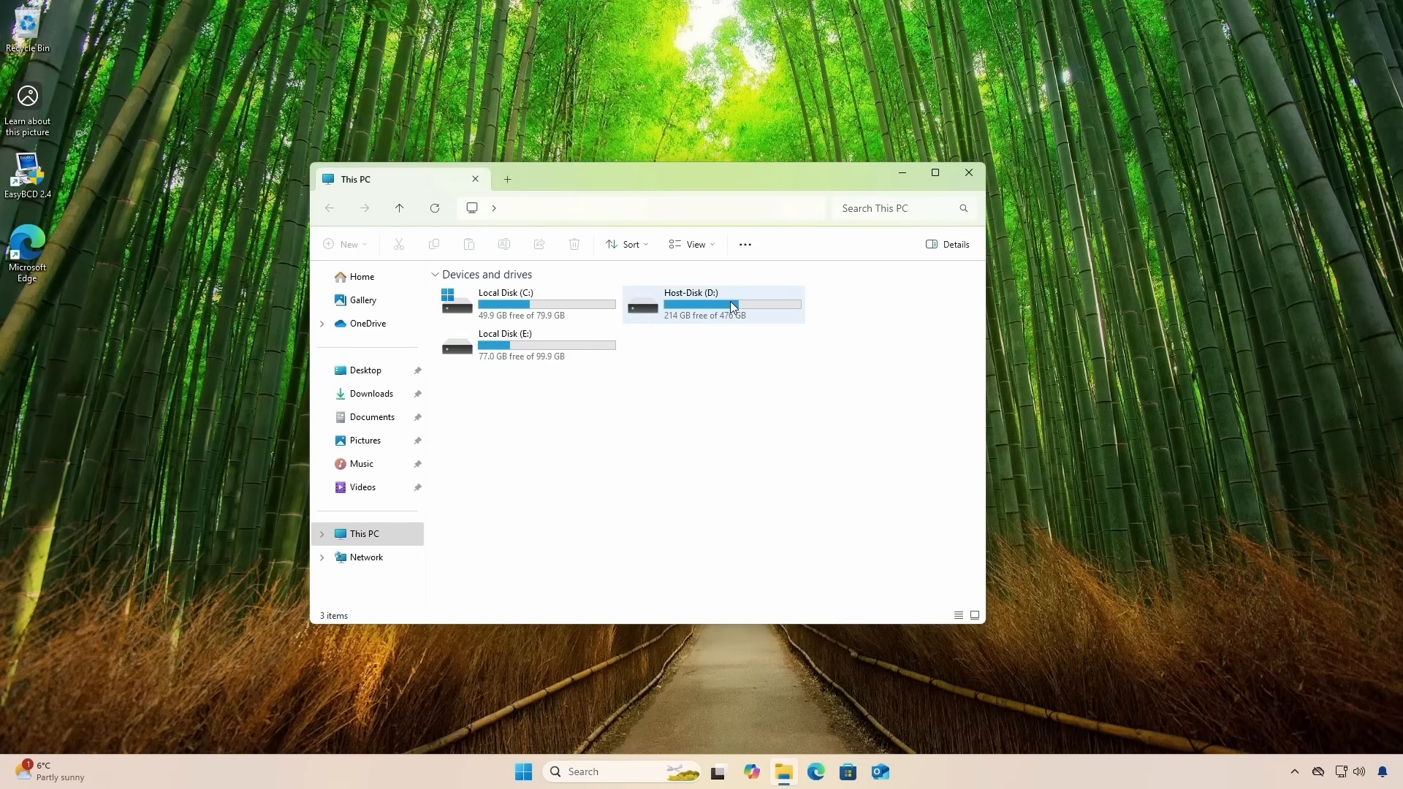
pyautogui.click(731, 302)
pyautogui.doubleClick(730, 301)
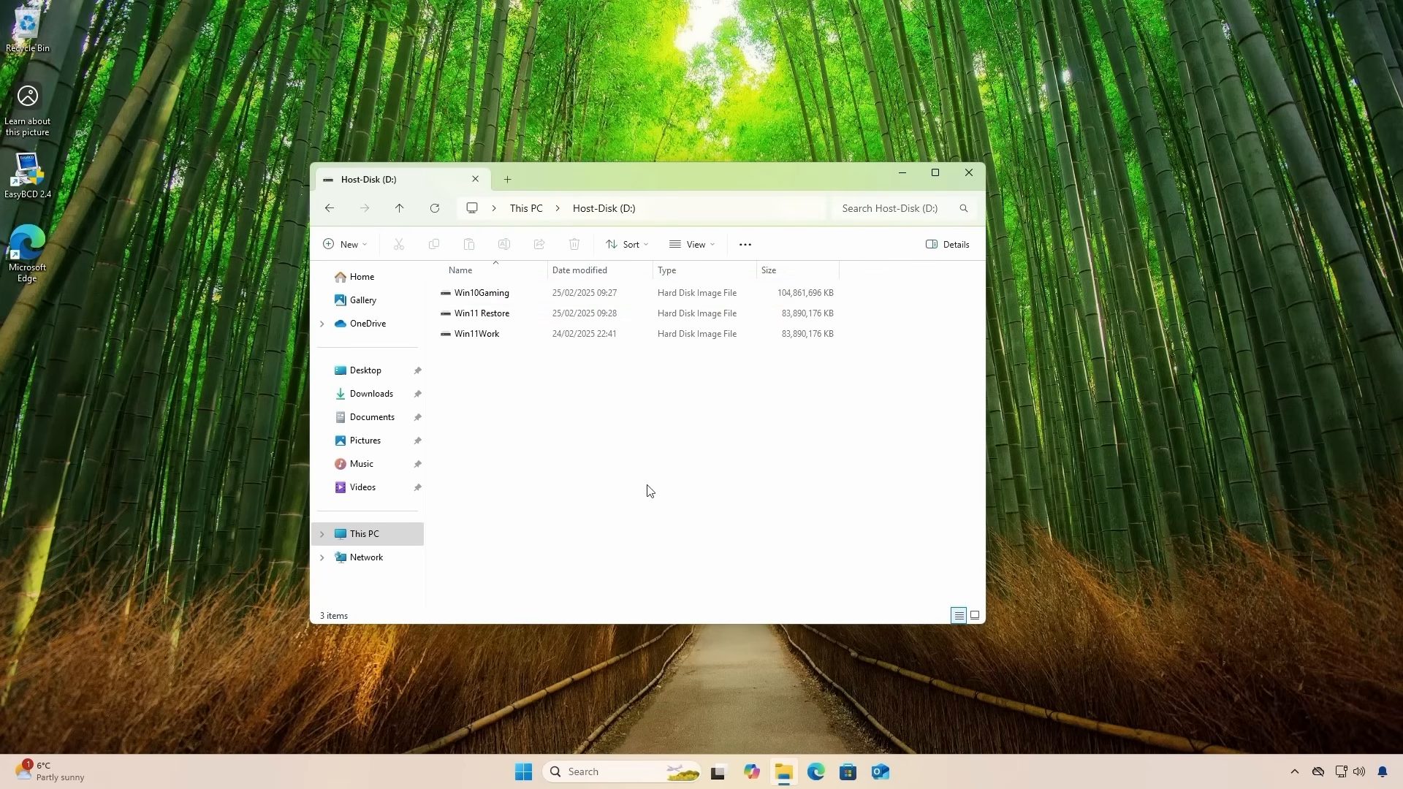
# Restart into Windows 10 and check the capacity of Local Disk (C:) in File Explorer
pyautogui.click(522, 771)
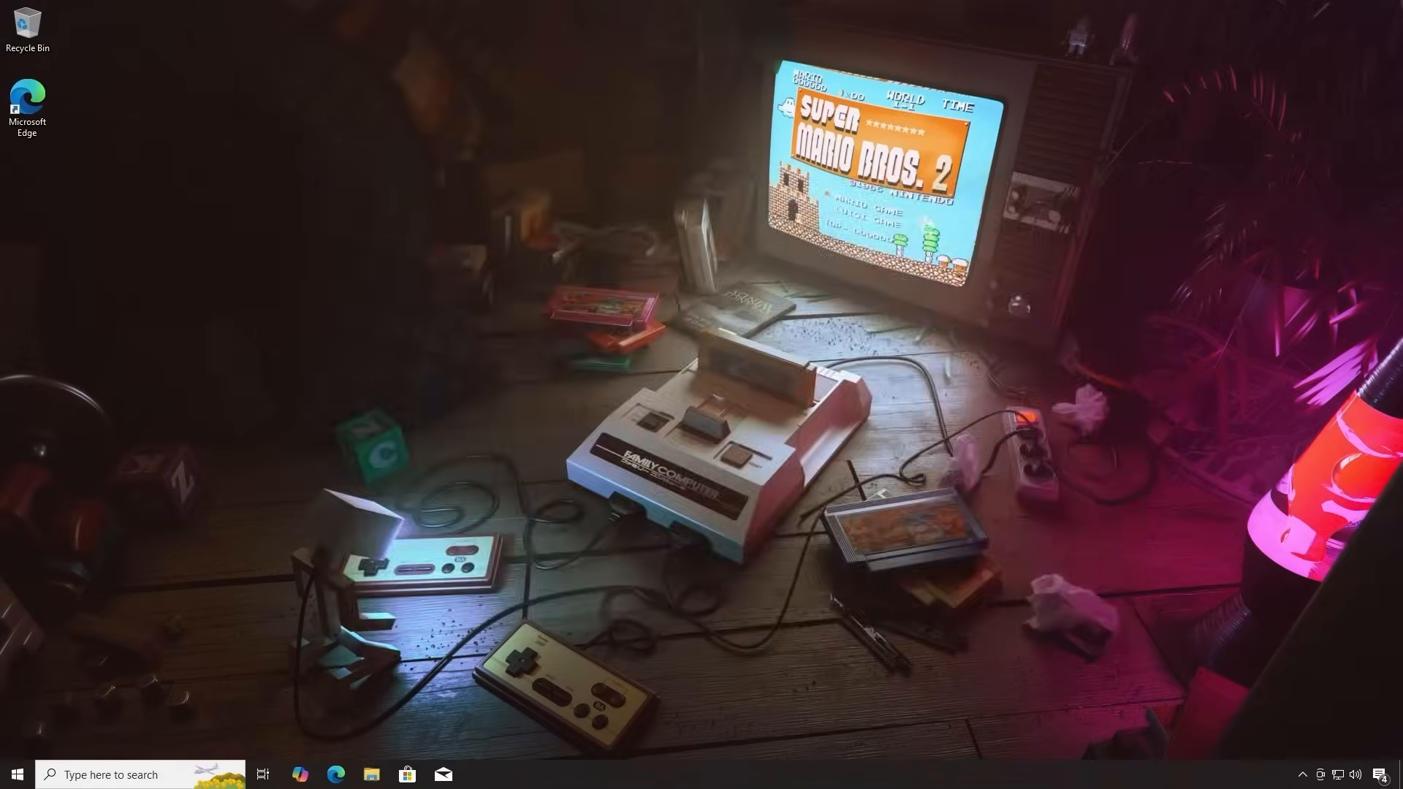
pyautogui.press('super+e')
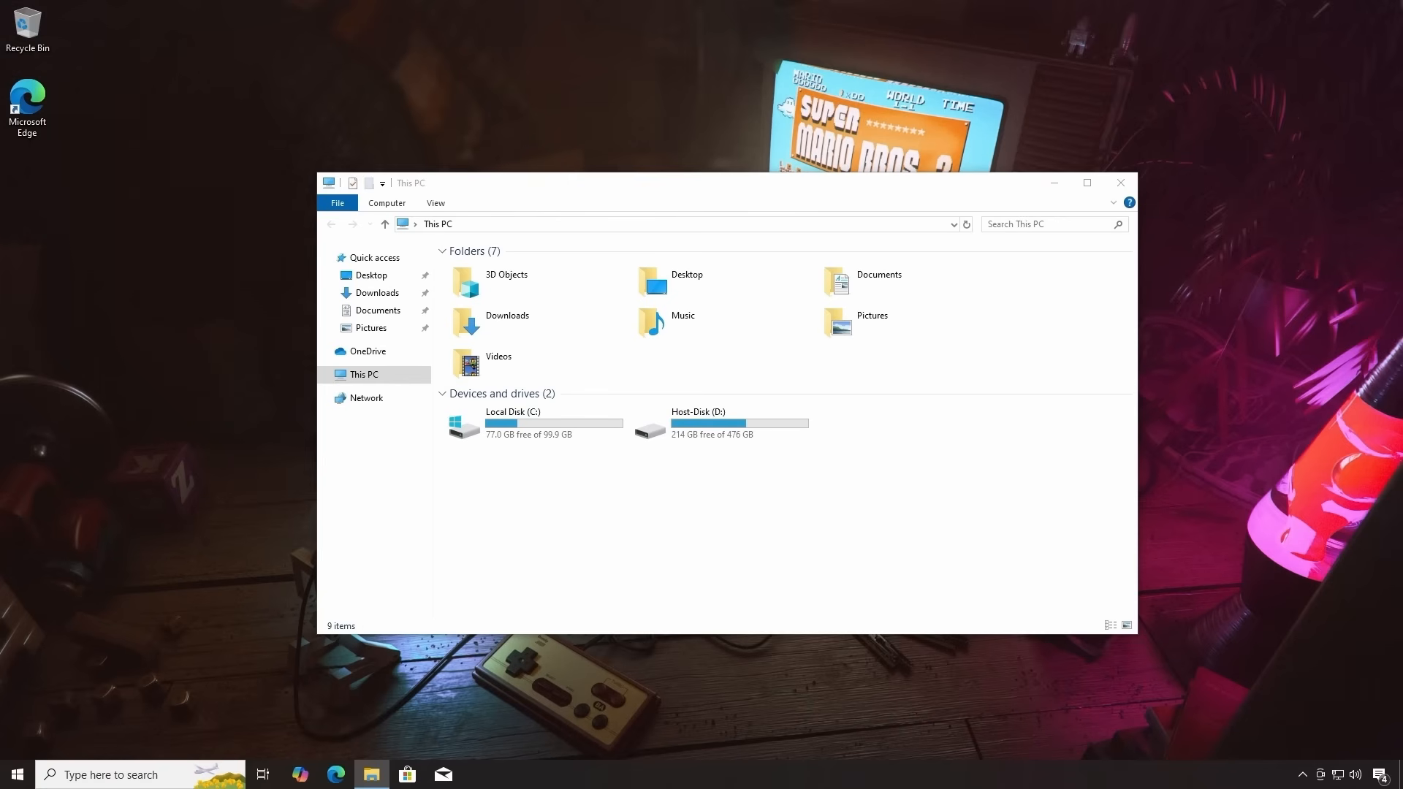
pyautogui.click(1122, 184)
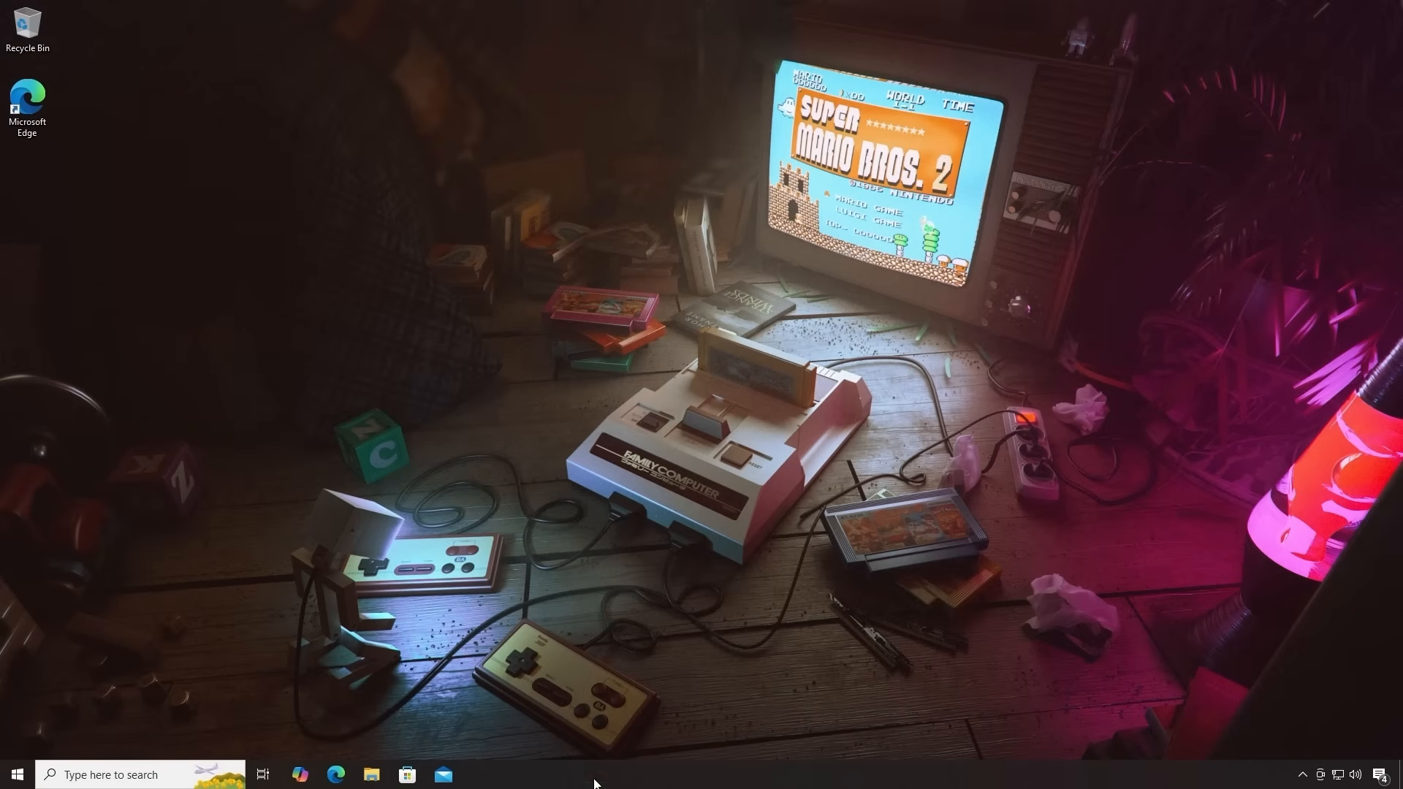
# Open Disk Management and enlarge its window
pyautogui.rightClick(18, 775)
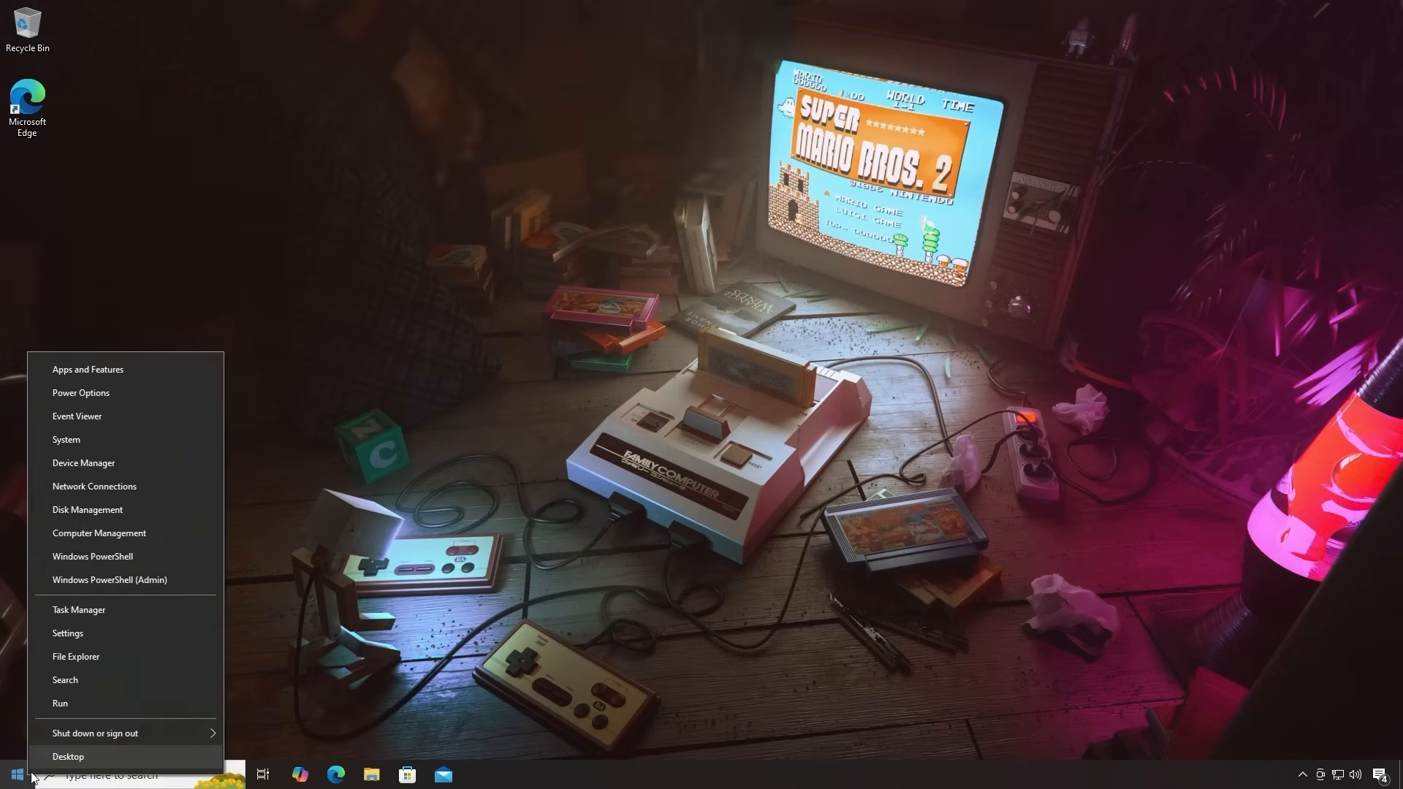
pyautogui.click(160, 511)
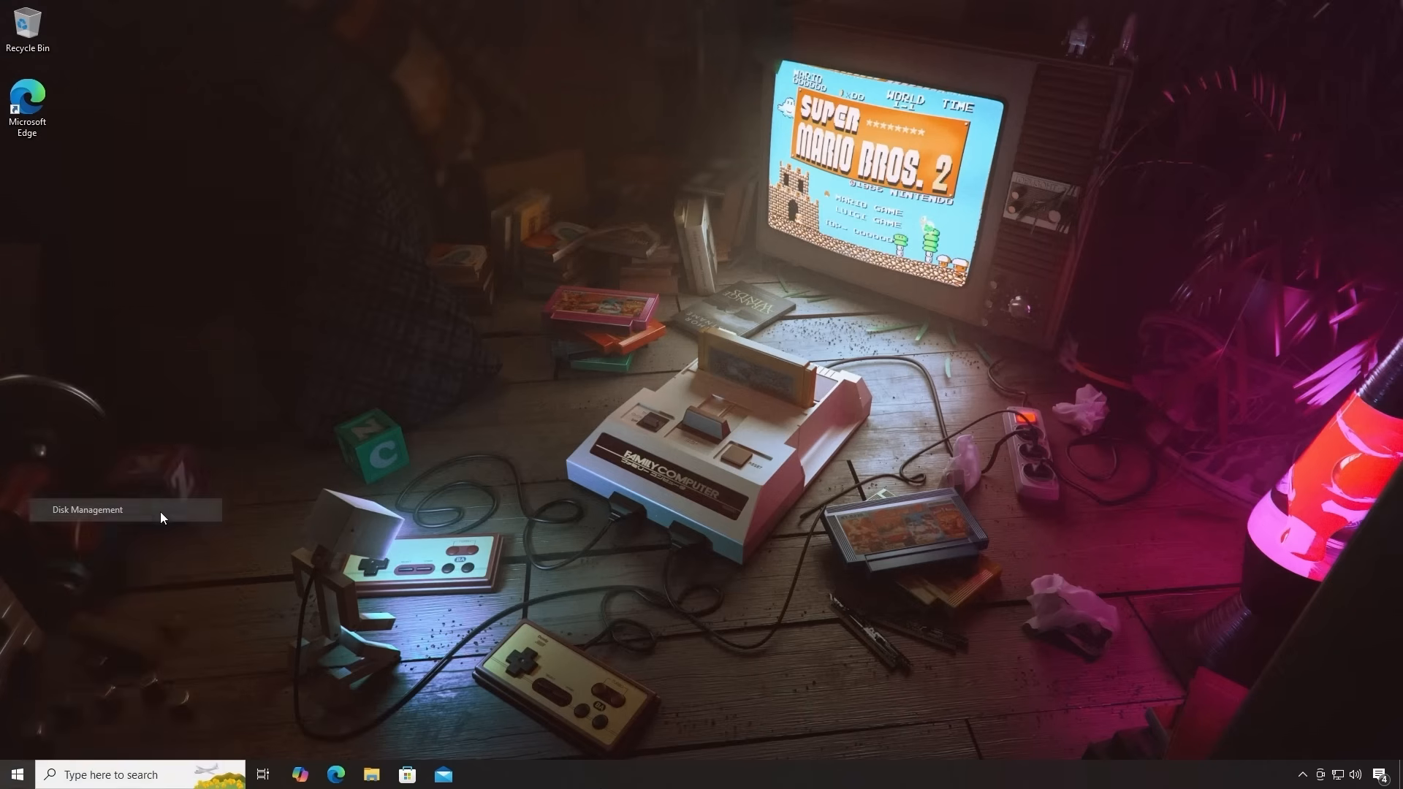
pyautogui.moveTo(656, 513); pyautogui.dragTo(1007, 719)
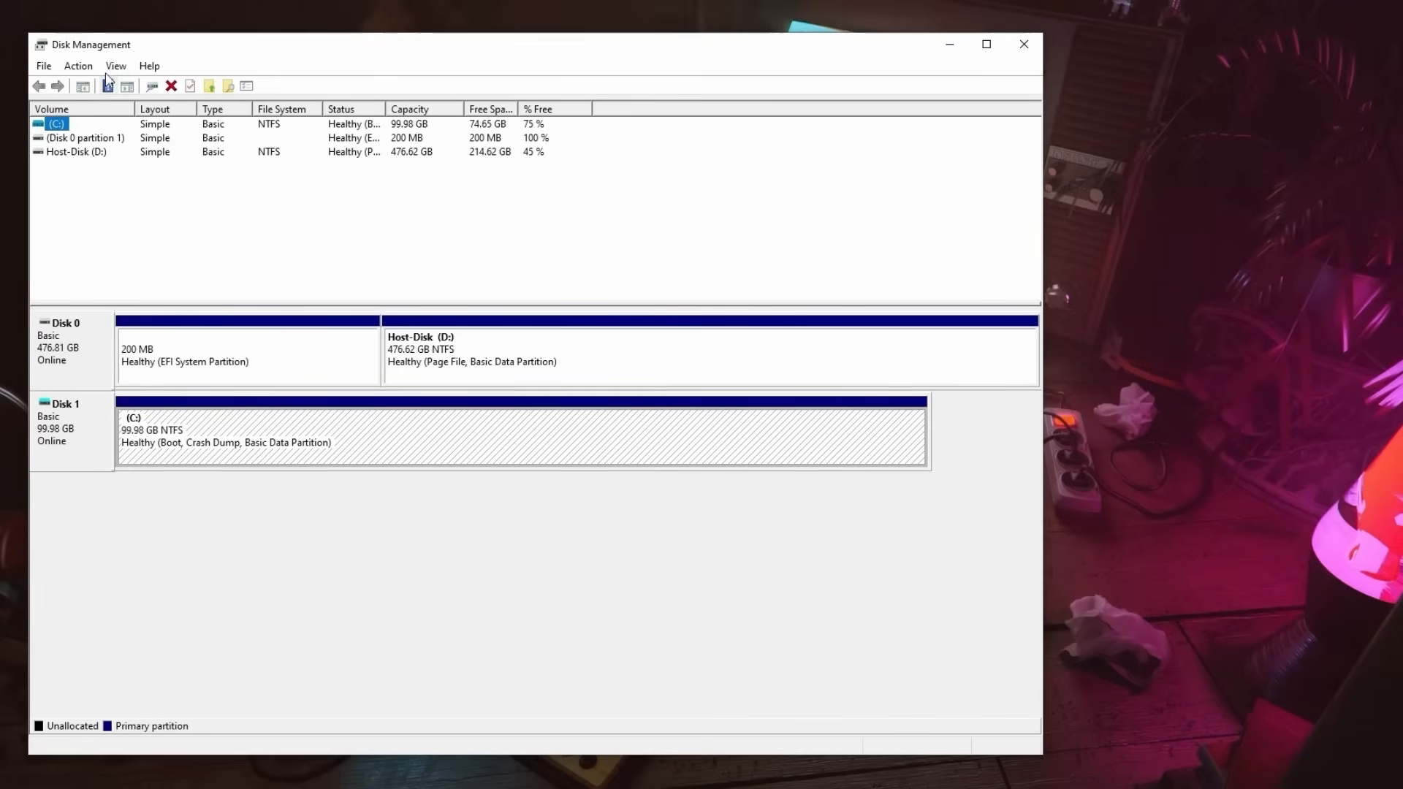
# Begin creating a virtual hard disk with its location on Host-Disk (D:) and the file name Win11 New Disk
pyautogui.click(78, 66)
pyautogui.click(134, 124)
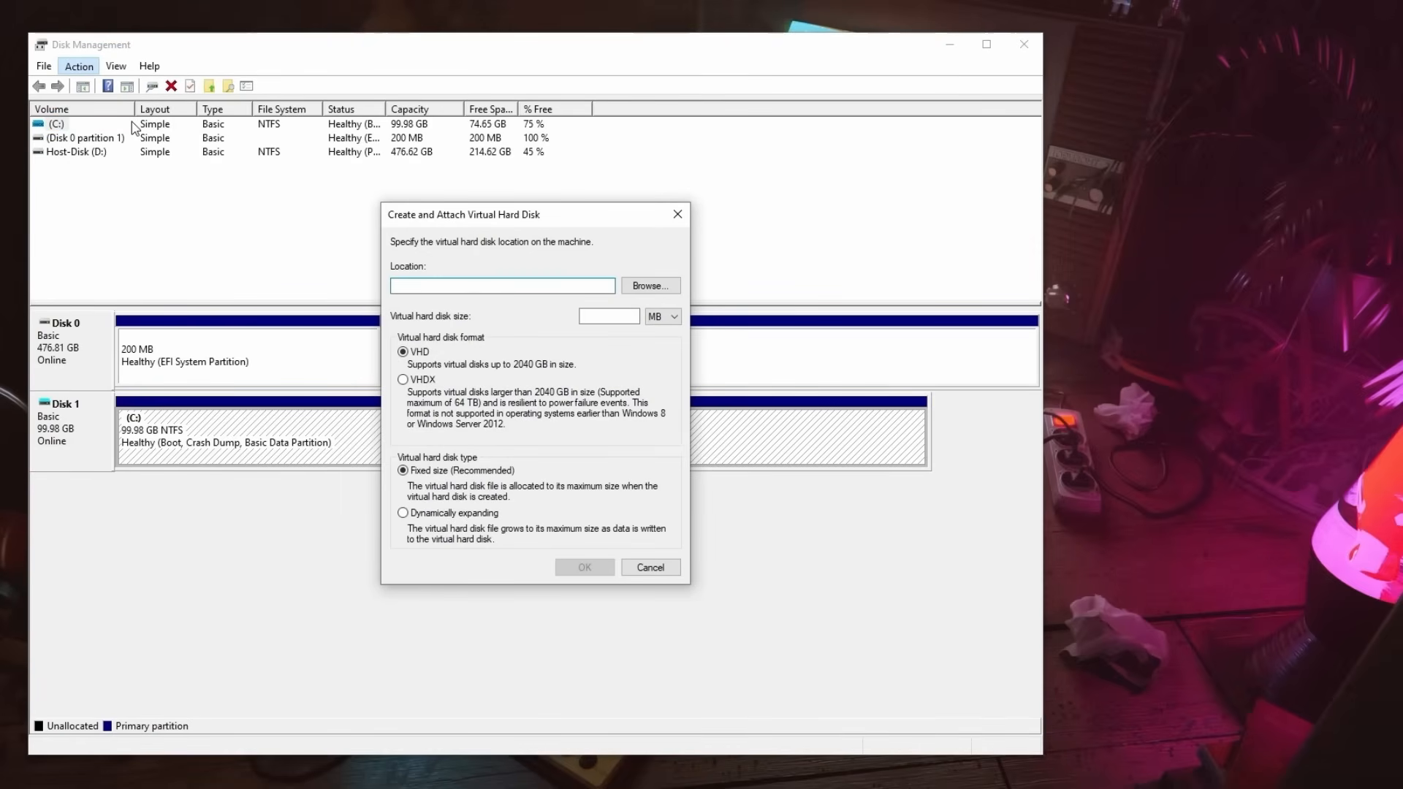
pyautogui.click(647, 291)
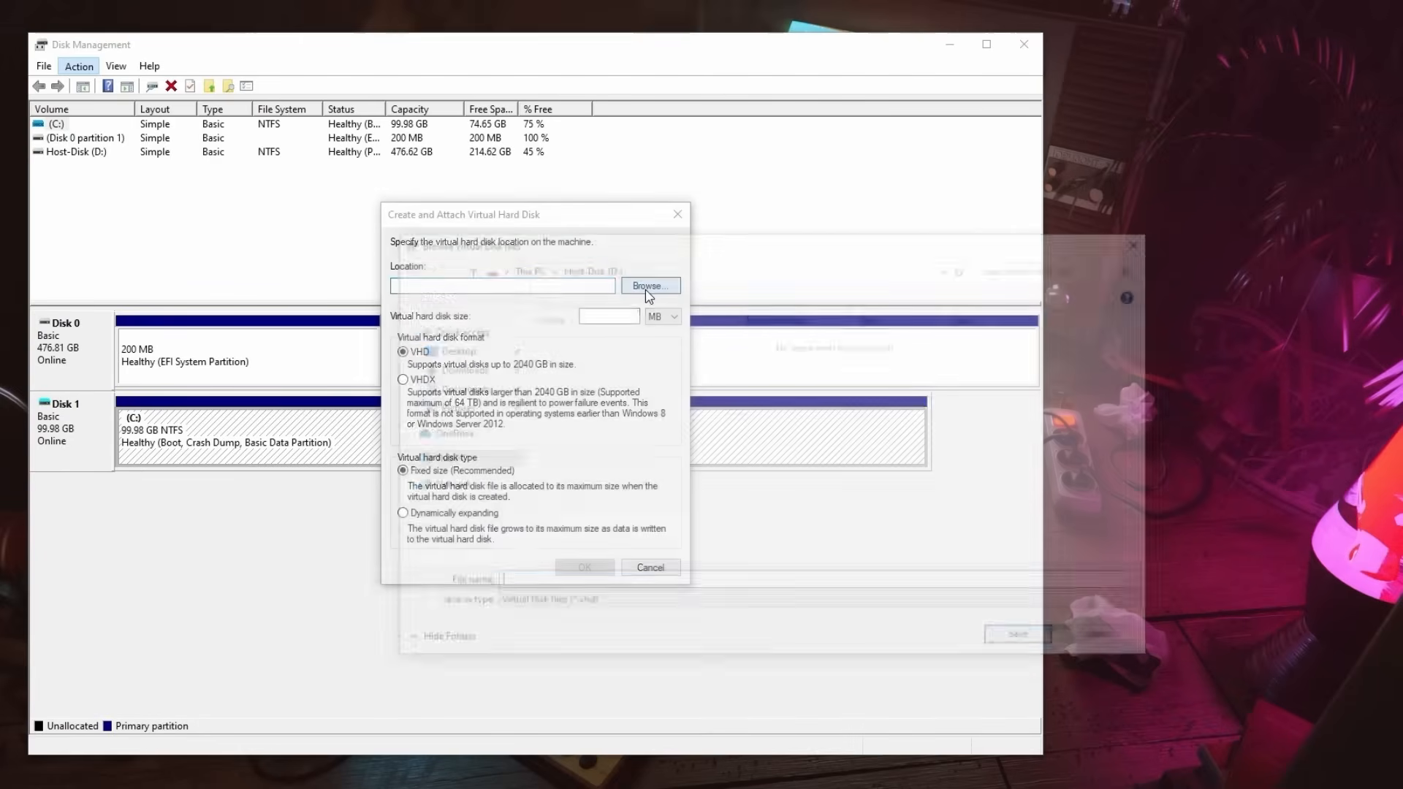
pyautogui.write('Win11 New Disk')
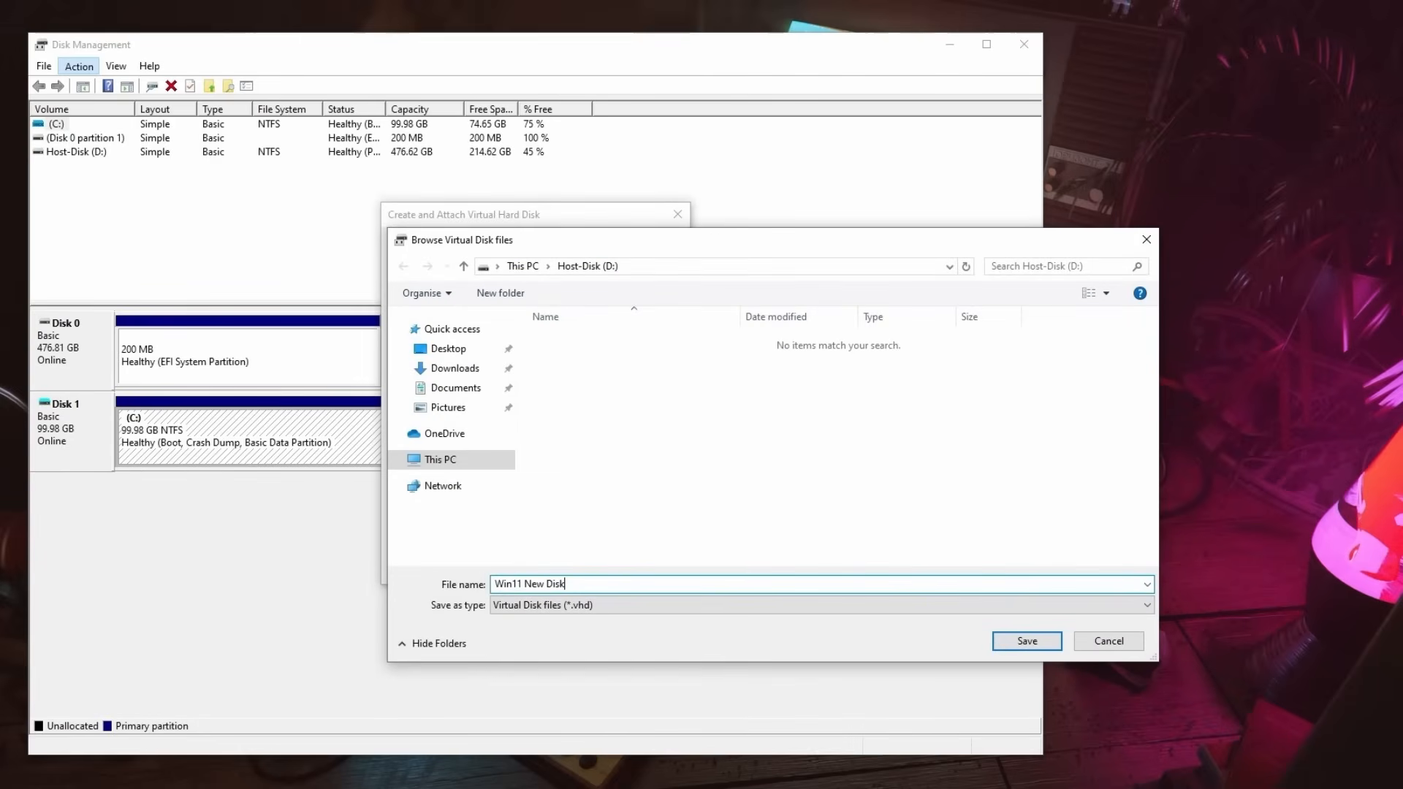
pyautogui.press('Return')
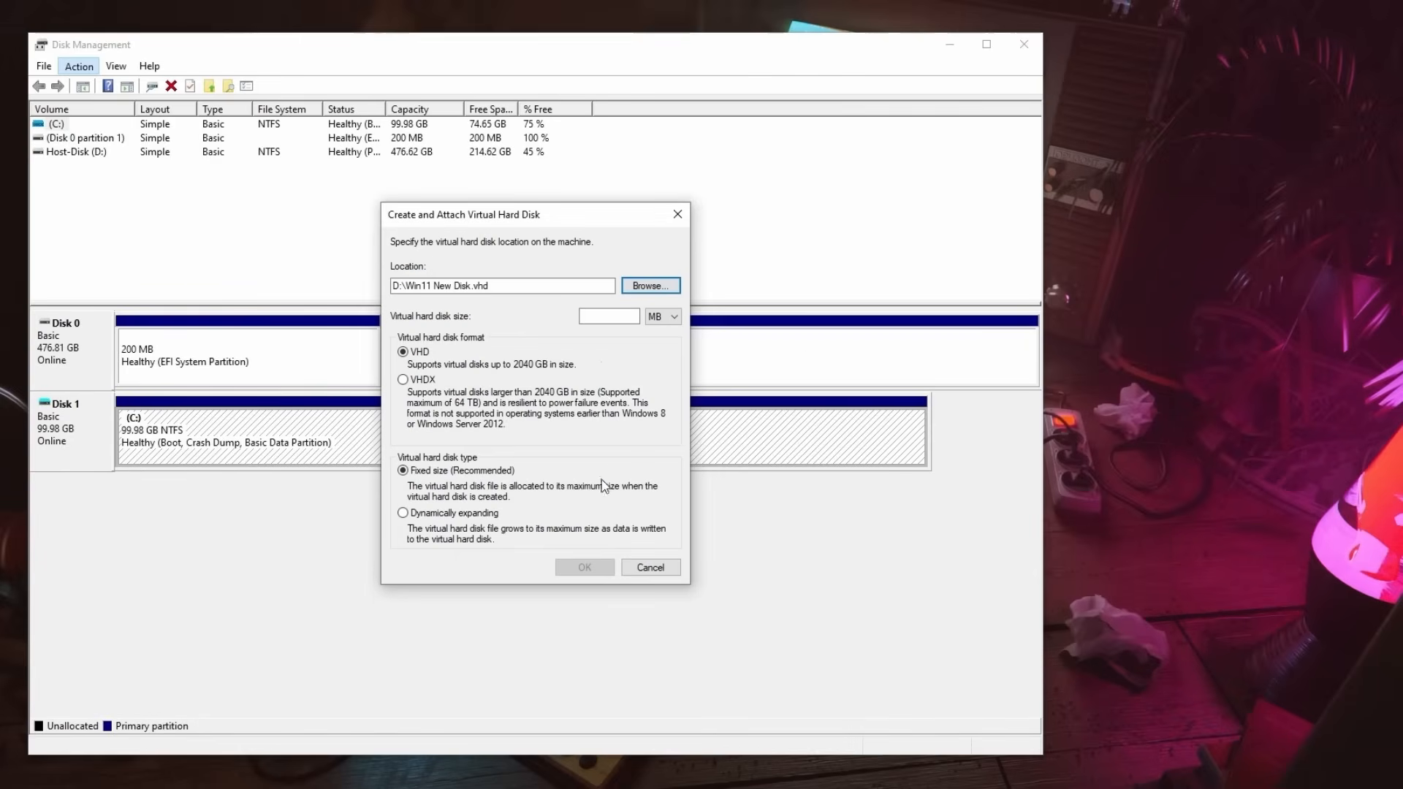
# Set the virtual disk's size to 100 GB and its format to VHDX, dynamically expanding, and create it
pyautogui.click(603, 317)
pyautogui.write('100')
pyautogui.click(661, 316)
pyautogui.click(675, 343)
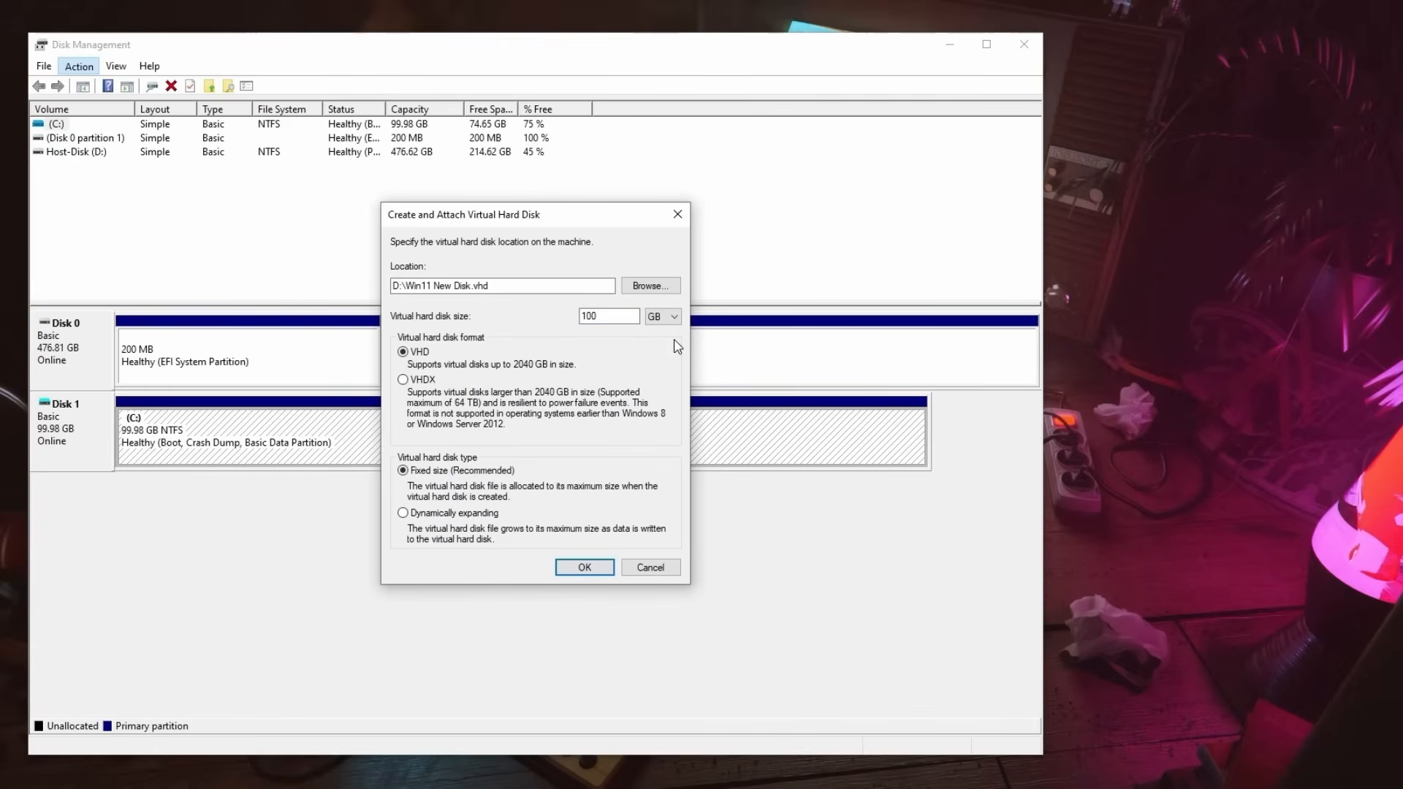
pyautogui.click(406, 385)
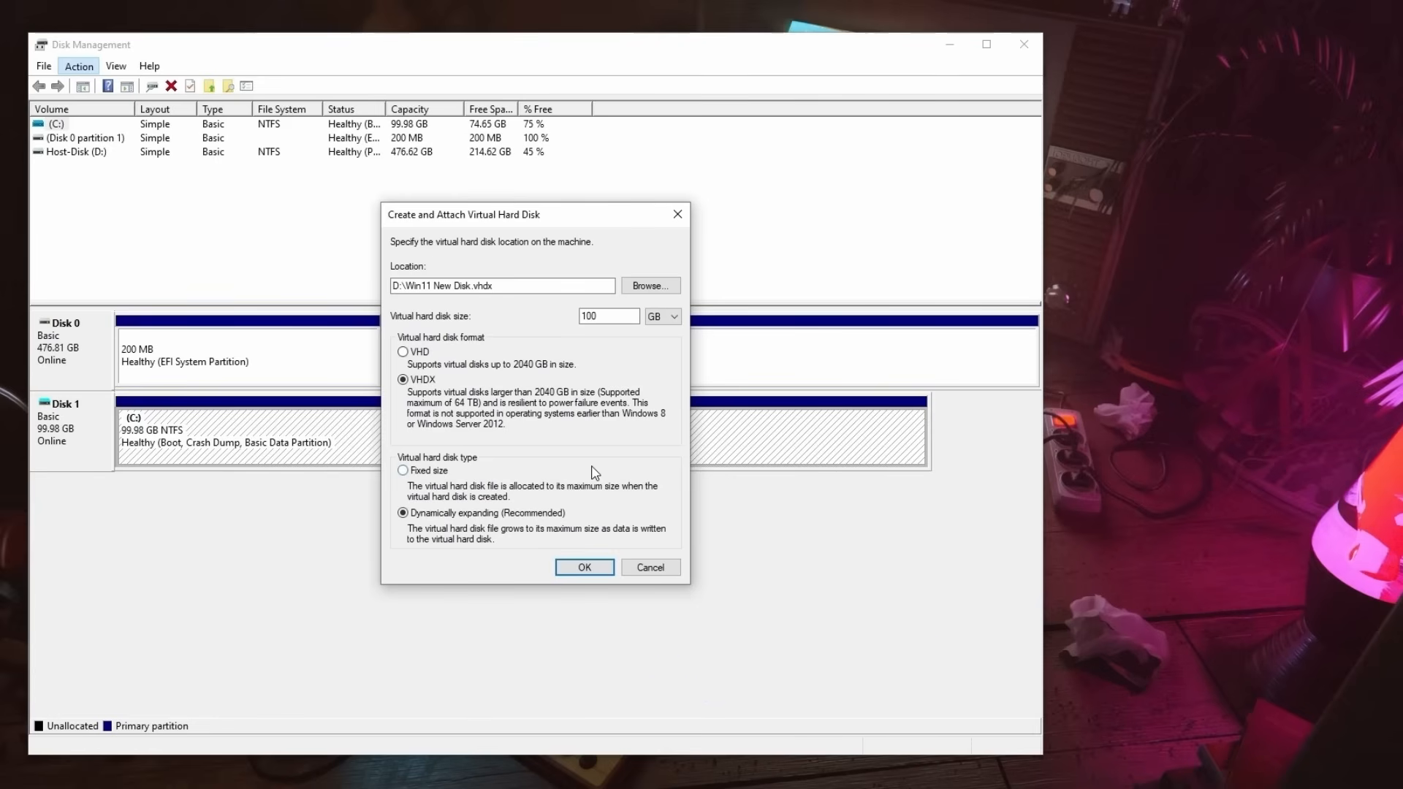
pyautogui.click(583, 567)
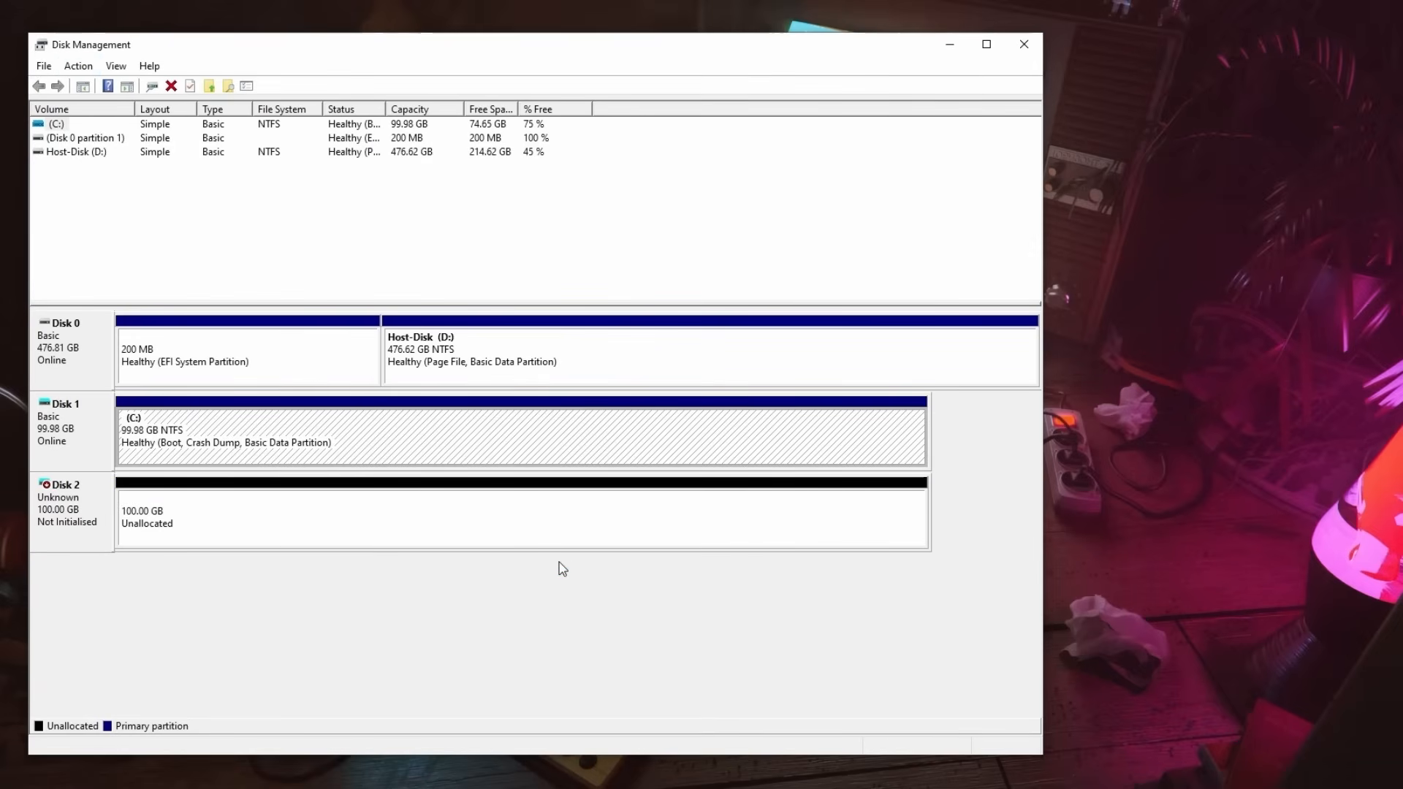
# Initialise Disk 2 with the GPT (GUID Partition Table) partition style
pyautogui.rightClick(86, 547)
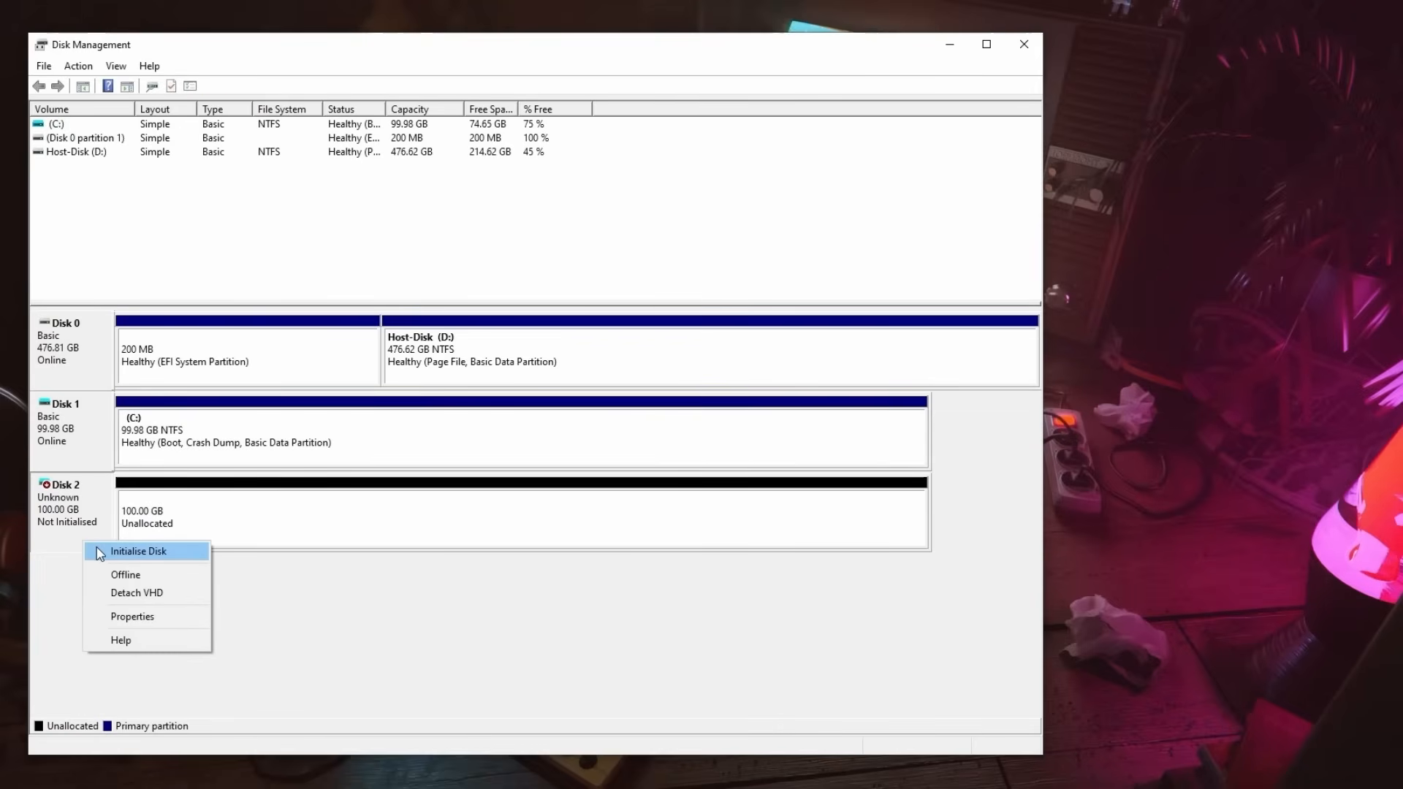
pyautogui.click(99, 551)
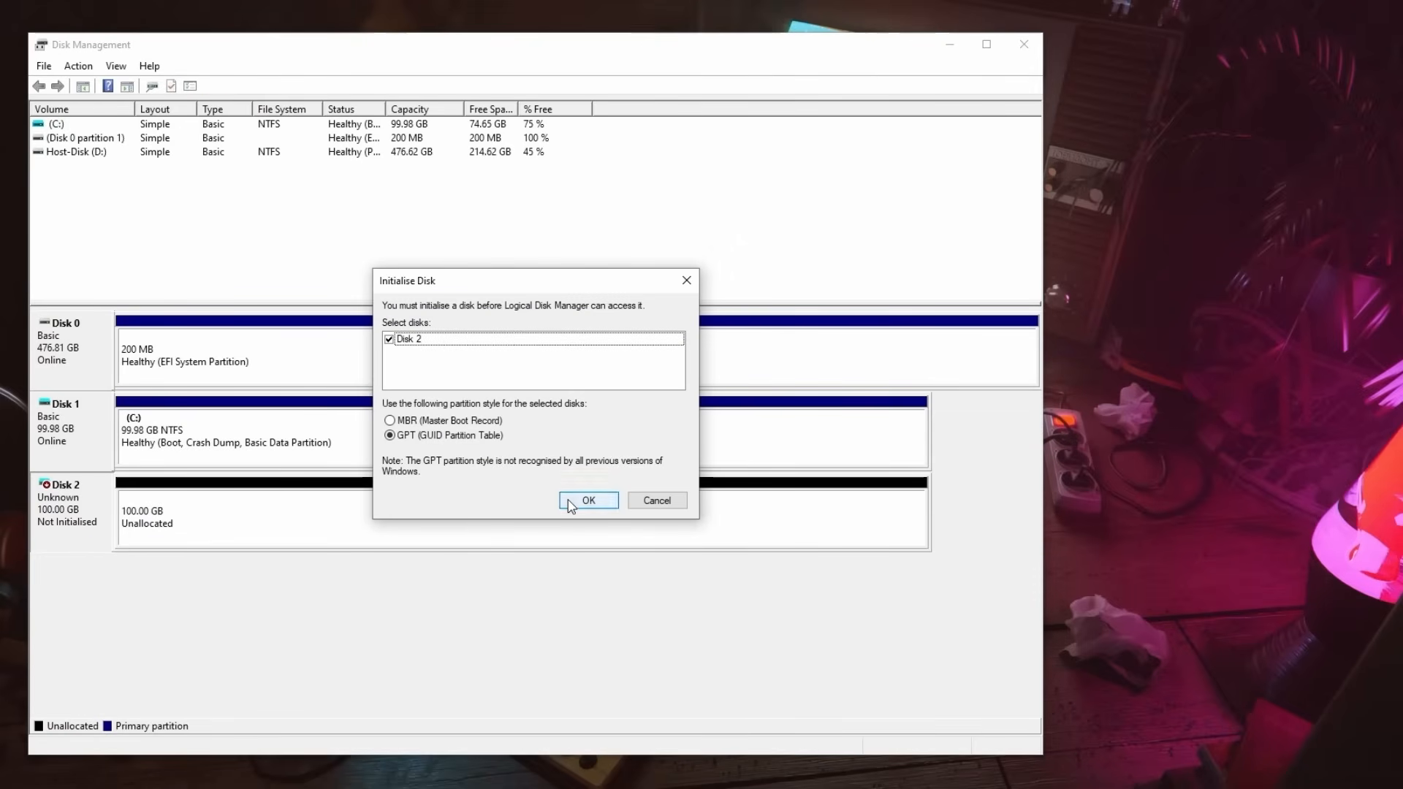
pyautogui.click(588, 500)
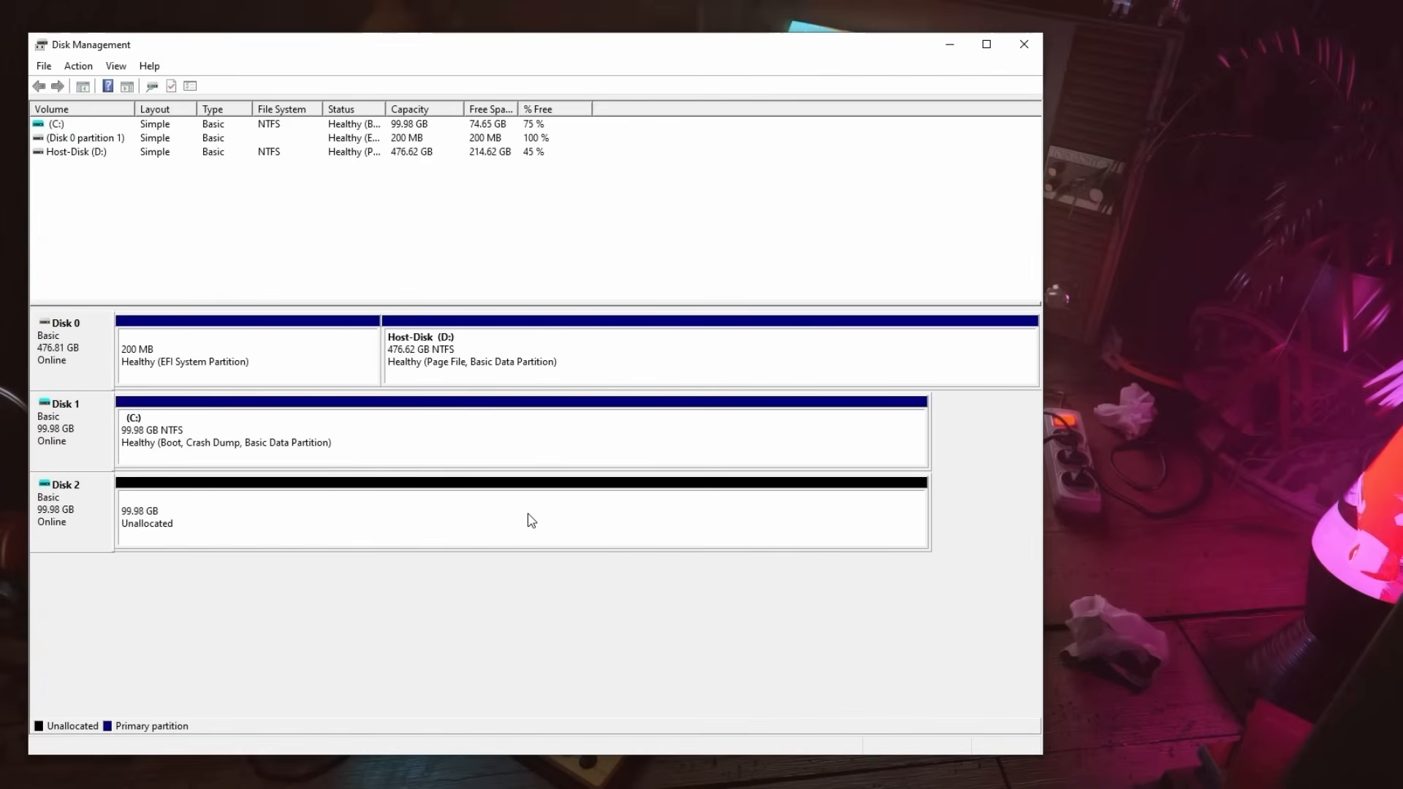
# Create a simple volume on Disk 2's unallocated space, quick-formatted as NTFS with default allocation size and label New Volume, and close Disk Management
pyautogui.rightClick(529, 515)
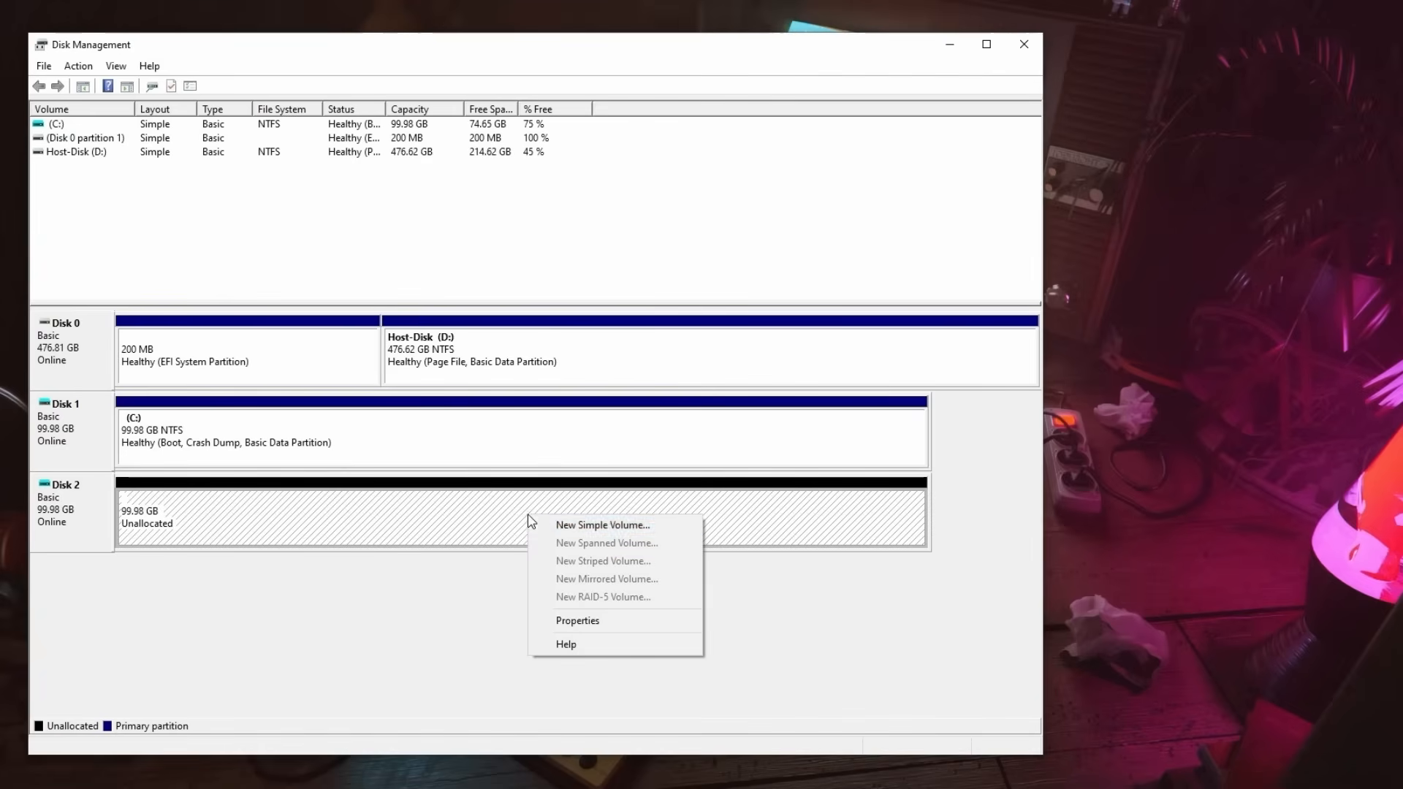
pyautogui.click(566, 526)
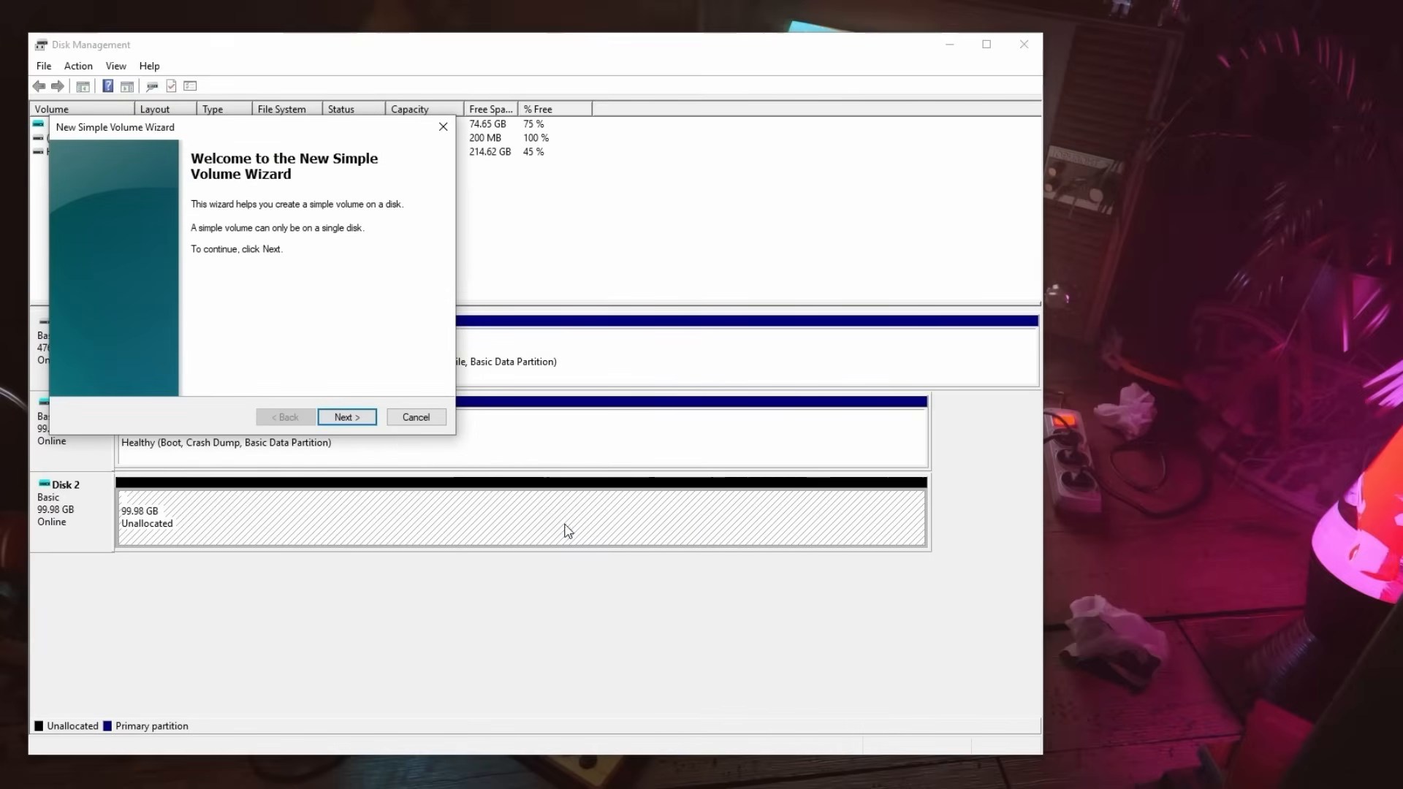
pyautogui.click(368, 424)
pyautogui.click(367, 425)
pyautogui.click(368, 424)
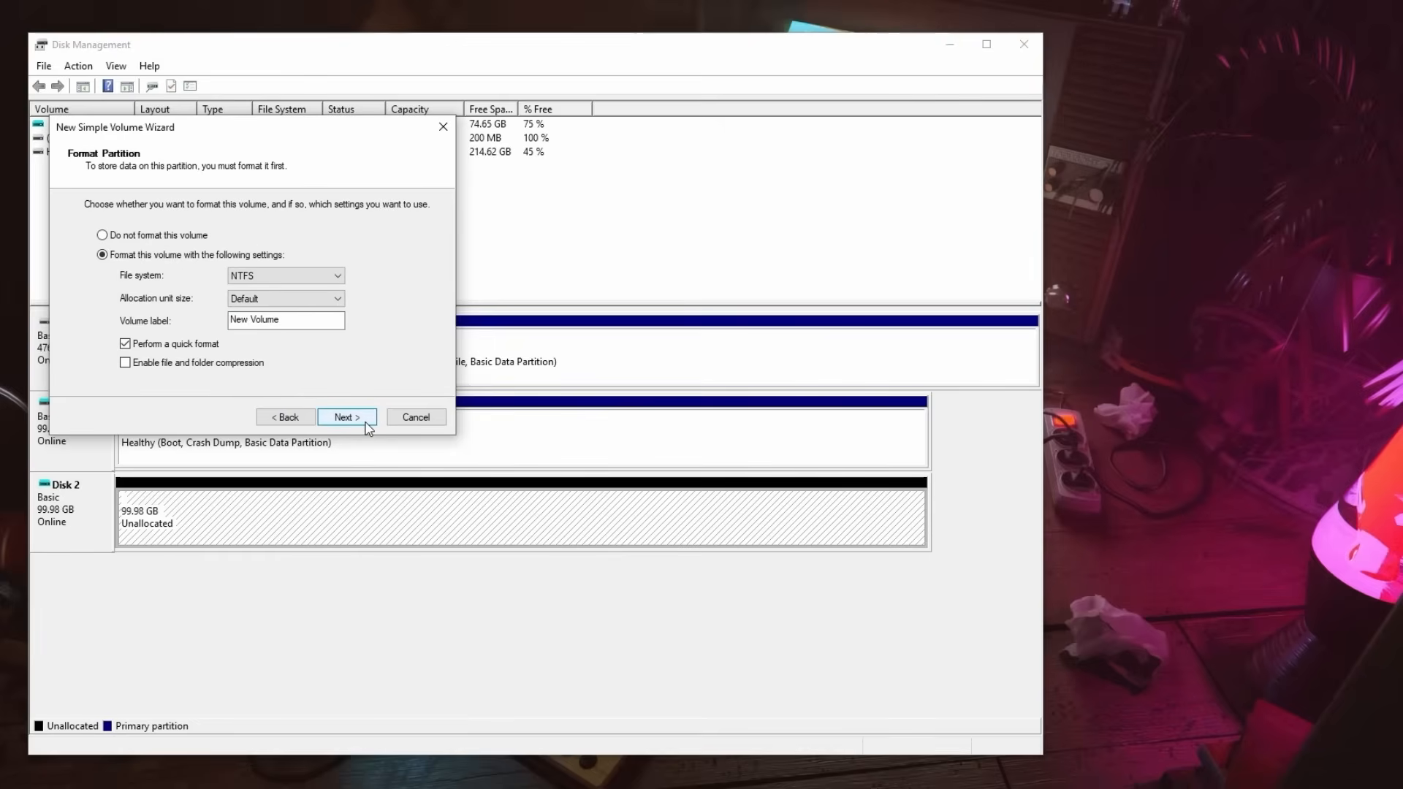
pyautogui.click(368, 422)
pyautogui.click(366, 421)
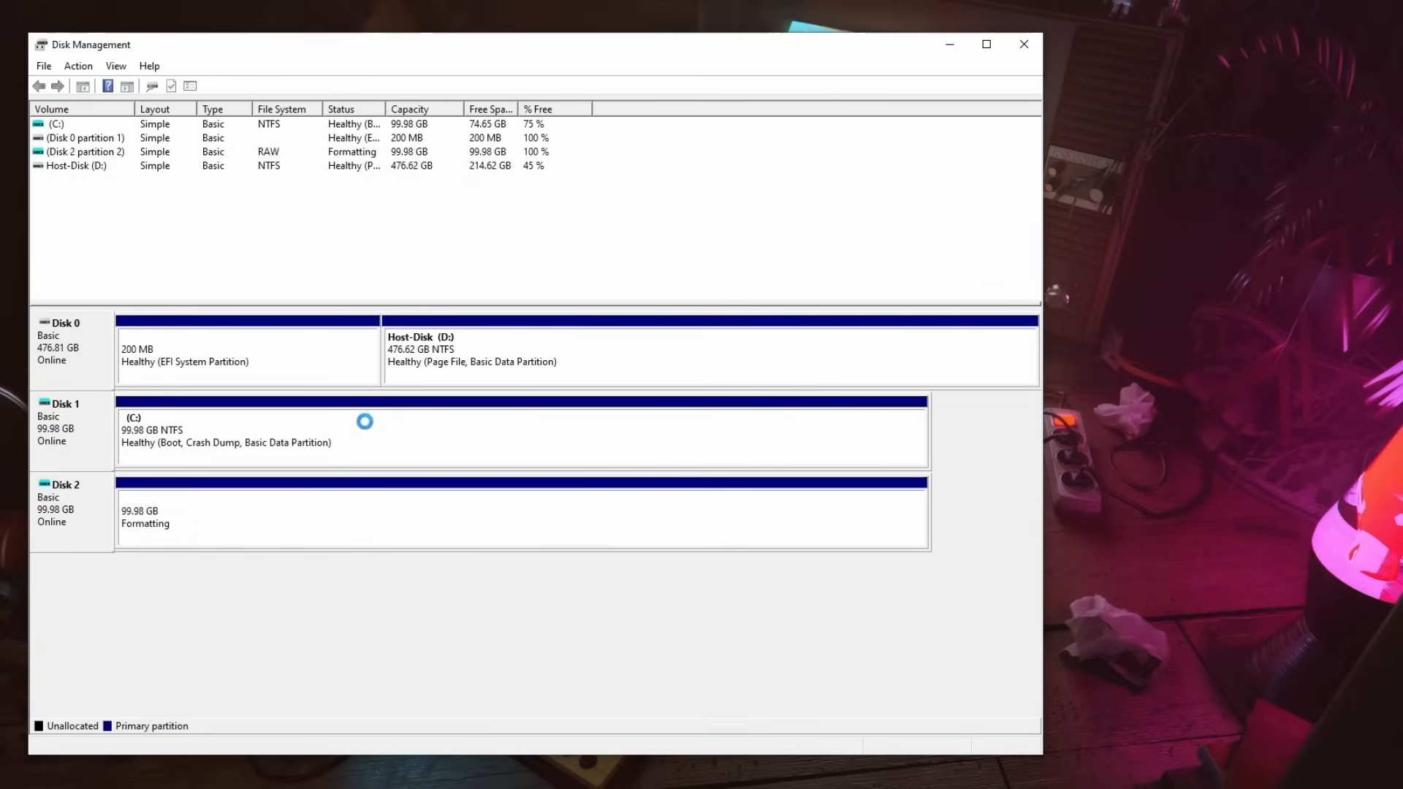
pyautogui.click(1022, 45)
# Open Host-Disk (D:) in File Explorer and check the size of the Win11 New Disk file
pyautogui.press('super+e')
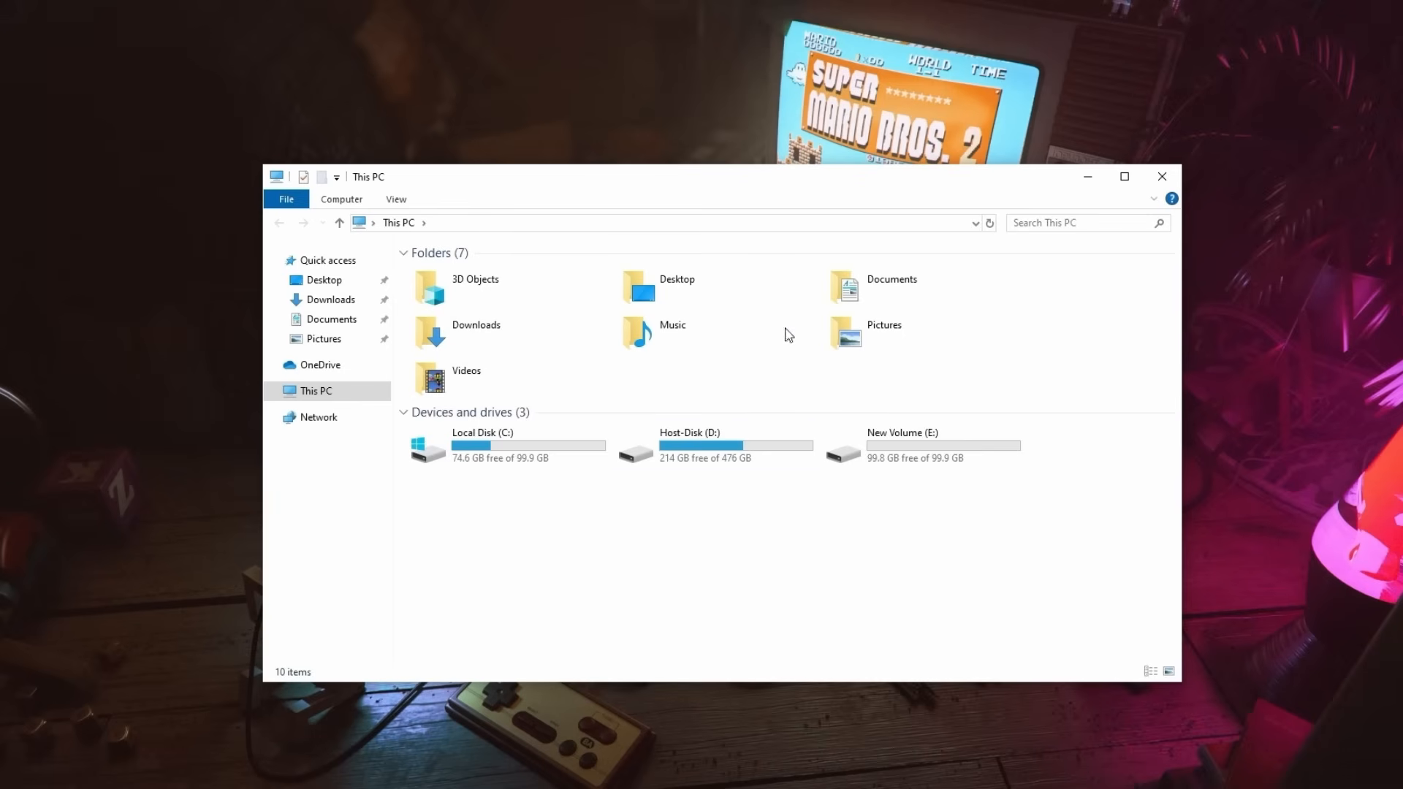
pyautogui.click(740, 449)
pyautogui.doubleClick(739, 449)
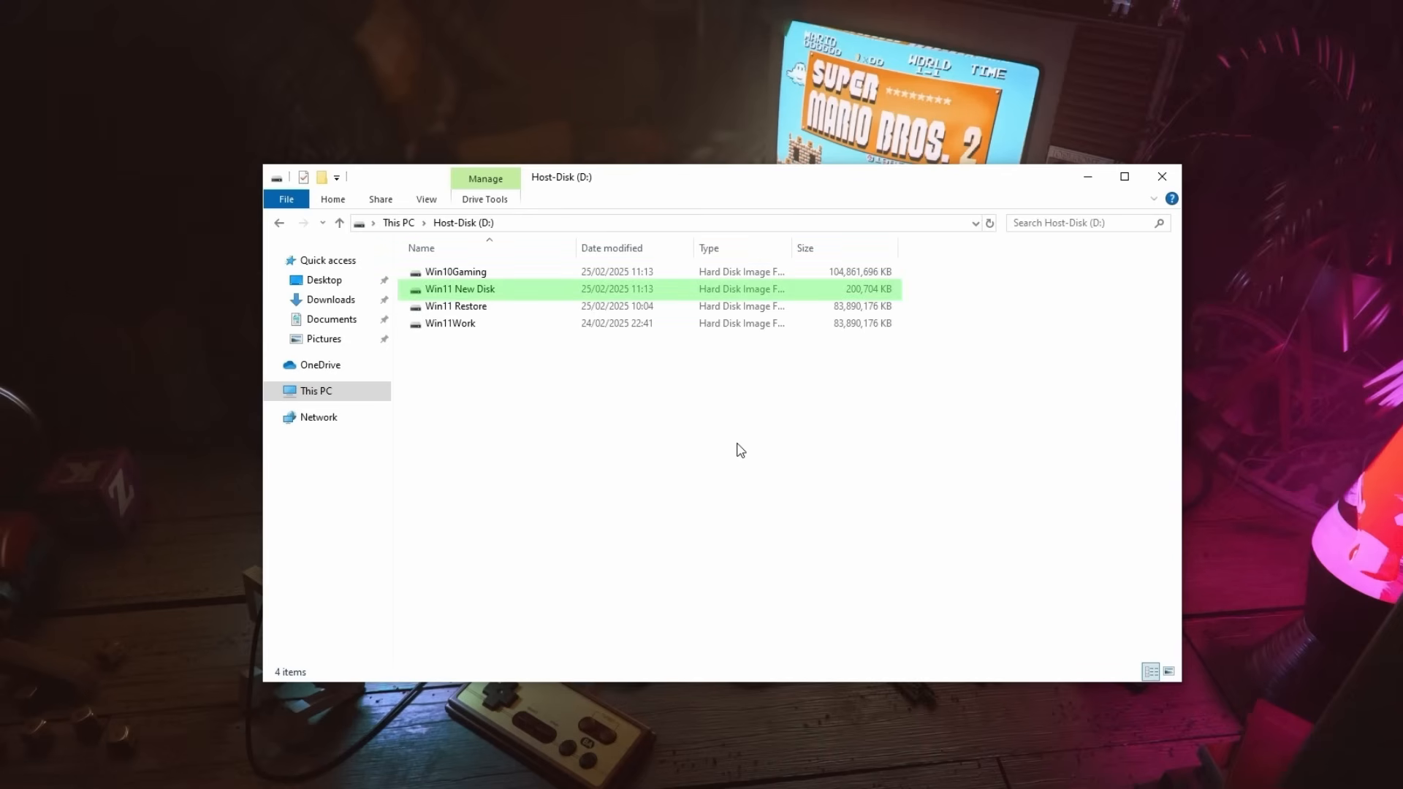
# Go from New Volume (E:) back to Host-Disk (D:), recheck the Win11 New Disk file's size, and close the File Explorer window
pyautogui.press('super+e')
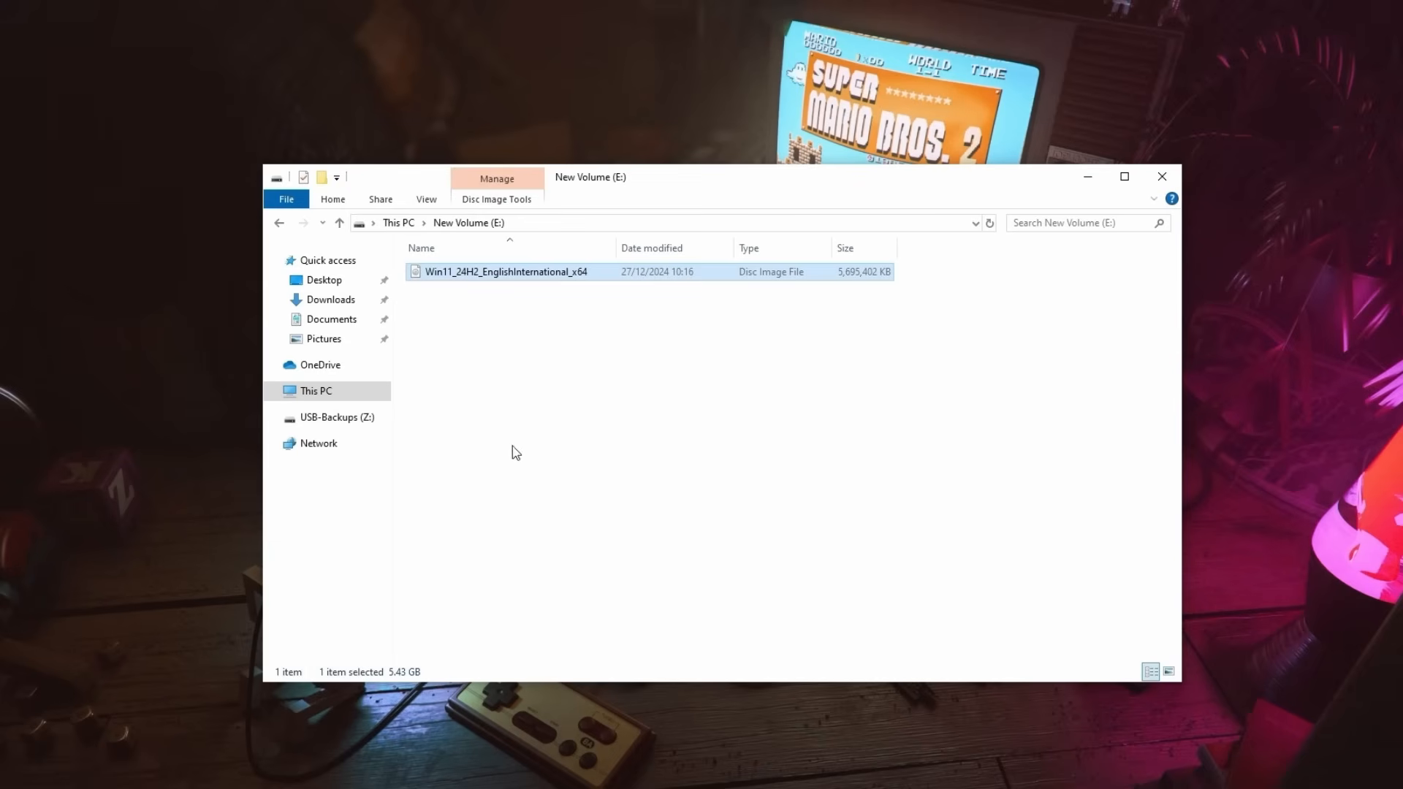
pyautogui.click(356, 396)
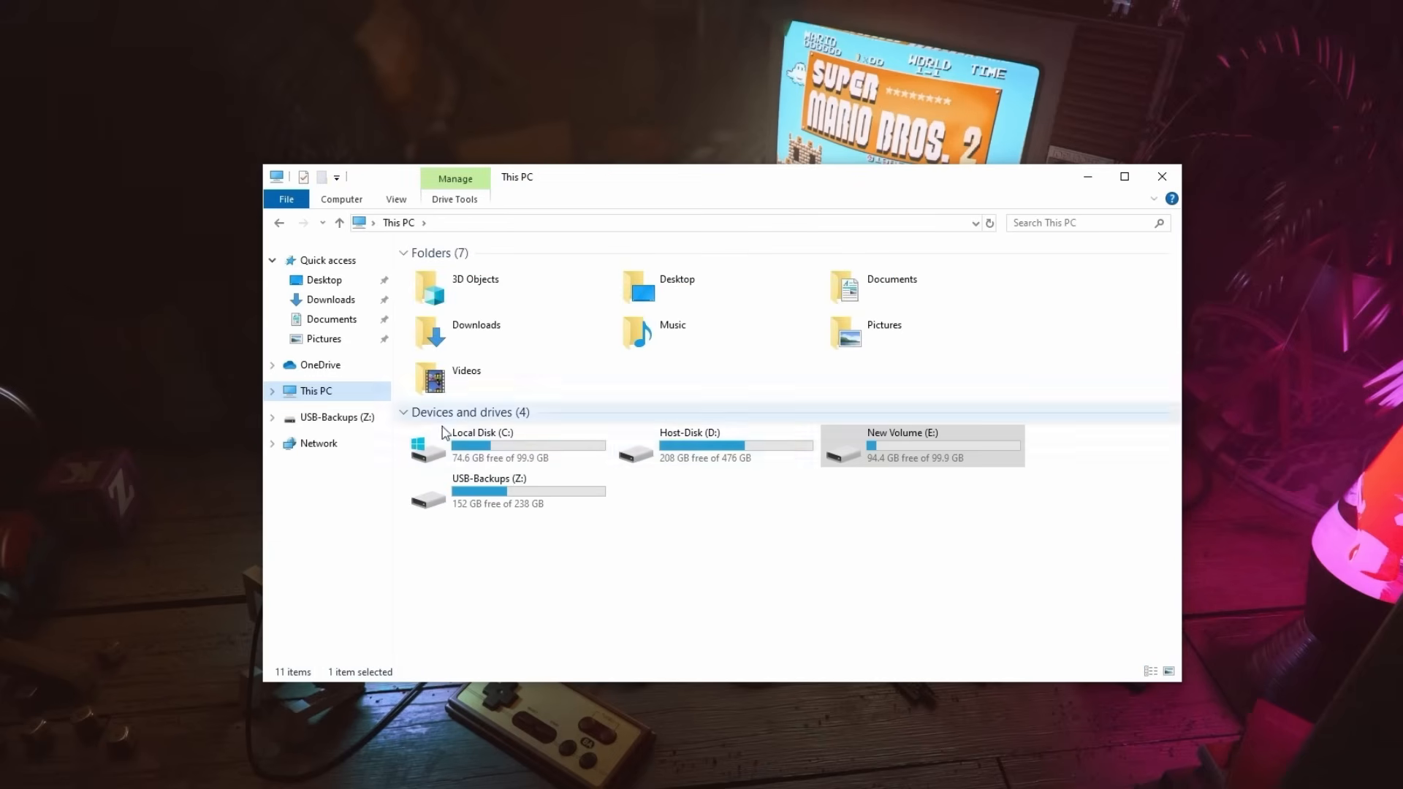
pyautogui.doubleClick(689, 457)
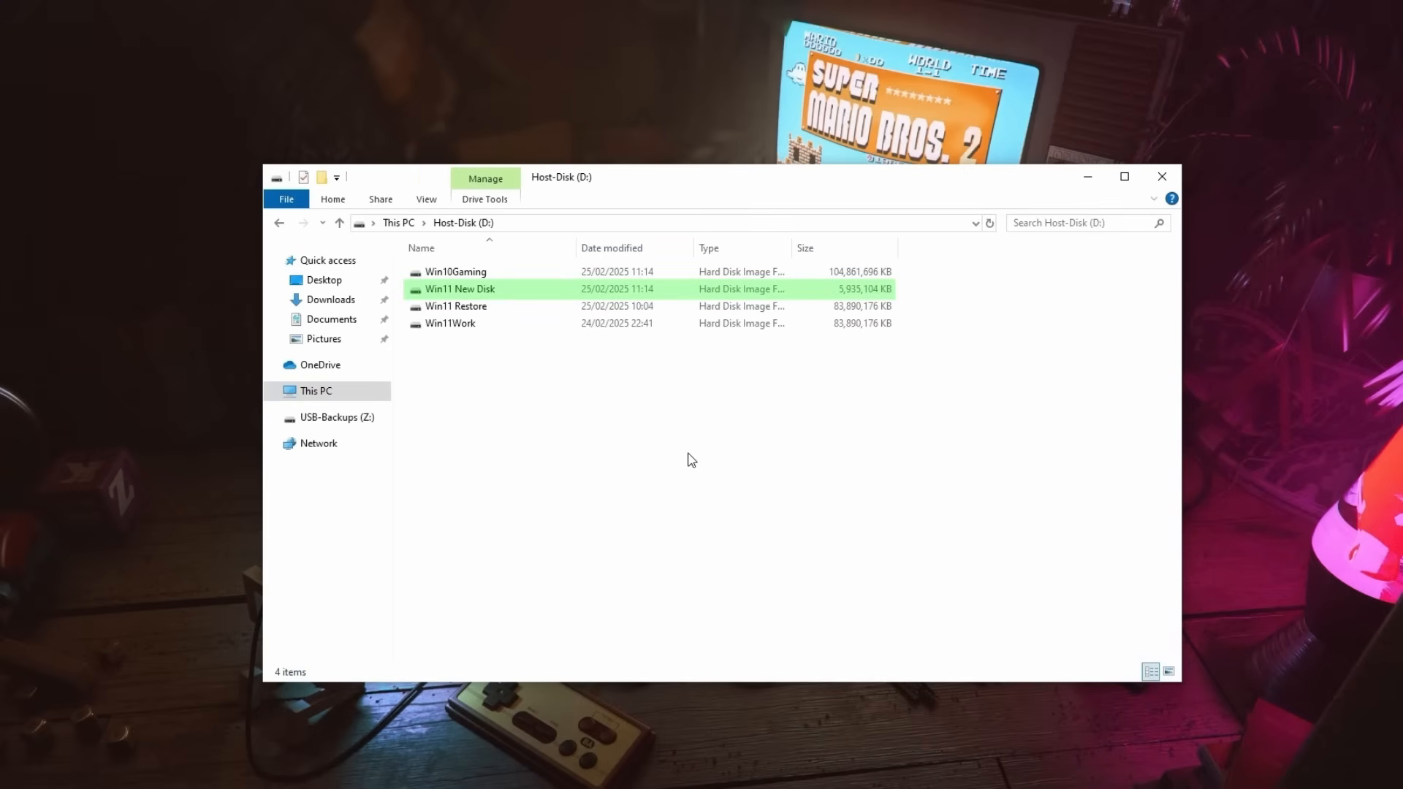
pyautogui.click(1161, 176)
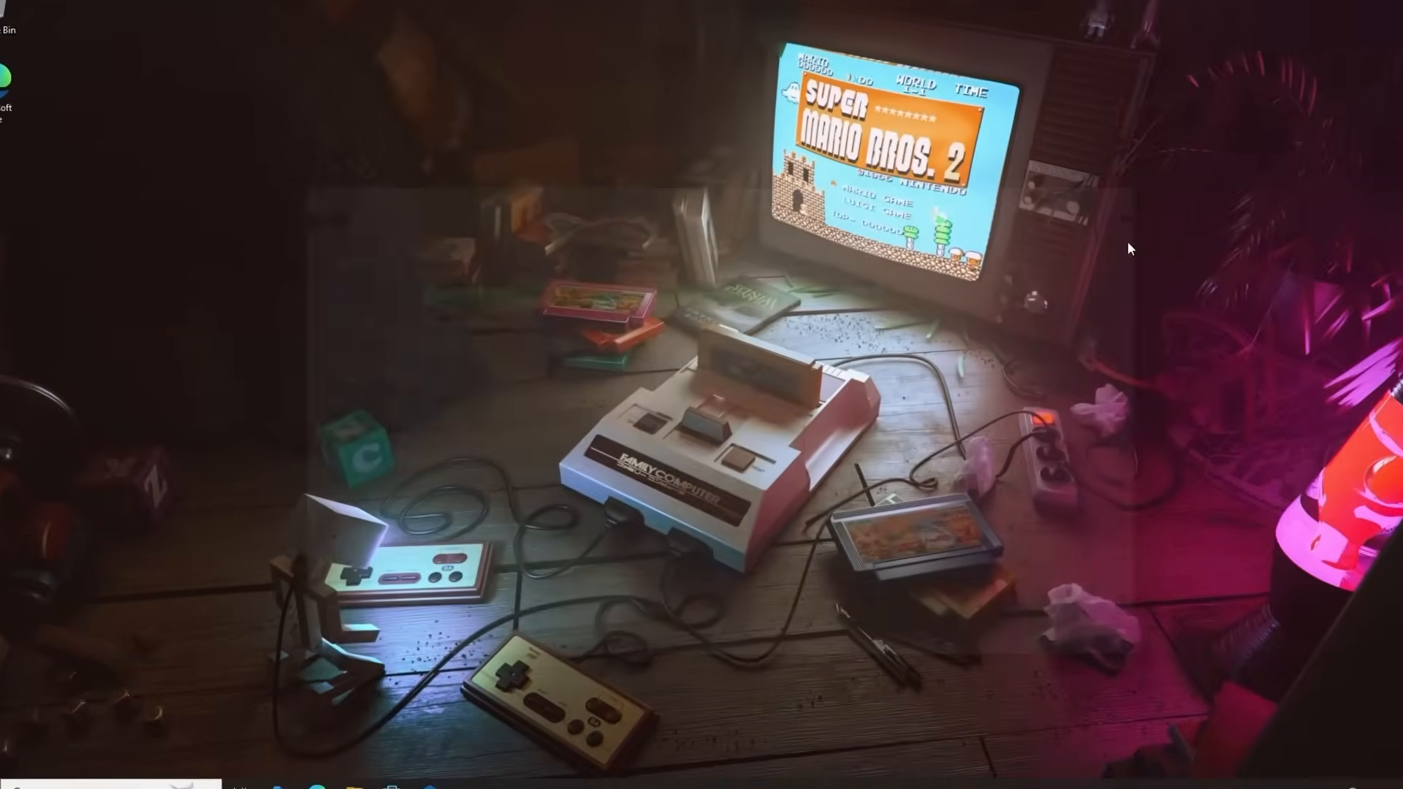